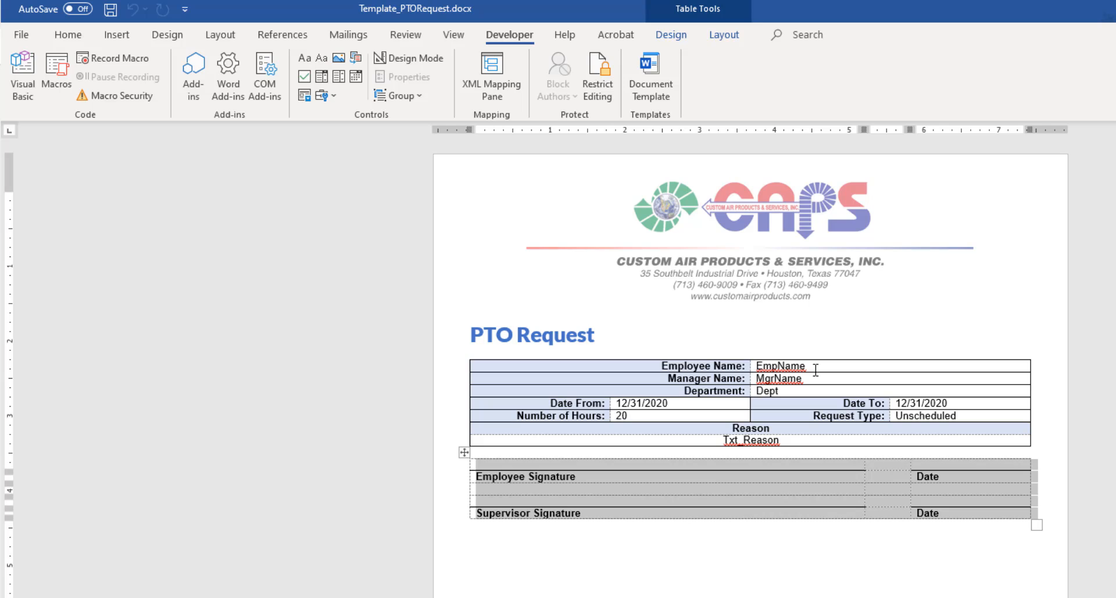
Step: Wrap the EmpName placeholder in a plain text content control with title and tag EmpName
click(812, 365)
drag(812, 365, 755, 366)
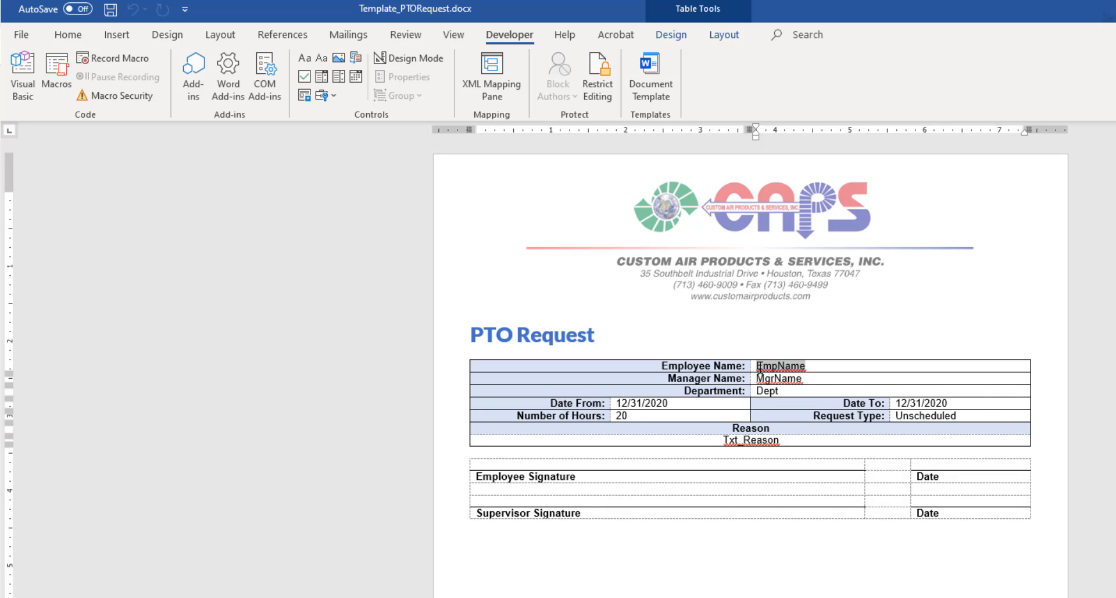
click(321, 59)
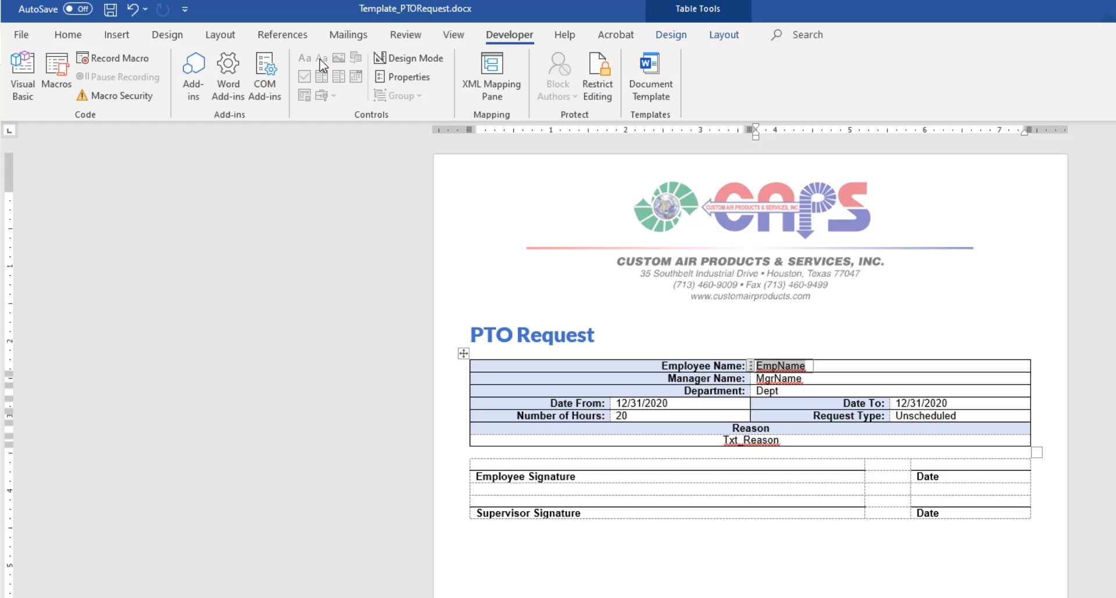
click(403, 76)
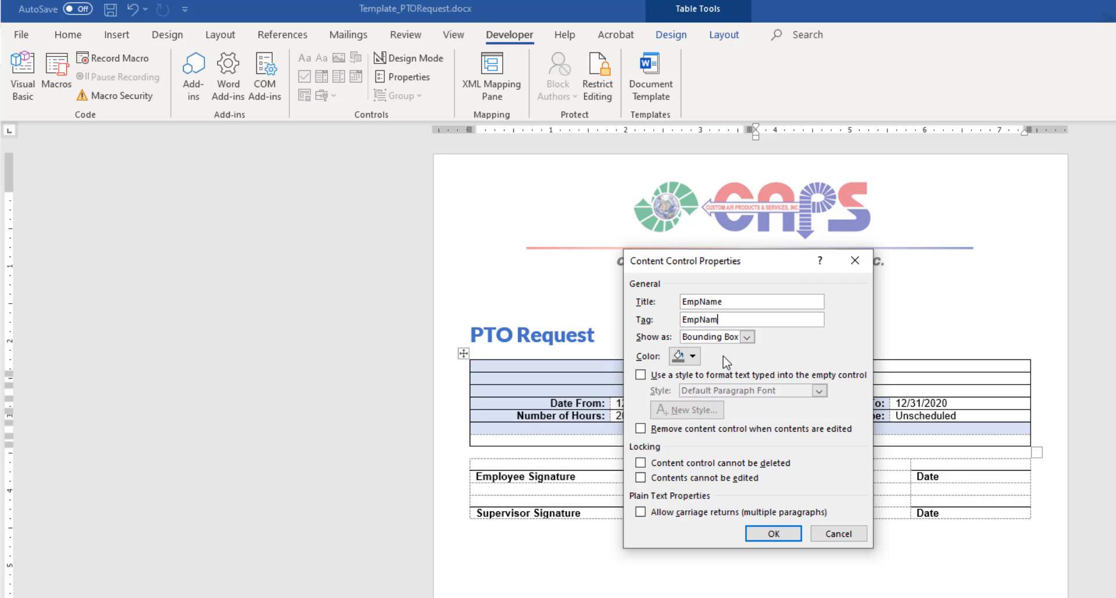
text(EmpName)
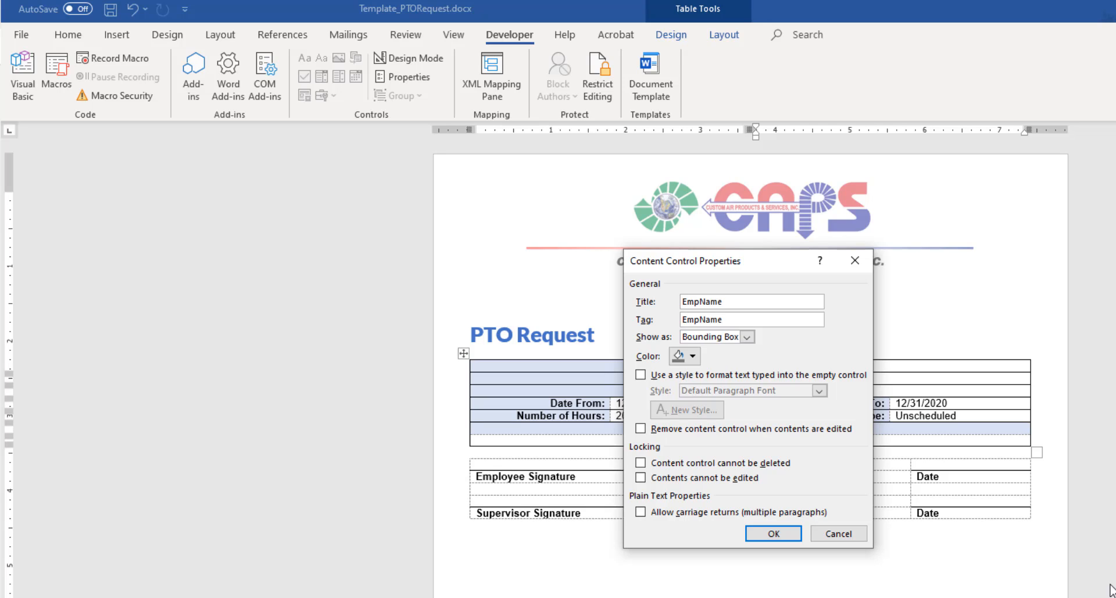
click(772, 532)
Step: Wrap the MgrName placeholder in a plain text content control with title and tag MgrName
drag(793, 385, 767, 378)
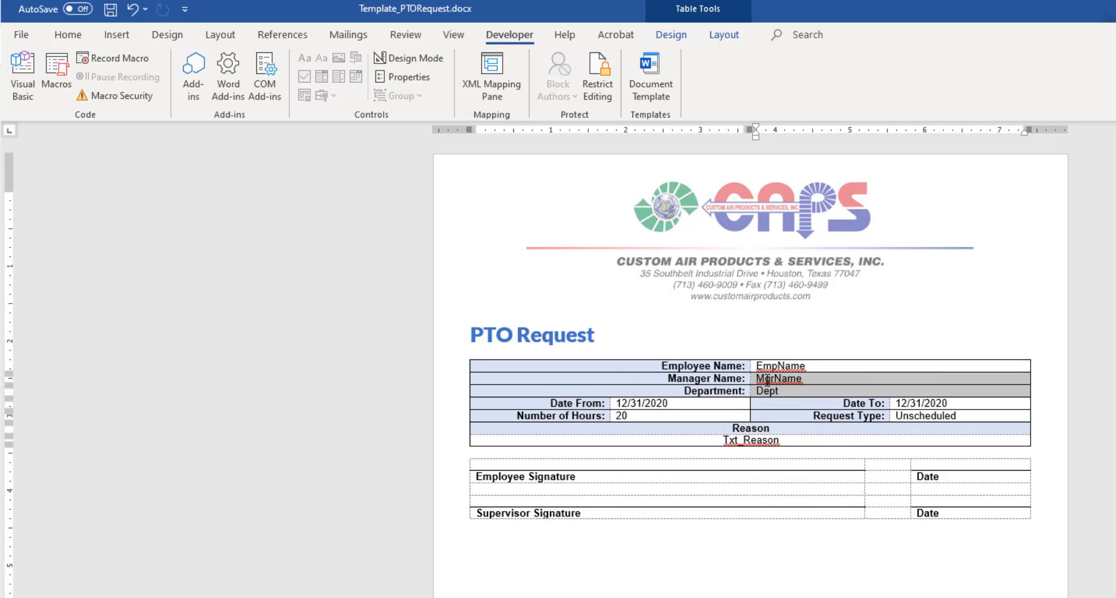
click(767, 378)
click(767, 379)
click(394, 78)
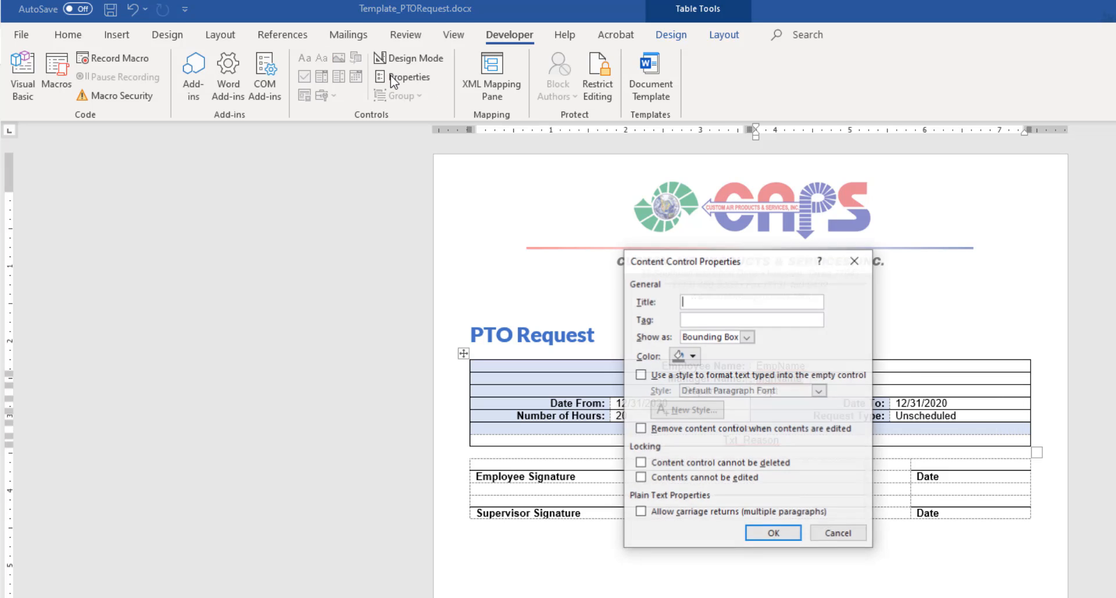
text(Mgr)
text(MgrName)
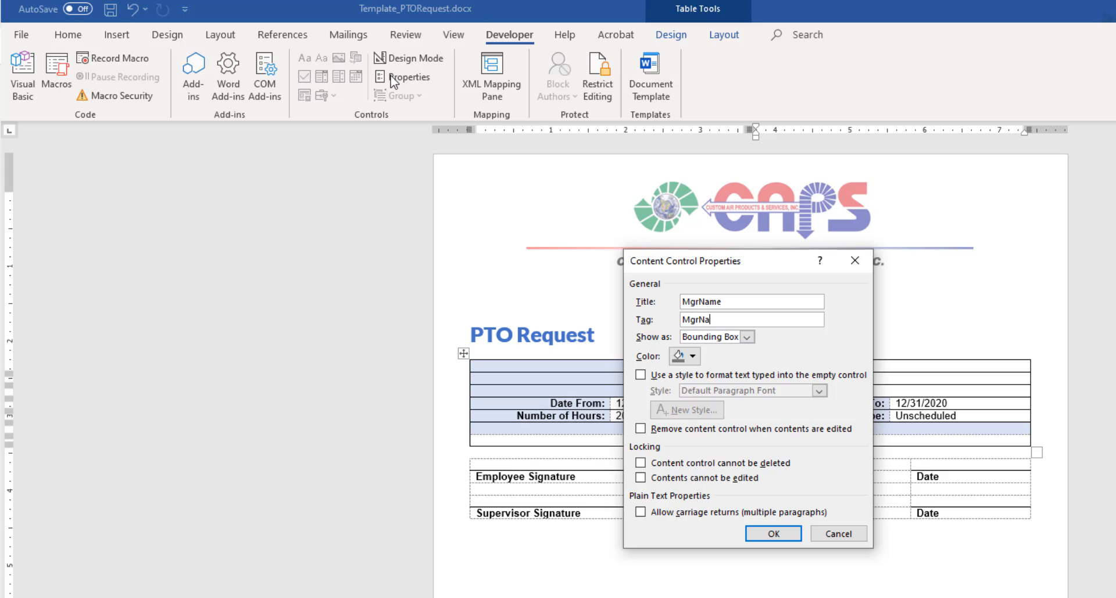
click(774, 533)
Step: Wrap the Dept placeholder in a plain text content control with title and tag Dept
click(767, 390)
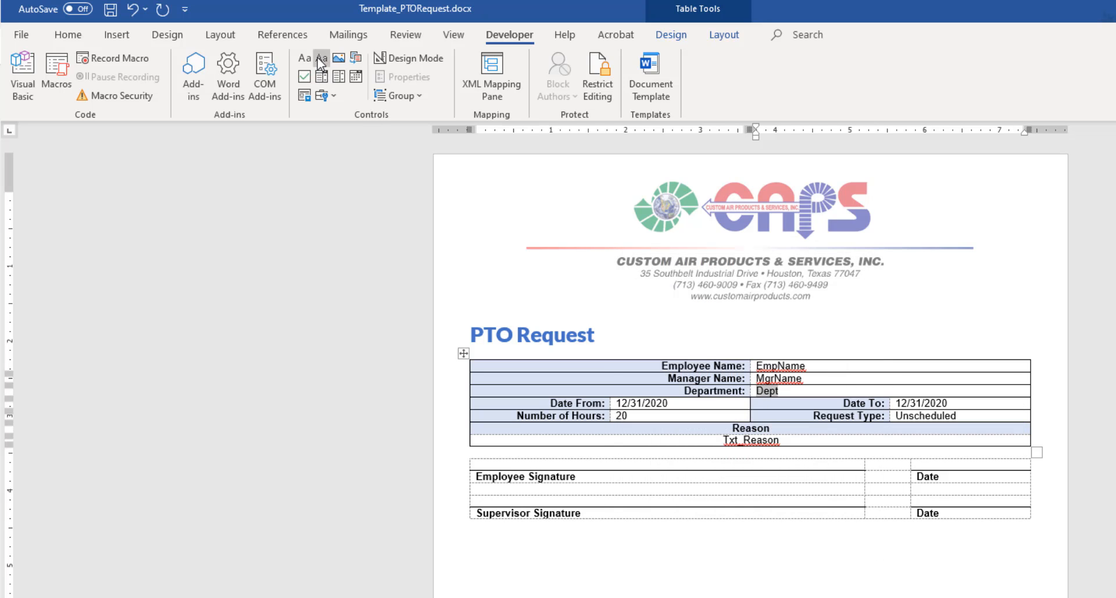
click(406, 75)
text(DeD)
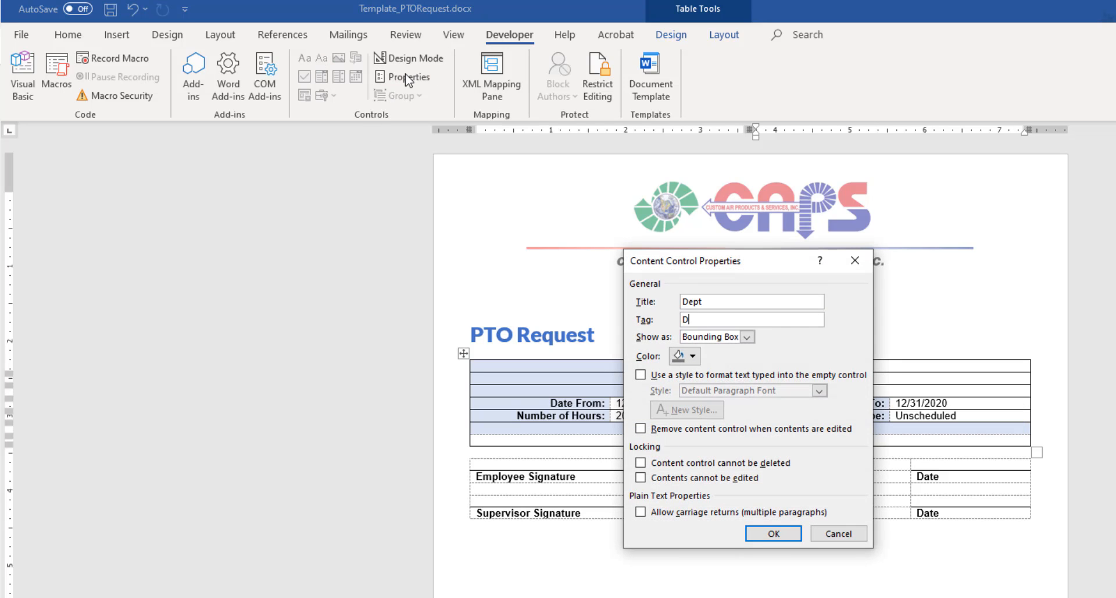
text(ept)
click(773, 533)
double_click(654, 406)
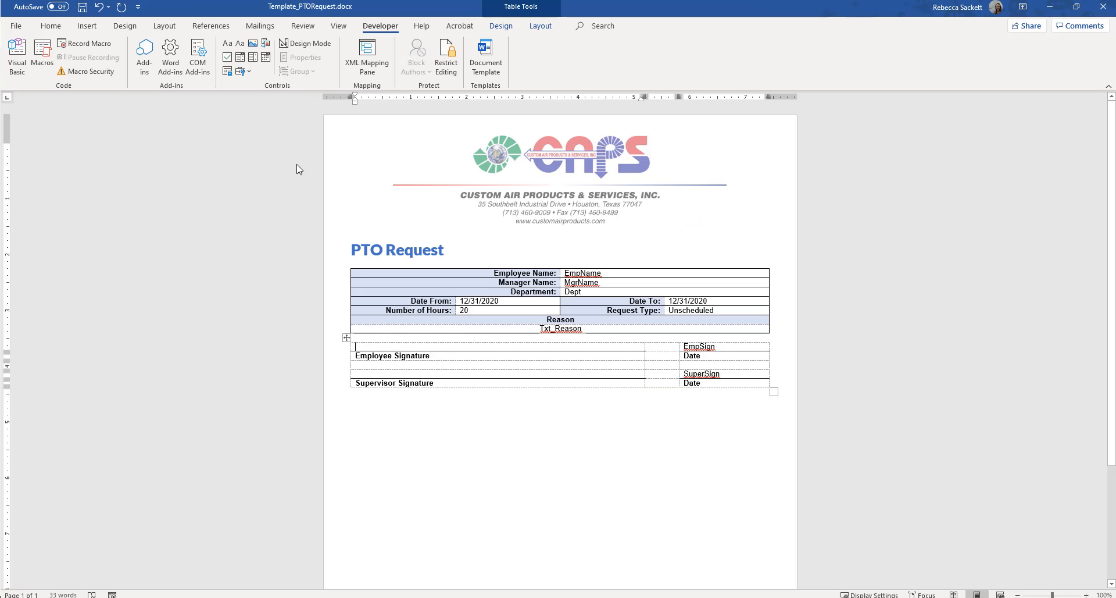
Step: Insert a picture content control above Employee Signature and resize it to a shallow strip about 5.3 inches wide
click(252, 46)
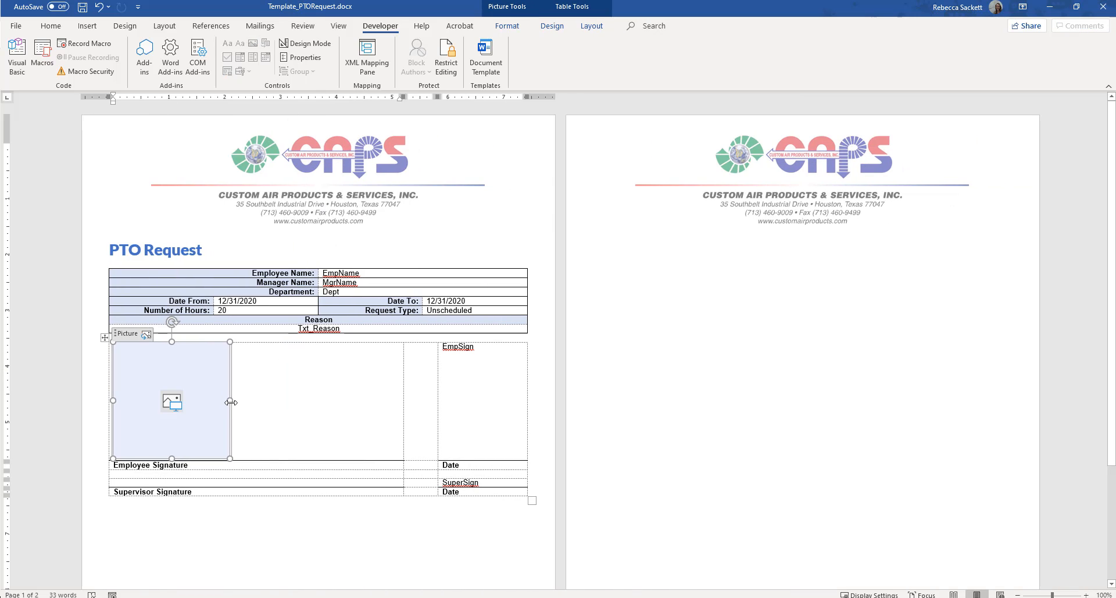
drag(232, 400, 406, 401)
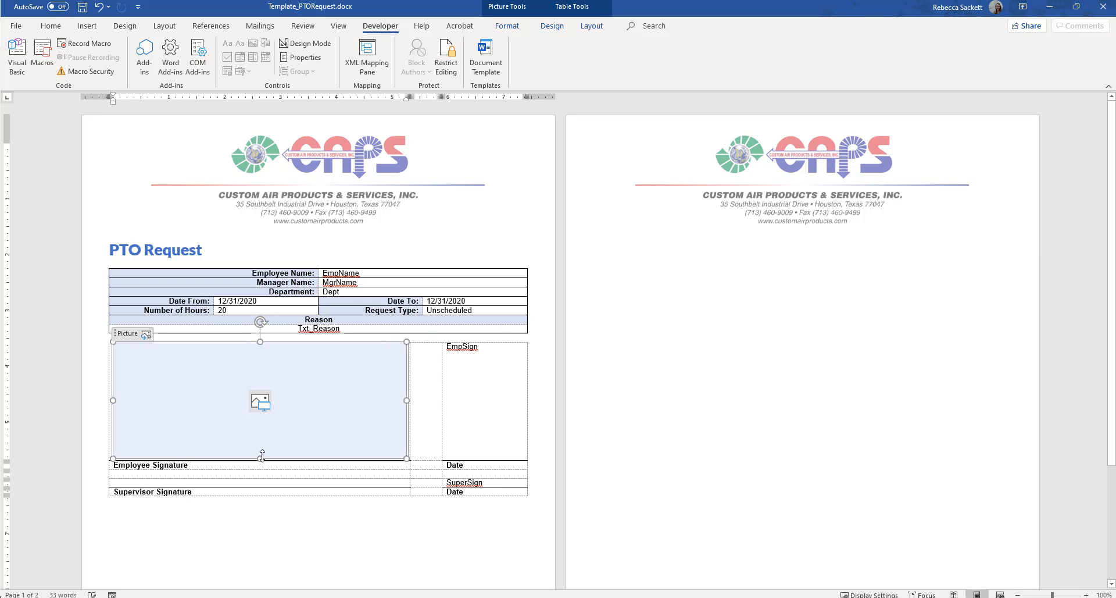
drag(260, 458, 266, 372)
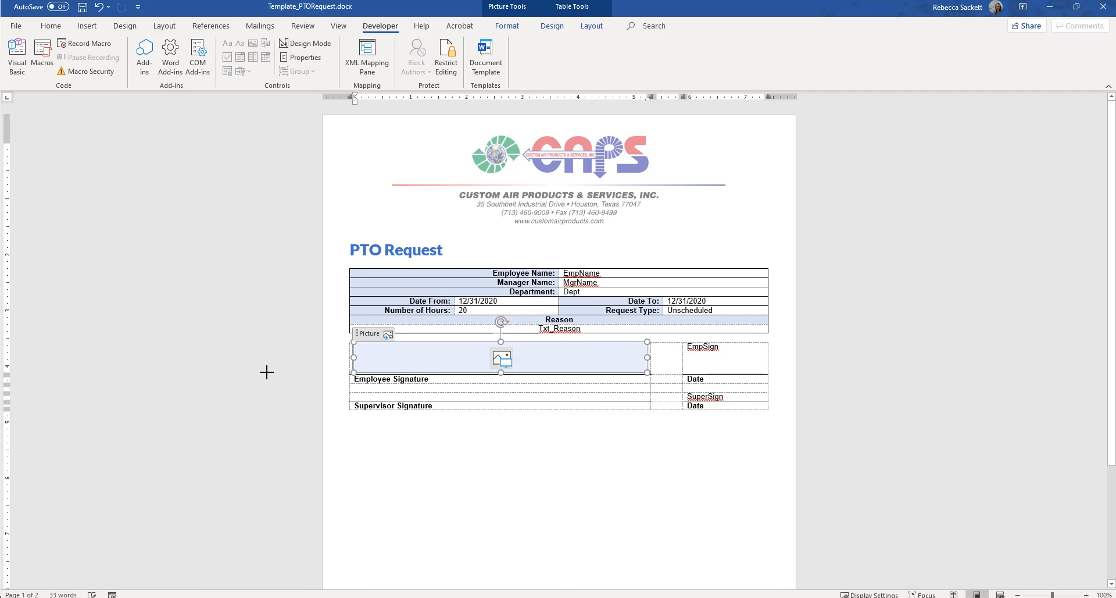
Step: Insert a picture content control above Supervisor Signature and resize it to a shallow strip matching the employee control's width
click(411, 397)
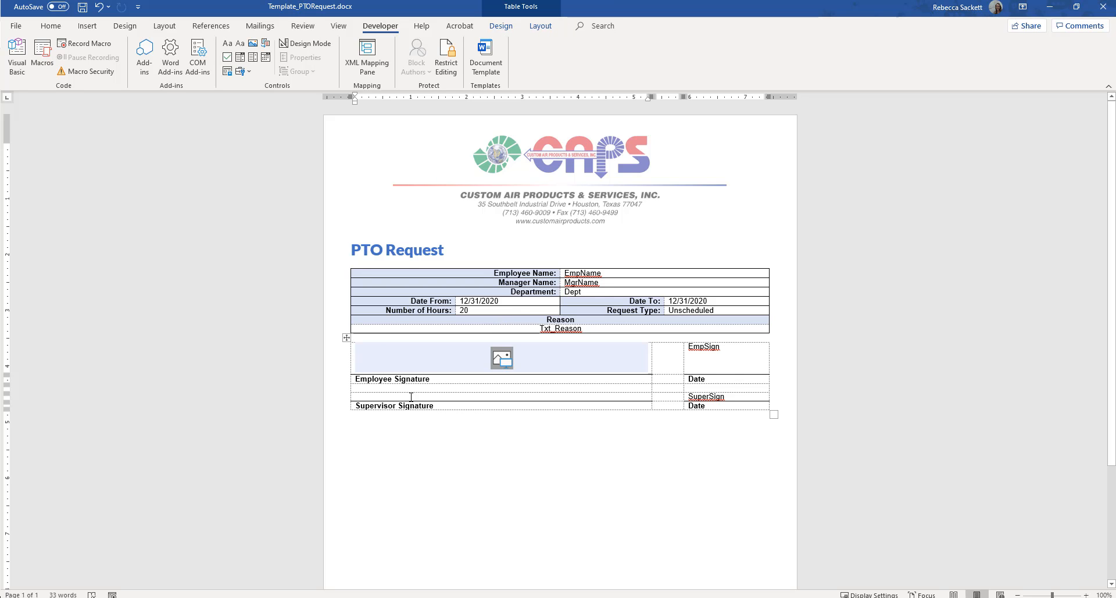
click(252, 43)
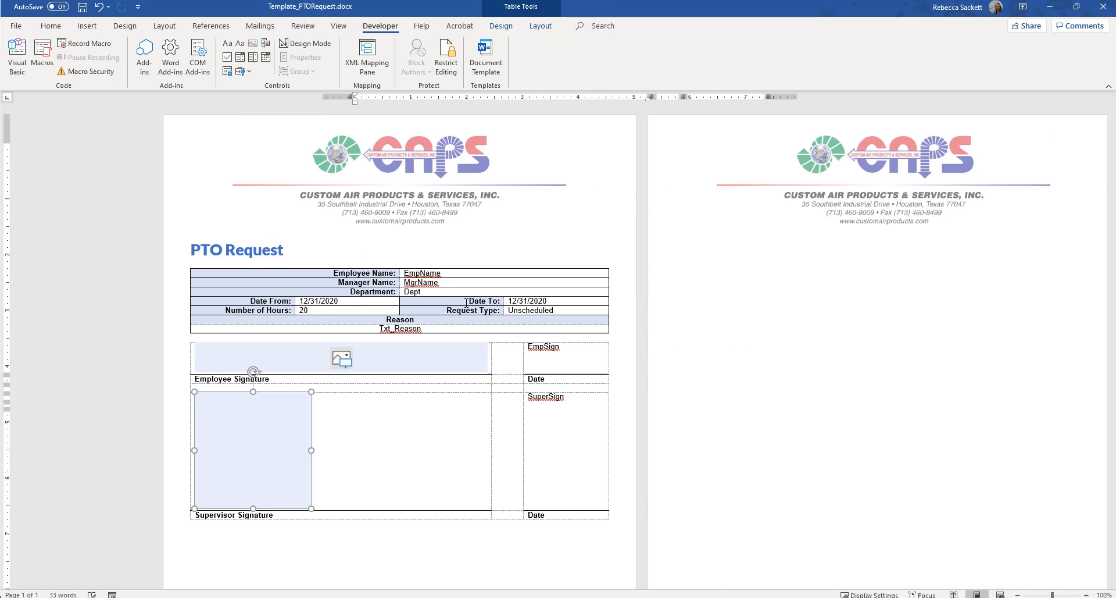
drag(231, 450, 406, 468)
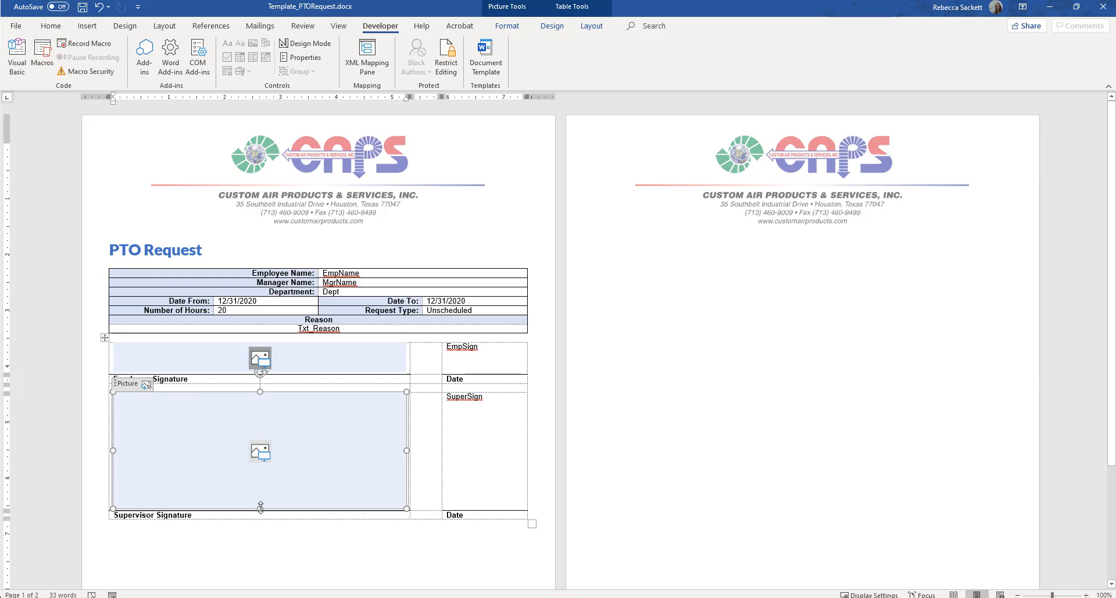
mouse_move(260, 508)
mouse_down()
mouse_move(261, 414)
mouse_move(261, 427)
mouse_up()
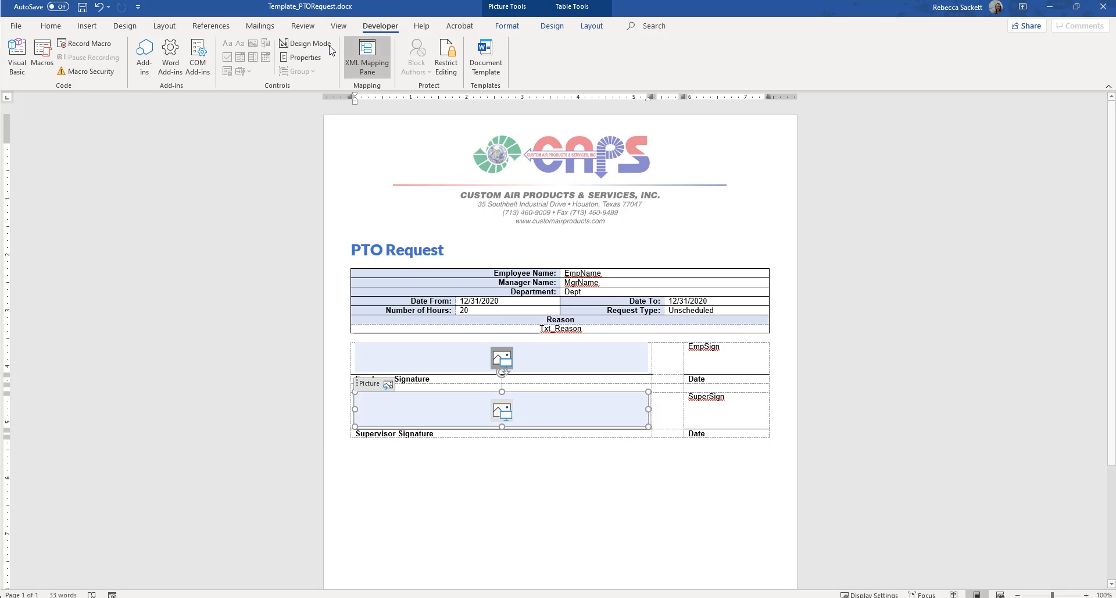
Step: Set the title and tag of the supervisor's picture content control to SuperSignature
click(299, 58)
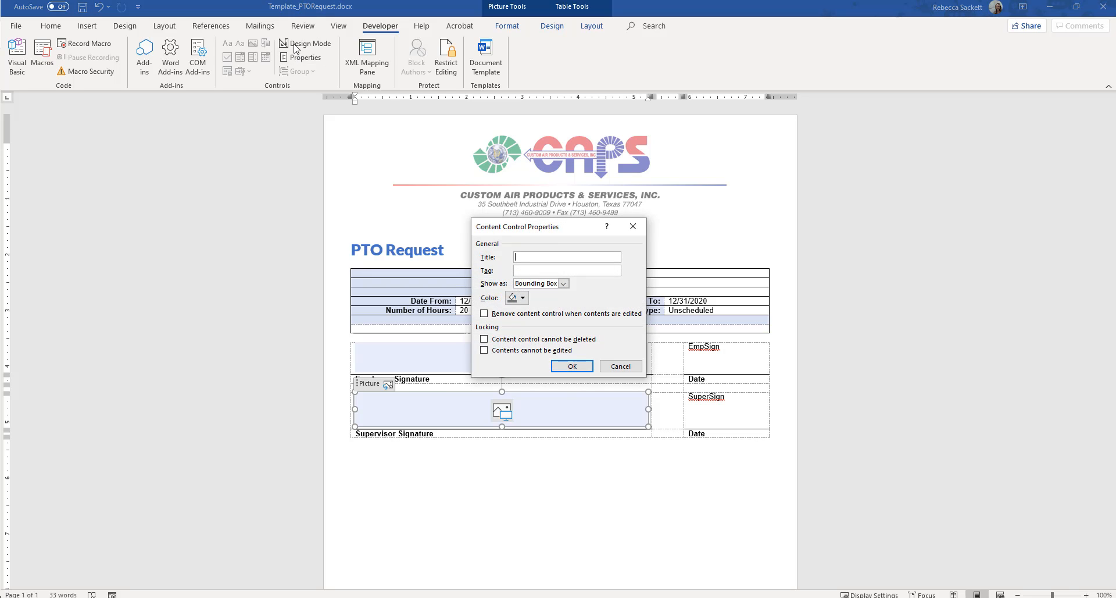
text(SuperSignature)
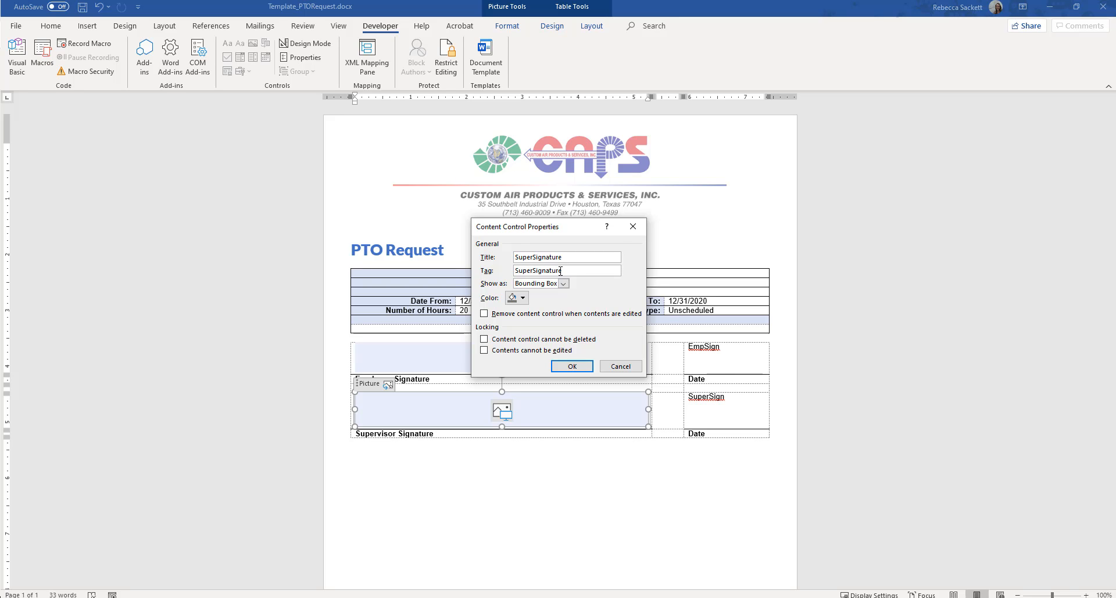
click(567, 367)
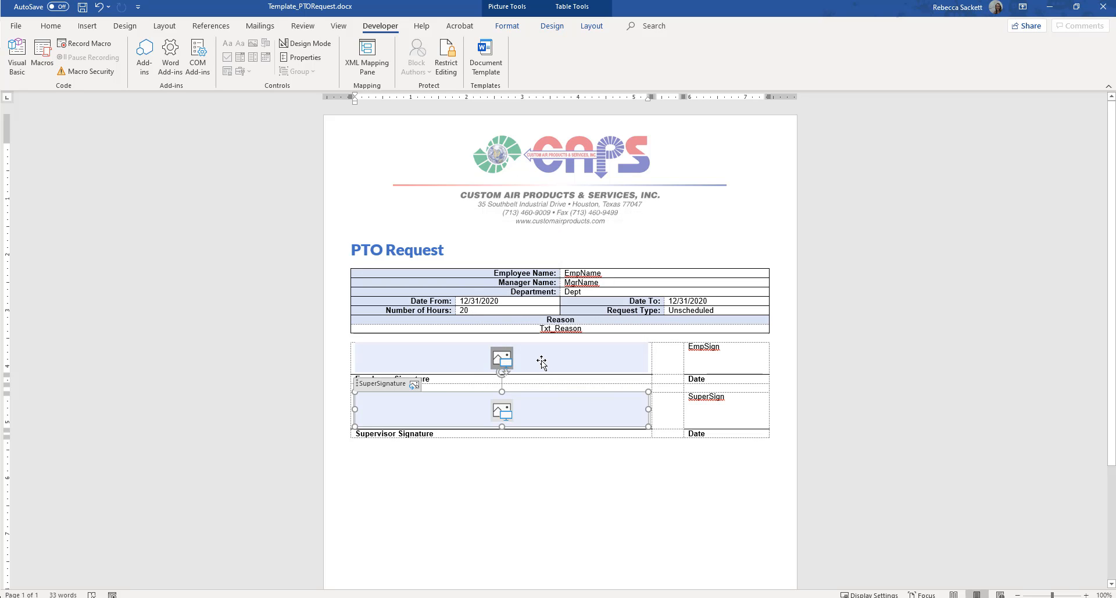
Step: Set the title and tag of the employee's picture content control to EmployeeSignature
click(541, 361)
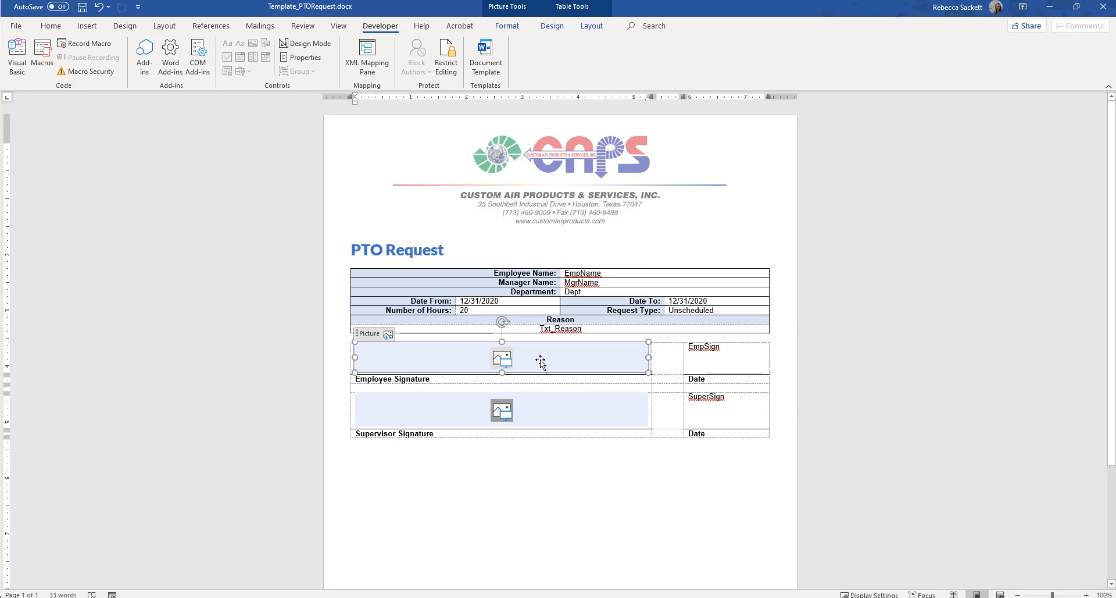
click(305, 57)
text(E)
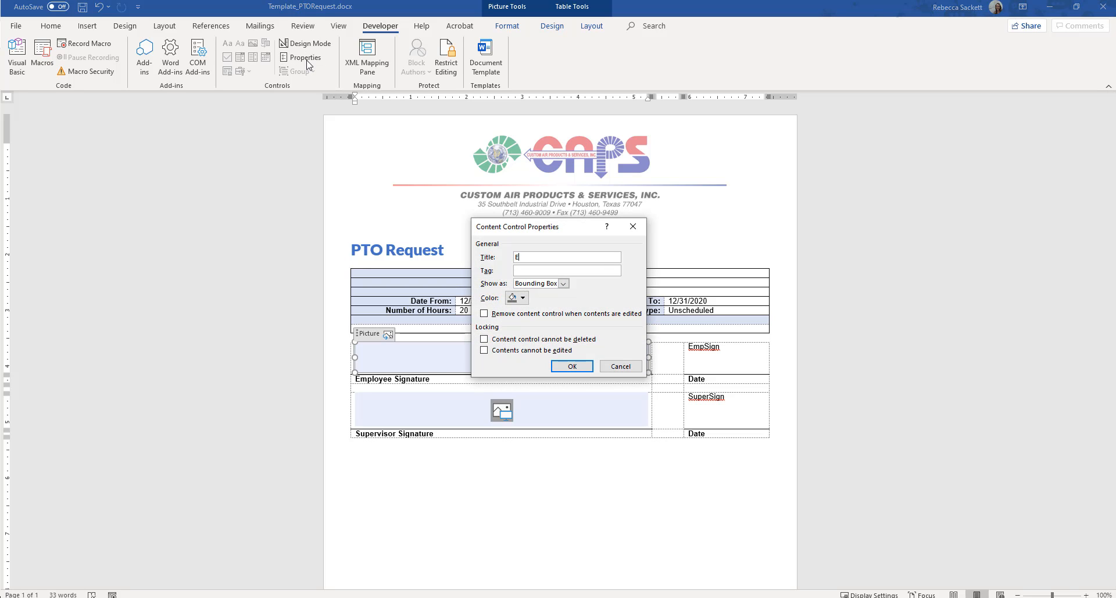
text(mployeeSignature)
key(Tab)
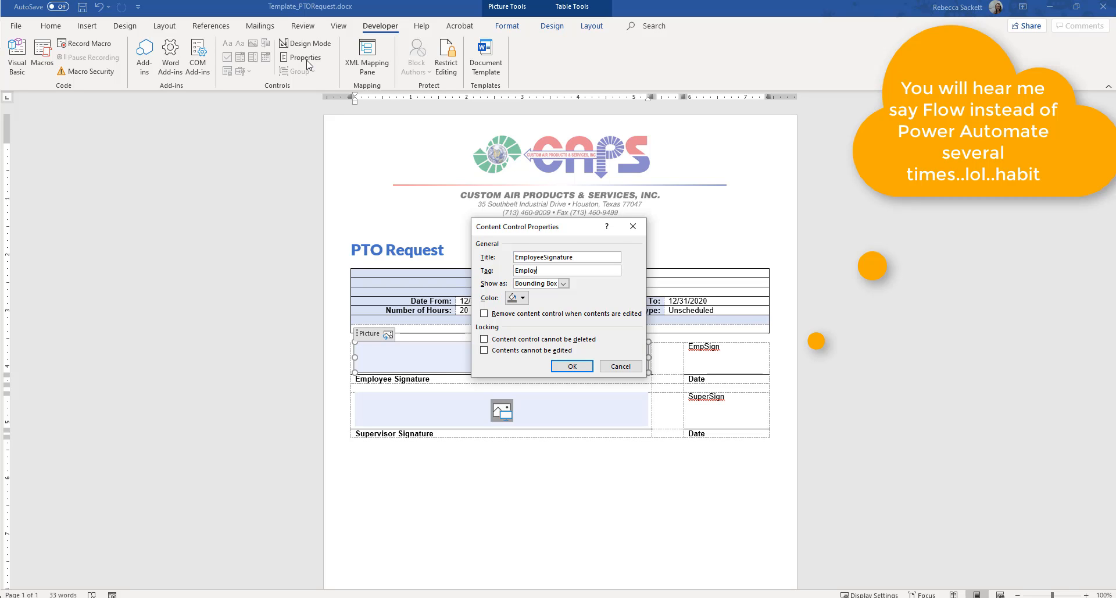
text(EmployeeSignature)
click(561, 367)
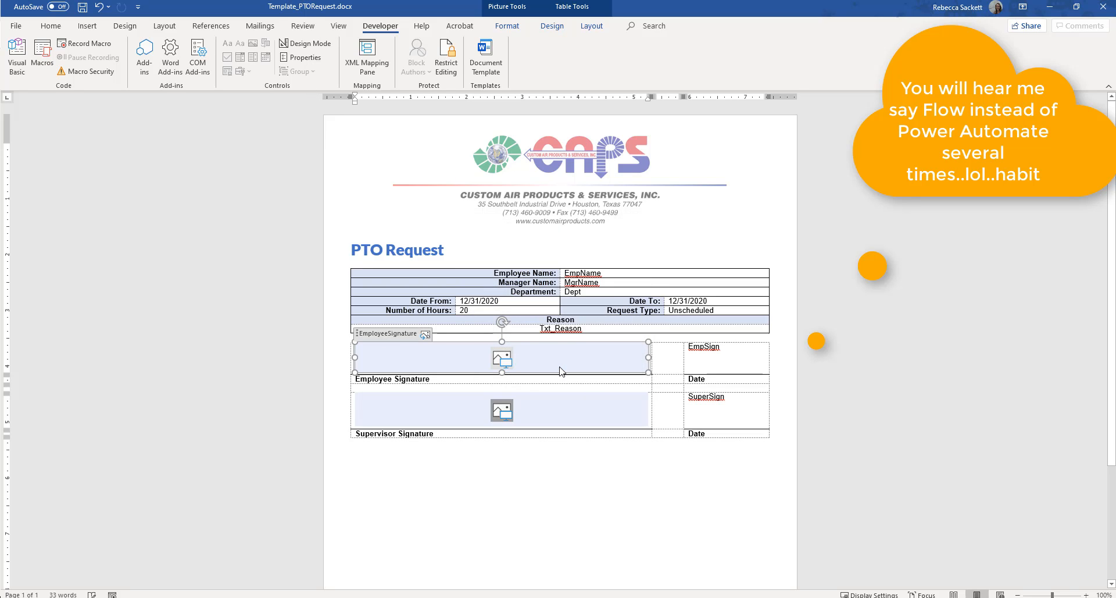
Step: Deselect the signature controls and save the PTO request template
click(571, 420)
click(565, 480)
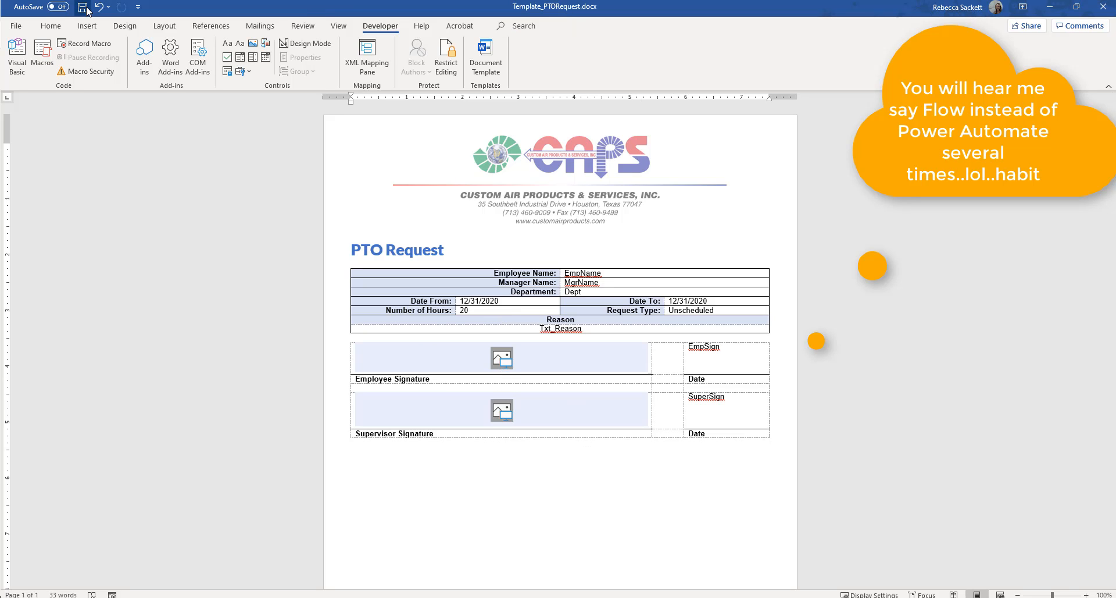
click(83, 7)
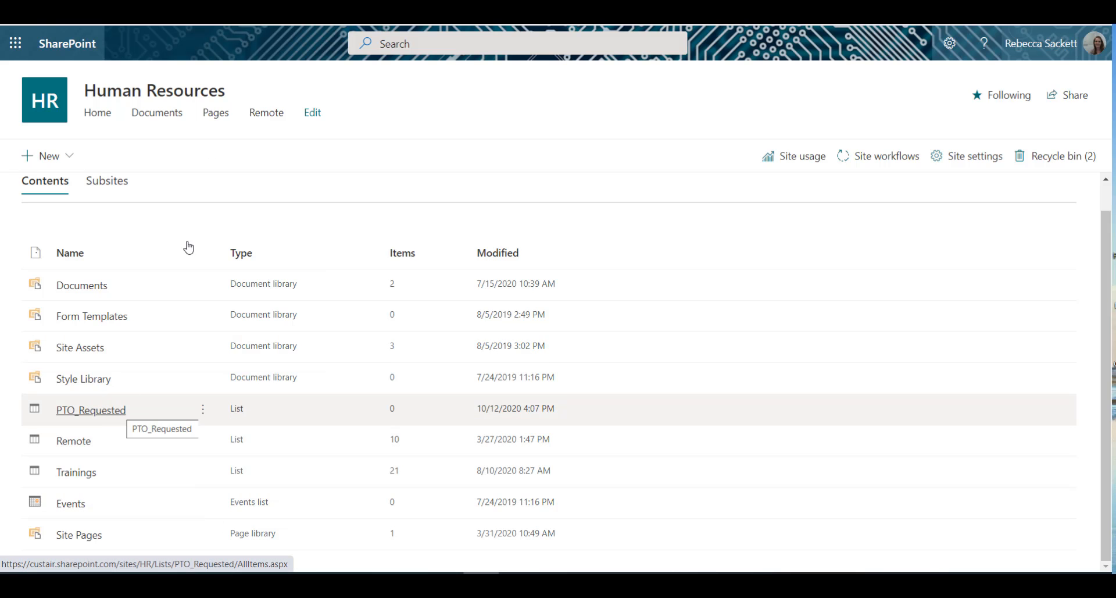
Step: In the Human Resources SharePoint site, create a folder named Templates in the Documents library
click(171, 120)
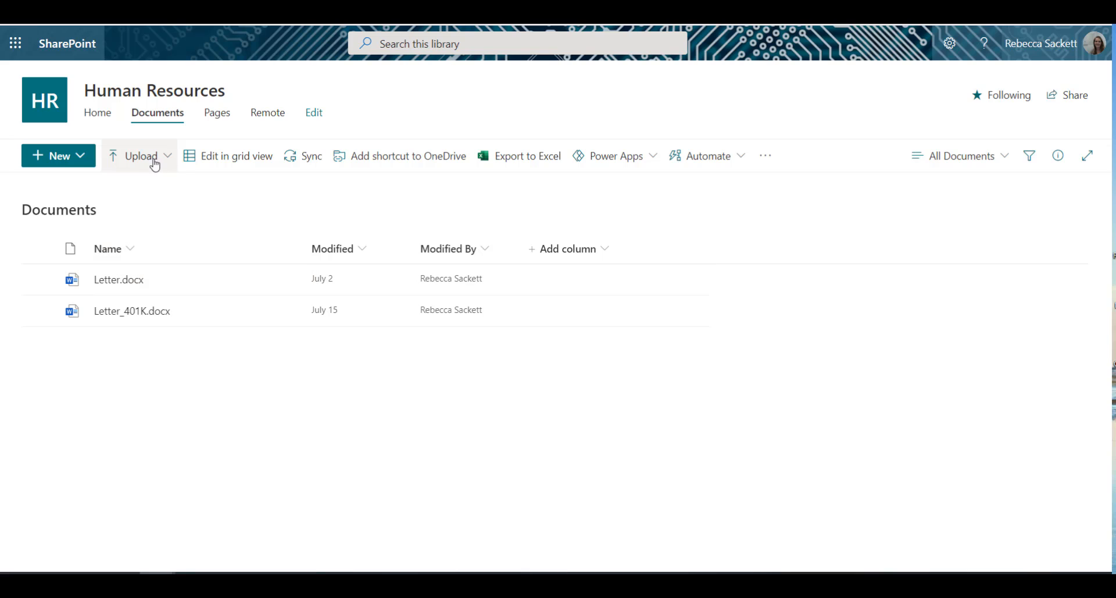
click(85, 155)
click(75, 186)
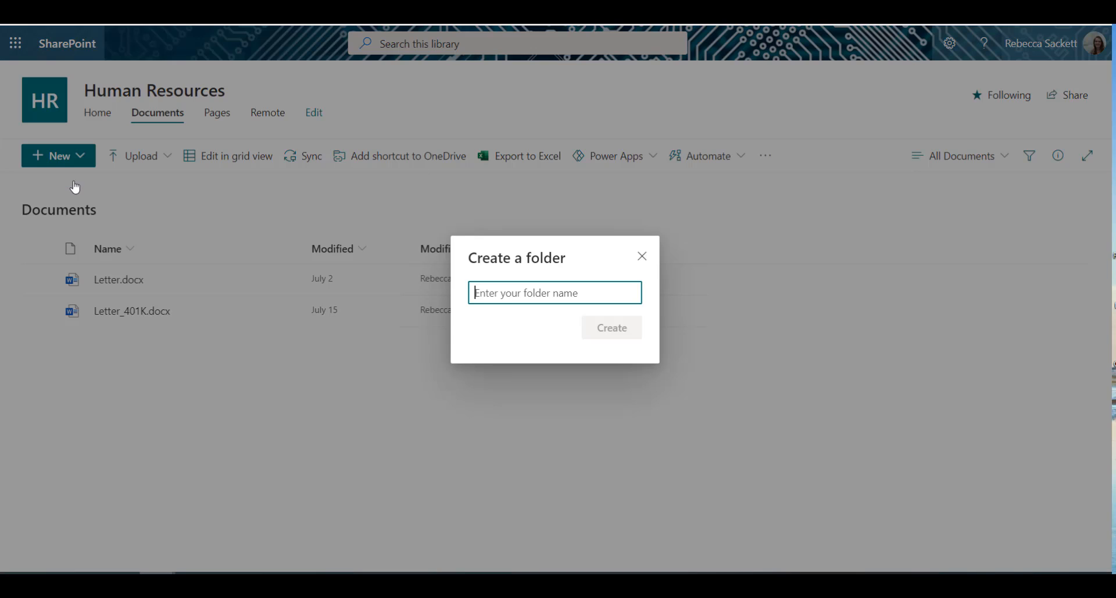
text(Templates)
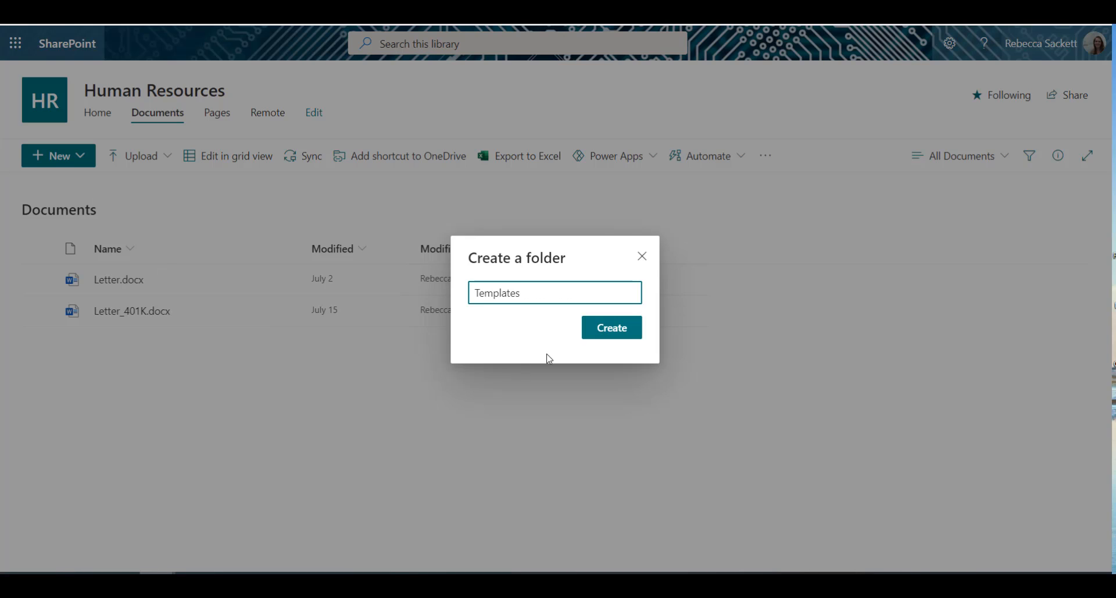
click(603, 335)
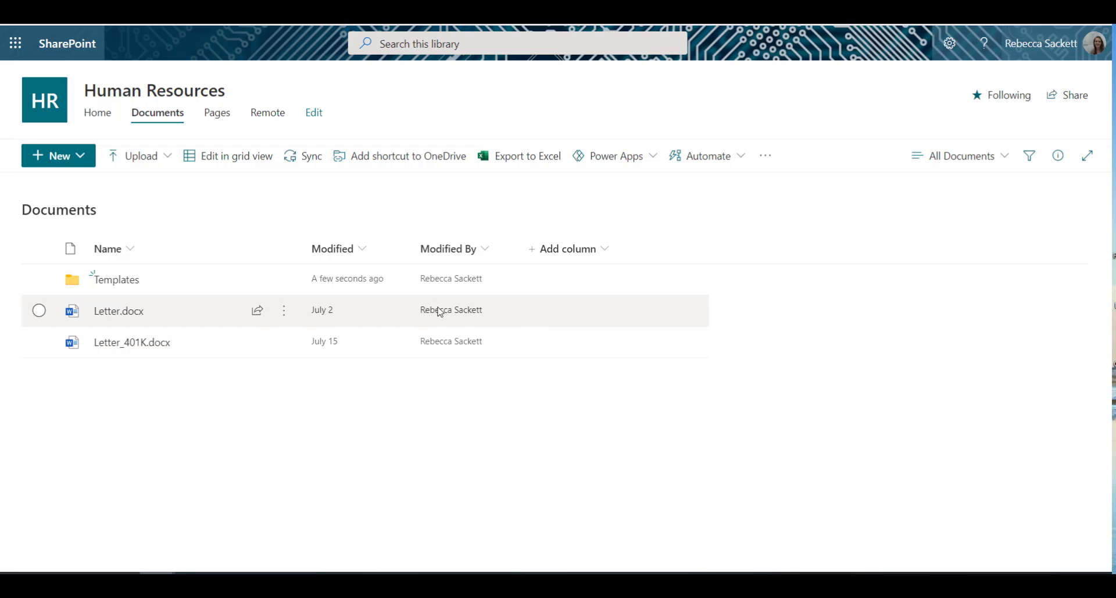
Step: Upload Template_PTORequest.docx from the Desktop into the Templates folder
click(129, 281)
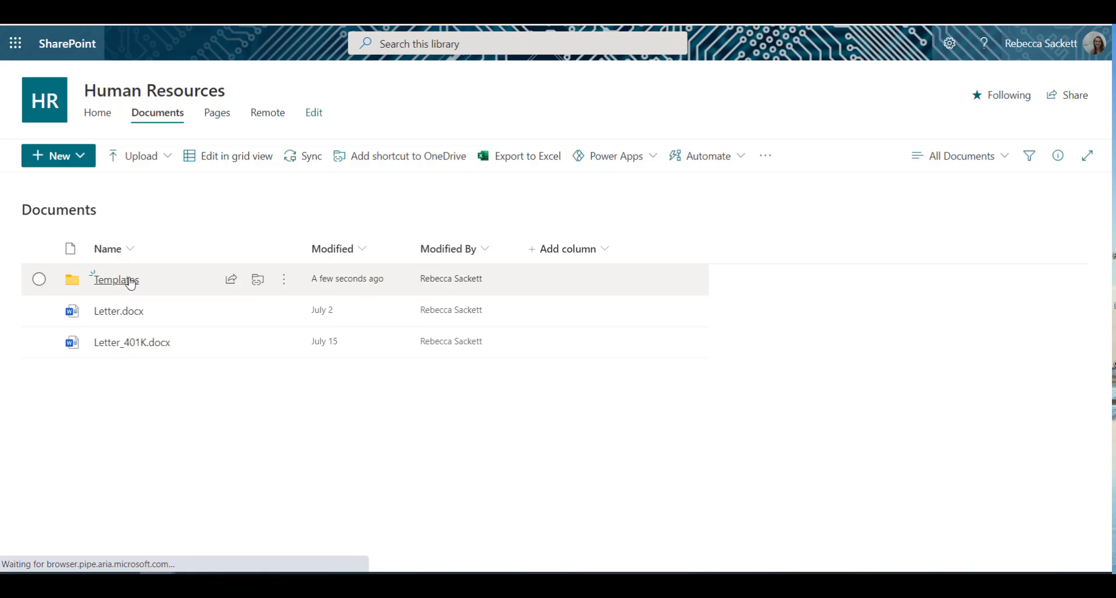
click(140, 153)
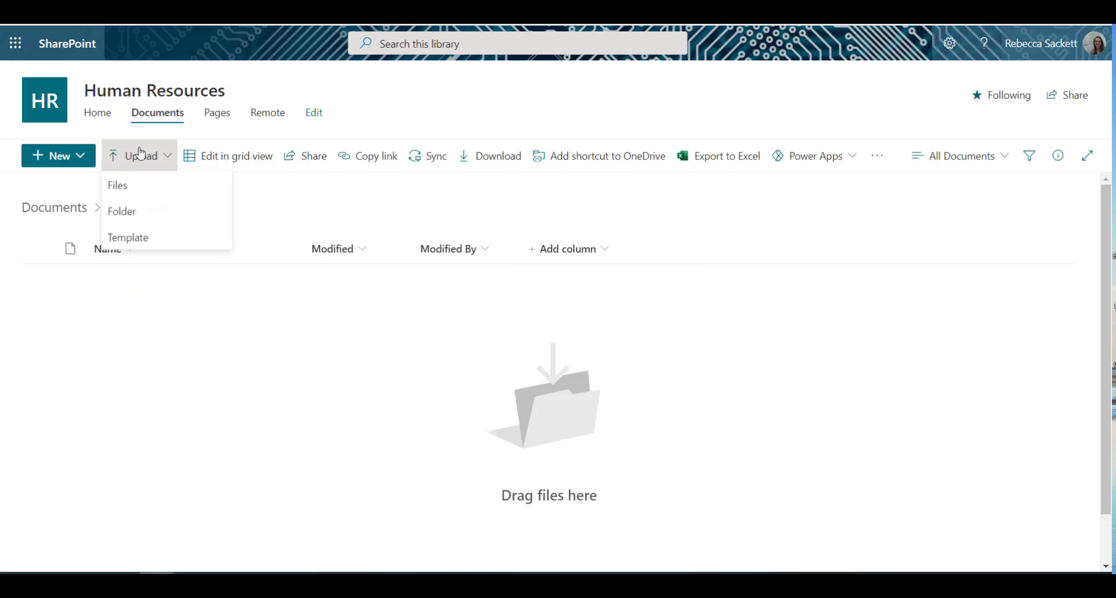
click(126, 194)
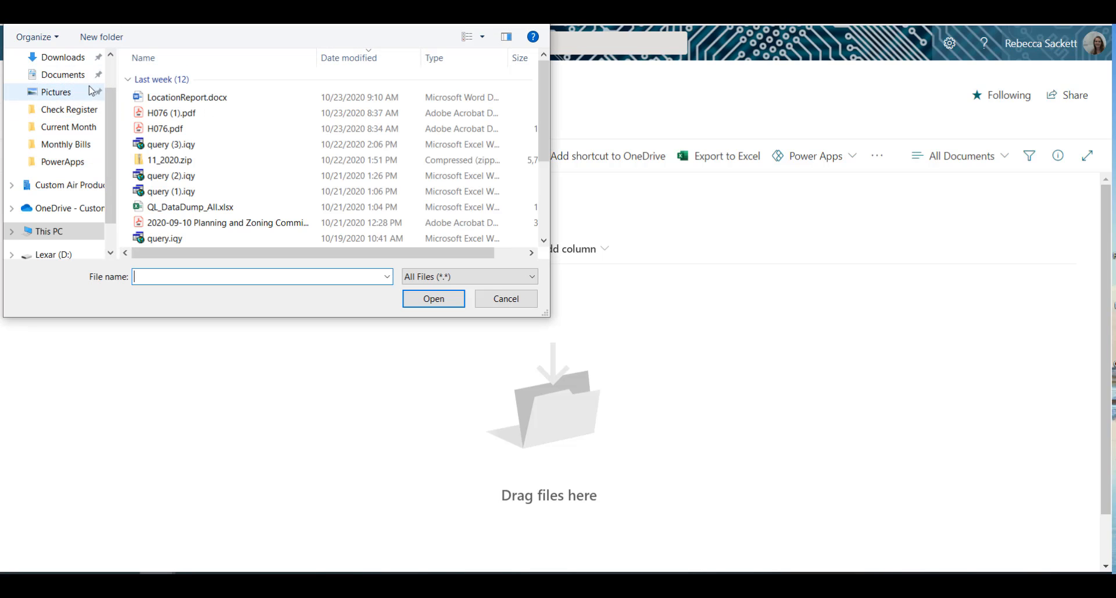
scroll(70, 87, up, 2)
click(67, 87)
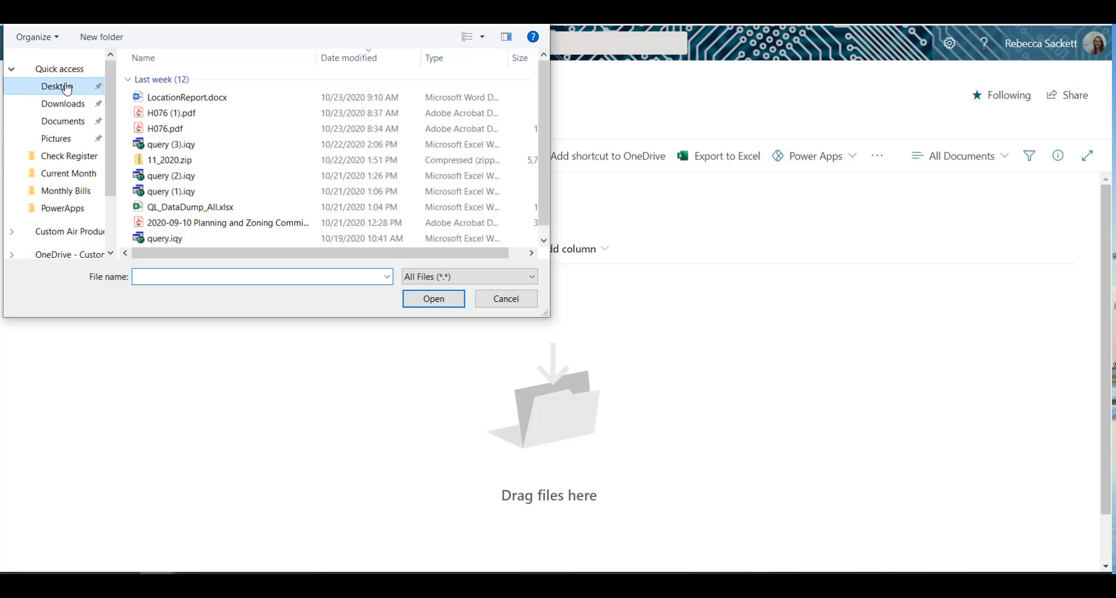
click(544, 240)
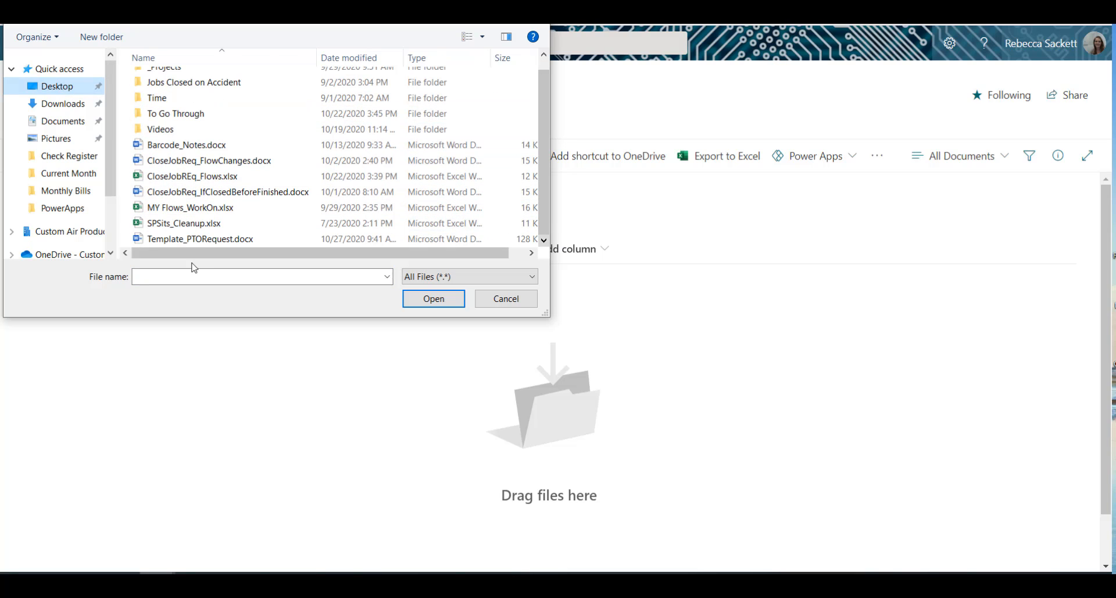
double_click(206, 239)
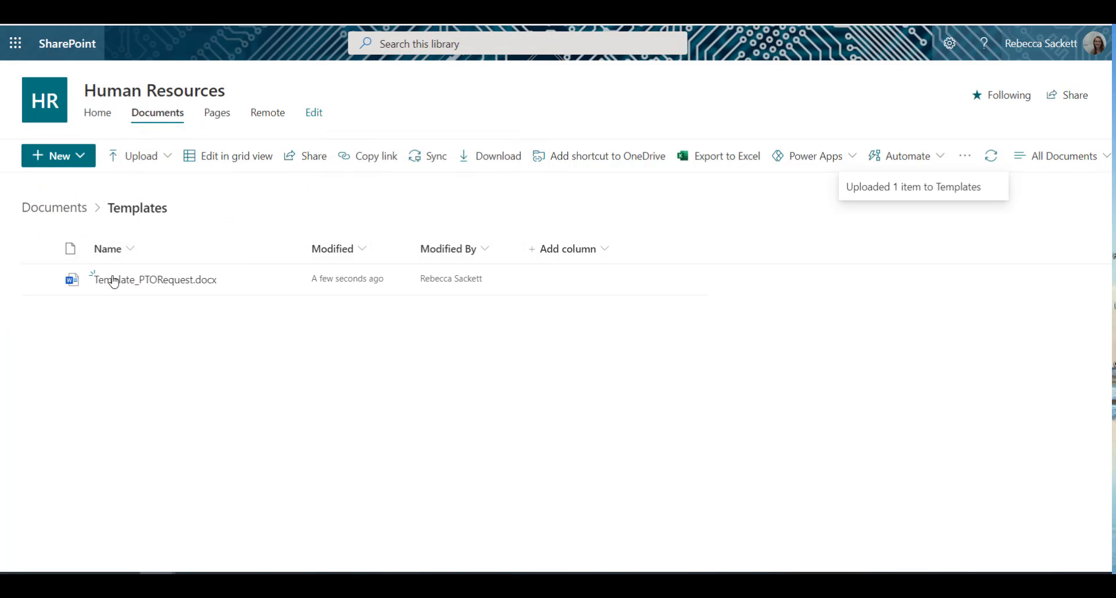
Step: Return to the Documents library and create a folder named PTO_Docs
click(55, 210)
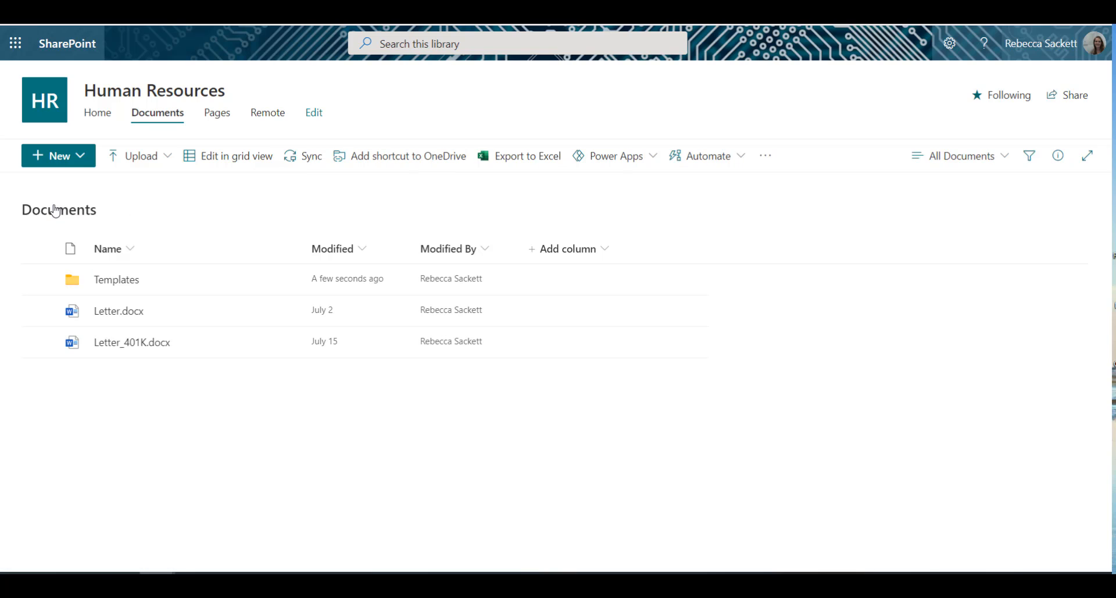
click(75, 156)
click(74, 194)
text(PTO)
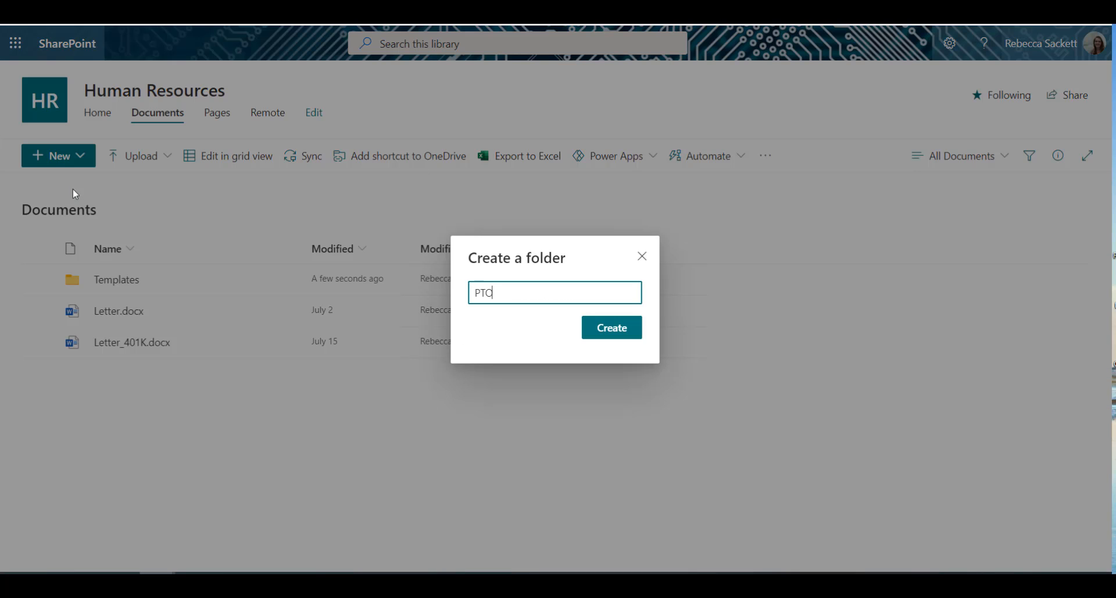
text(_Docs)
click(608, 330)
Step: Inside the PTO_Docs folder, create a subfolder named EmployeeSignatures
click(119, 279)
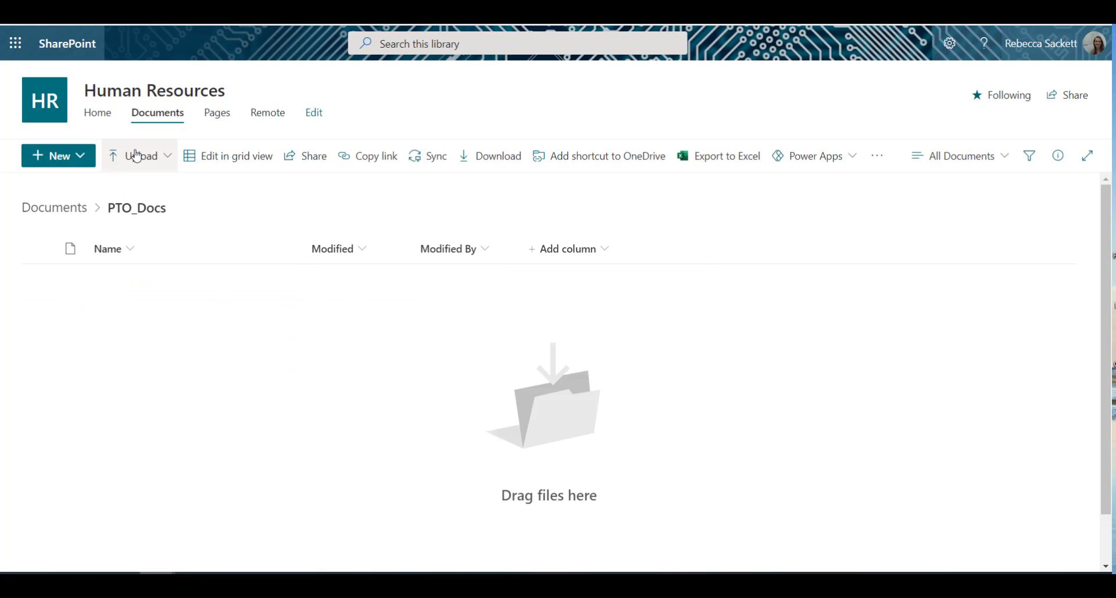
click(76, 155)
click(69, 185)
text(Employee)
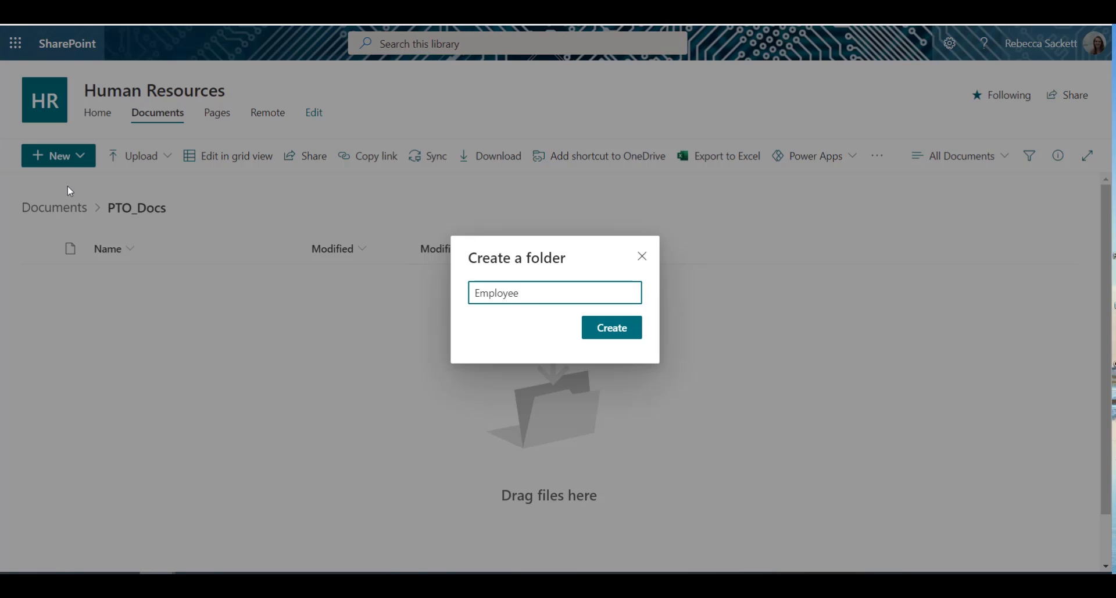
text(Signatures)
click(610, 328)
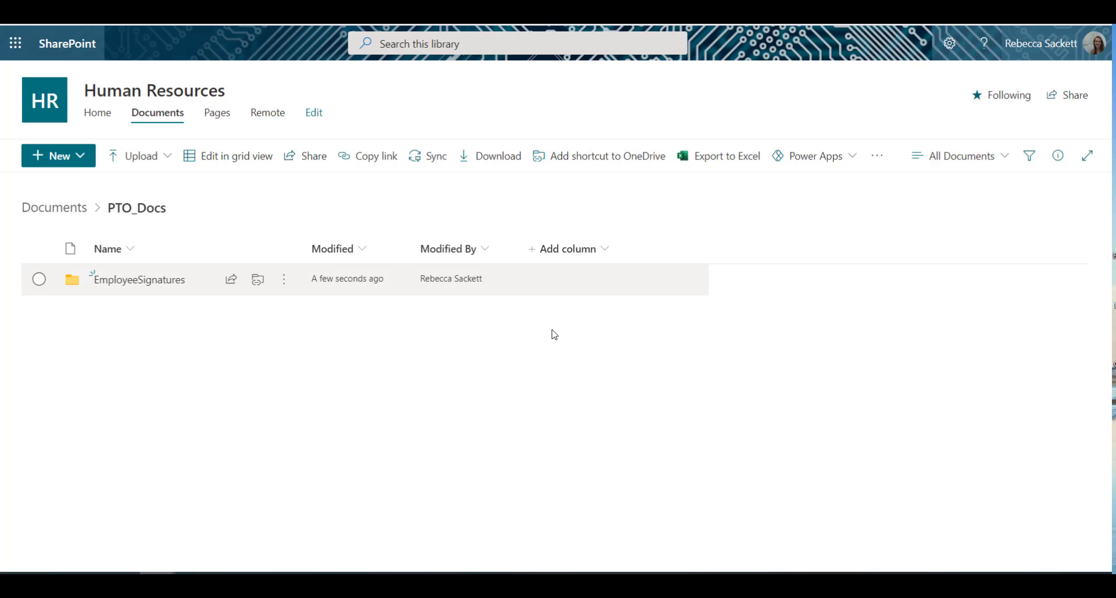
Step: Create a second subfolder named SupervisorSignature in PTO_Docs
click(67, 157)
click(64, 185)
text(SupervisorSignature)
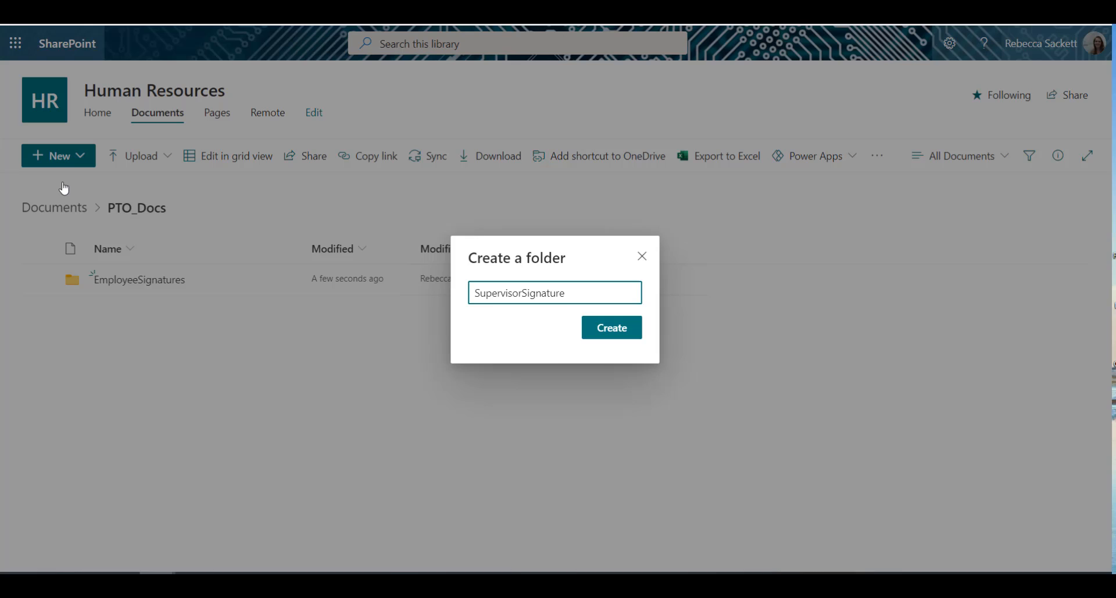
click(592, 326)
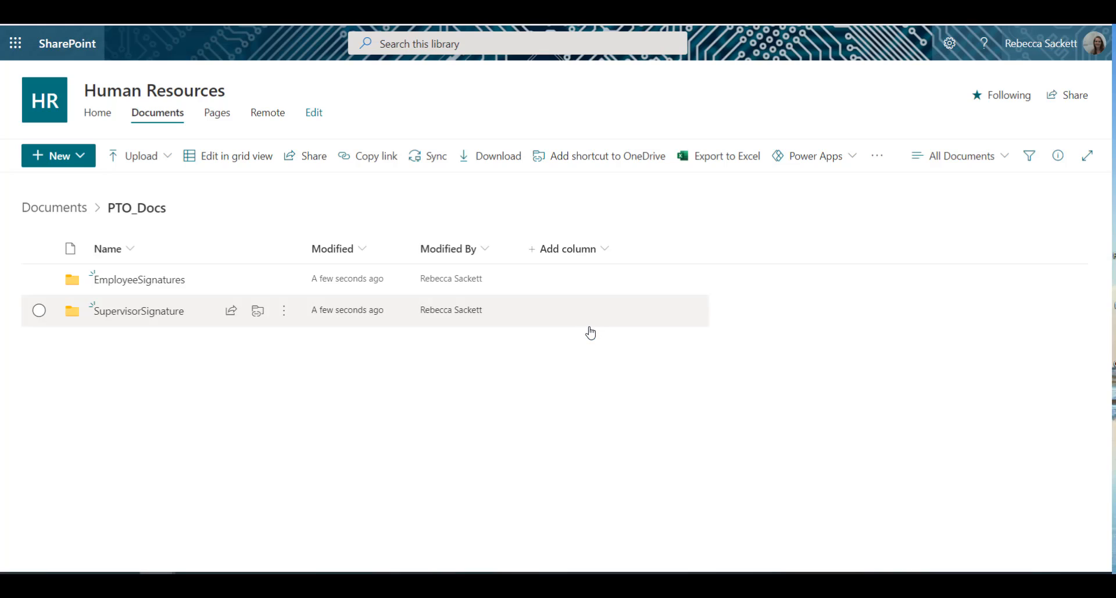
Step: Create a third subfolder named FinalRequest in PTO_Docs and return to the Documents library
click(80, 156)
click(76, 184)
text(Final)
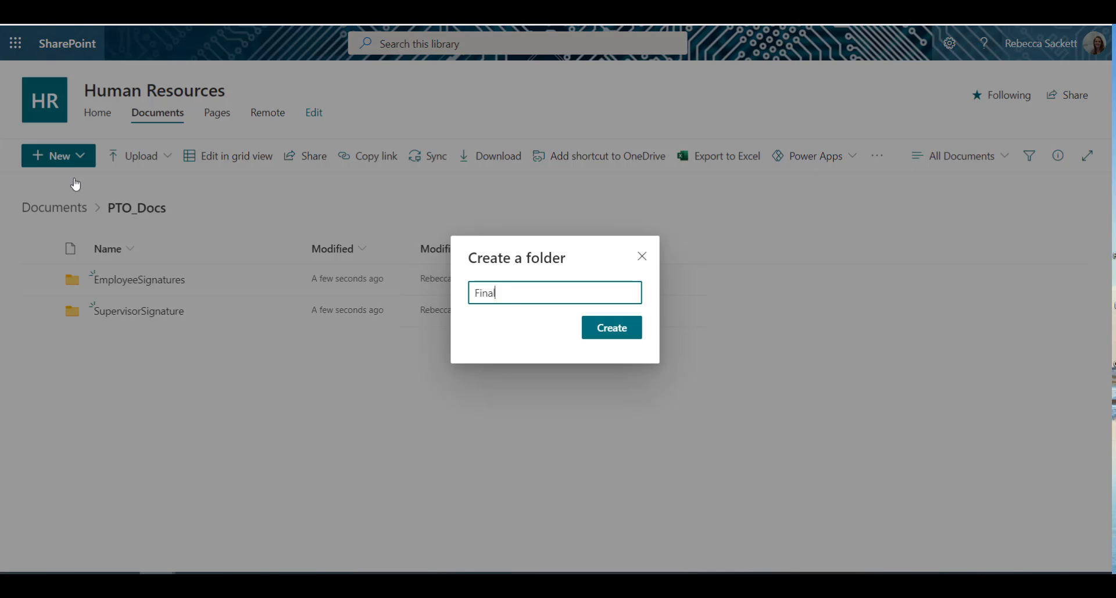
text(Request)
click(610, 330)
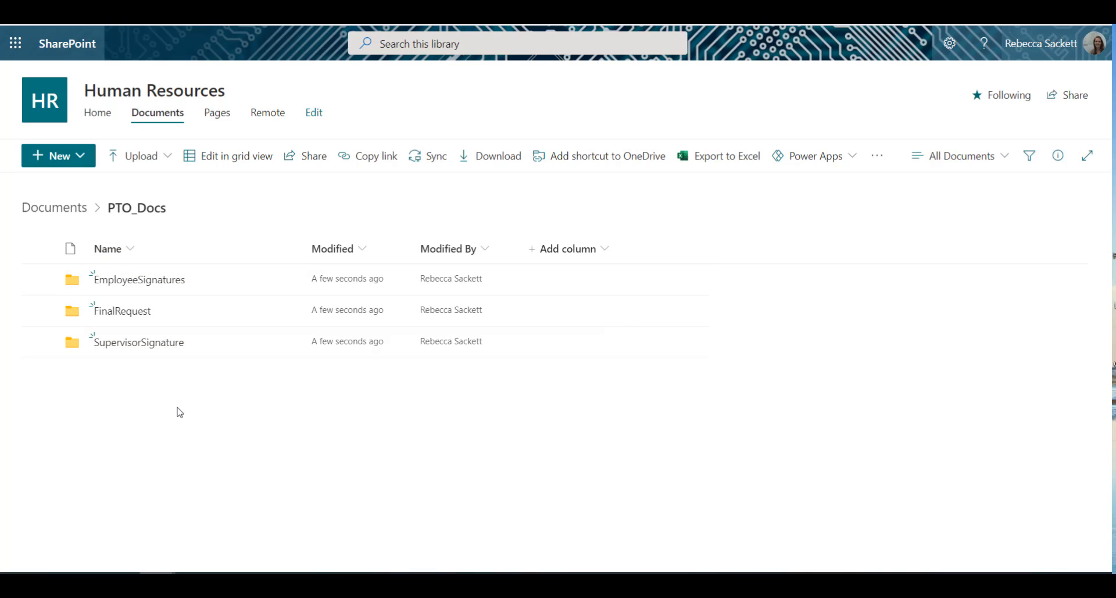
click(42, 213)
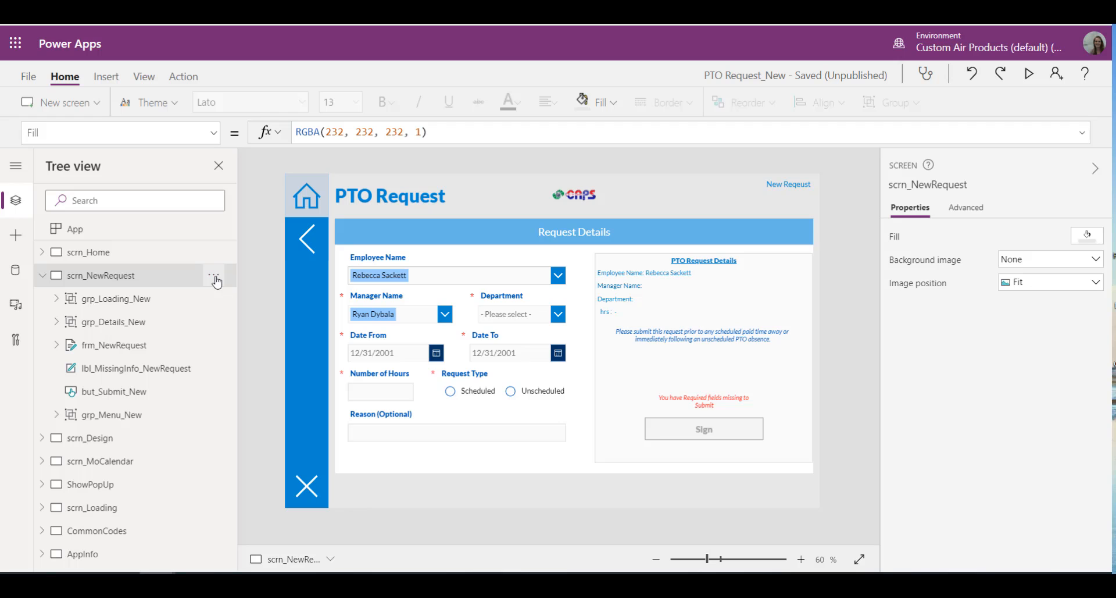
Step: In the PTO Request_New app in Power Apps, duplicate the scrn_NewRequest screen
click(214, 276)
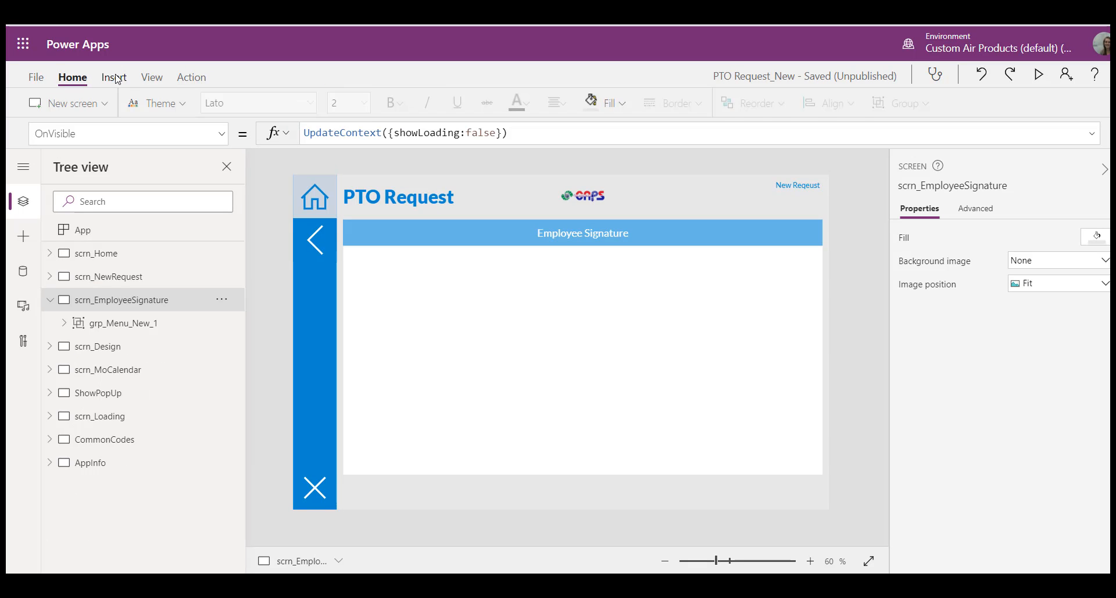
Step: Add a pen input beneath the Employee Signature header on scrn_EmployeeSignature and stretch it to about 1056 wide
click(106, 76)
click(356, 103)
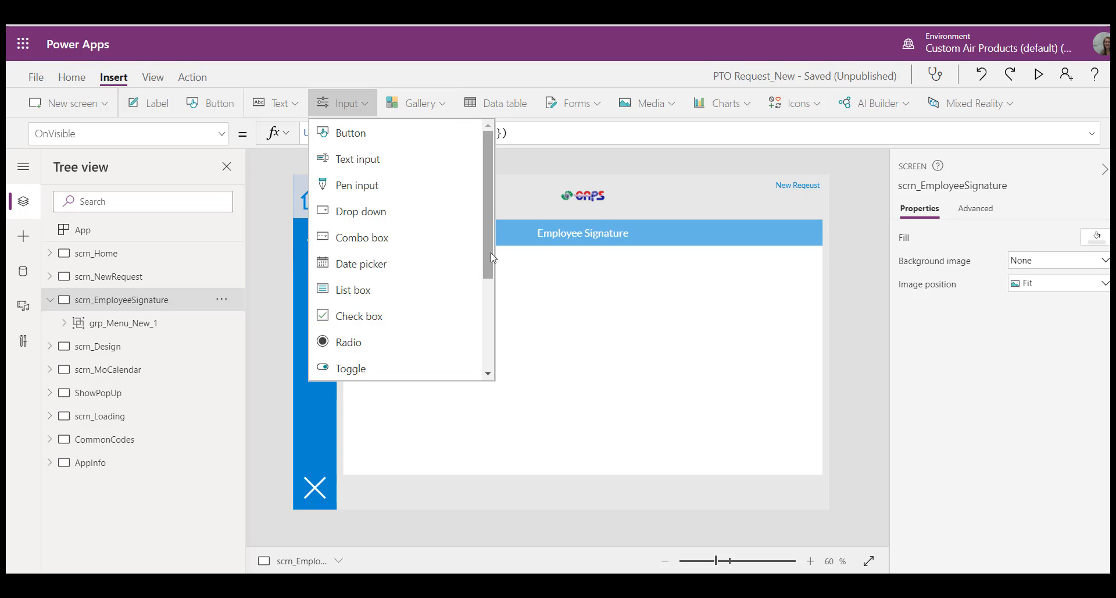
drag(493, 266, 509, 295)
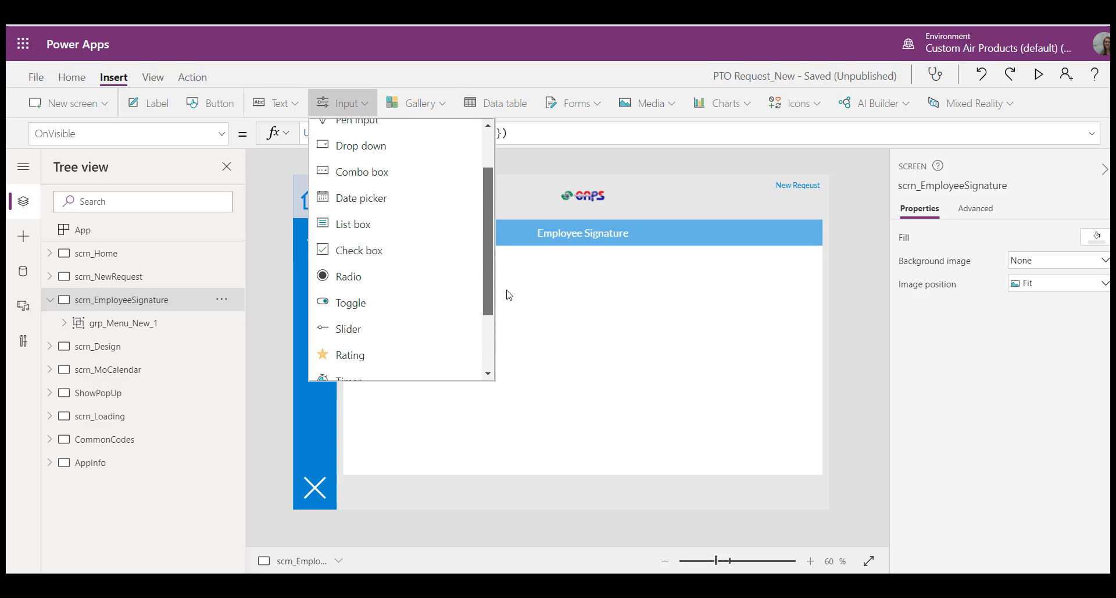
scroll(374, 141, up, 1)
click(374, 137)
drag(385, 279, 414, 303)
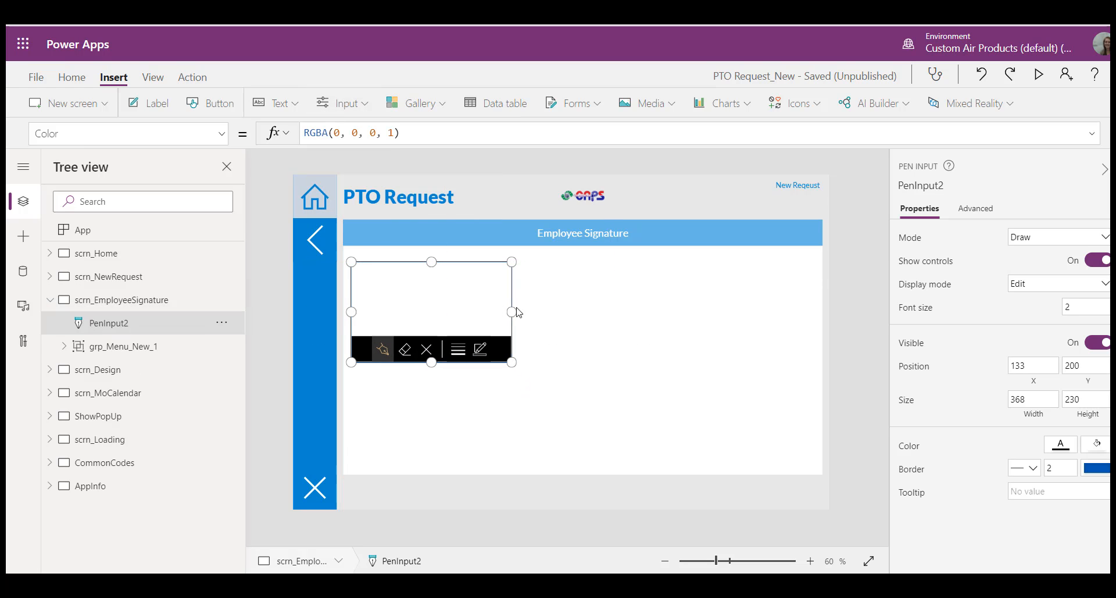
drag(512, 312, 812, 287)
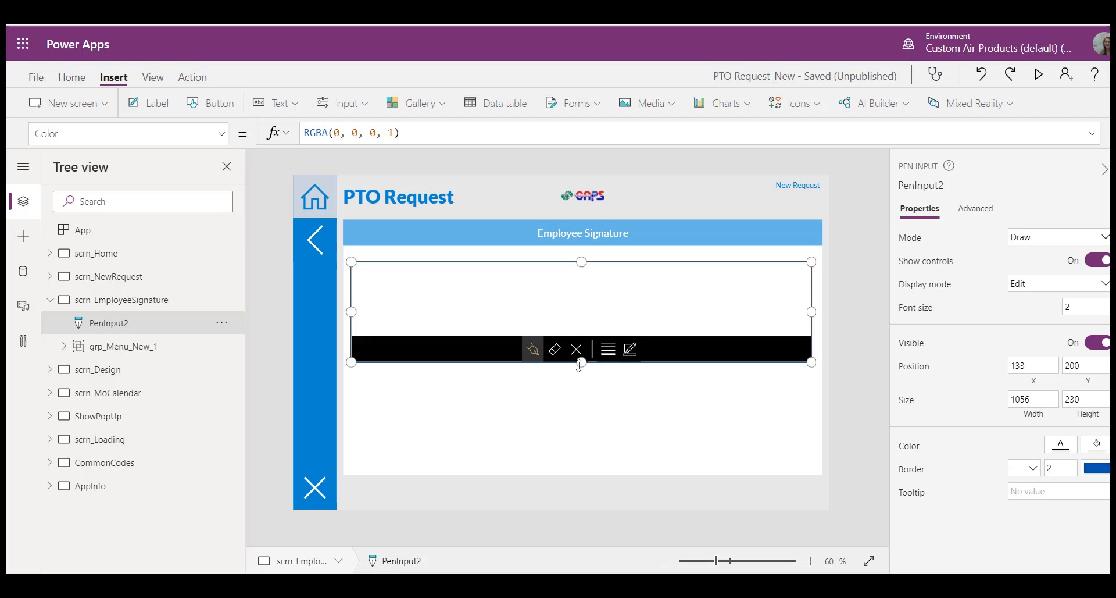
mouse_move(582, 362)
mouse_down()
mouse_move(586, 451)
mouse_move(585, 349)
mouse_move(585, 361)
mouse_up()
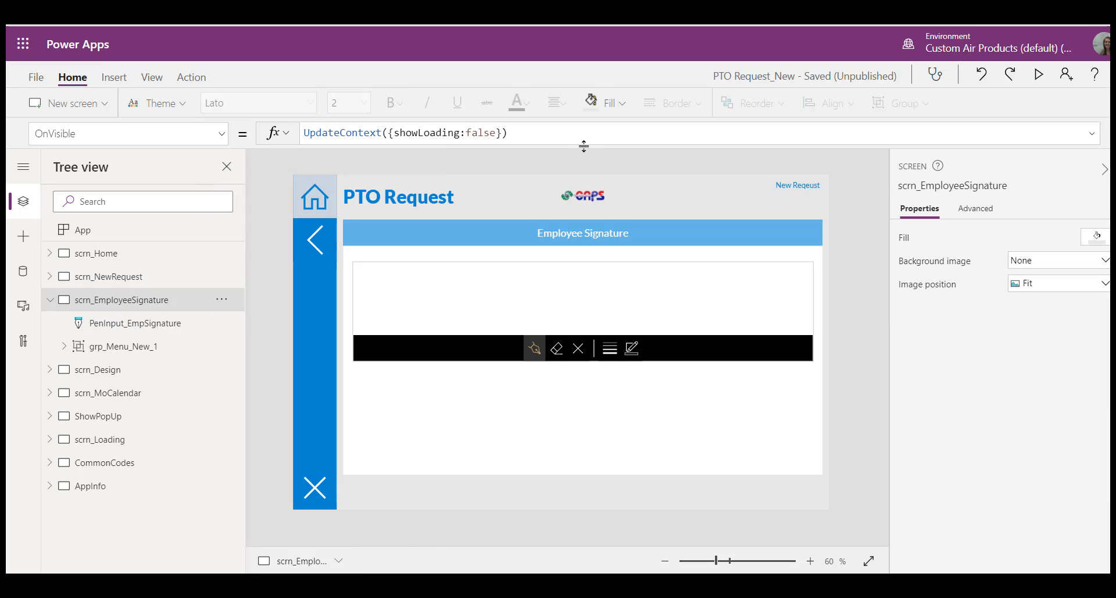
Step: Expand the OnVisible formula of scrn_EmployeeSignature and set its showLoading value to true
drag(585, 141, 570, 484)
click(525, 135)
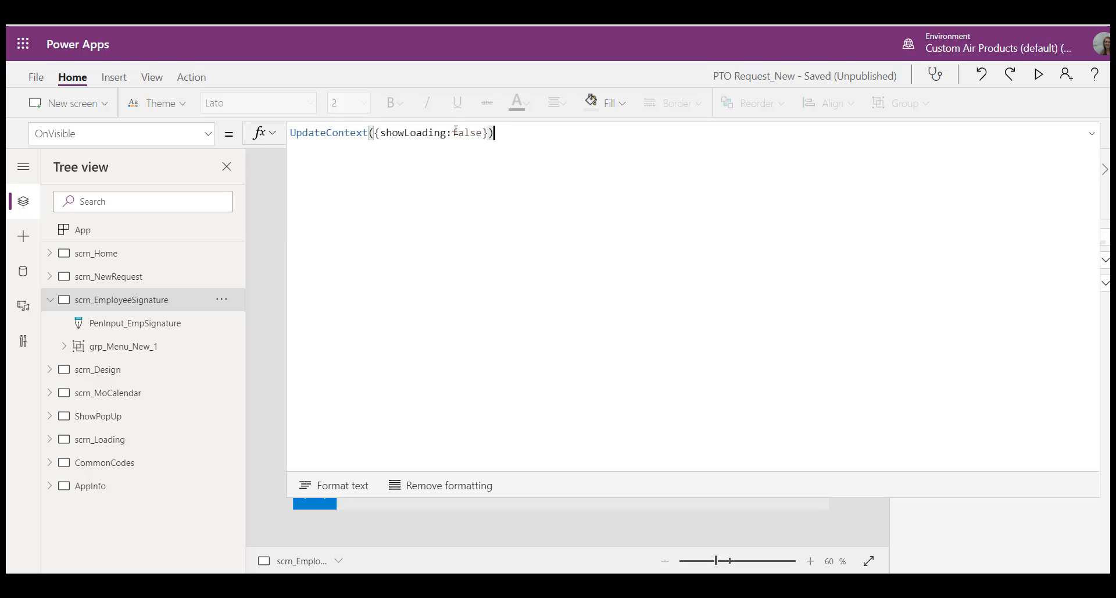
drag(452, 133, 483, 135)
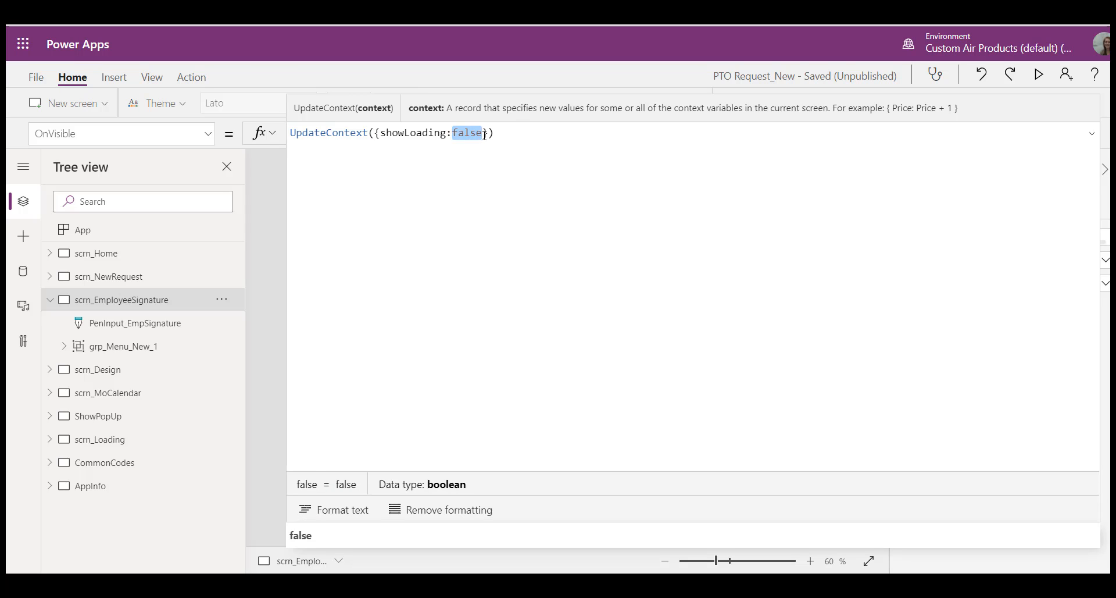
text(true)
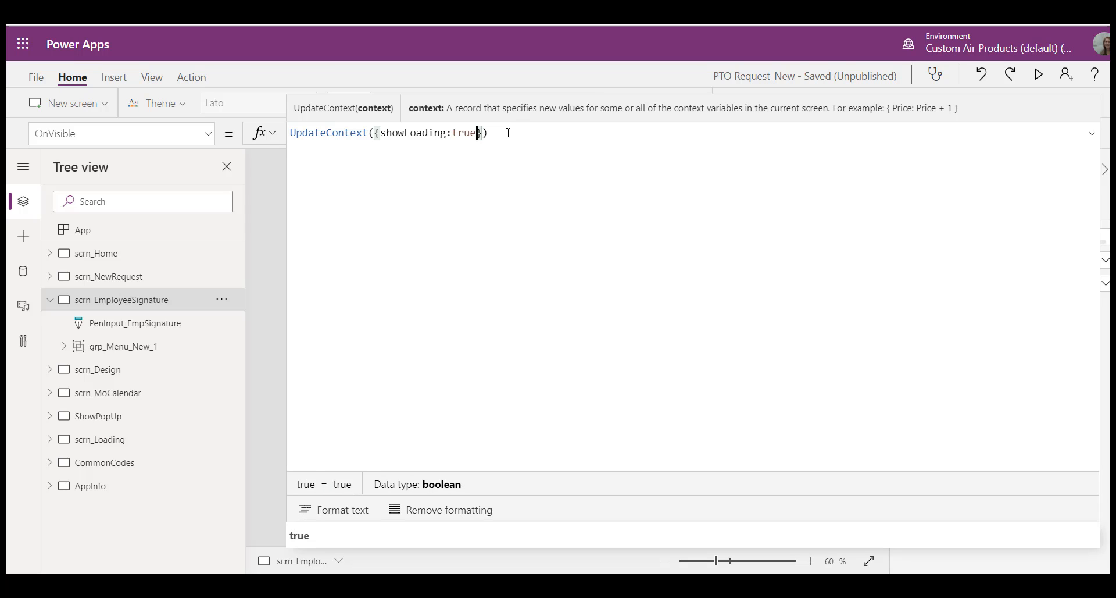
Step: End the UpdateContext statement with a semicolon and add a copy of it on a new line with showLoading set to false
key(ctrl+a)
key(ctrl+c)
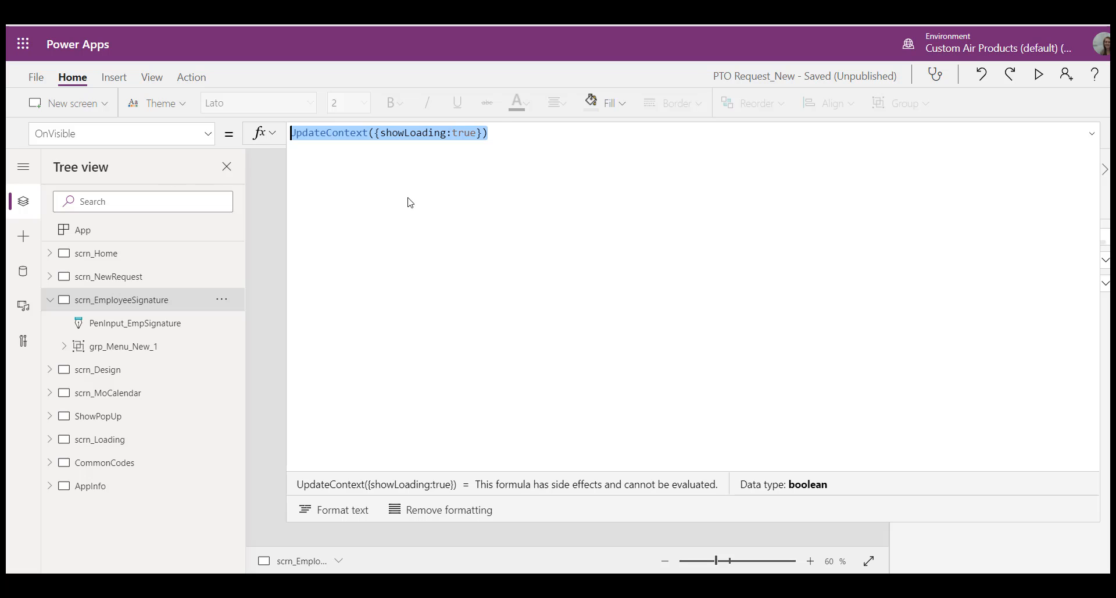
click(498, 134)
text(;)
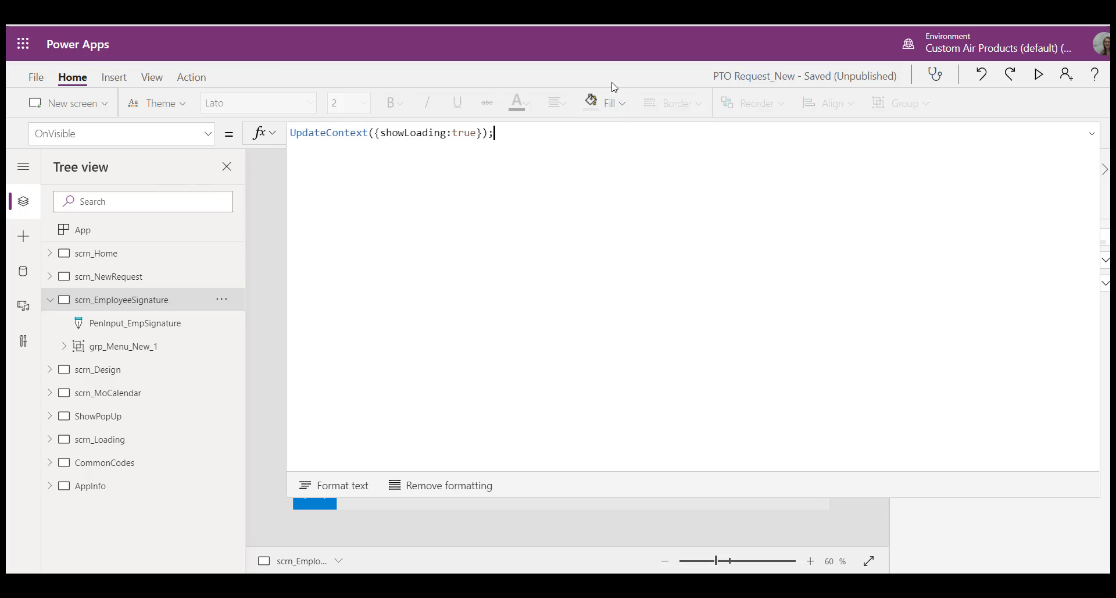
key(shift+Return)
key(ctrl+v)
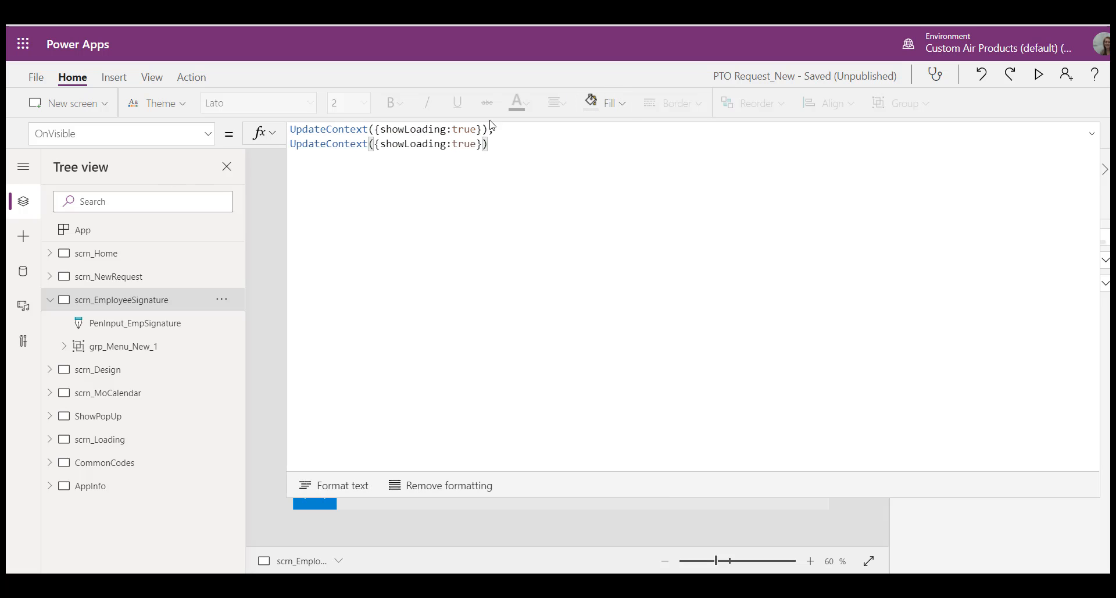
drag(453, 143, 478, 142)
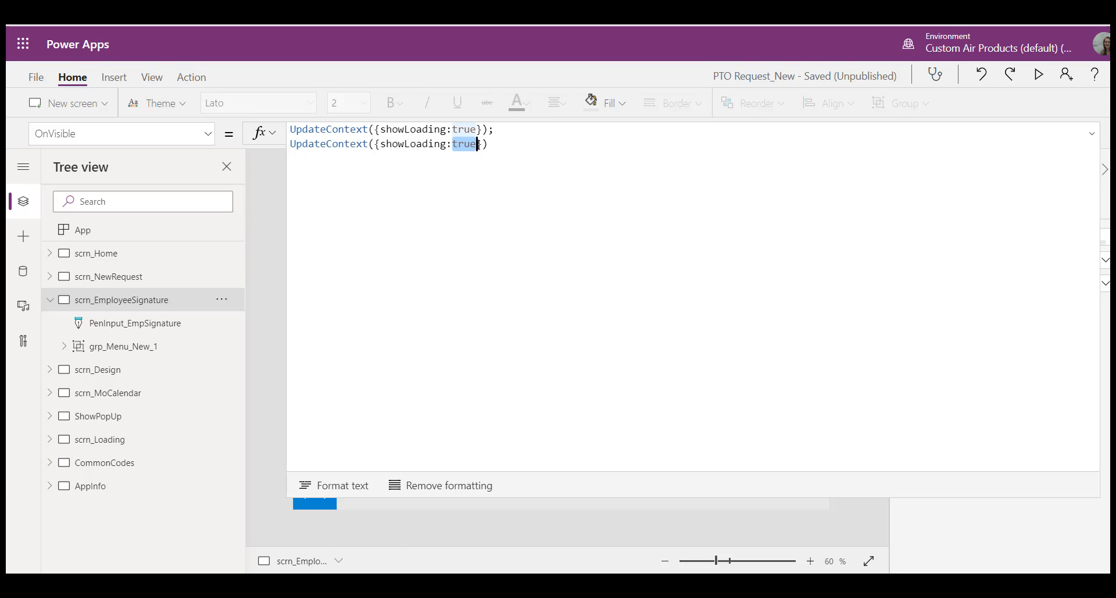
text(false)
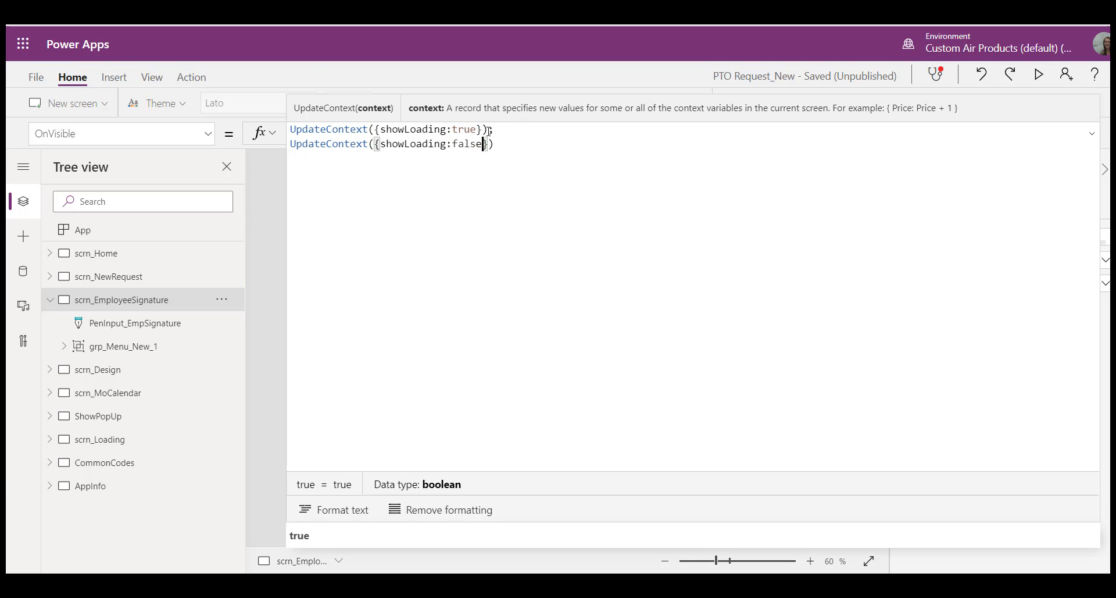
Step: Insert the line Reset(PenInput_EmpSignature); between the two UpdateContext statements
click(509, 127)
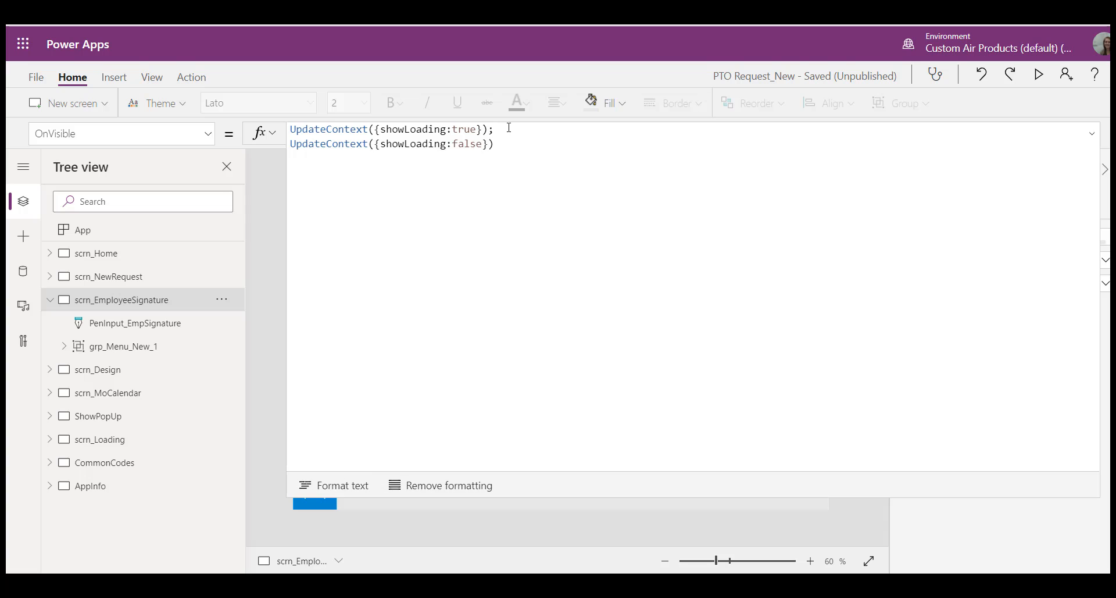
key(Return)
text(Rese)
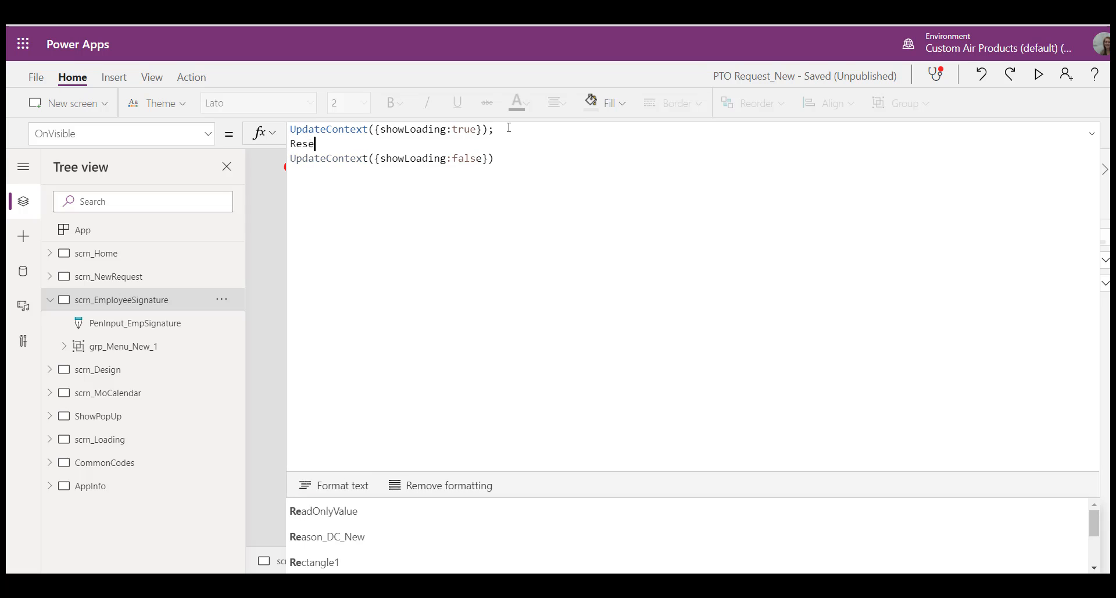
text(t(Pen)
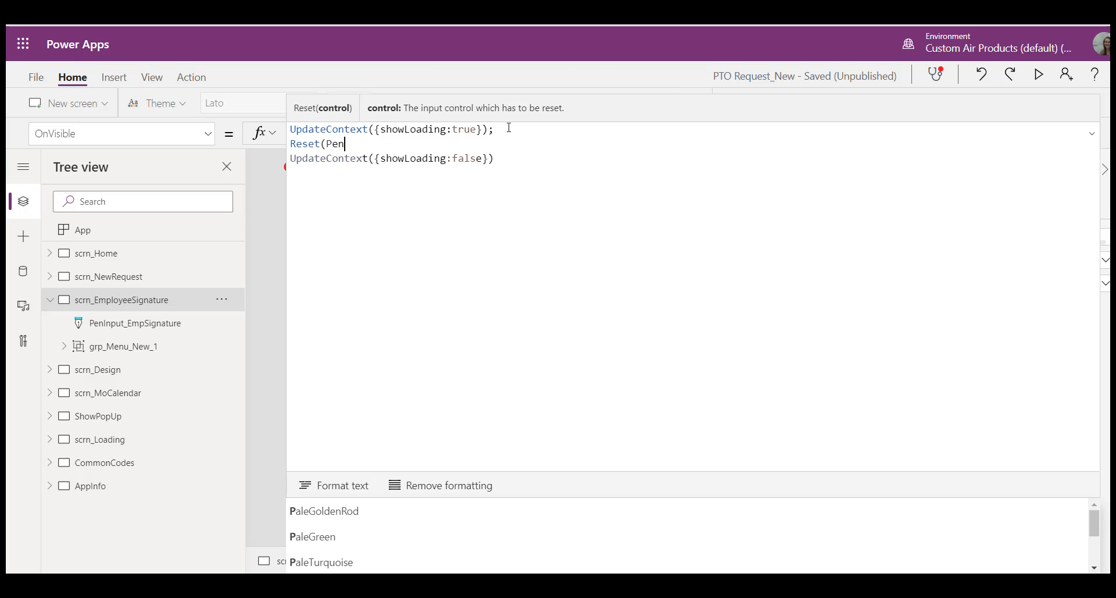
key(Tab)
text())
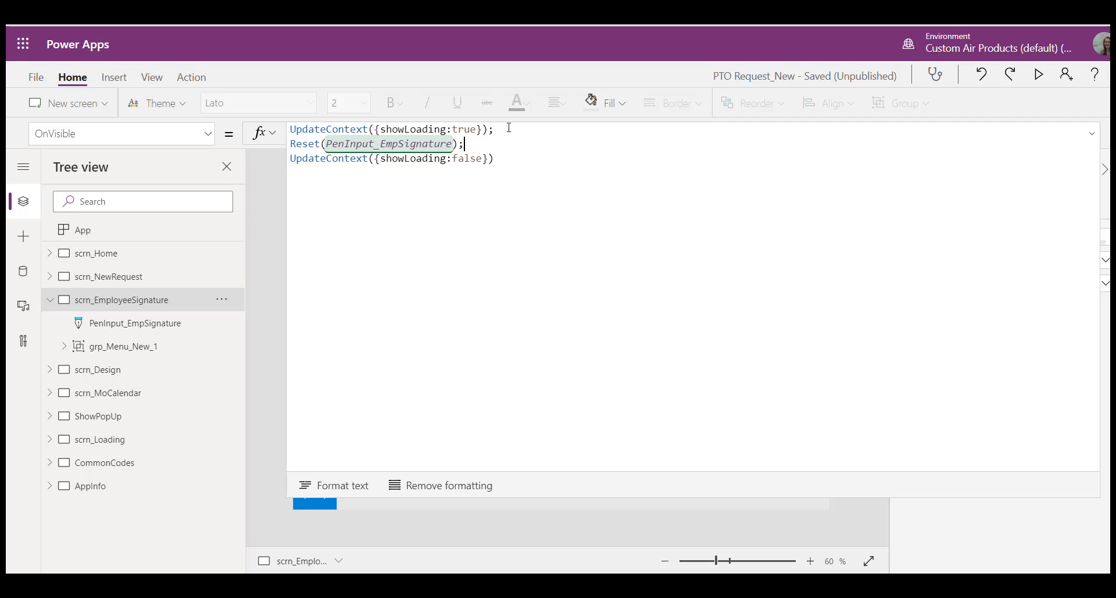
Step: Insert the line UpdateContext({EmpSign: PenInput_EmpSignature.Image}); after the Reset statement in the screen's OnVisible formula, and collapse the formula editor
key(shift+Return)
text(Updat)
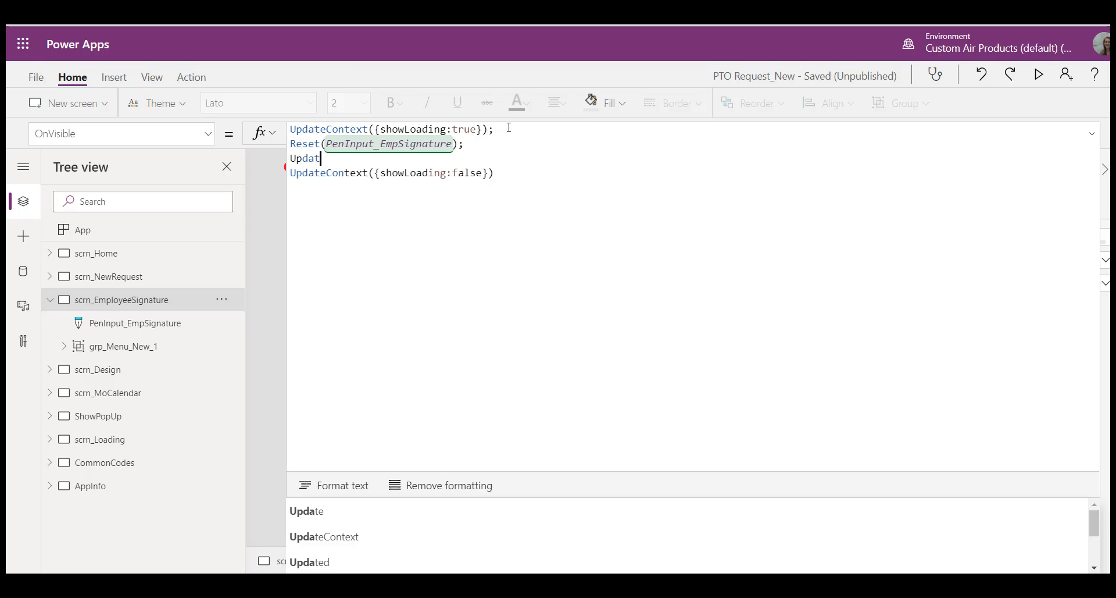
text(eContext({)
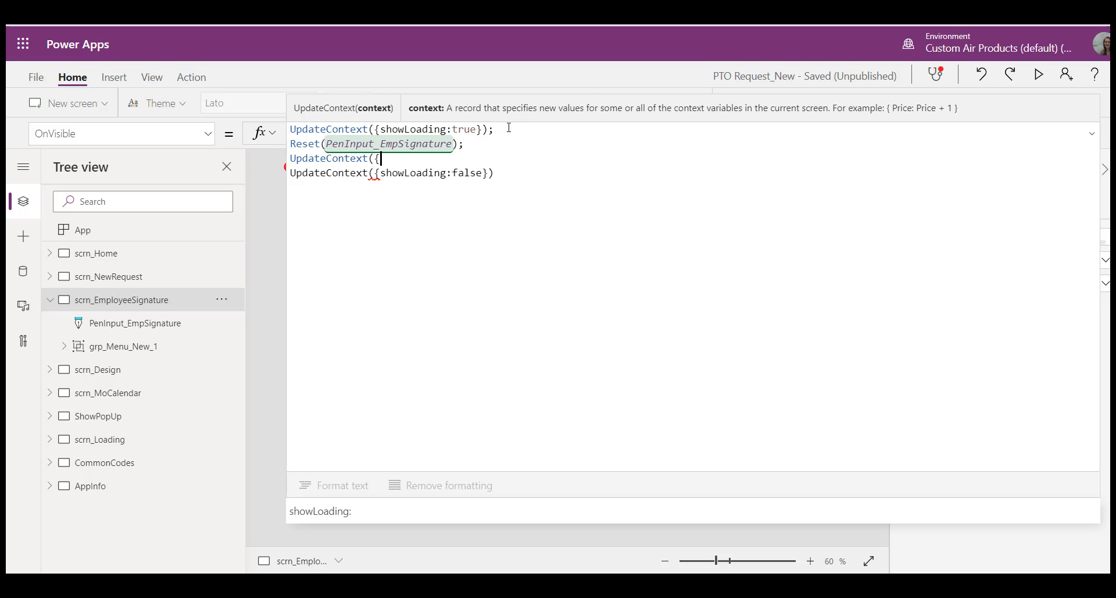
text(EmpSign)
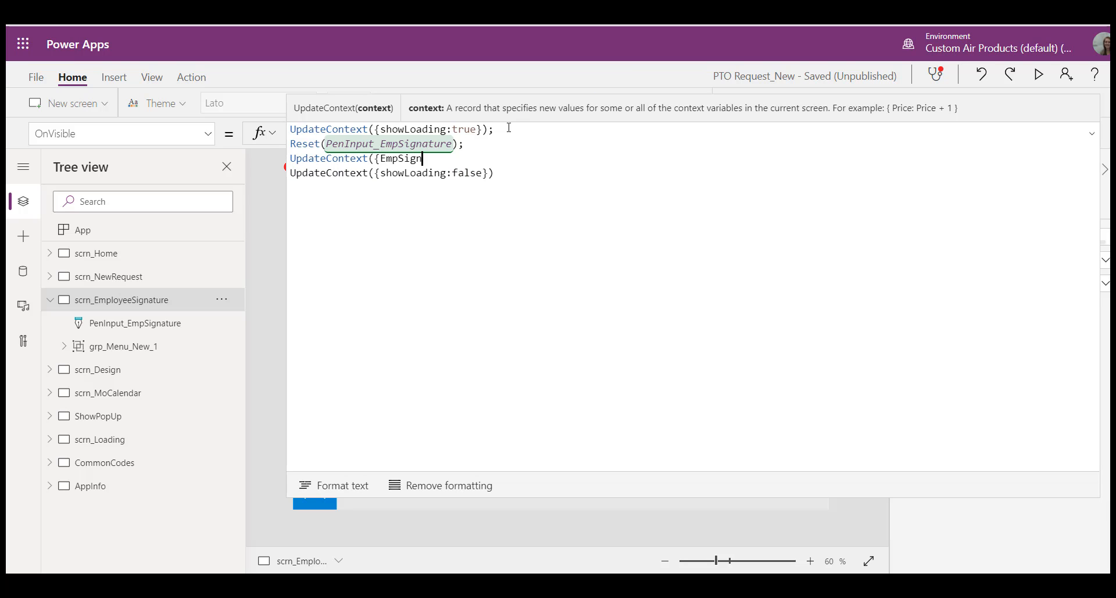
text(: P)
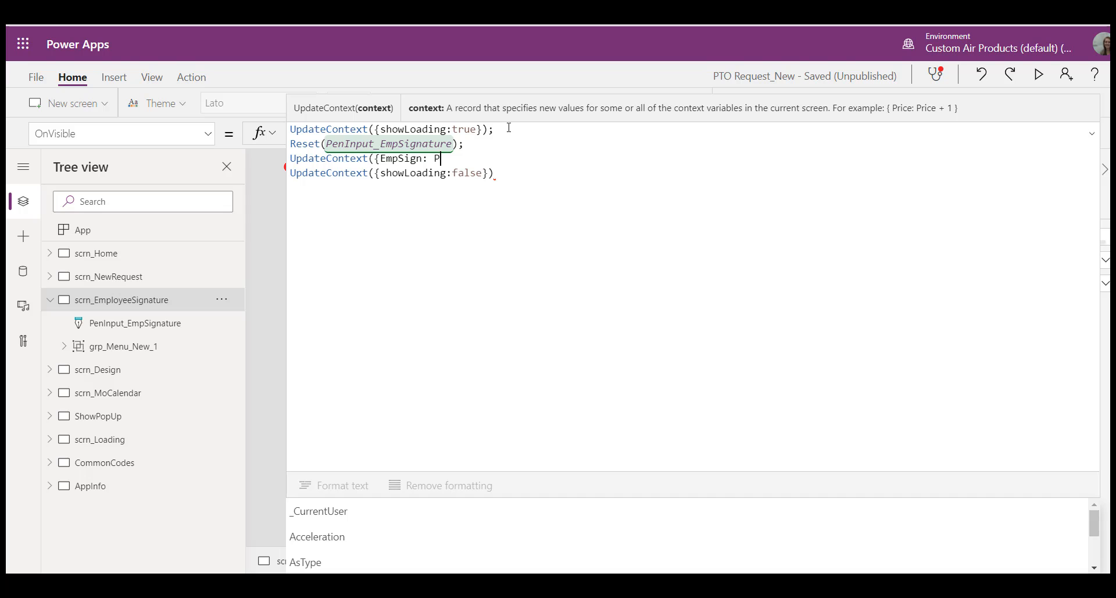
text(en)
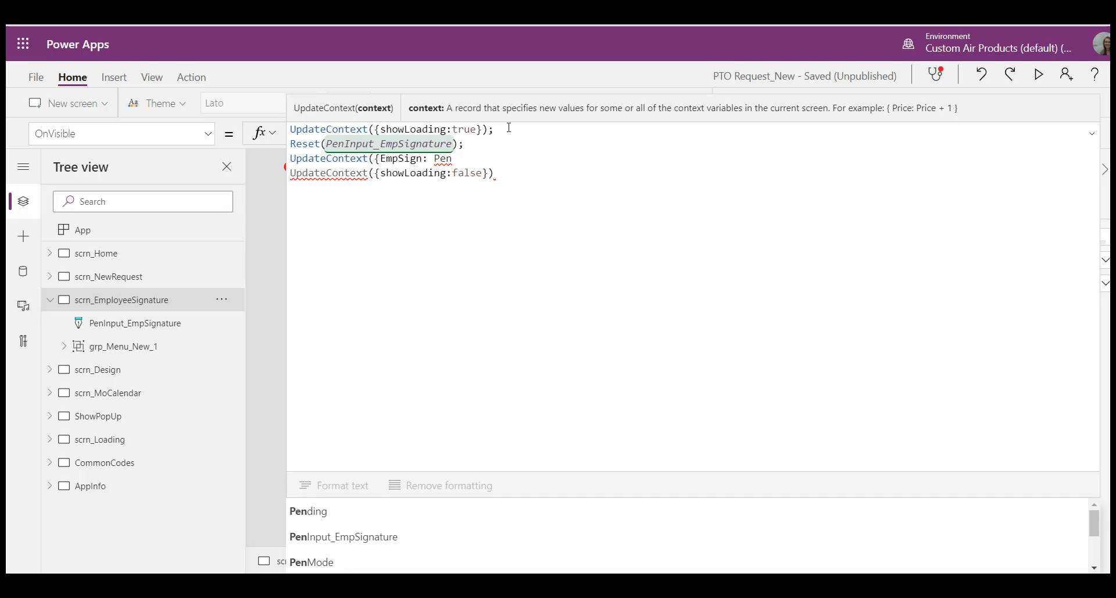
key(Down)
key(Tab)
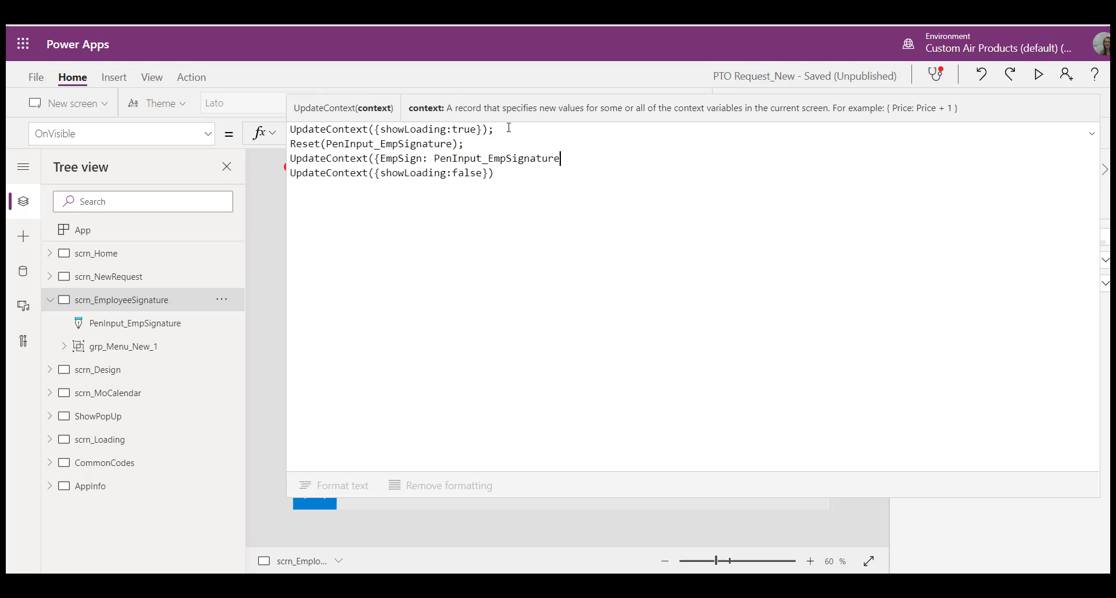
text(.Image)
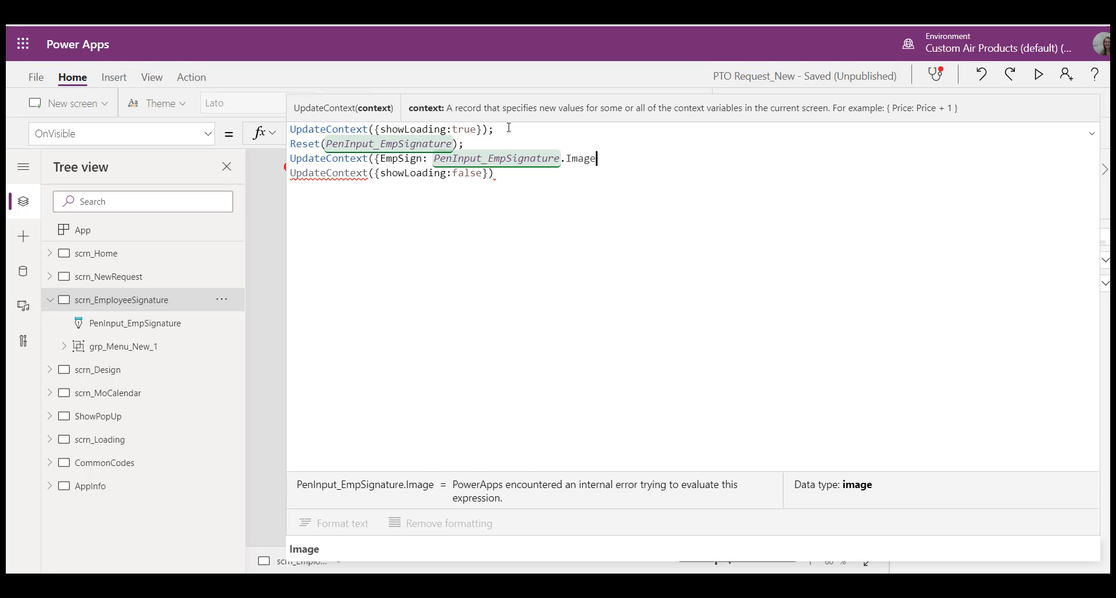
text(});)
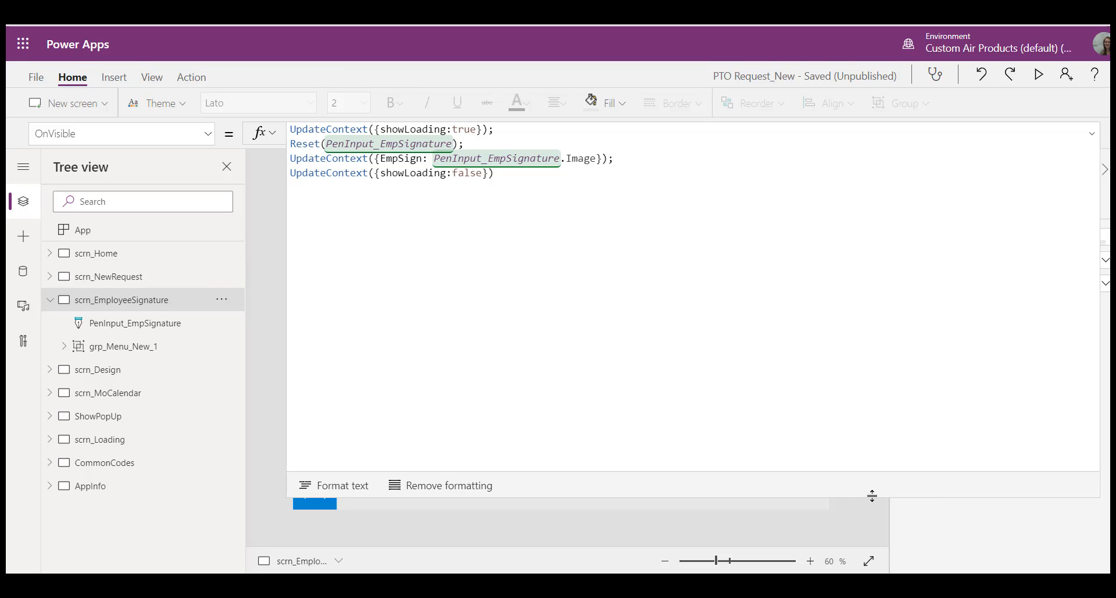
drag(872, 495, 902, 169)
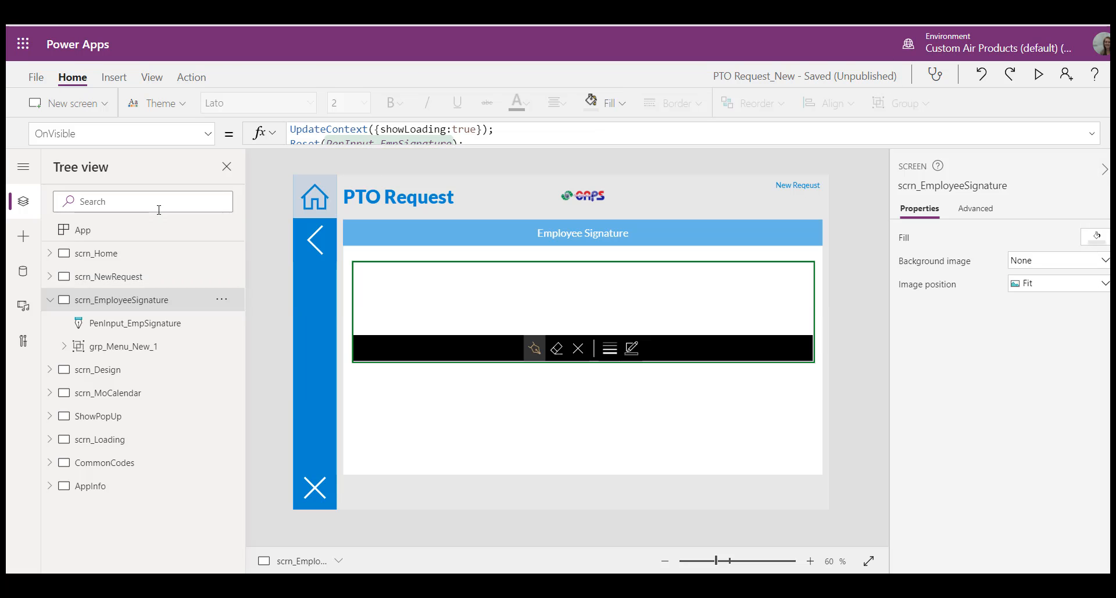
Step: Set the Reset property of PenInput_EmpSignature to true
click(116, 255)
click(113, 307)
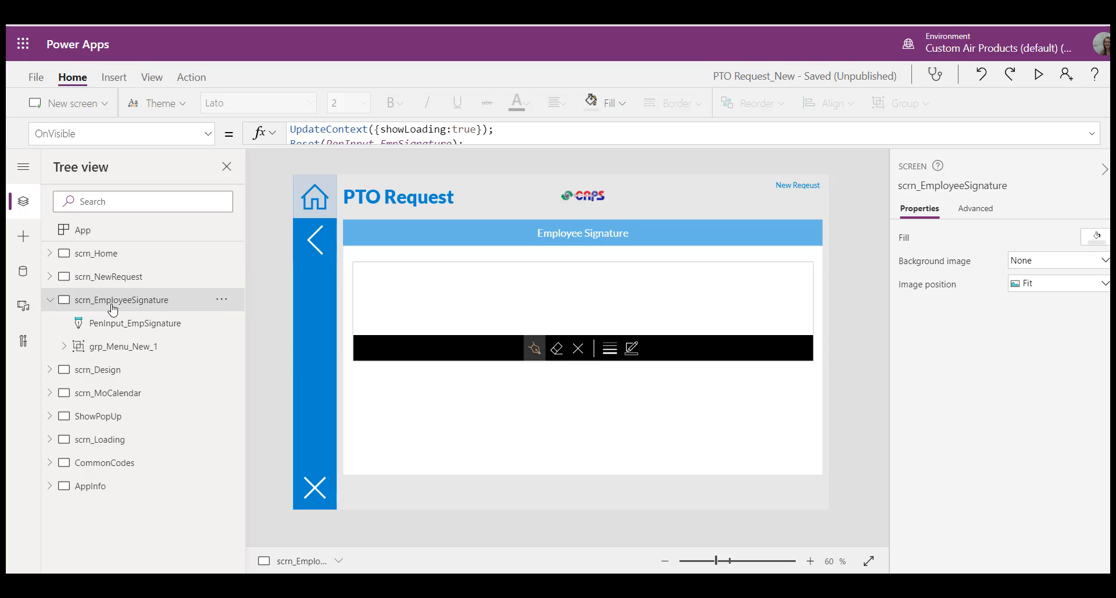
click(372, 343)
click(208, 136)
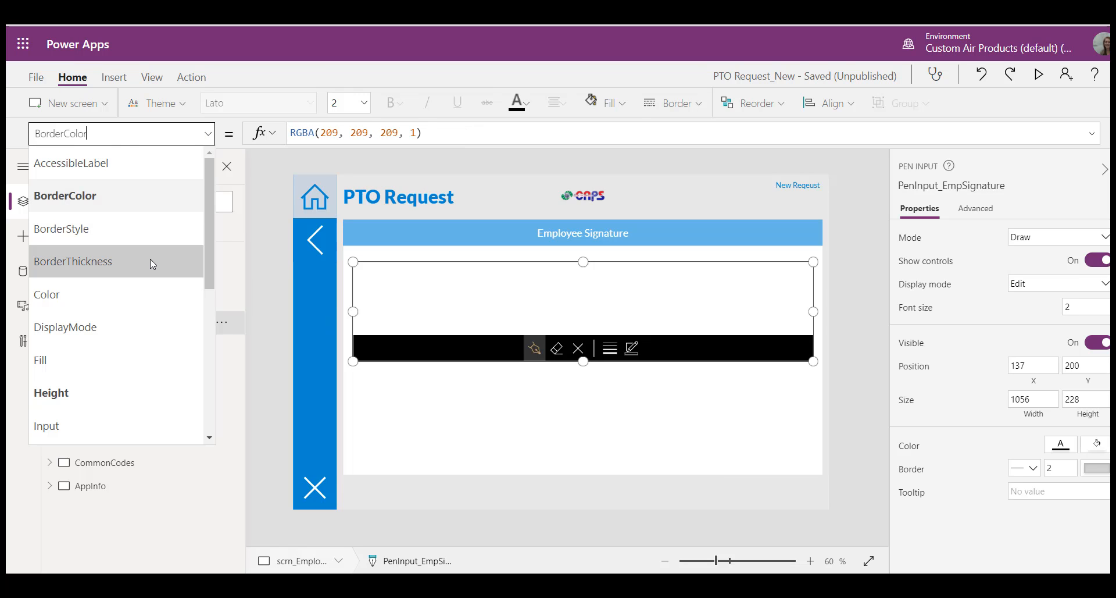
scroll(150, 265, down, 5)
scroll(150, 268, up, 5)
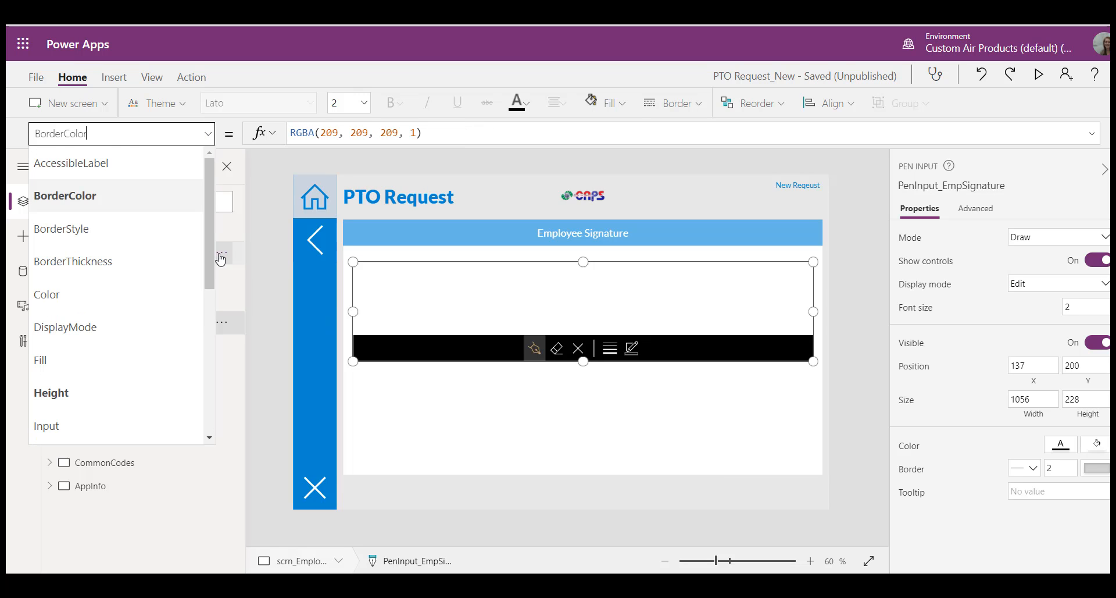
drag(210, 270, 207, 383)
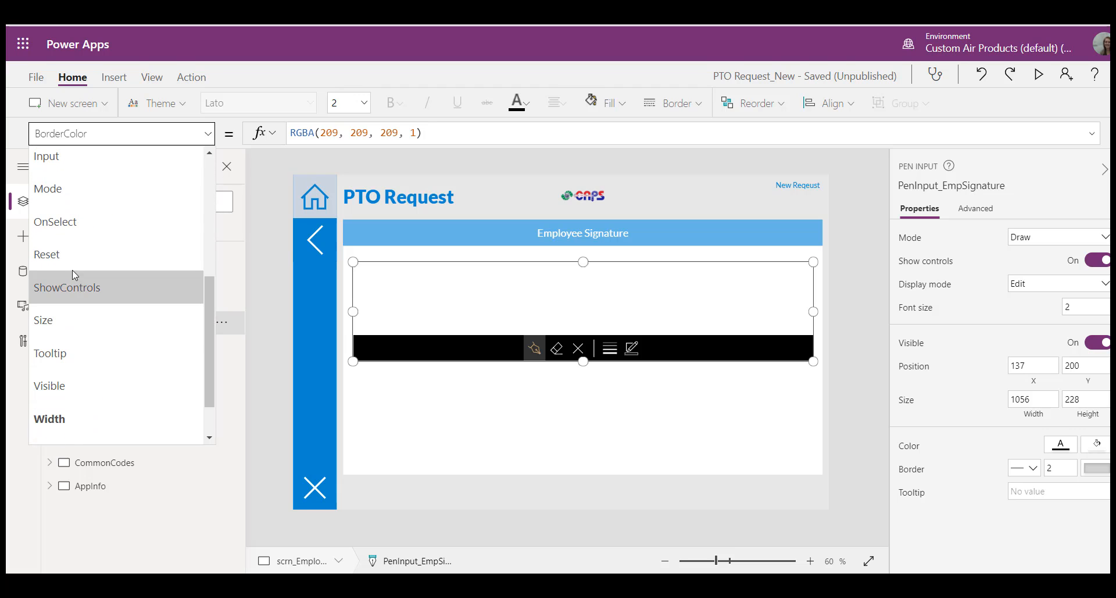
click(71, 250)
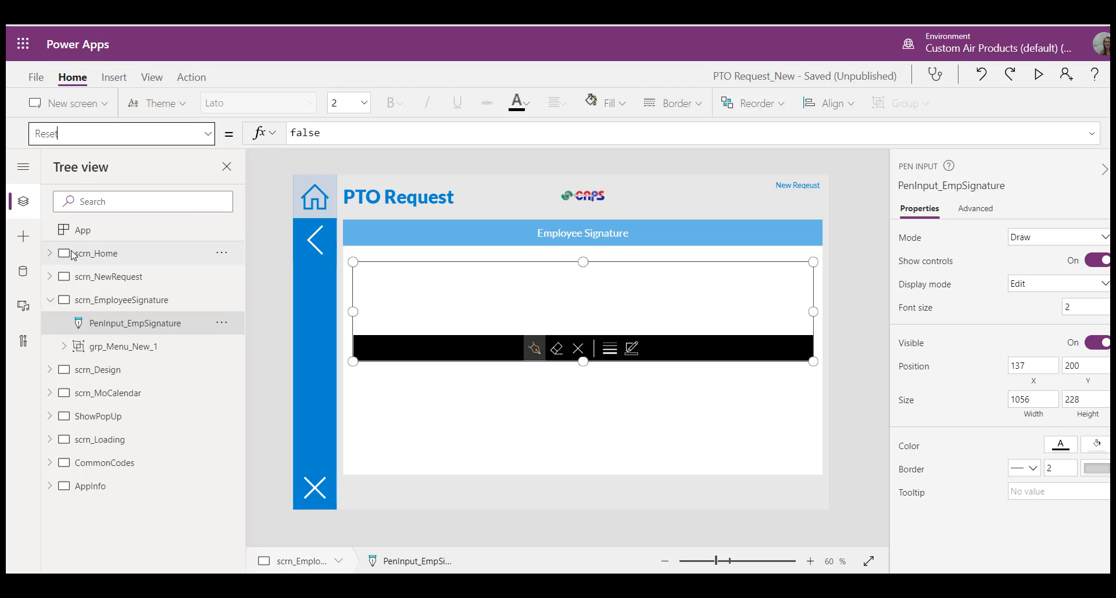
double_click(336, 135)
text(true)
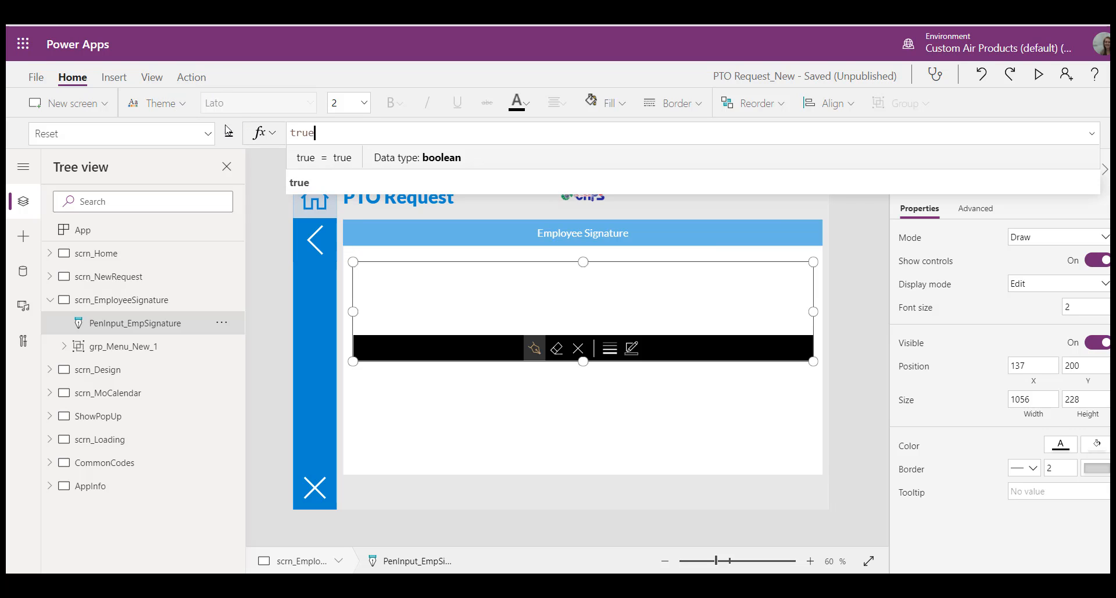
Step: Replace the OnSelect formula of PenInput_EmpSignature with the EmpSign UpdateContext statement copied from the screen's OnVisible formula, without the ending semicolon
click(207, 133)
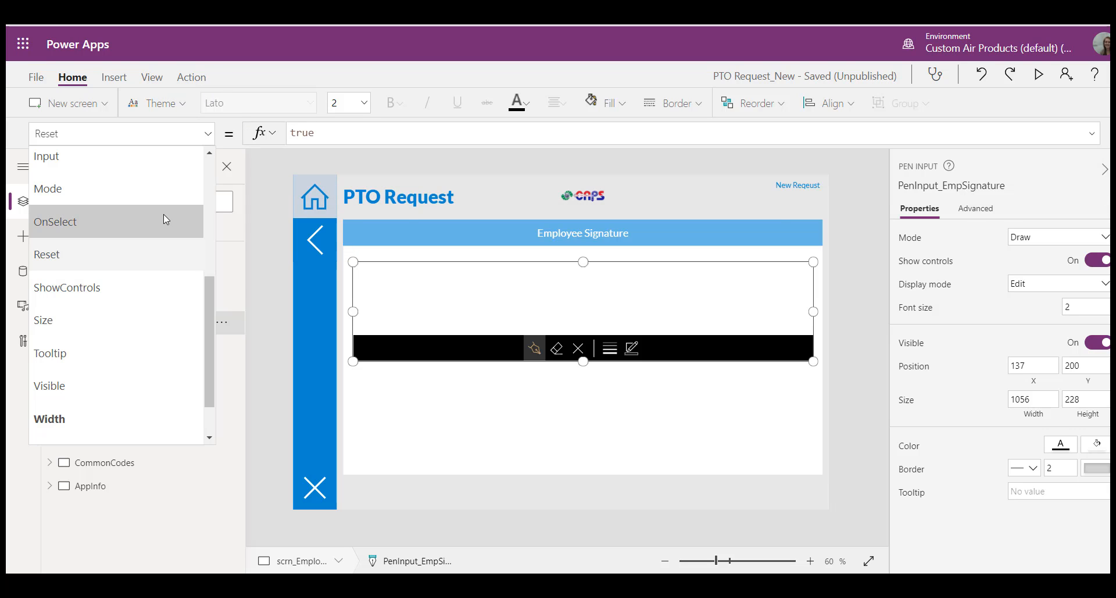
click(164, 221)
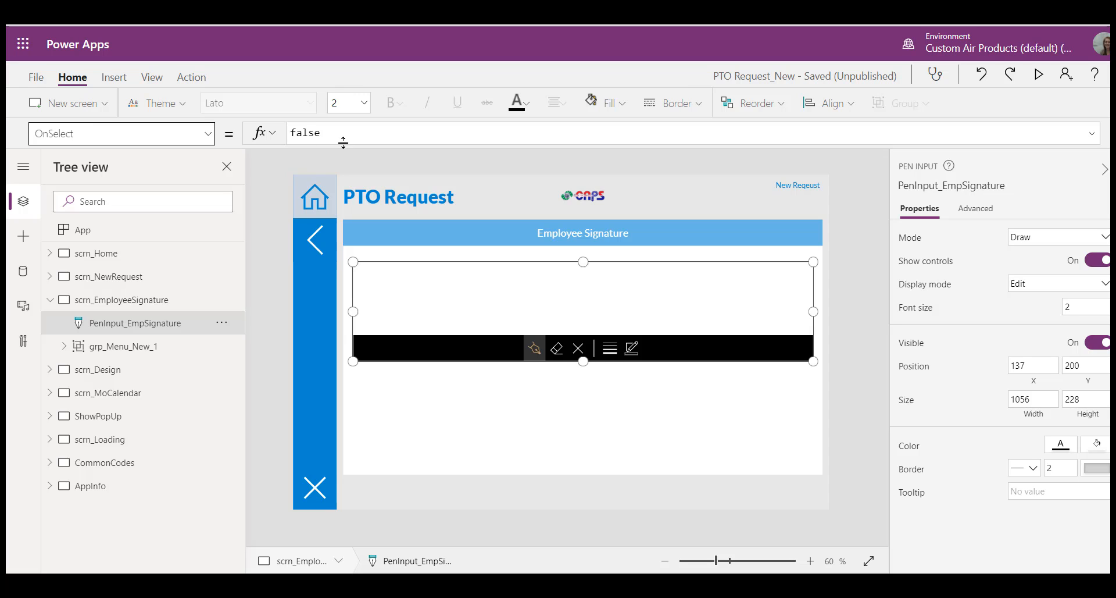
double_click(345, 138)
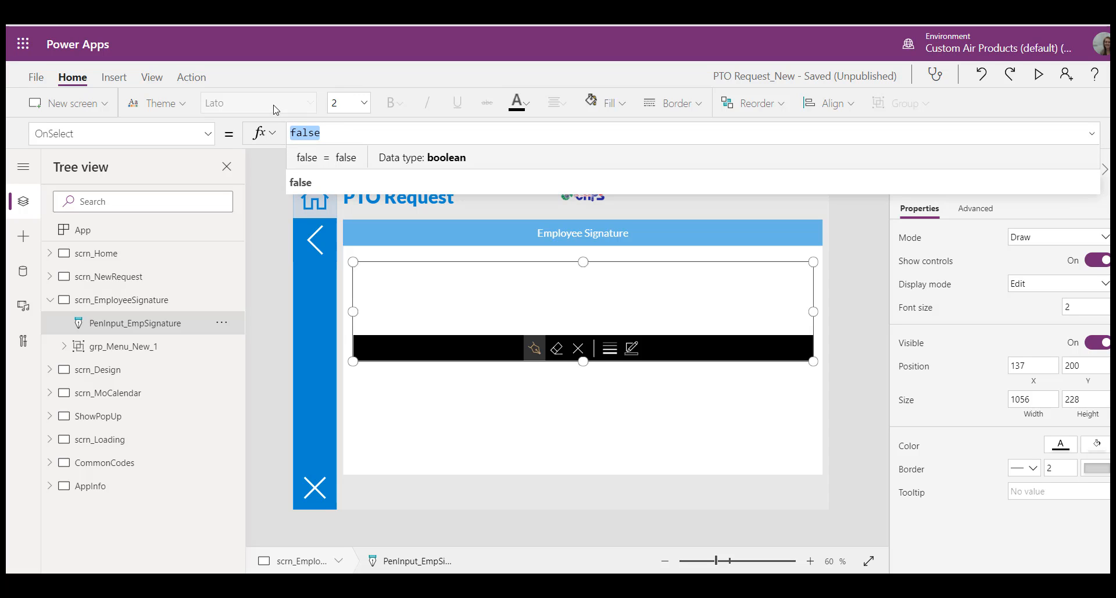
click(125, 299)
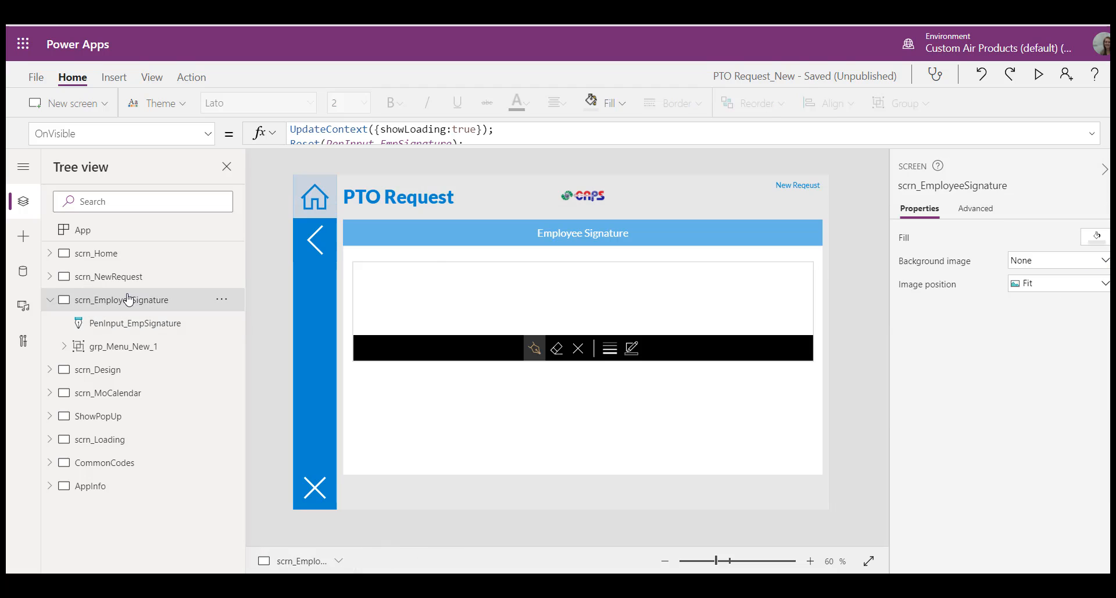
drag(470, 143, 473, 289)
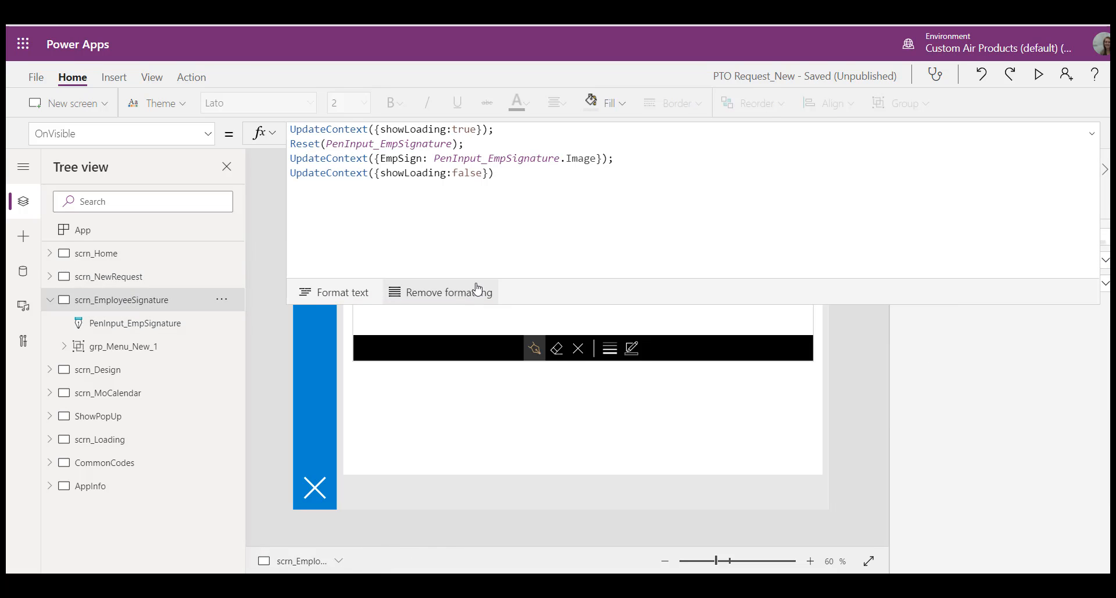
drag(618, 162, 259, 168)
key(ctrl+c)
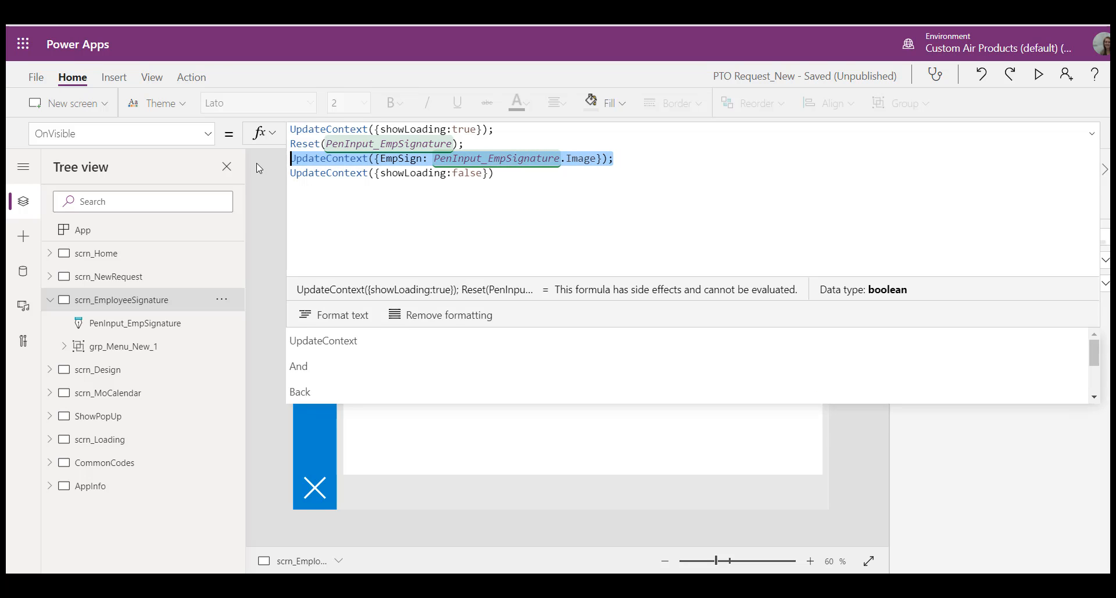
click(139, 323)
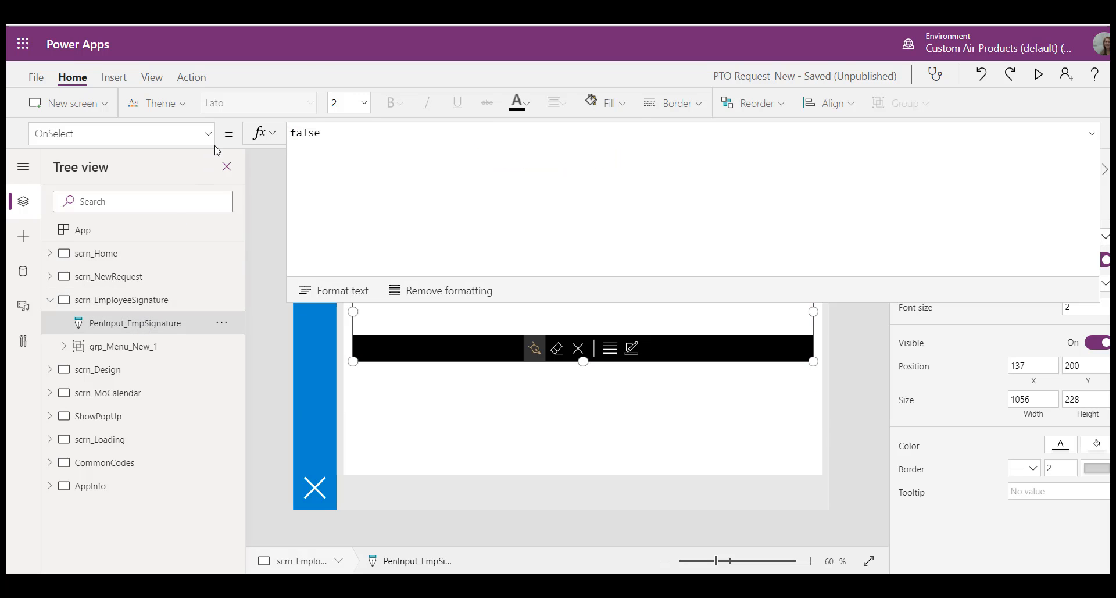
click(356, 146)
key(ctrl+a)
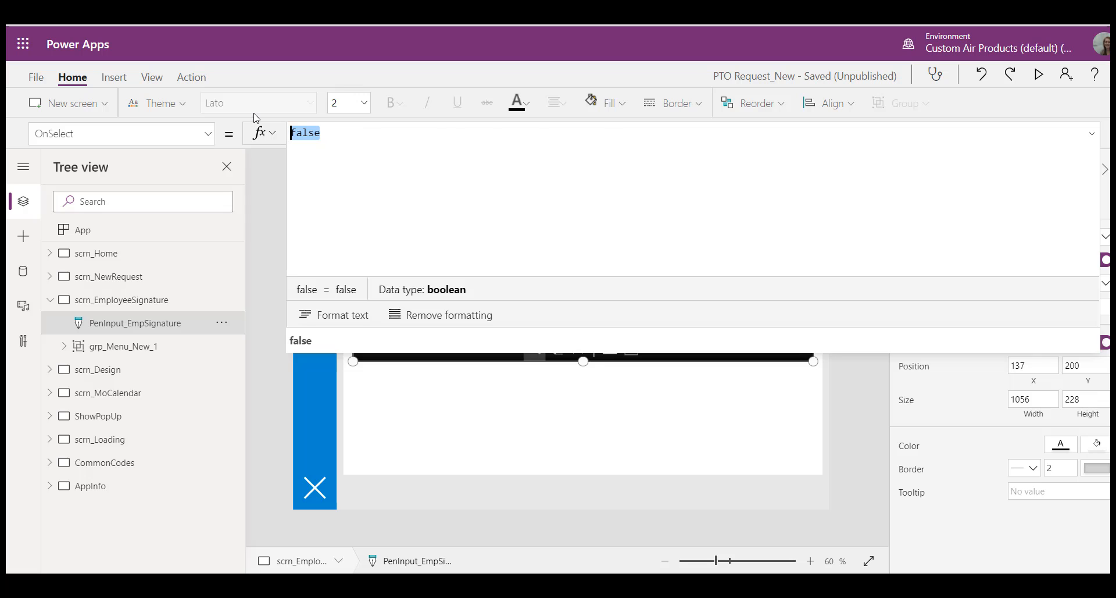
key(ctrl+v)
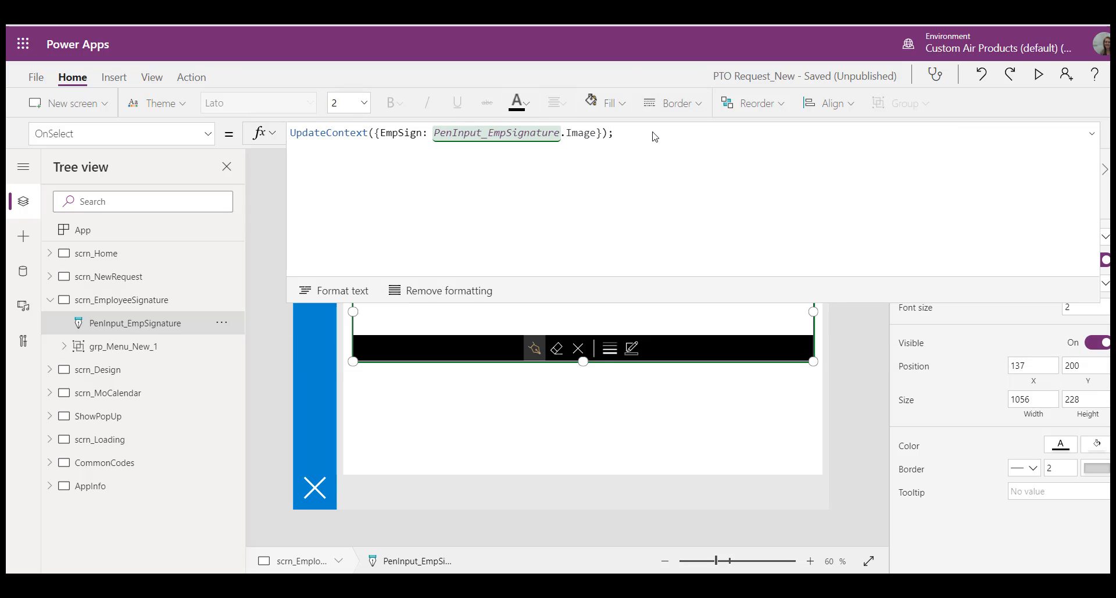
key(BackSpace)
drag(857, 301, 874, 119)
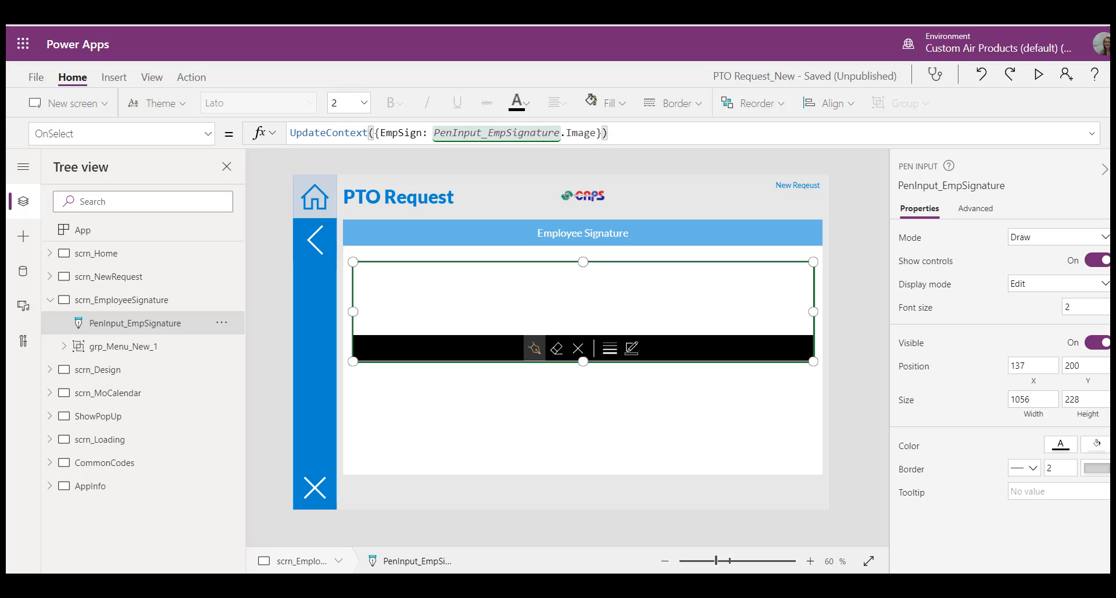
key(Escape)
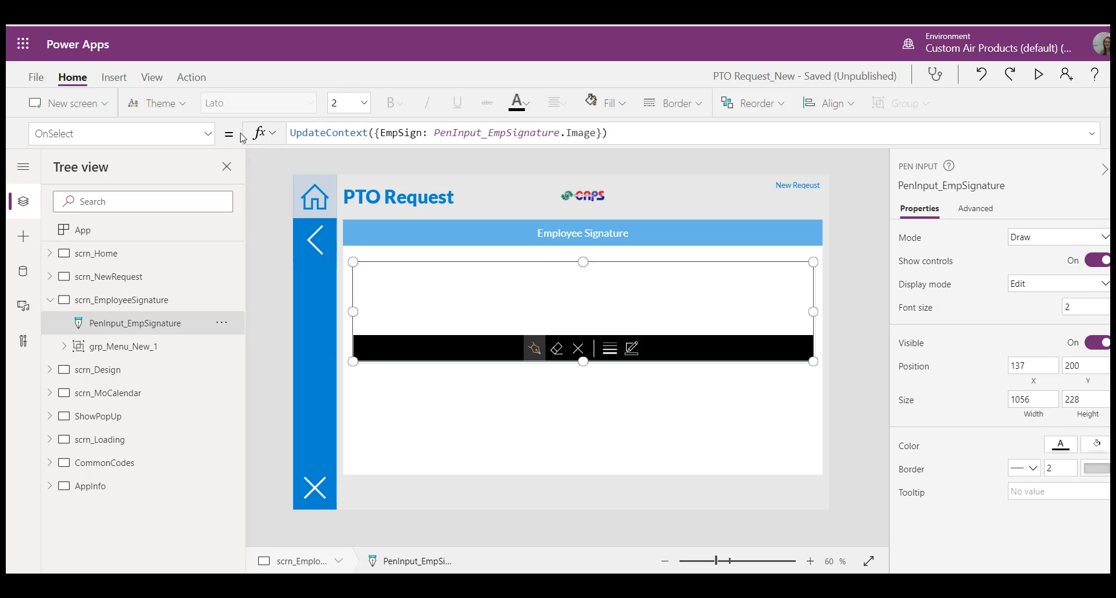
Step: Set the ShowControls property of PenInput_EmpSignature to false and return to the screen selection
click(208, 135)
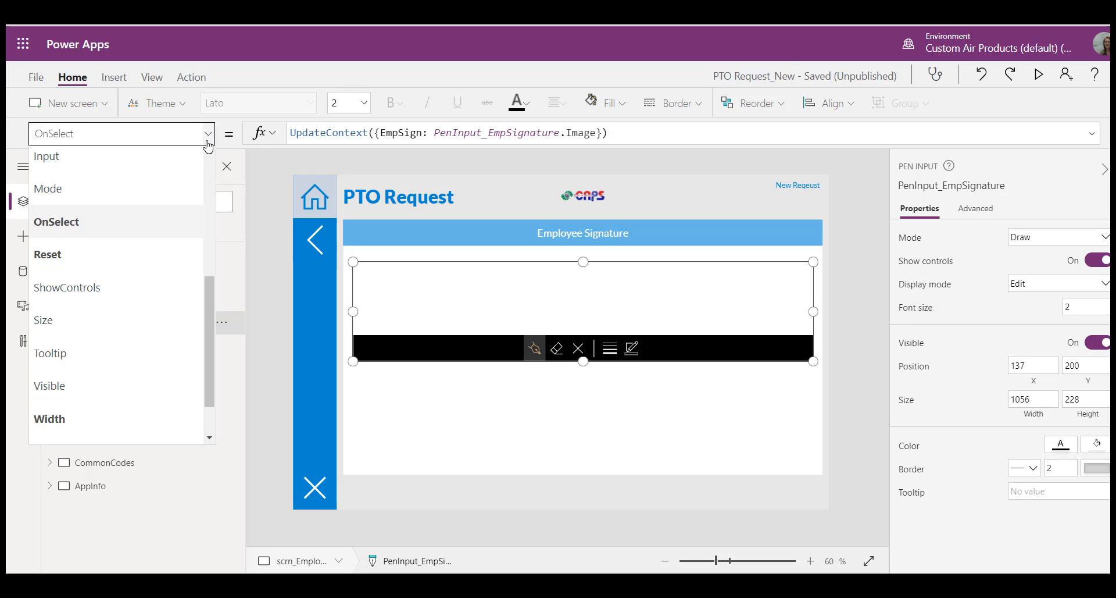
click(137, 287)
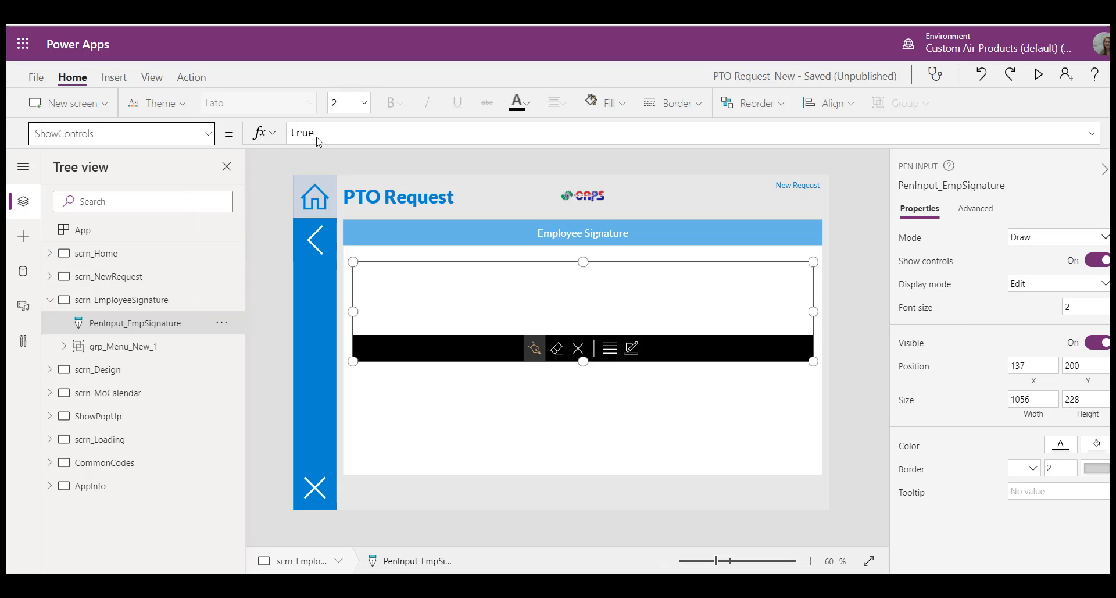
drag(319, 140, 247, 109)
text(fals)
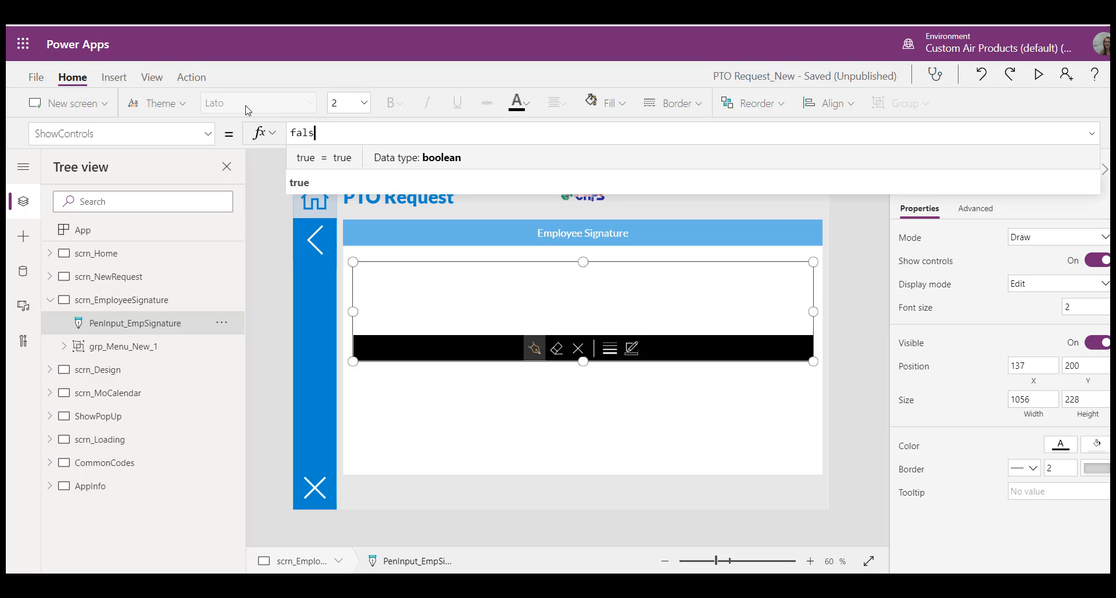
text(e)
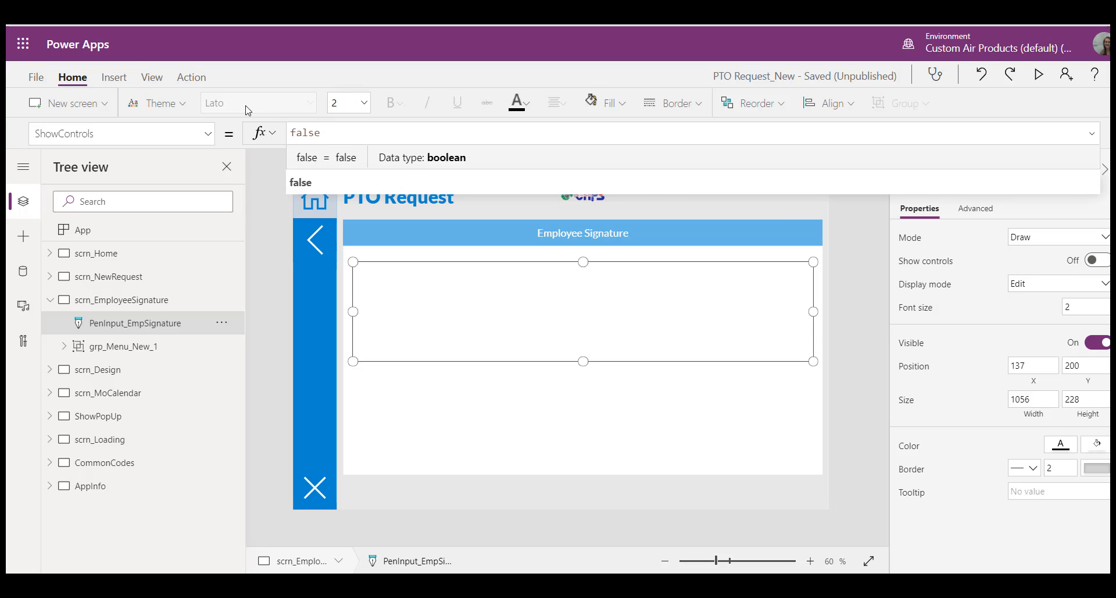
click(846, 261)
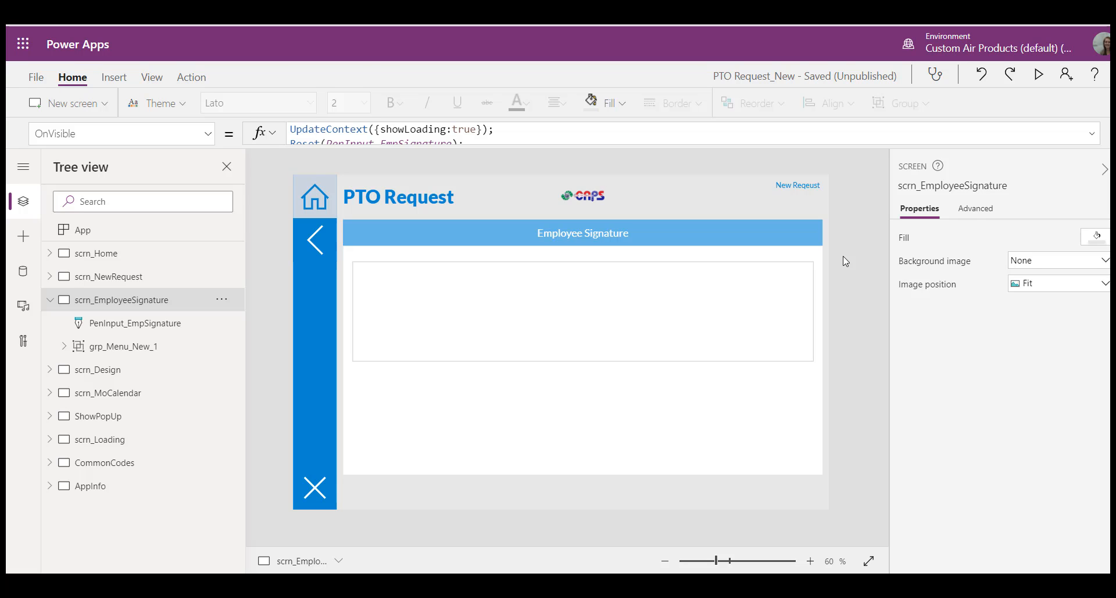
Step: Open the OnSelect formula of the Reset button but_Reset_EmpSign, and return to the screen selection
click(619, 325)
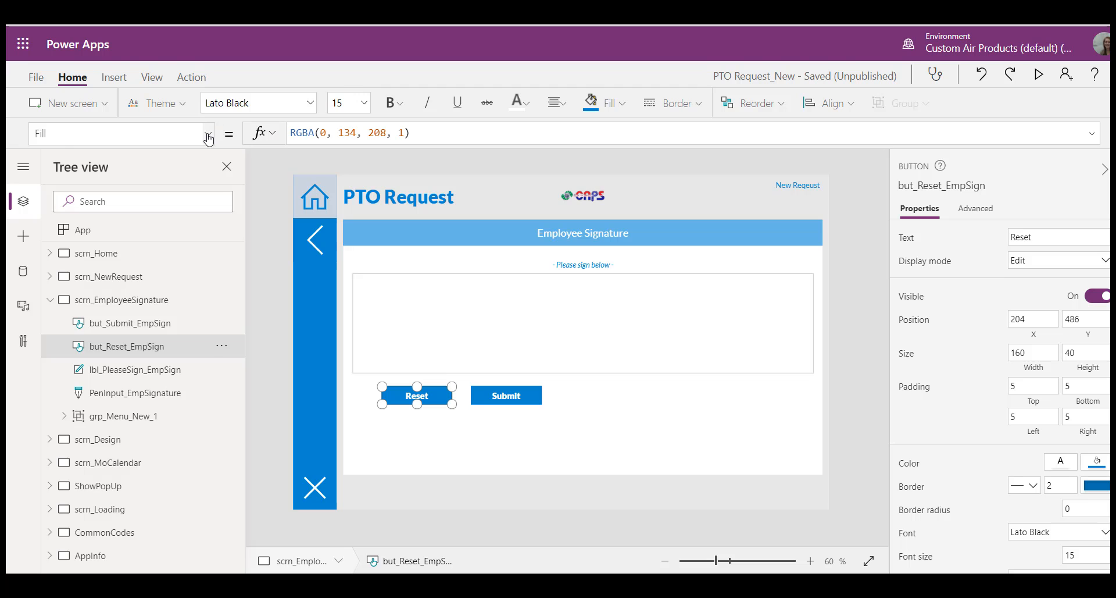
click(208, 134)
scroll(142, 291, up, 3)
scroll(142, 292, down, 4)
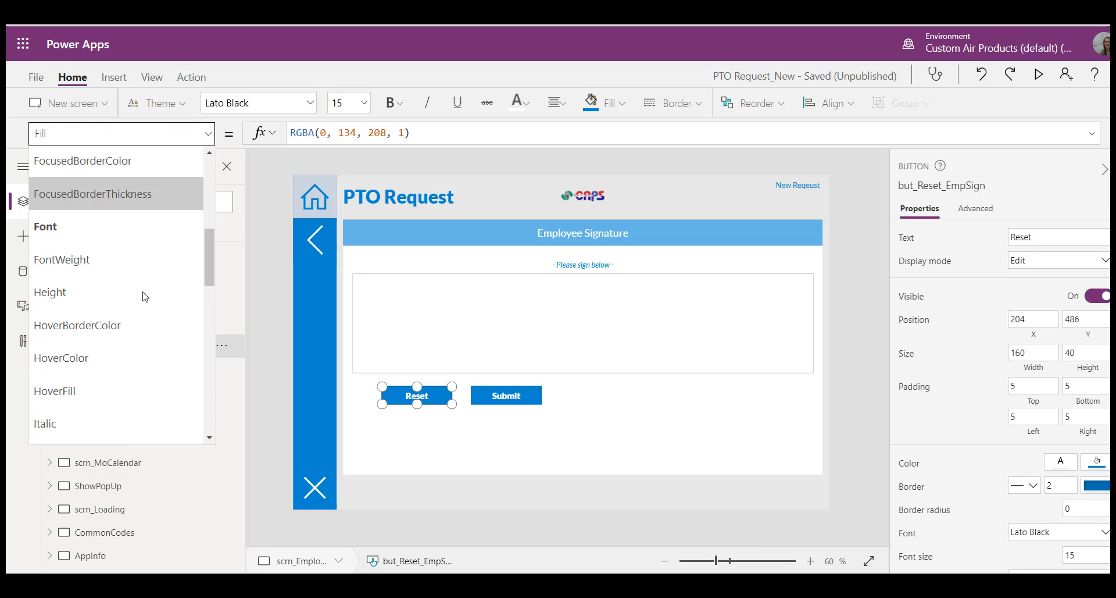
scroll(208, 235, down, 3)
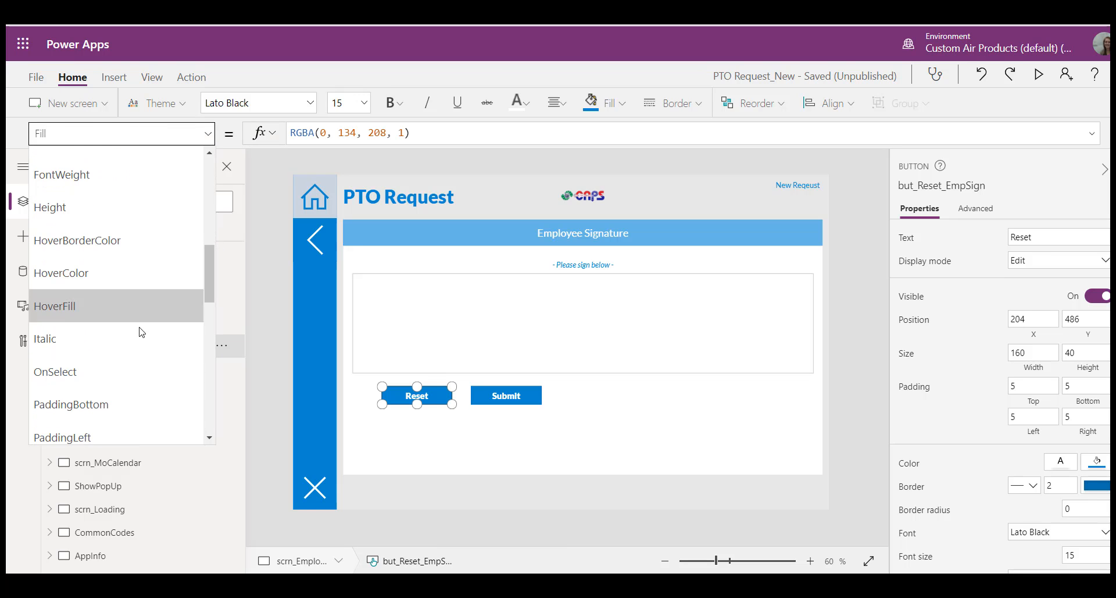
click(126, 371)
click(452, 168)
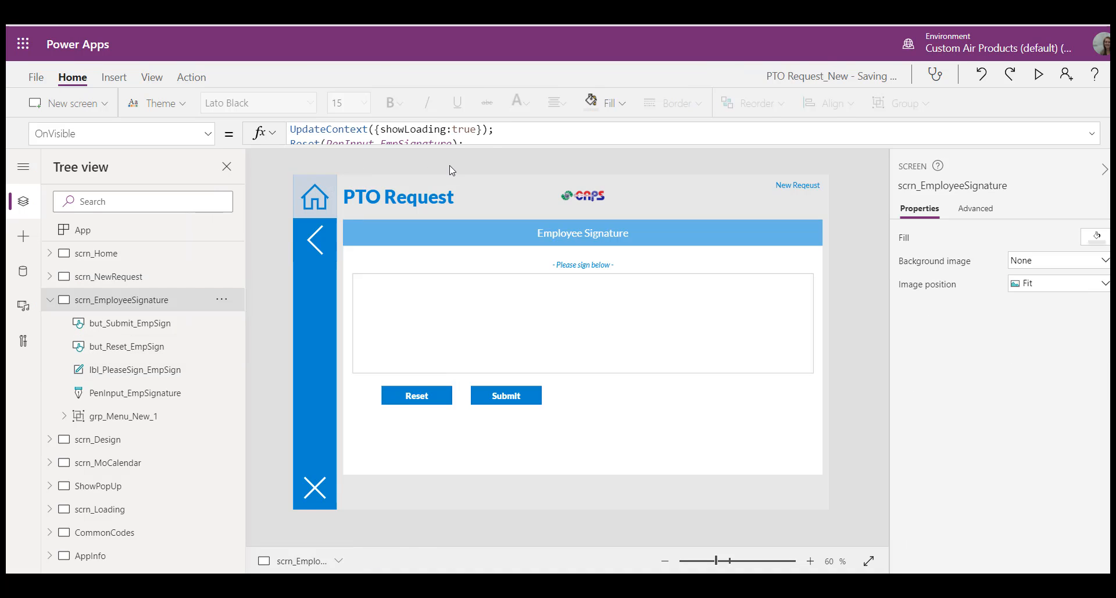
Step: Replace the Reset button's OnSelect formula with the Reset and EmpSign UpdateContext statements copied from the screen's OnVisible formula, without the ending semicolon
click(467, 153)
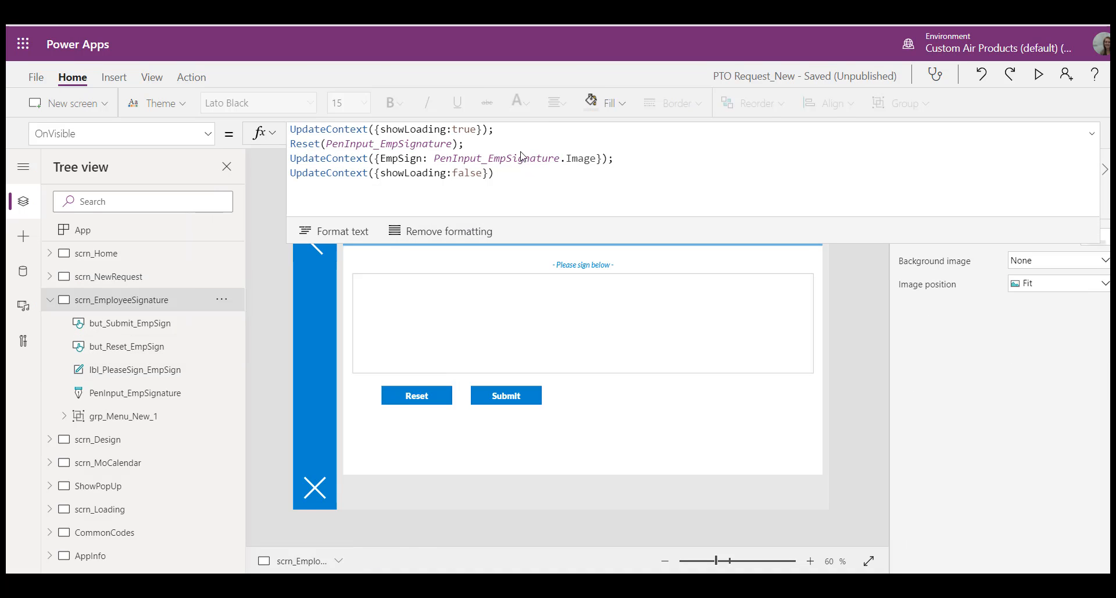
drag(620, 161, 265, 148)
key(ctrl+c)
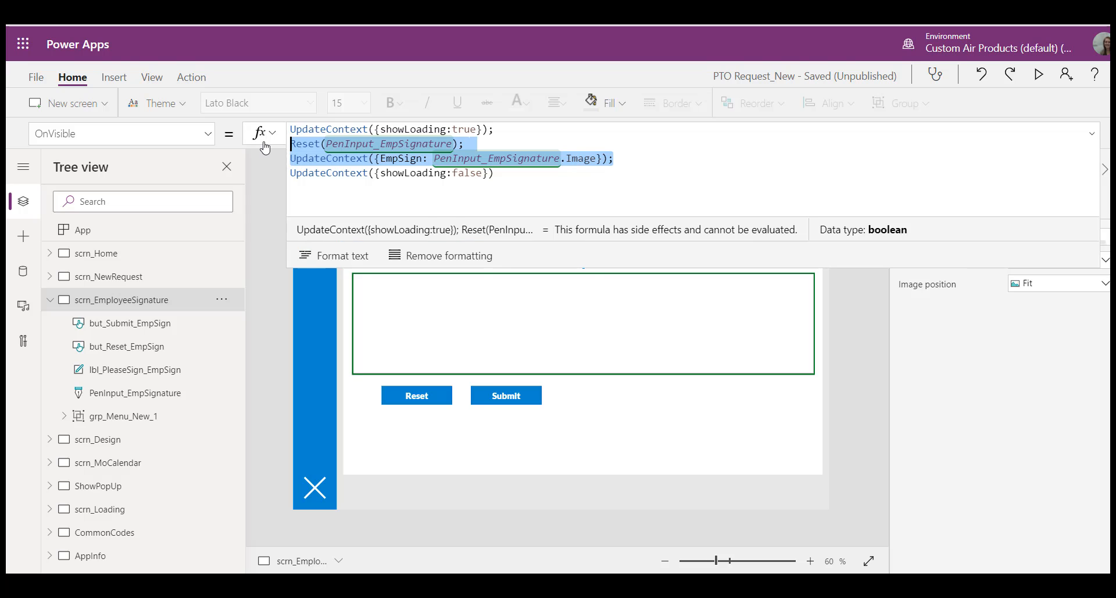
click(444, 400)
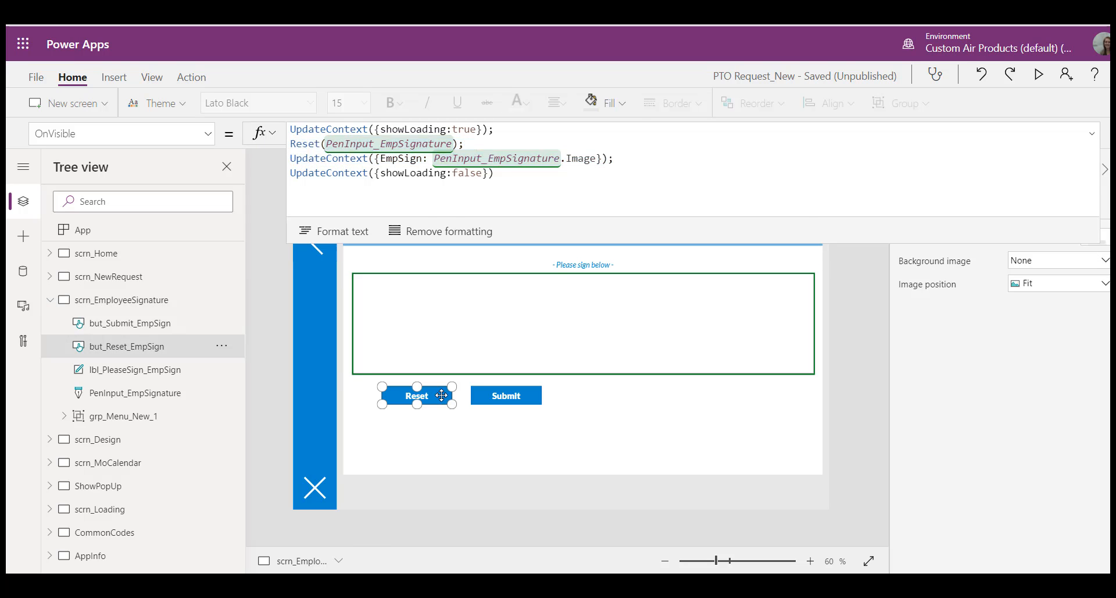
key(ctrl+a)
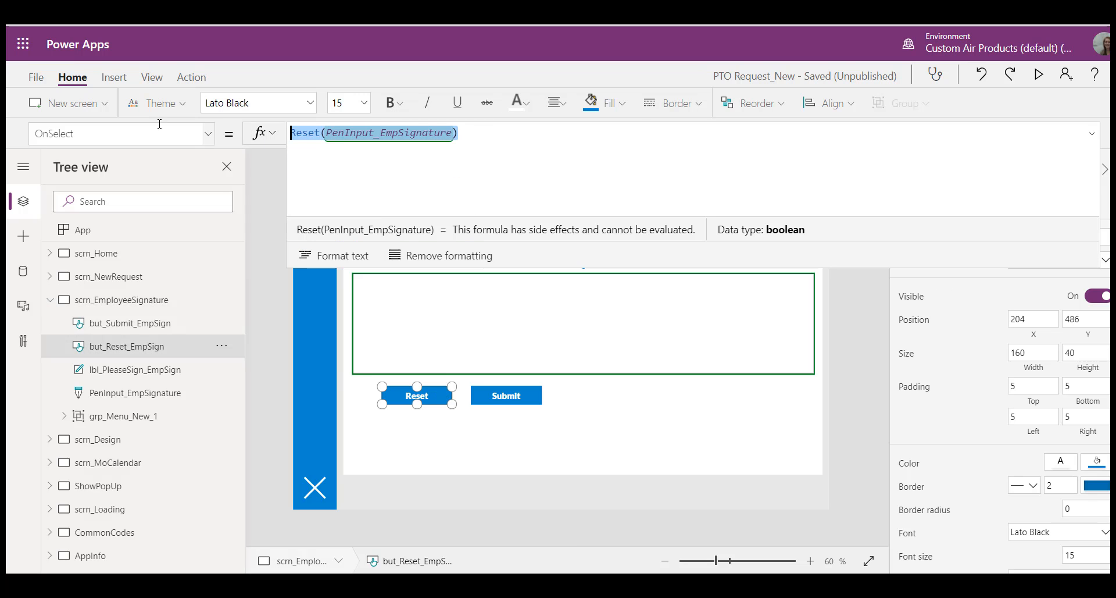
key(ctrl+v)
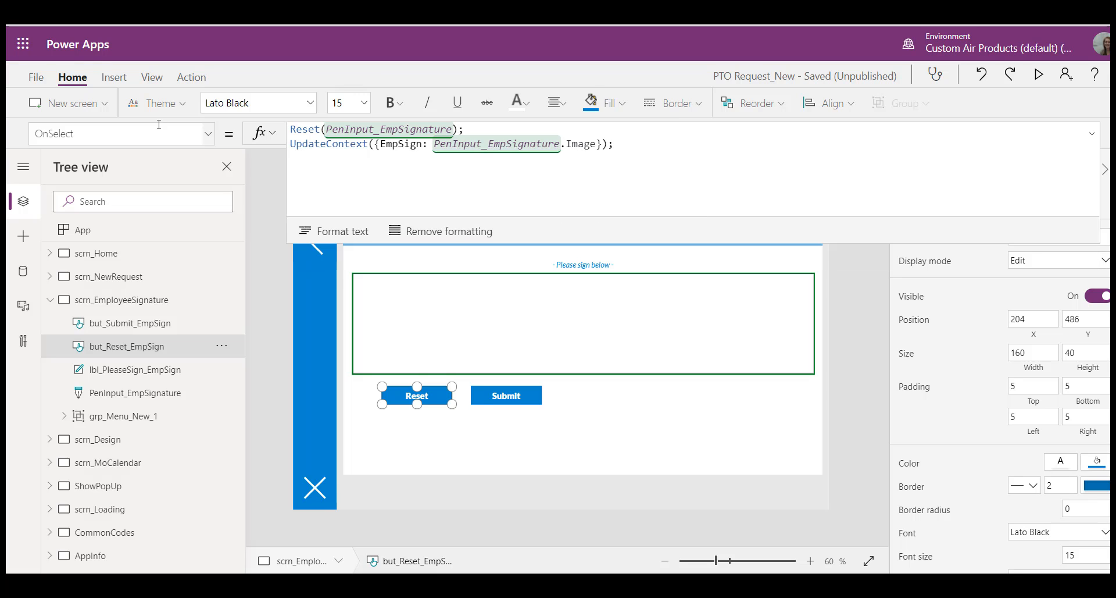
key(BackSpace)
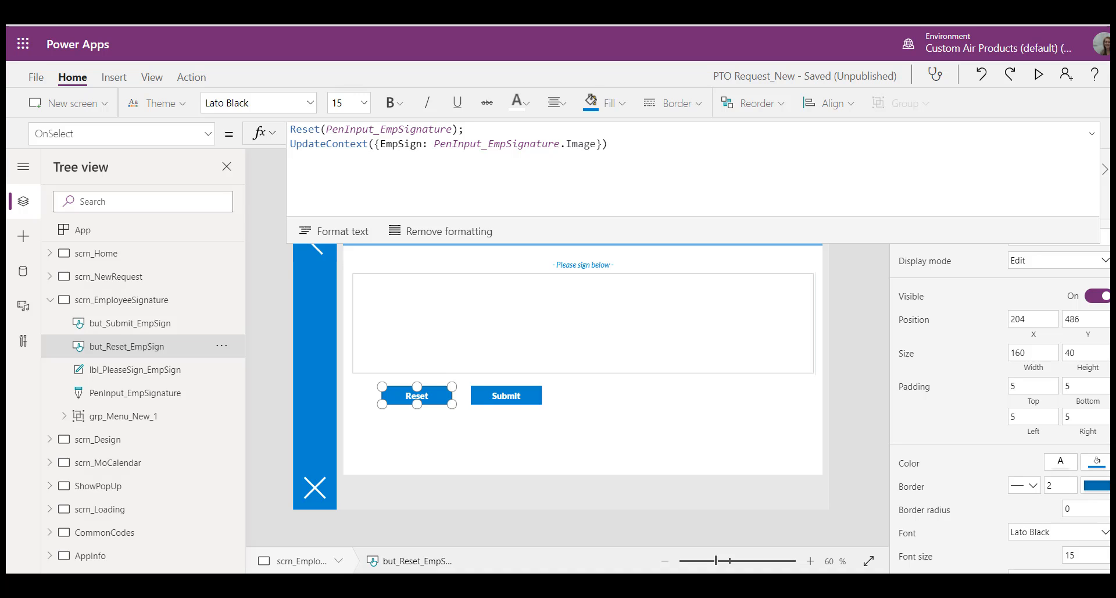
Step: Set the DisplayMode property of the Submit button but_Submit_EmpSign to If(EmpSign = PenInput_EmpSignature.Image, Edit, Disabled)
click(509, 405)
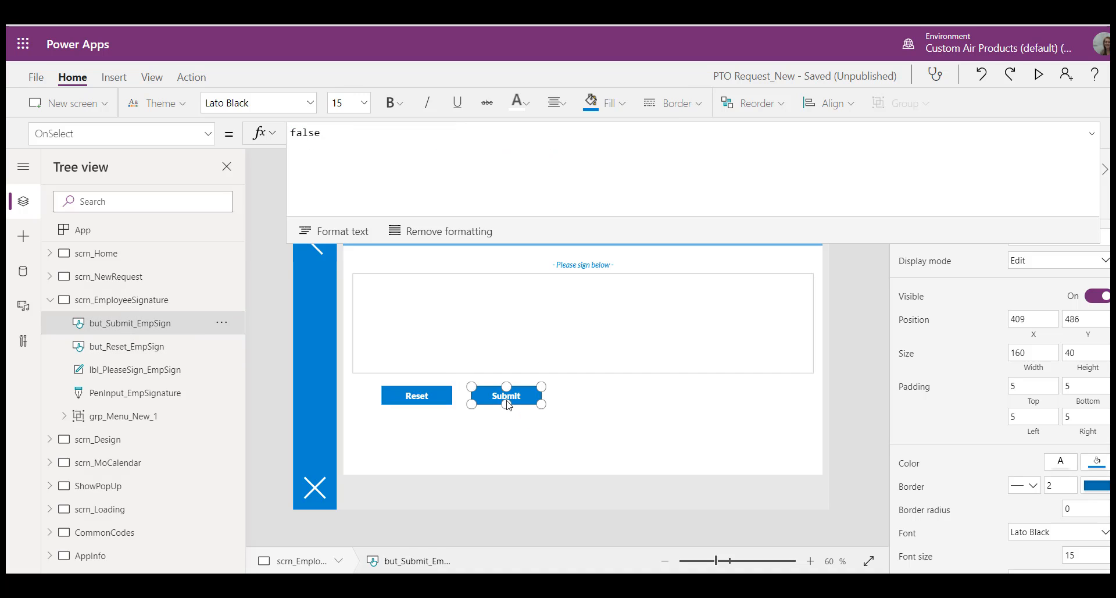
click(210, 136)
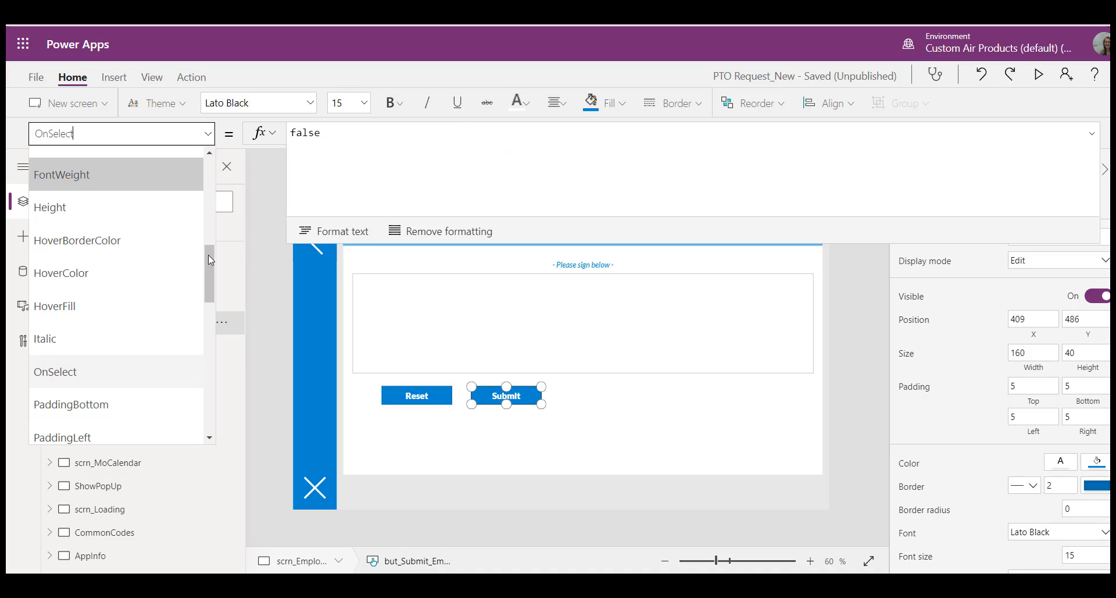
drag(214, 265, 214, 218)
click(64, 269)
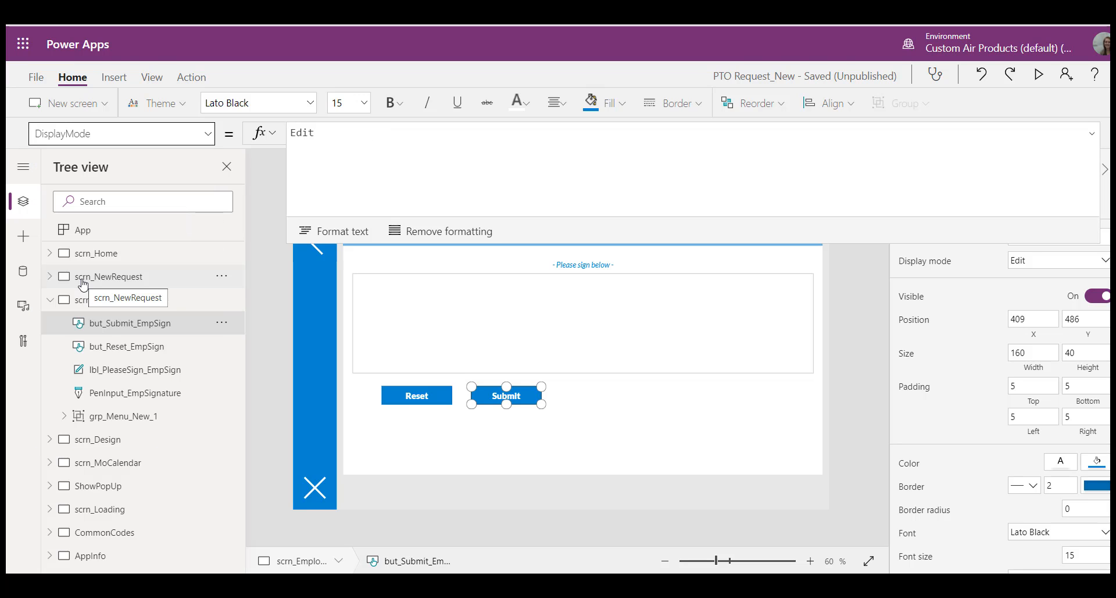
click(429, 154)
drag(396, 133, 309, 133)
key(ctrl+a)
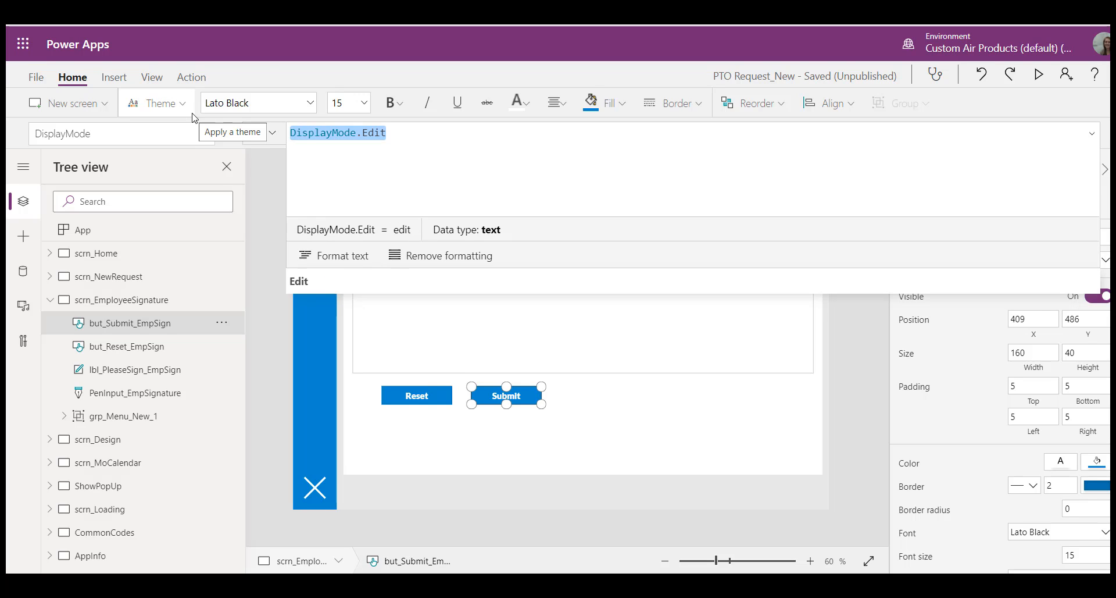
text(If(Emp)
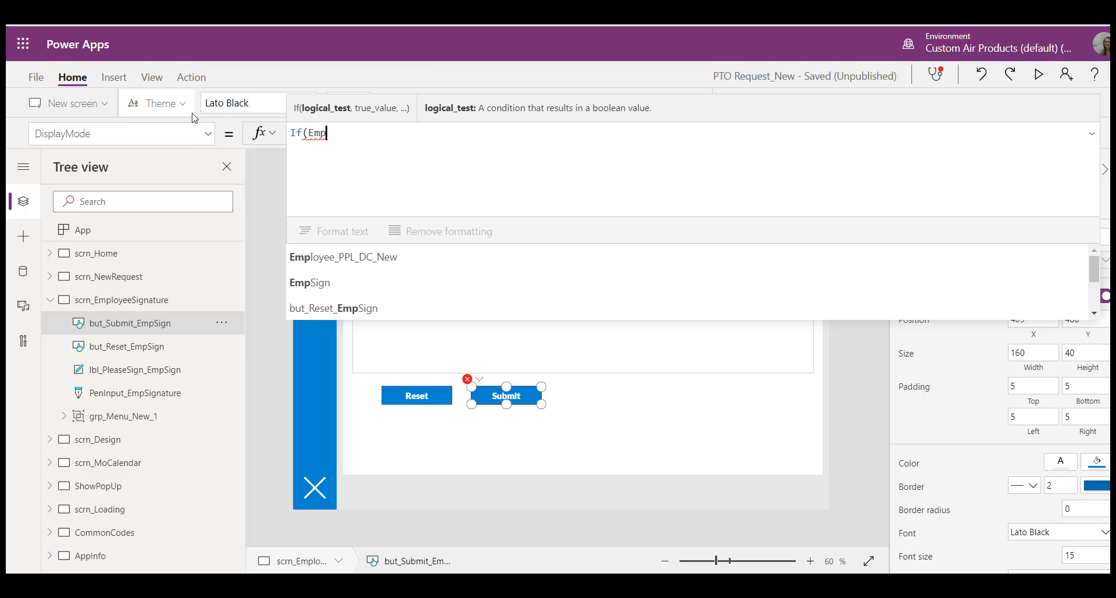
key(Down)
key(Down)
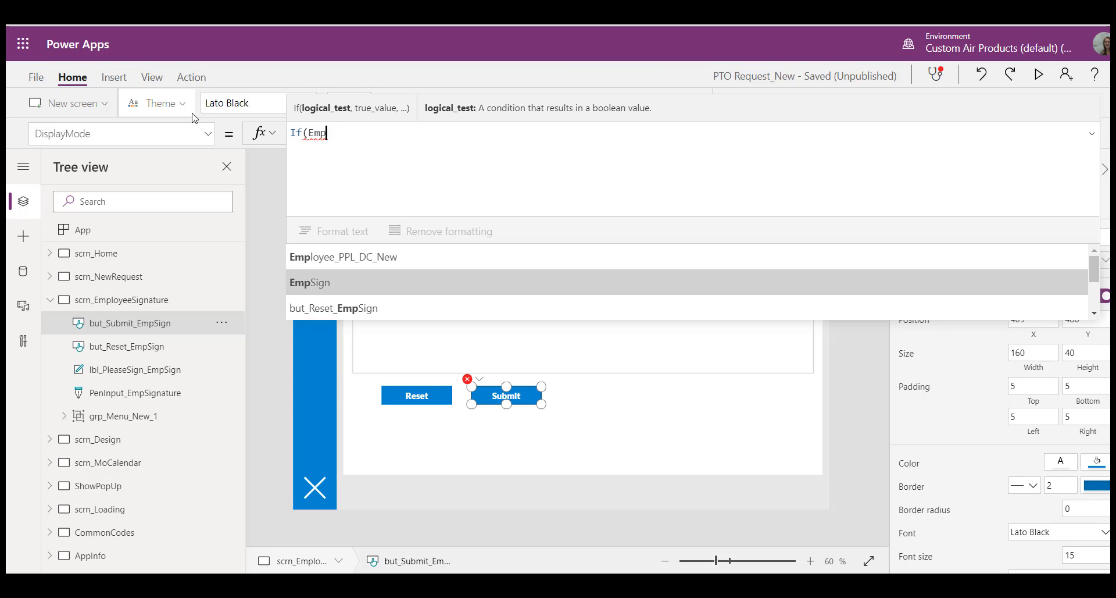
key(Tab)
text(= Pen)
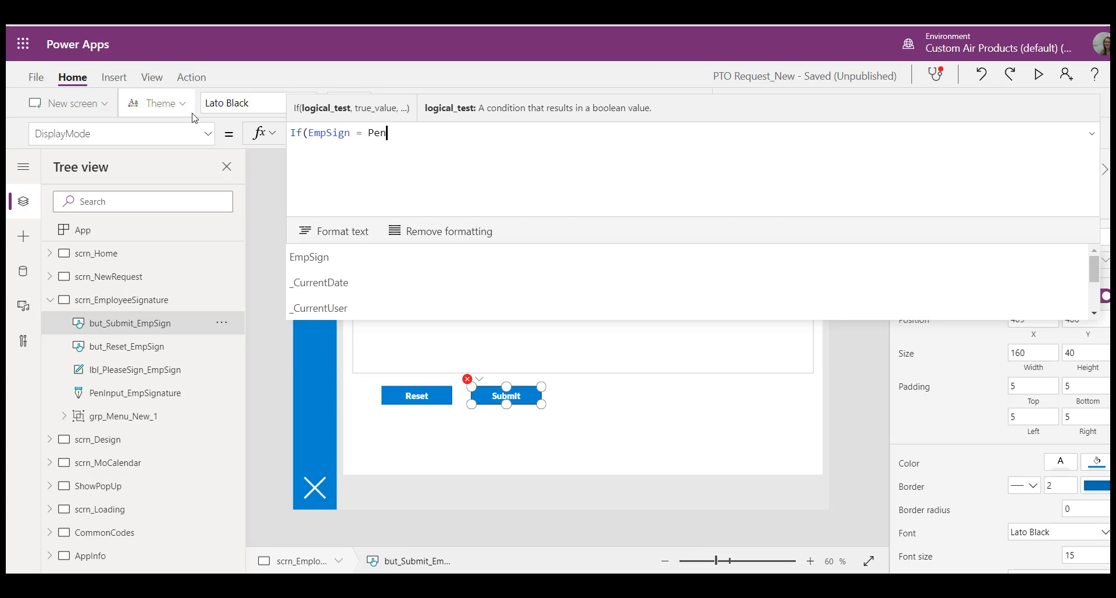
key(Down)
key(Down)
key(Tab)
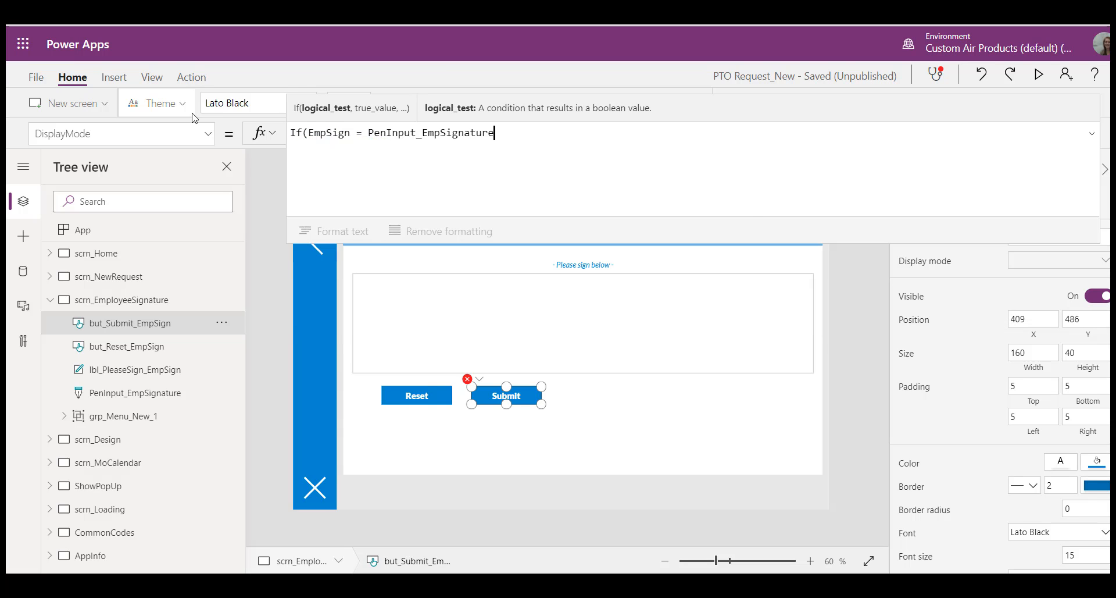
text(.Imag)
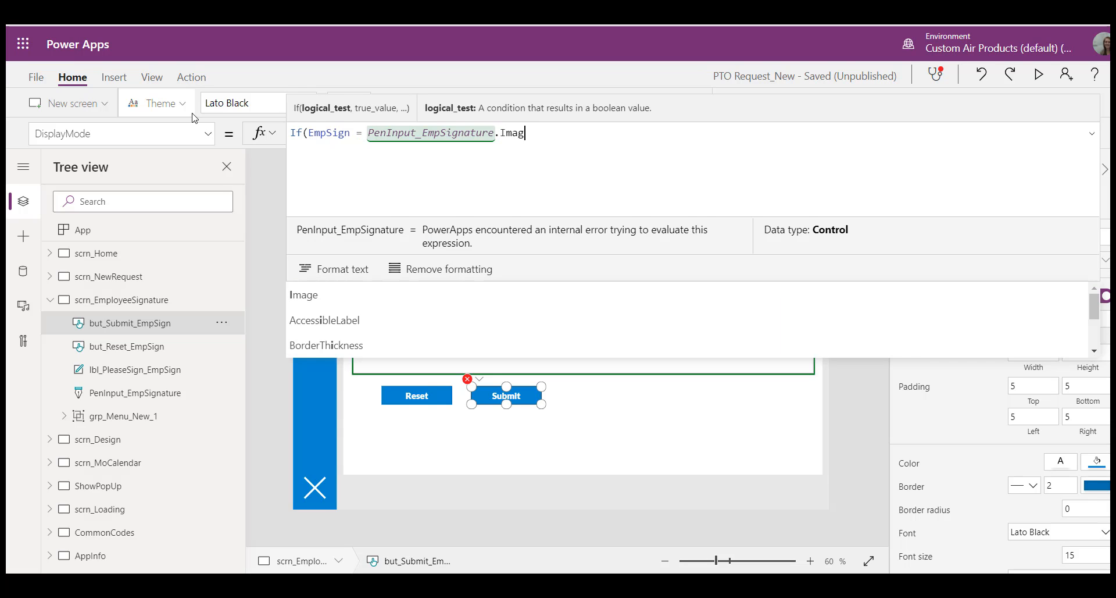
text(e, Edit)
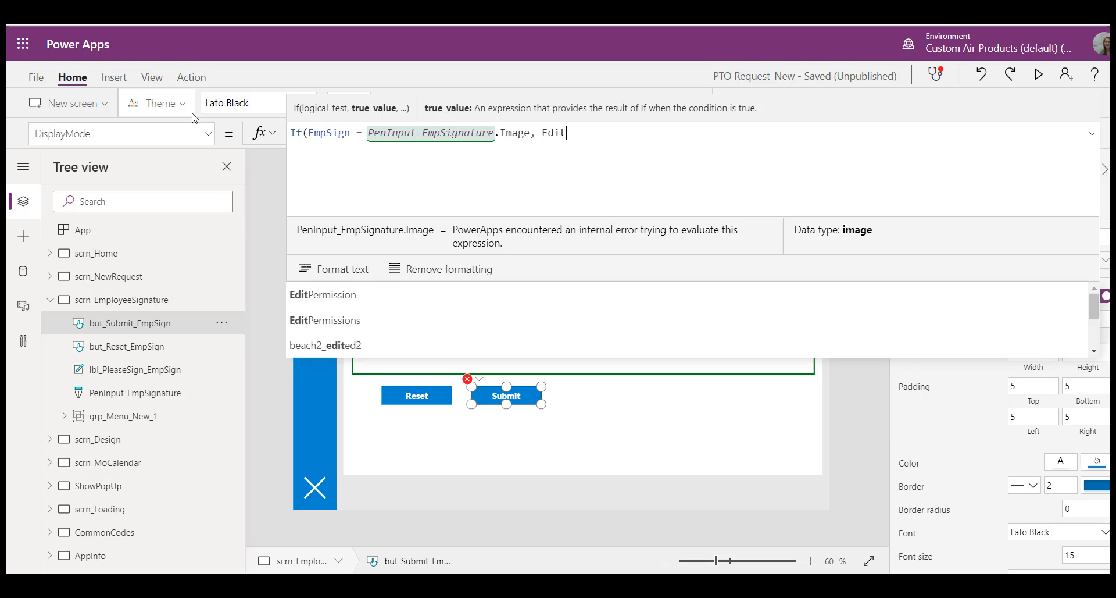
text(, Disabled))
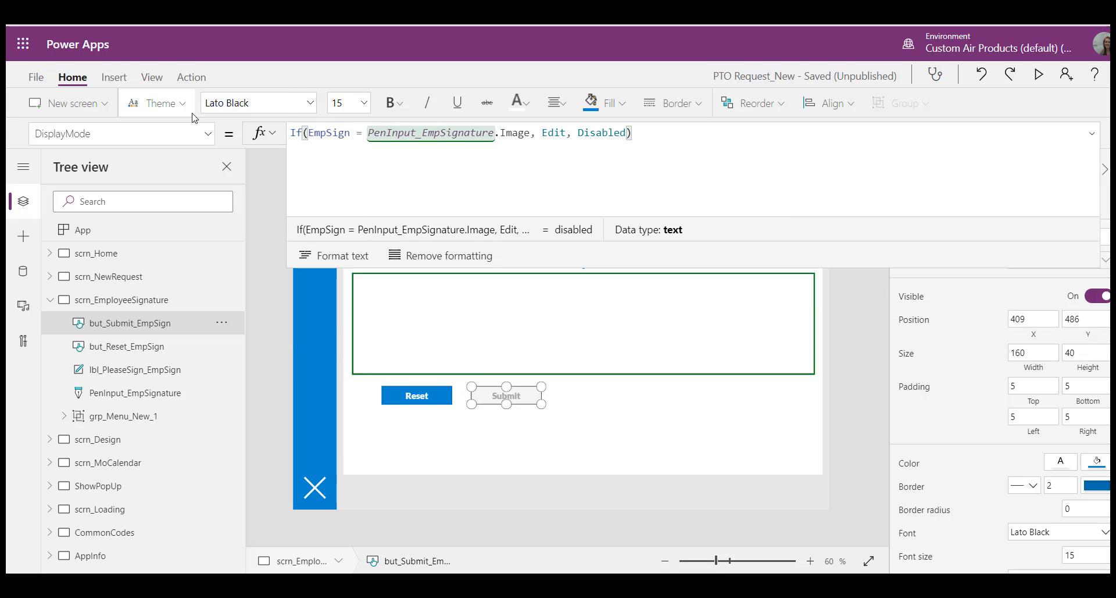
Step: Preview the app, draw a test signature in the pen input, reset it, and close the preview
click(1040, 76)
mouse_move(456, 314)
mouse_down()
mouse_move(514, 314)
mouse_move(604, 284)
mouse_up()
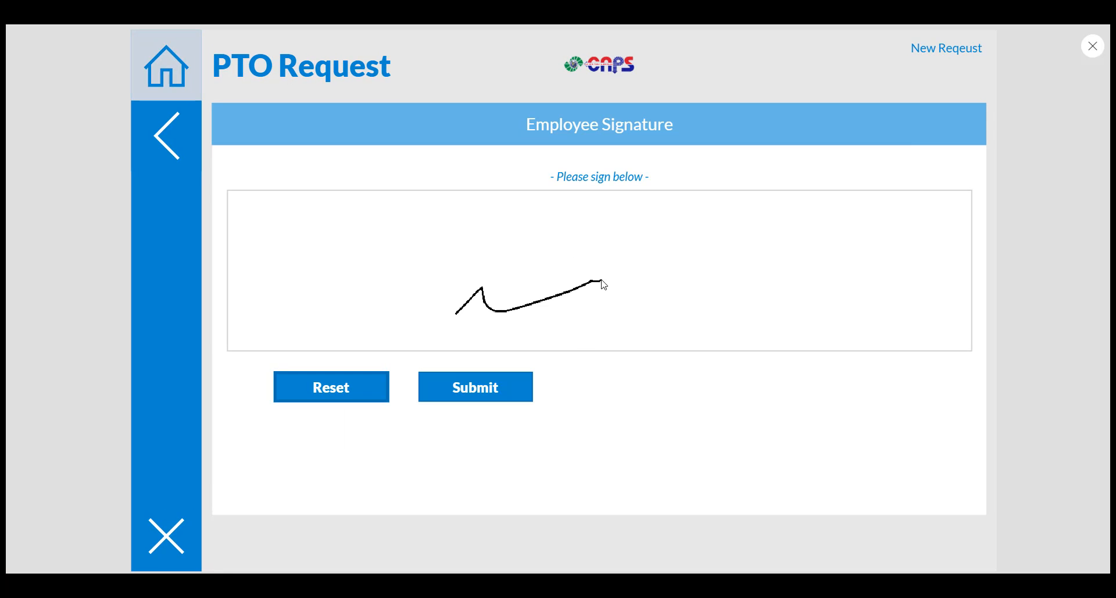
click(334, 398)
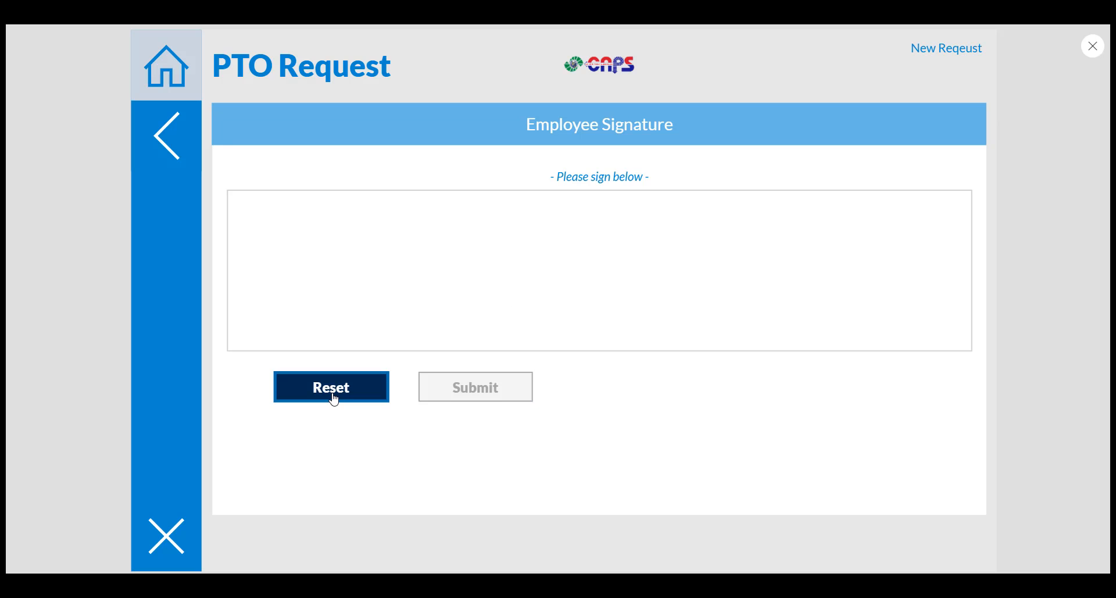
click(1093, 46)
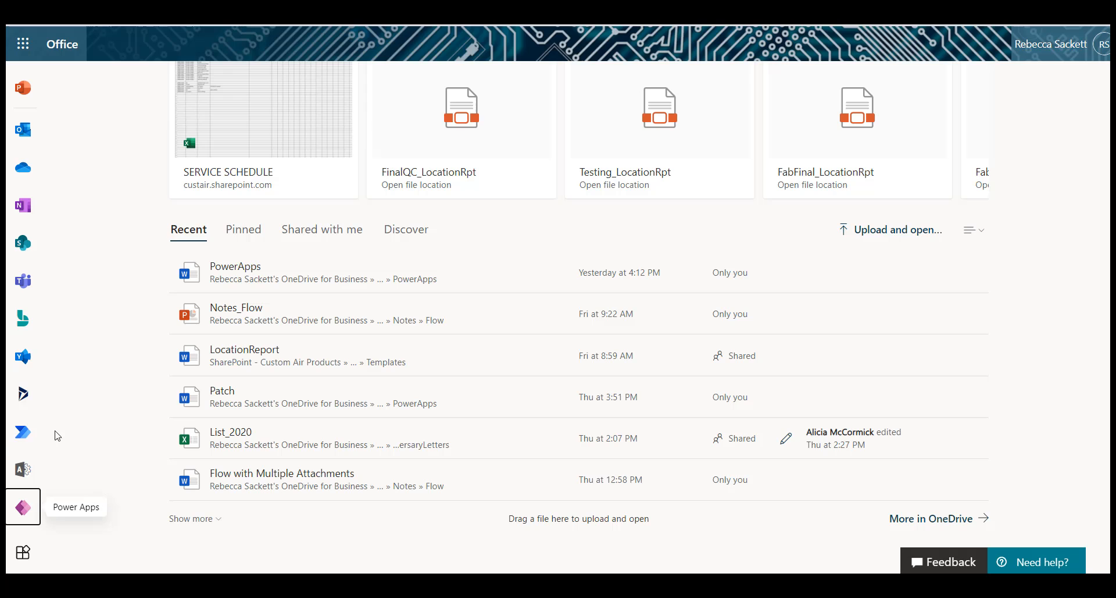
Step: Switch to Power Automate and create a blank instant flow triggered by PowerApps
click(22, 431)
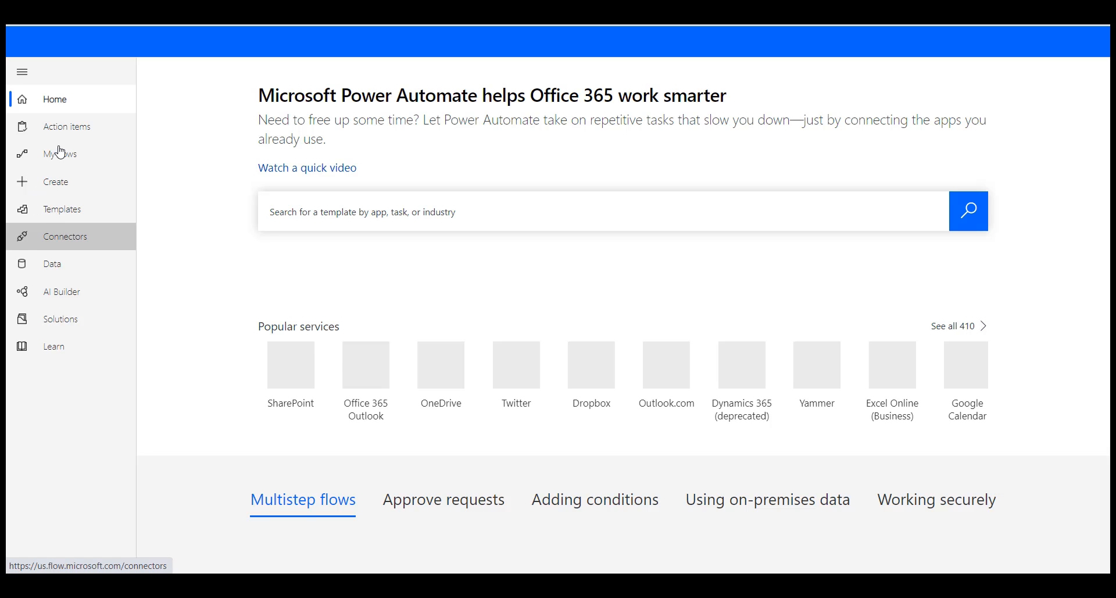
click(59, 183)
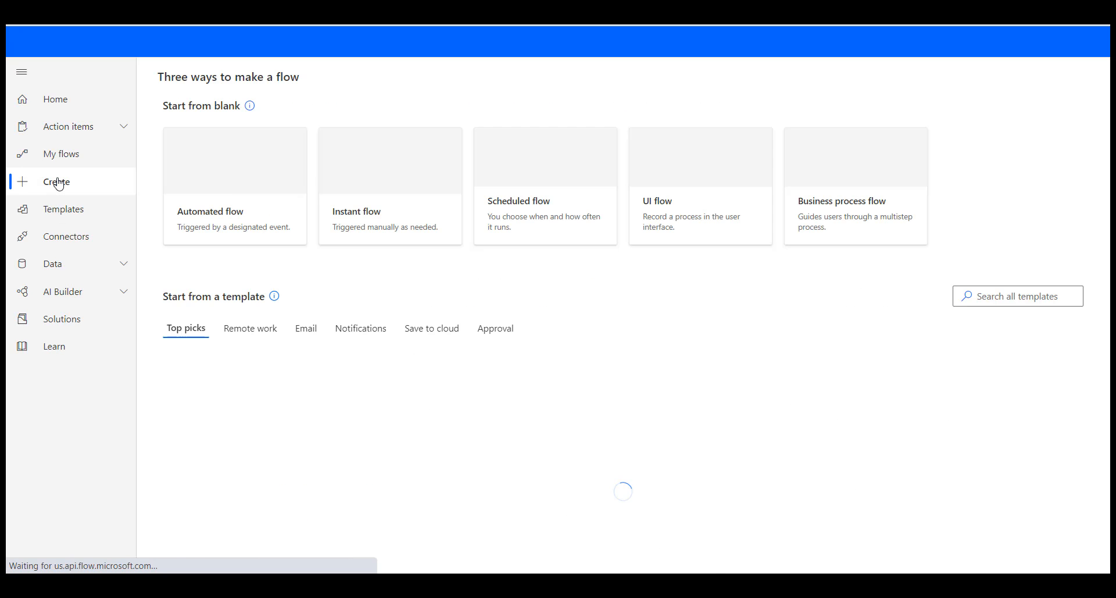
click(419, 211)
click(691, 272)
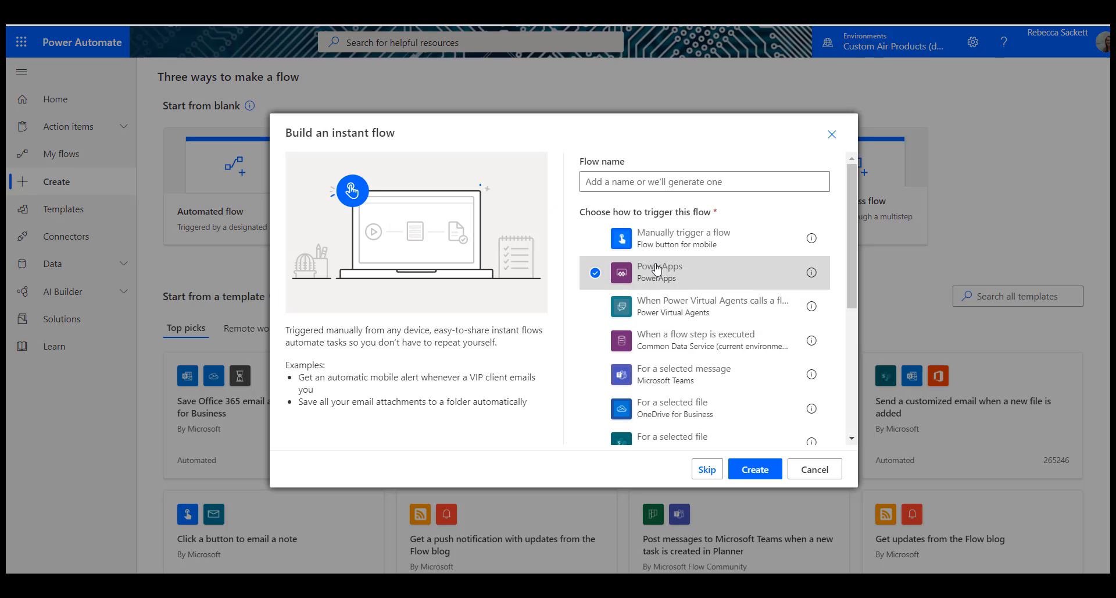
click(767, 467)
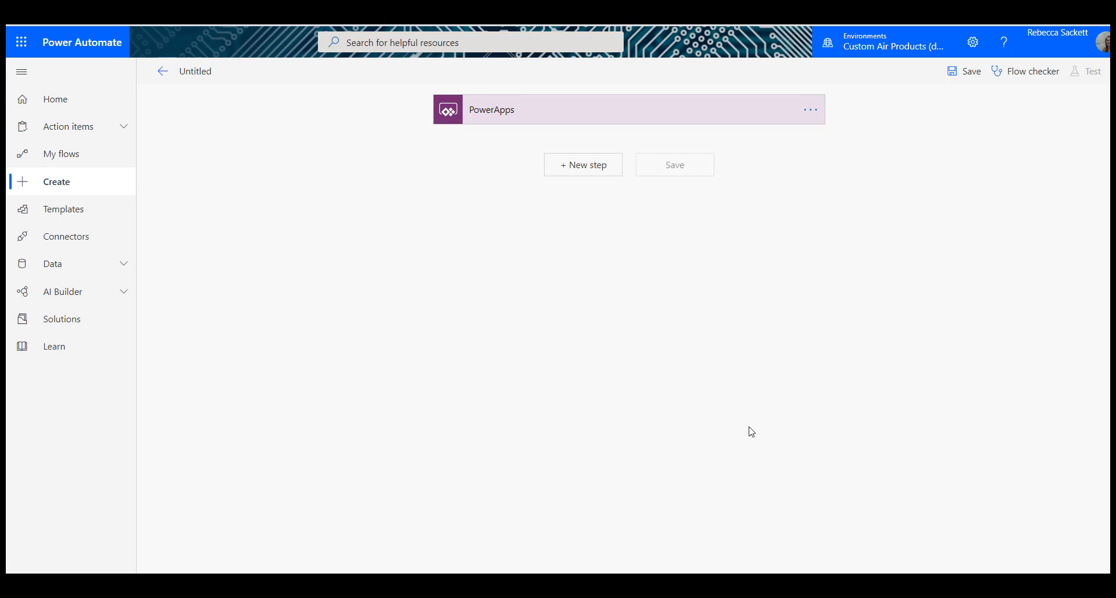
Step: Rename the untitled flow as PTORequest_EmpSignature
click(202, 72)
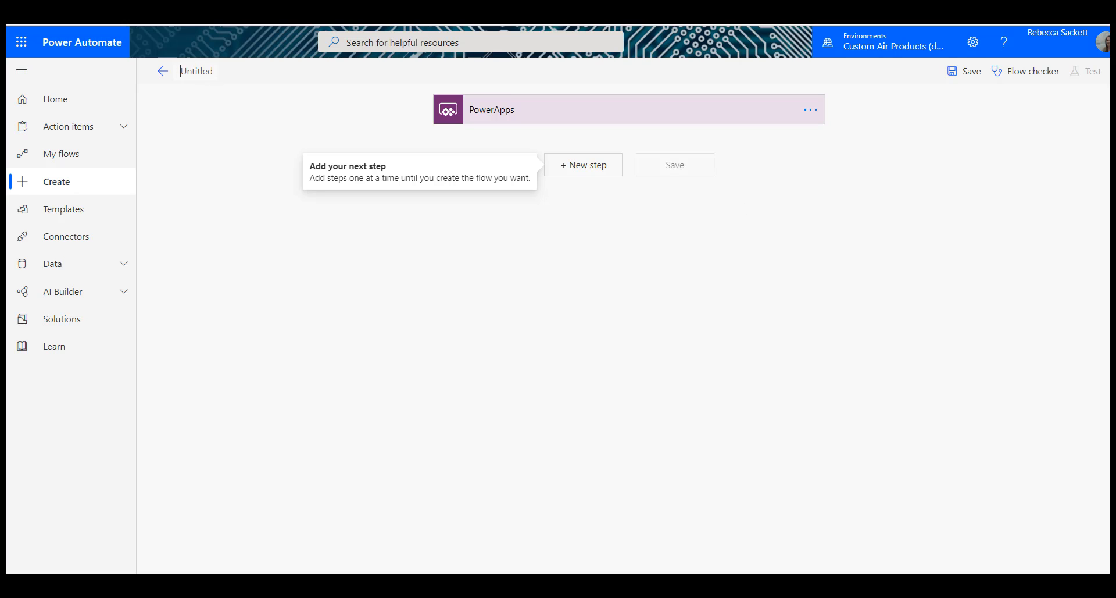
text(PTO)
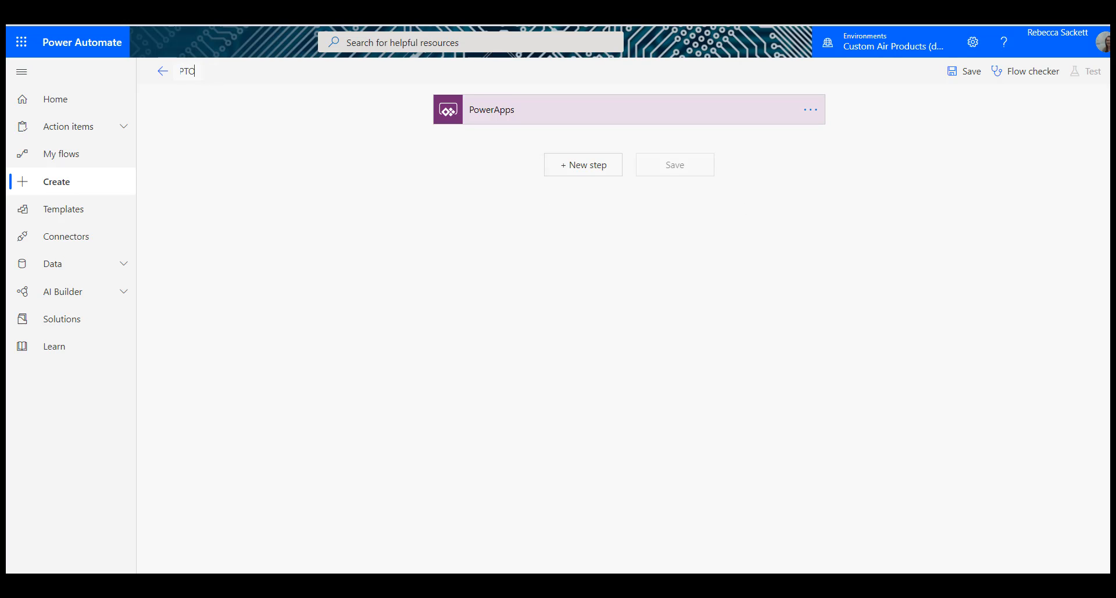
text(Request)
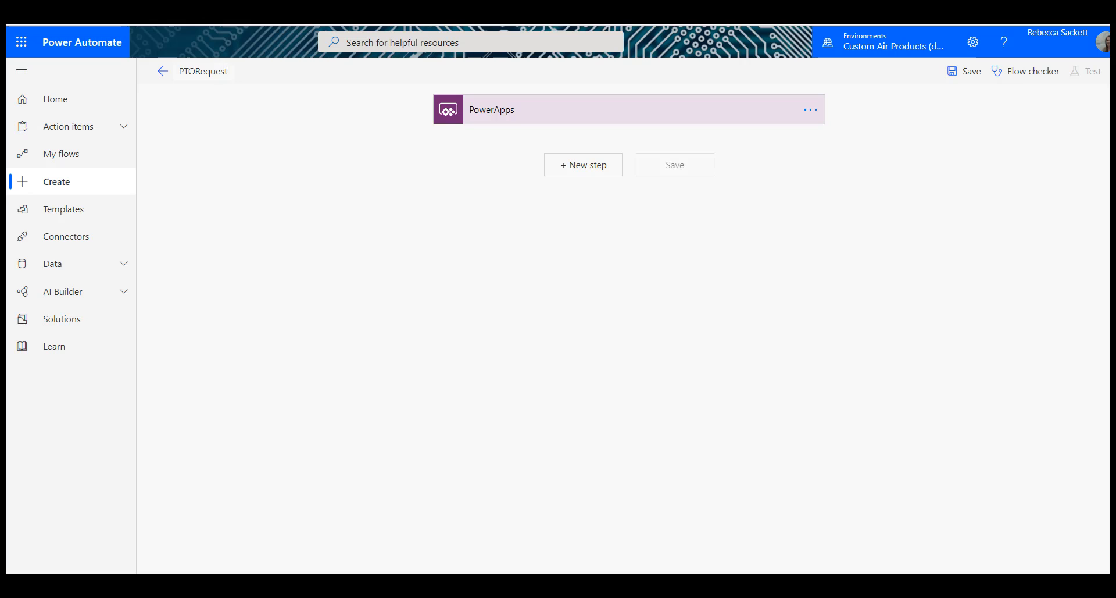
text(_EmpSignature)
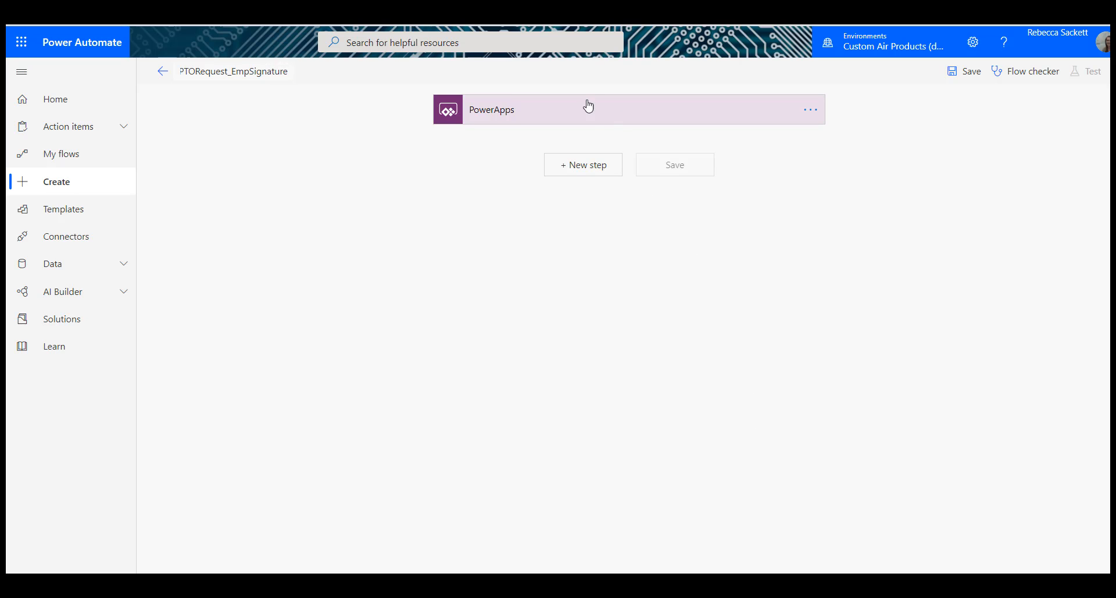
Step: Add a Compose data operation after the PowerApps trigger and enter a pair of double quotes as its Inputs
click(595, 173)
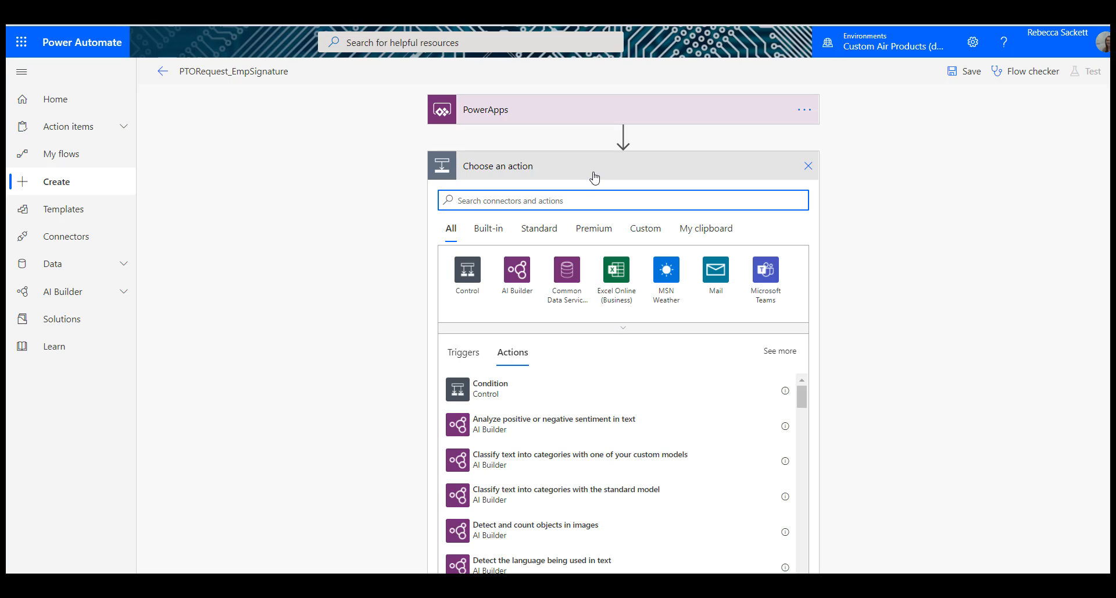
text(compo)
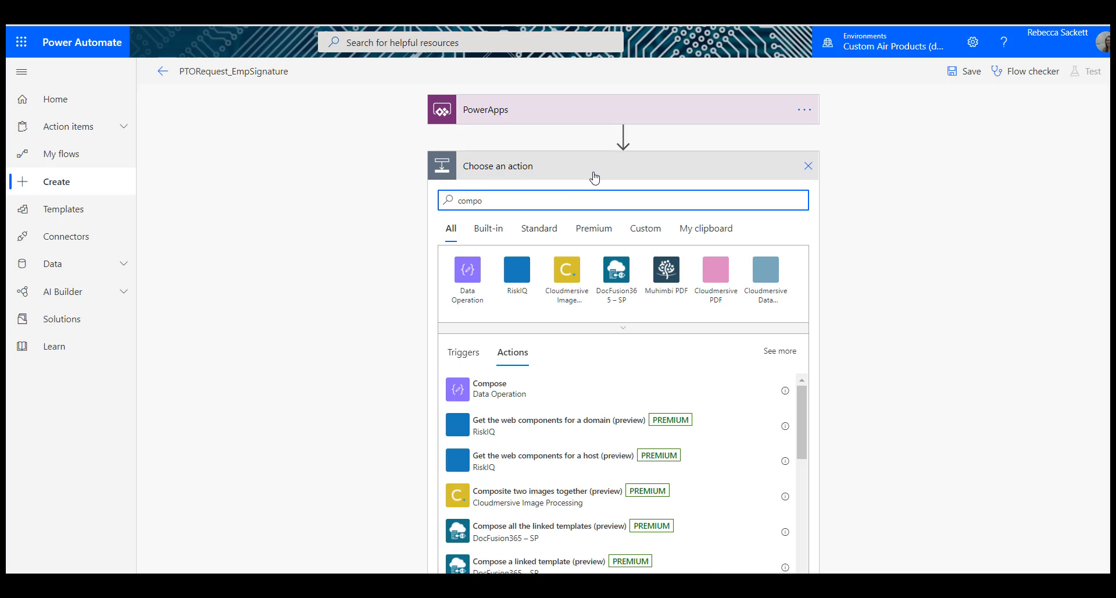
click(516, 394)
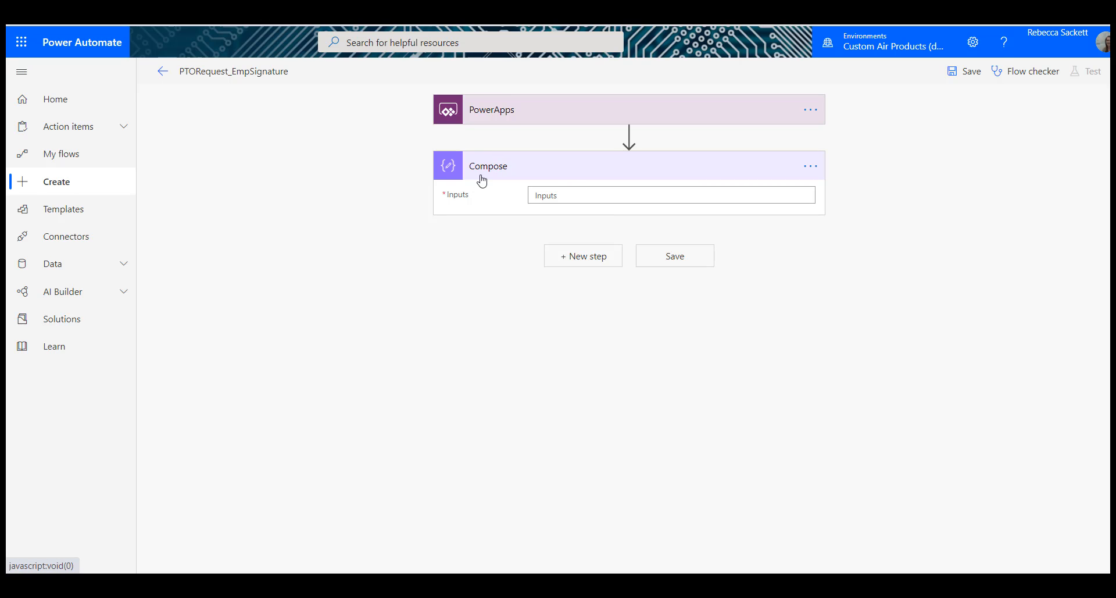
click(559, 193)
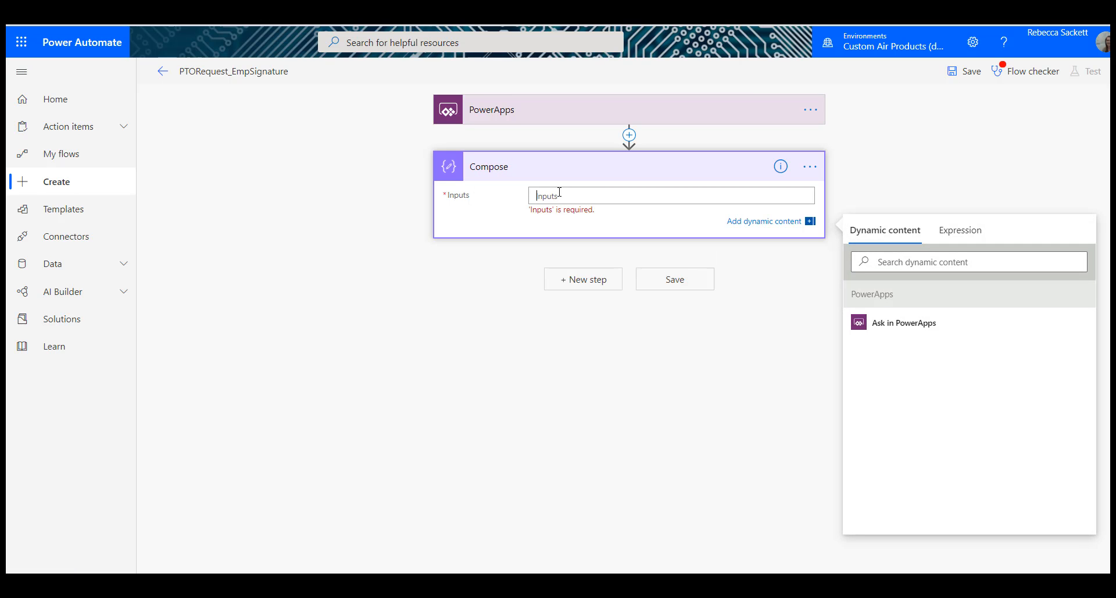
text("")
Step: Rename the Compose action as varReqID and return to editing its Inputs
click(810, 167)
click(853, 186)
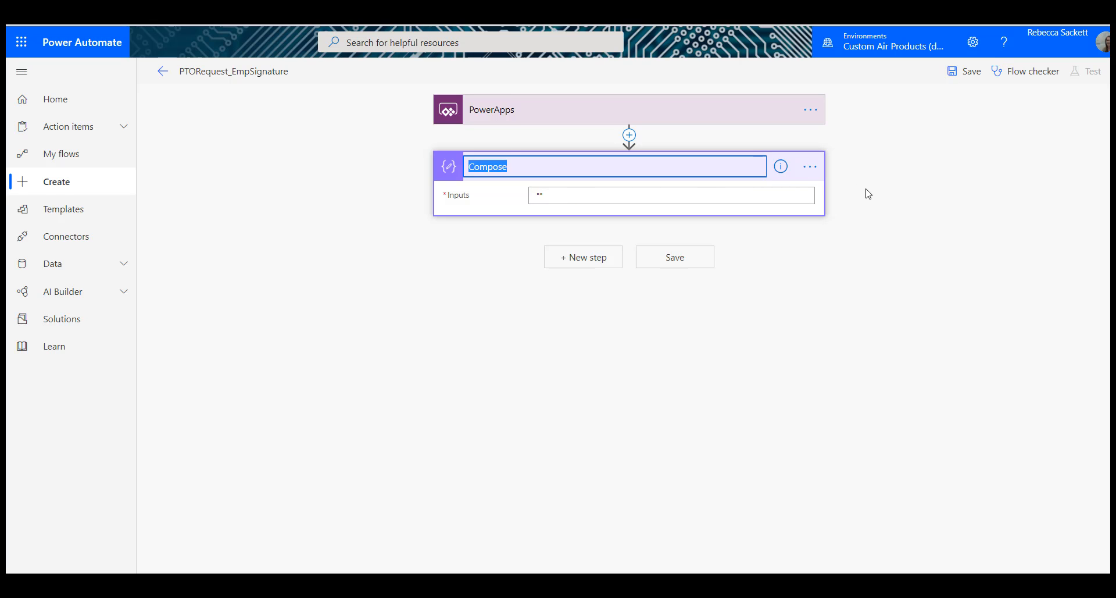
text(varReqID)
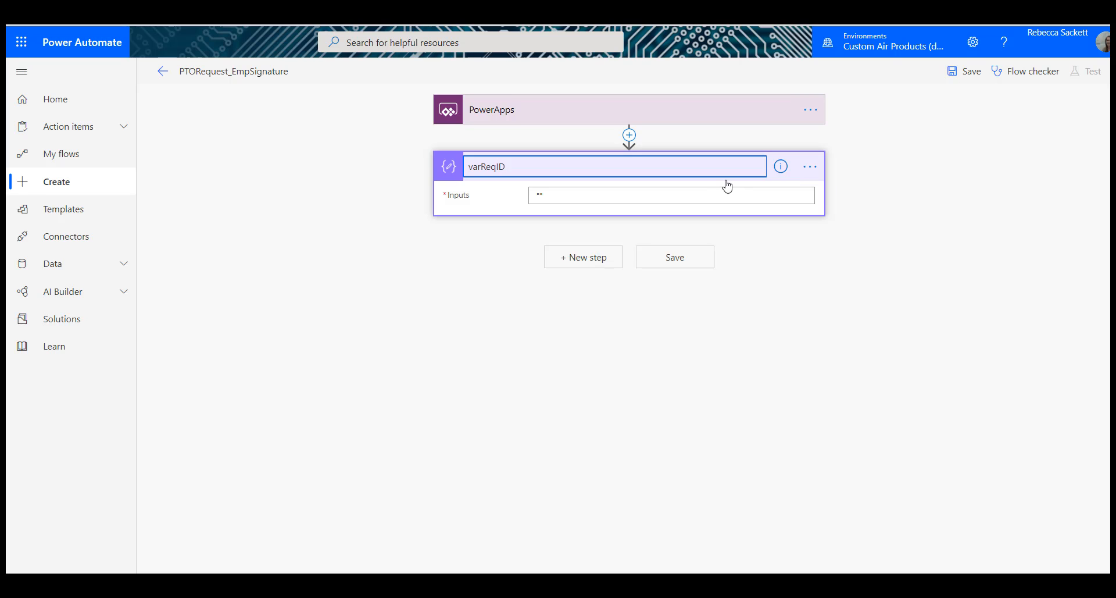
click(700, 200)
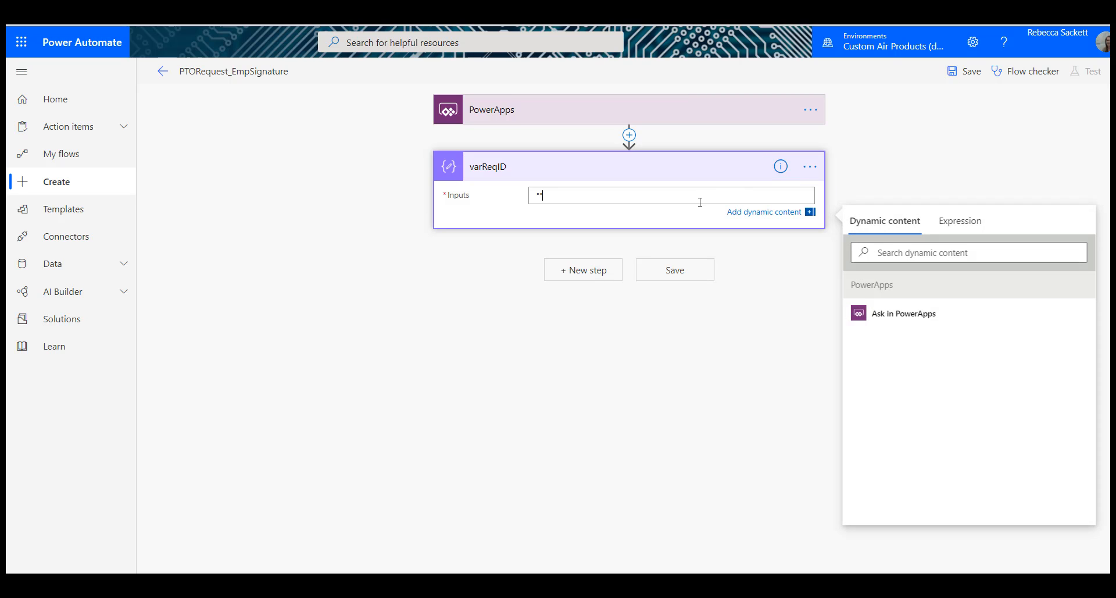
Step: Replace the quotes in the varReqID action's Inputs with an Ask in PowerApps parameter
key(BackSpace)
key(BackSpace)
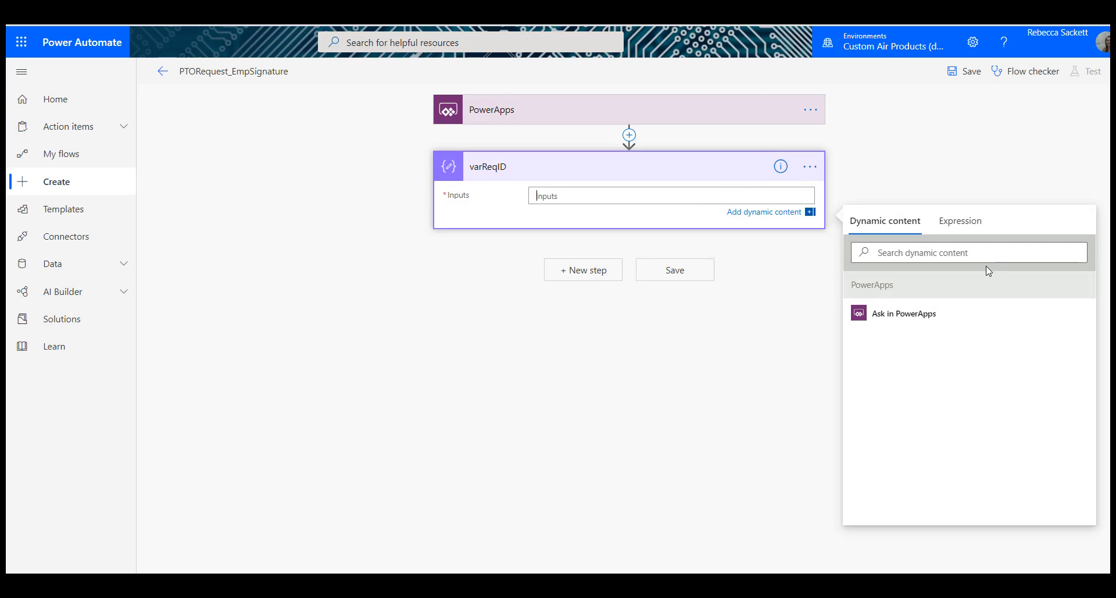
click(904, 318)
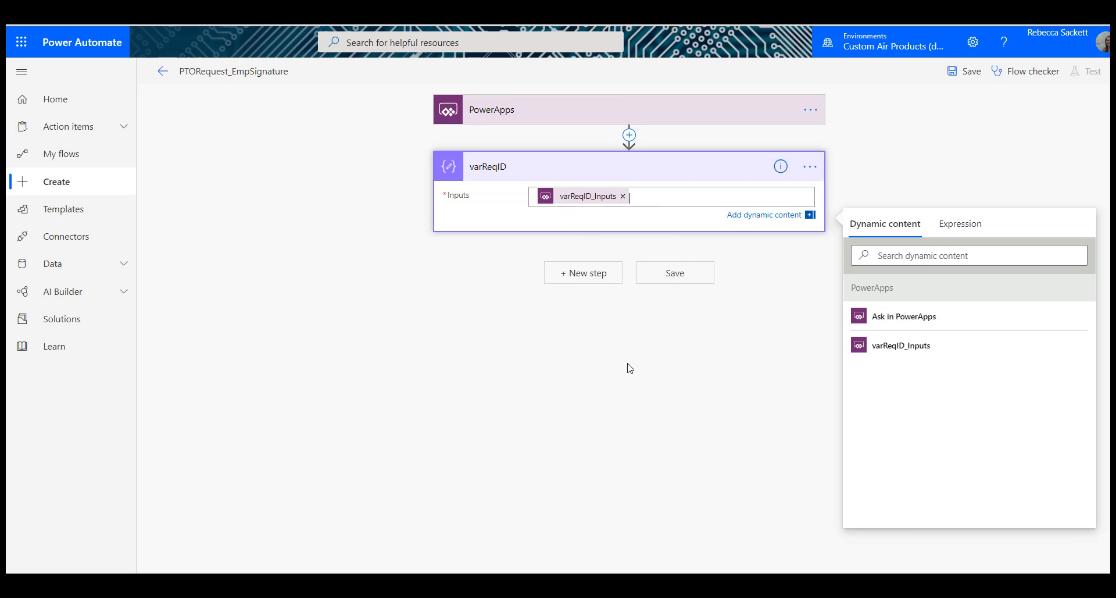
Step: Add a SharePoint Create file action after varReqID
click(577, 274)
text(cr)
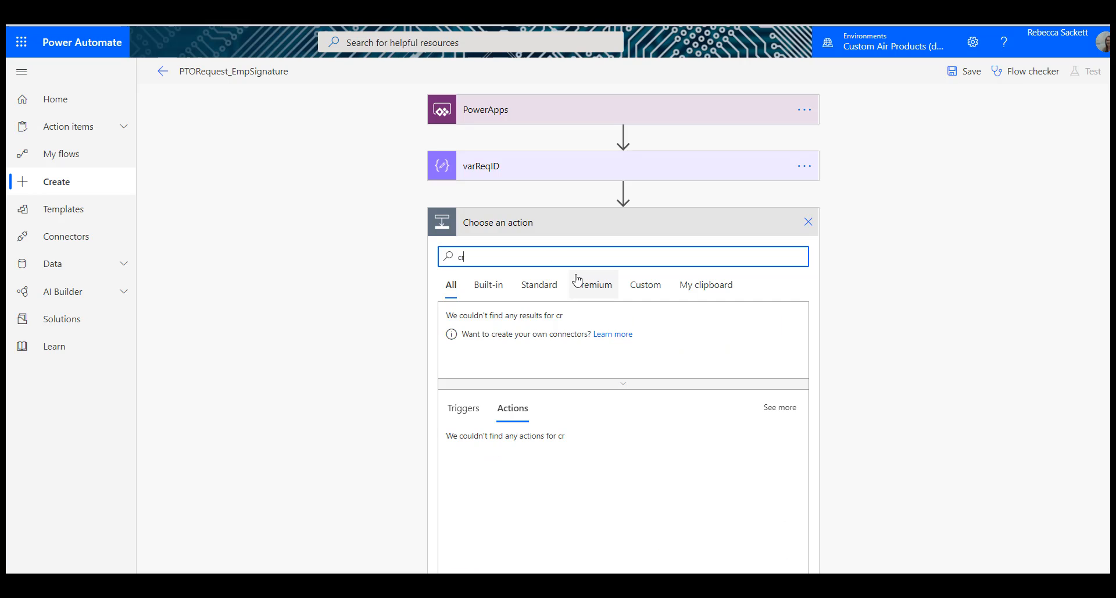
text(eate file)
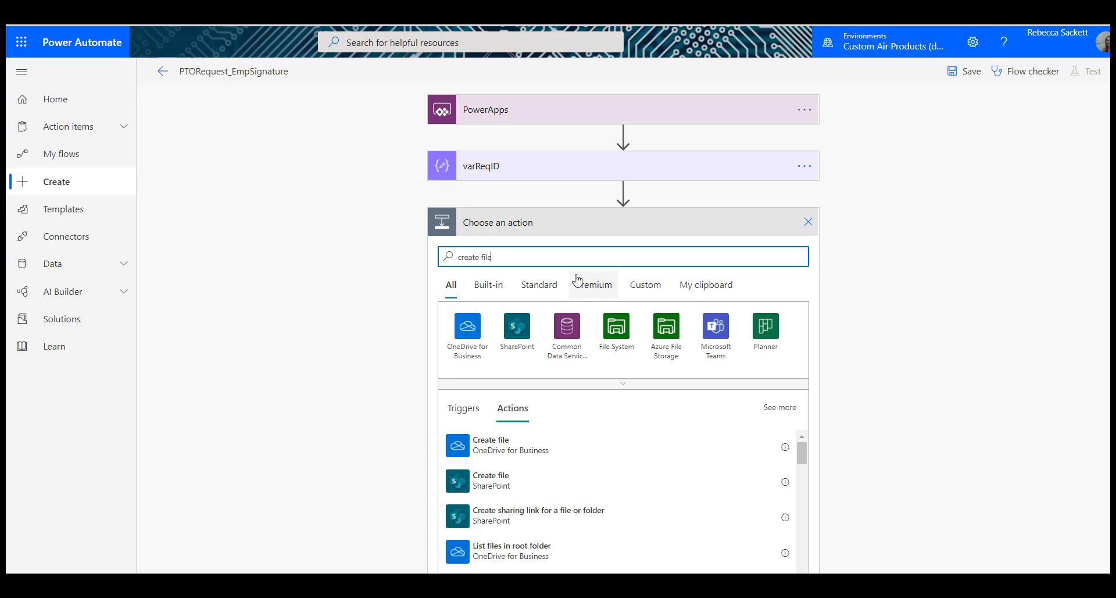
click(510, 486)
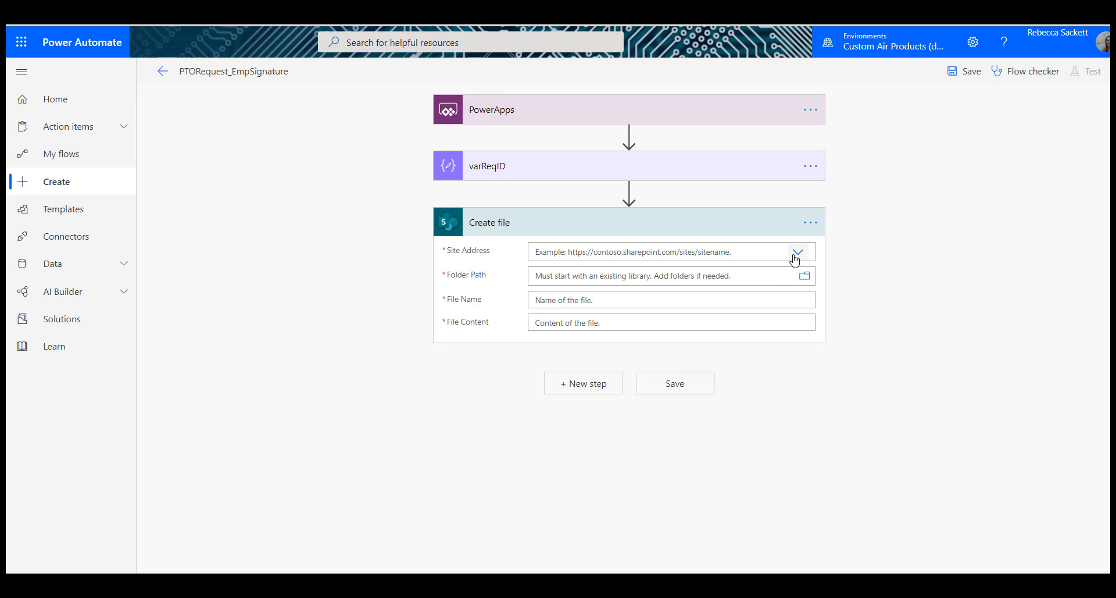
Step: Point the Create file action to the Human Resources site and the folder /Shared Documents/PTO_Docs/EmployeeSignatures
click(796, 253)
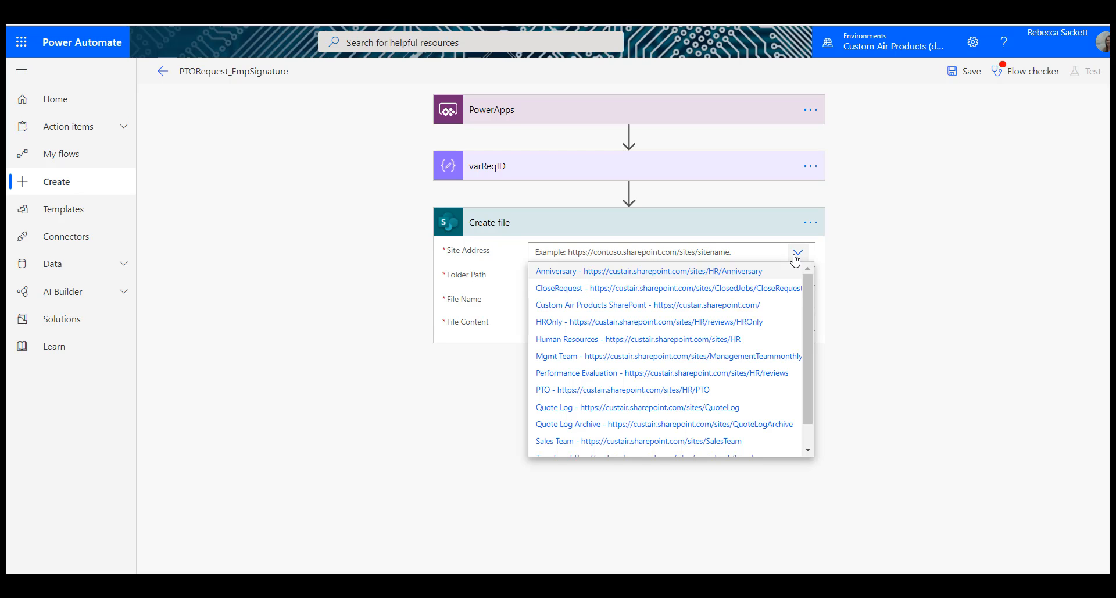
click(666, 343)
click(805, 278)
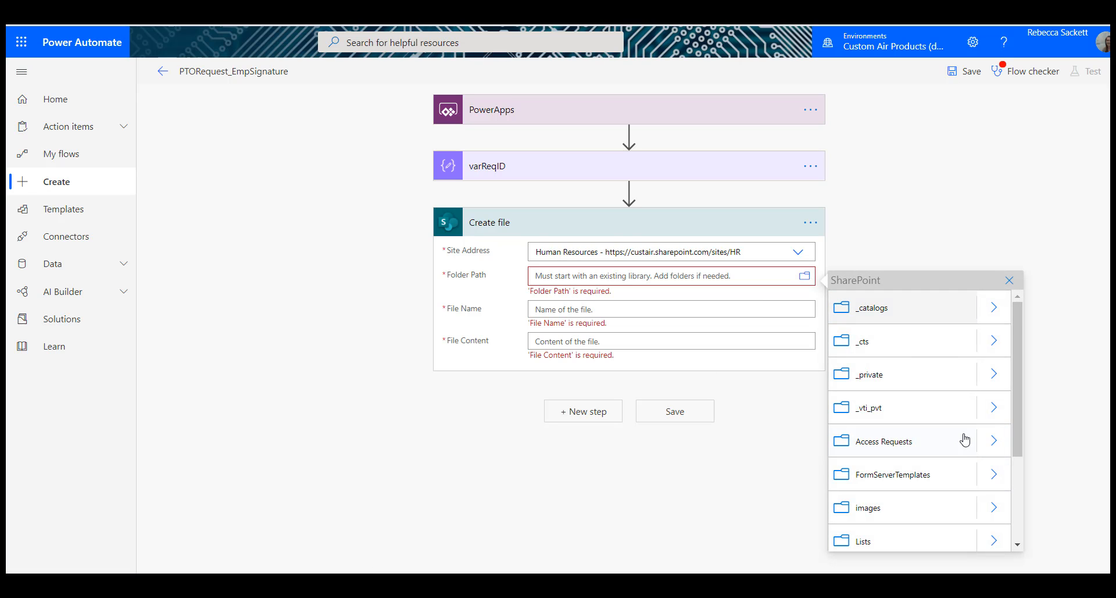
scroll(965, 439, down, 3)
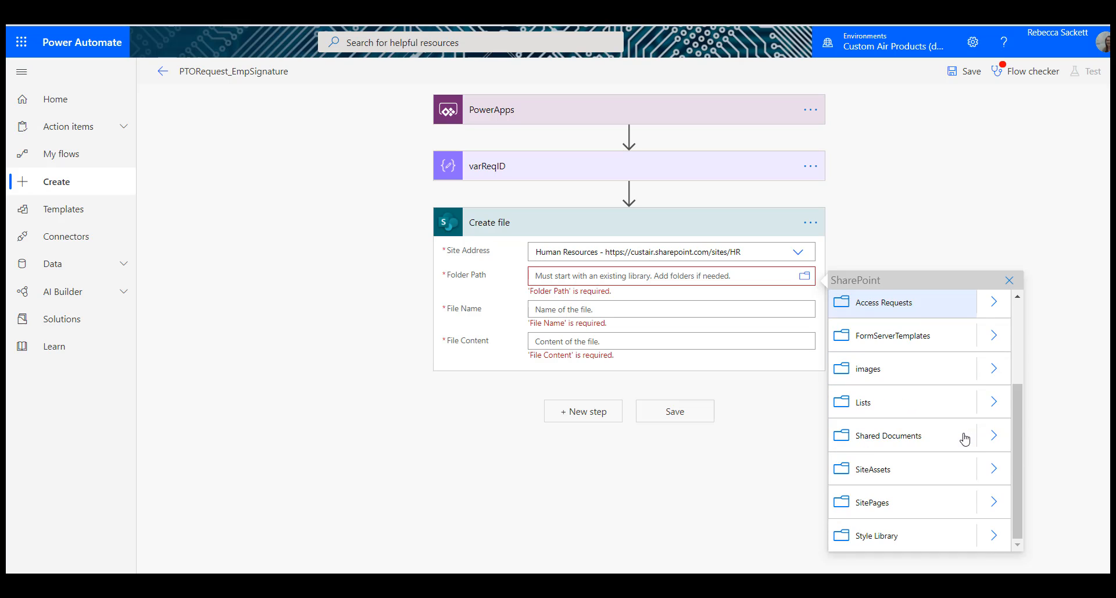
click(995, 438)
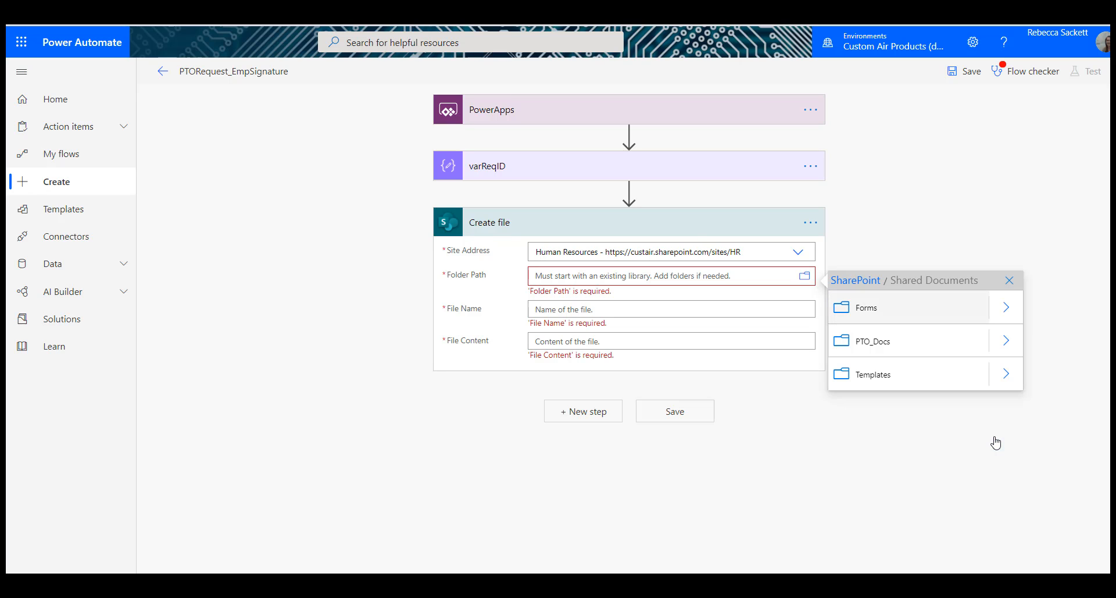
click(1006, 342)
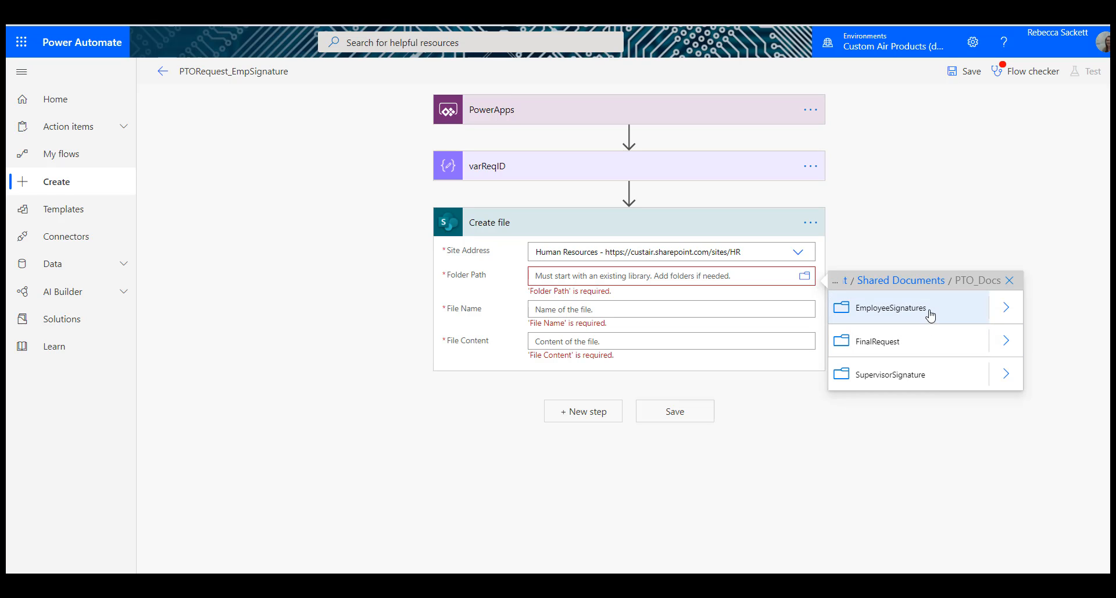
click(930, 314)
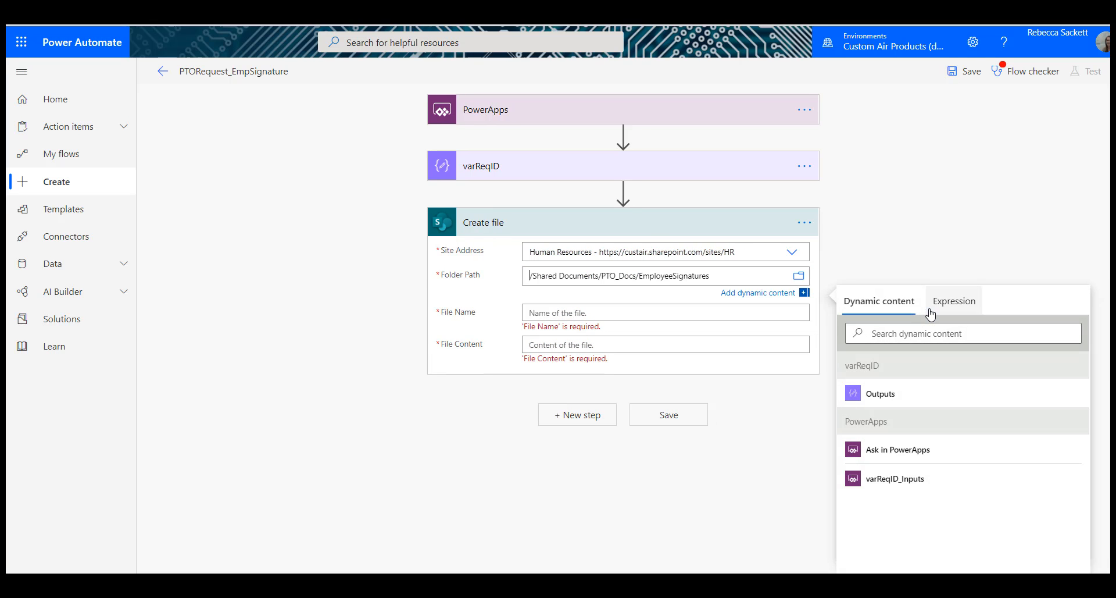
Step: Set the File Name to the varReqID Outputs followed by .jpeg and enter a pair of double quotes as the File Content
click(689, 311)
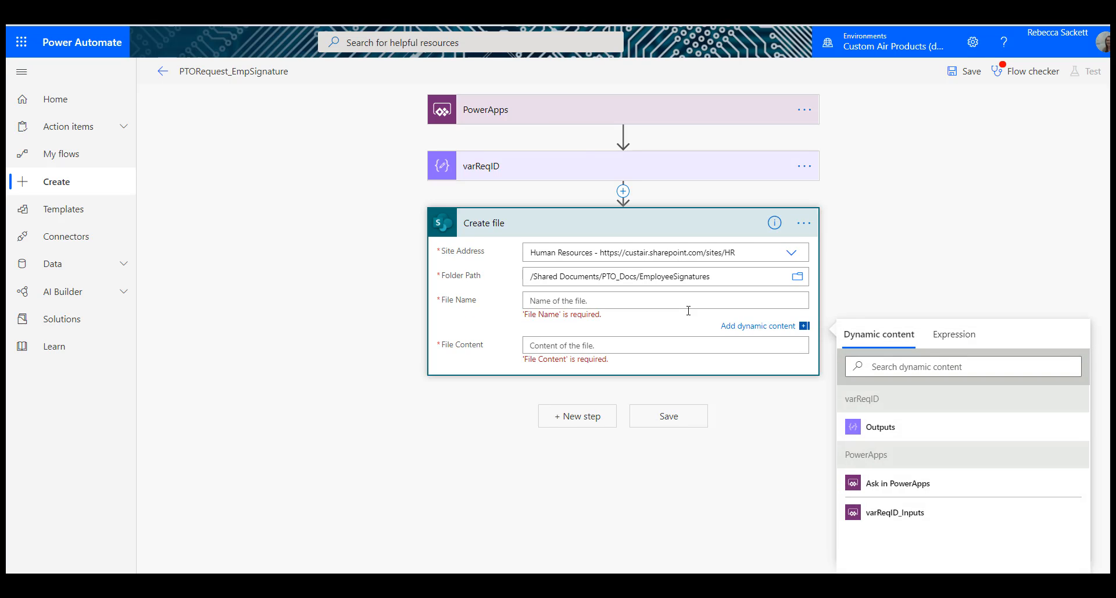
click(894, 431)
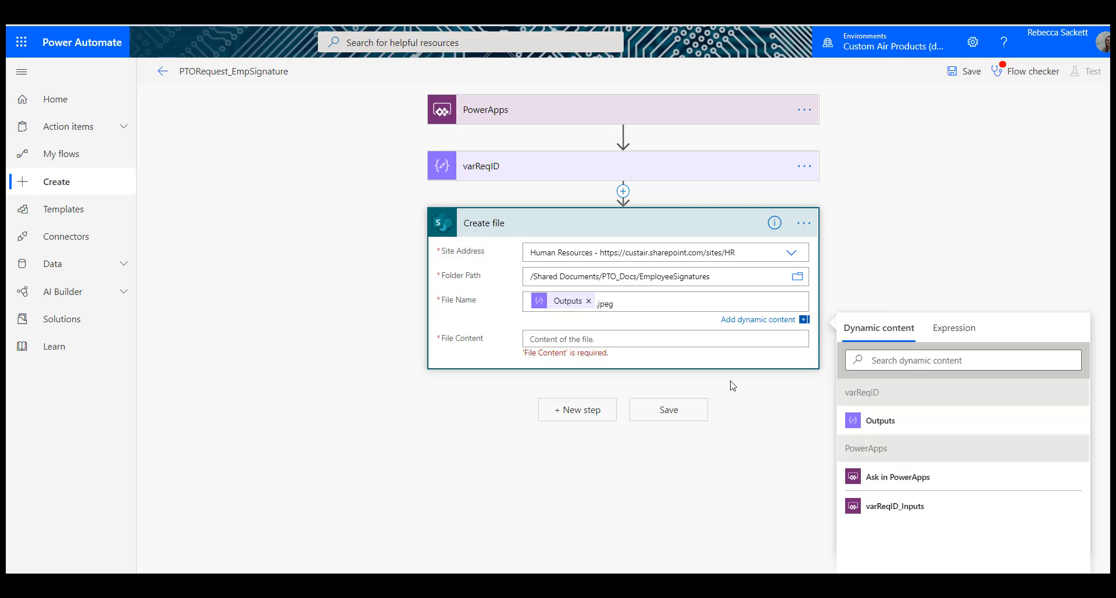
click(727, 339)
text(")
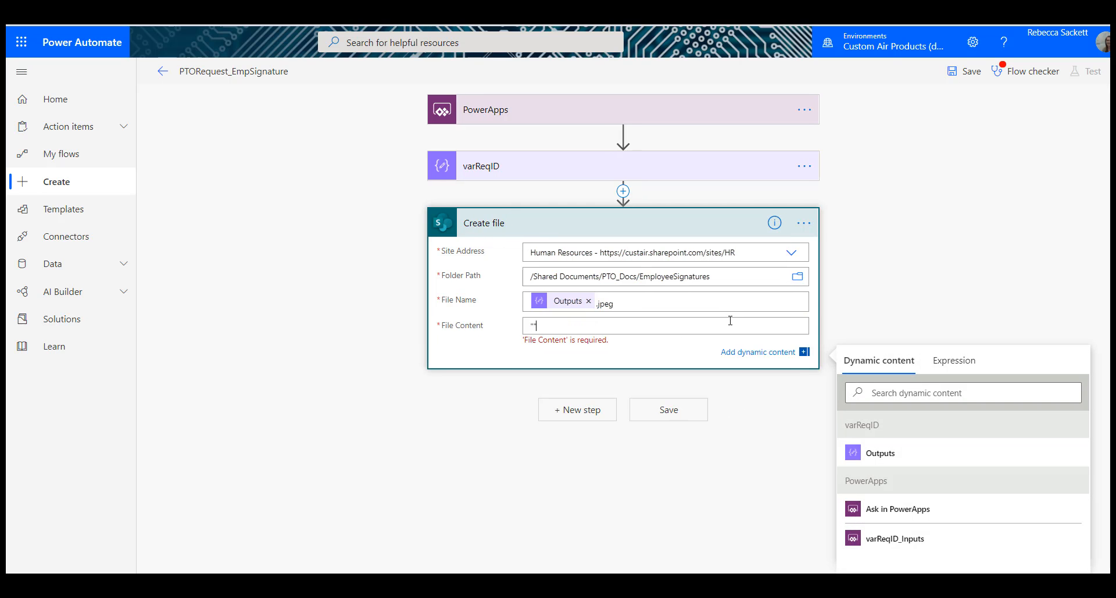
Step: Rename the action as Create file_EmpSignature and replace its File Content with an Ask in PowerApps parameter
click(804, 223)
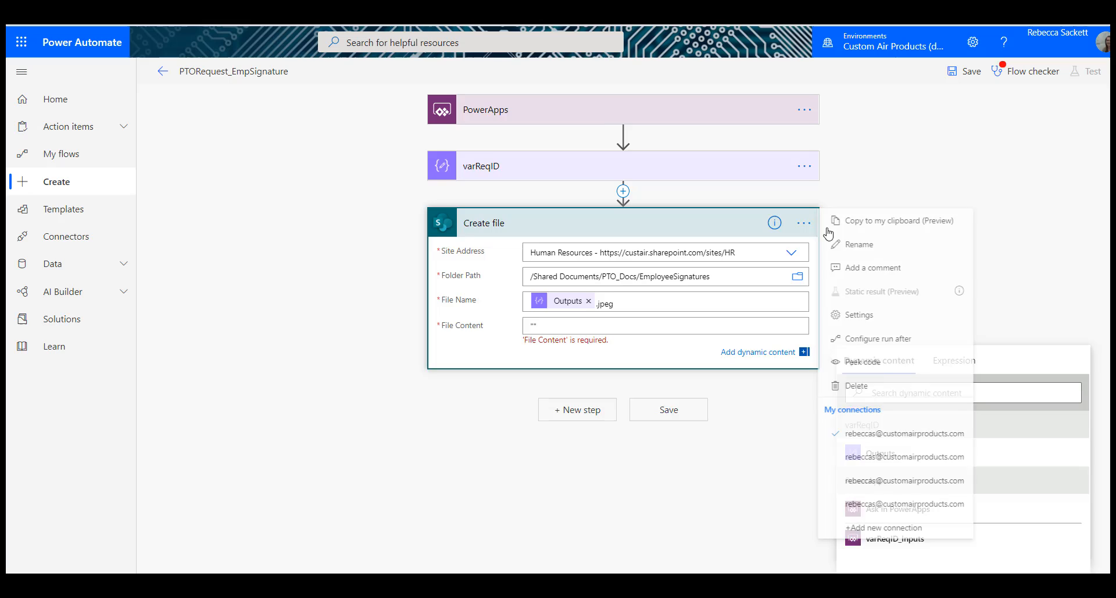
click(847, 254)
key(Right)
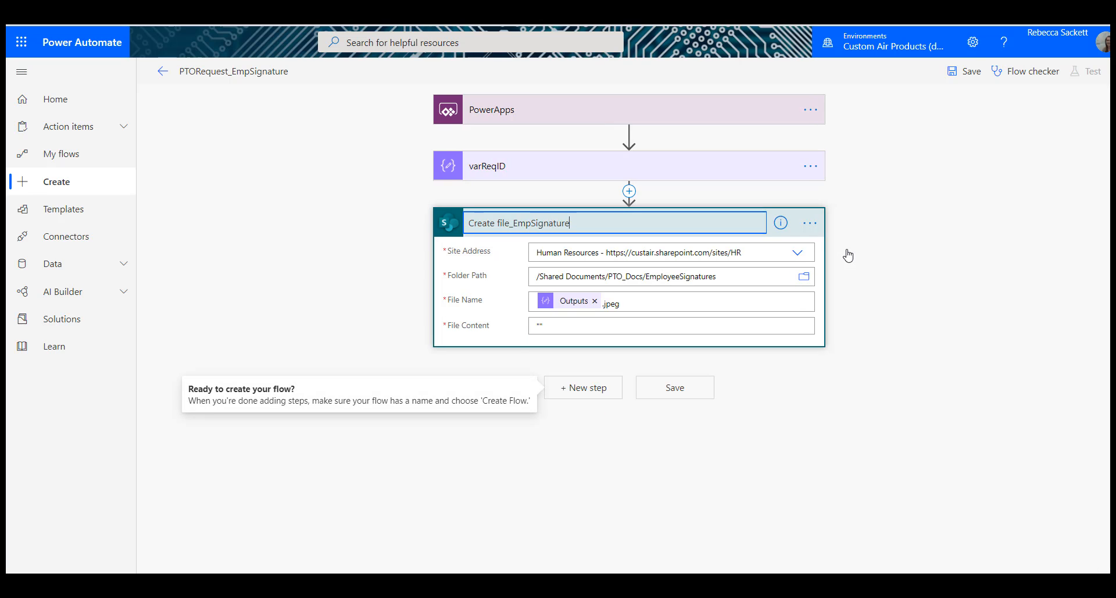
click(672, 323)
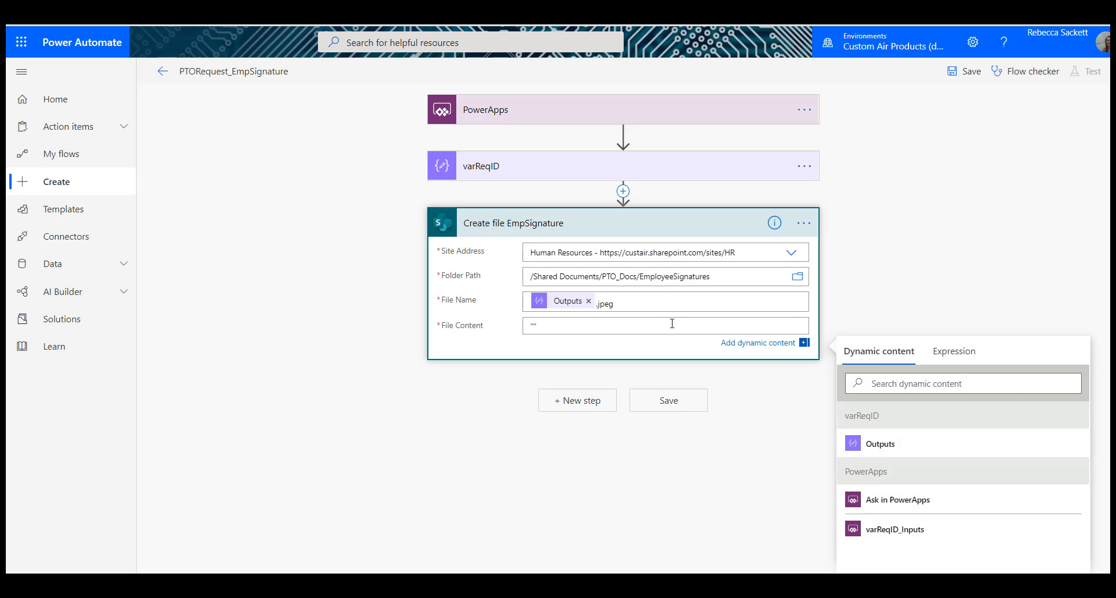
click(929, 500)
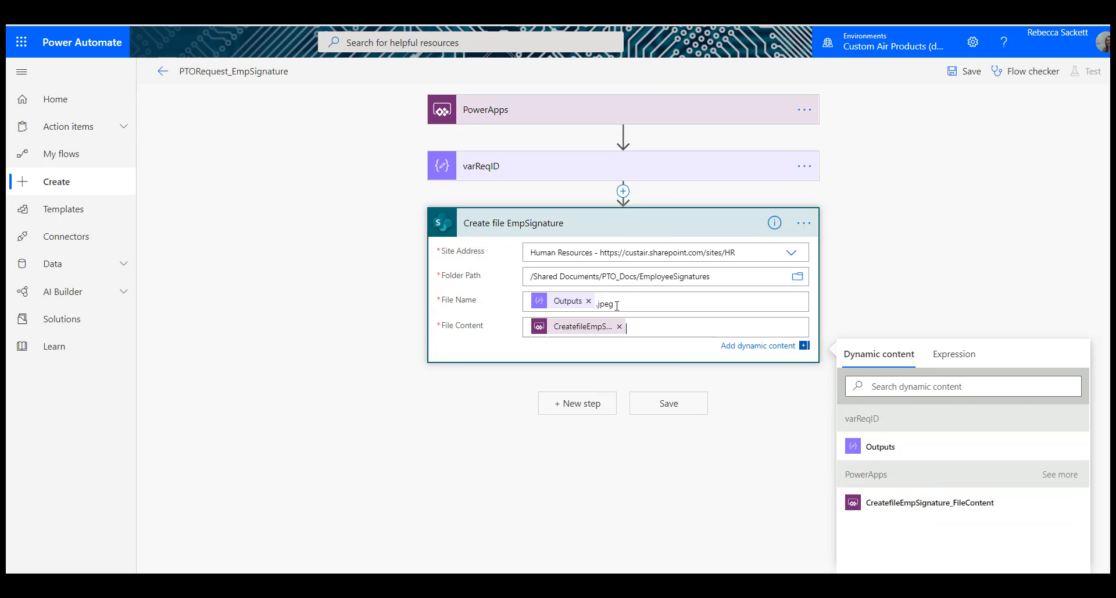
Step: Collapse and expand the Create file EmpSignature action to check it, re-entering .jpeg after Outputs in the File Name
click(655, 221)
click(654, 221)
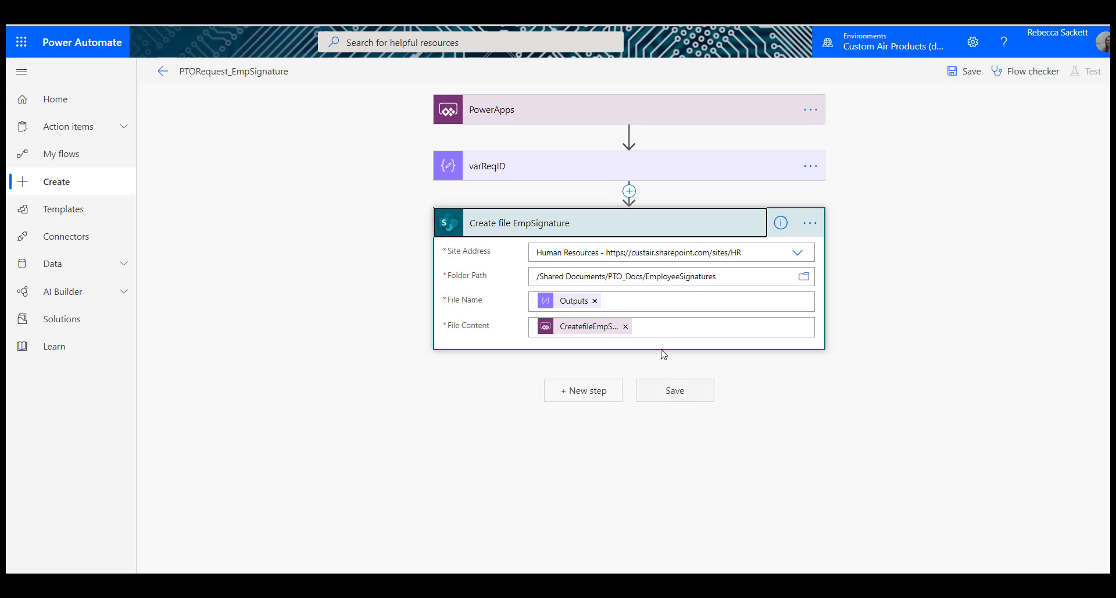
click(662, 309)
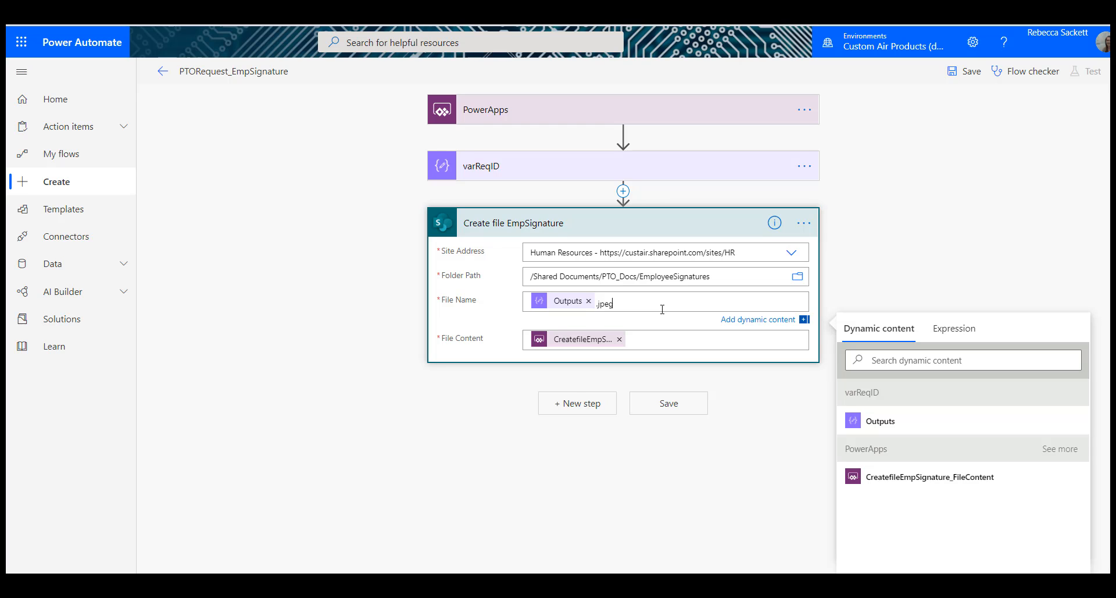
click(908, 220)
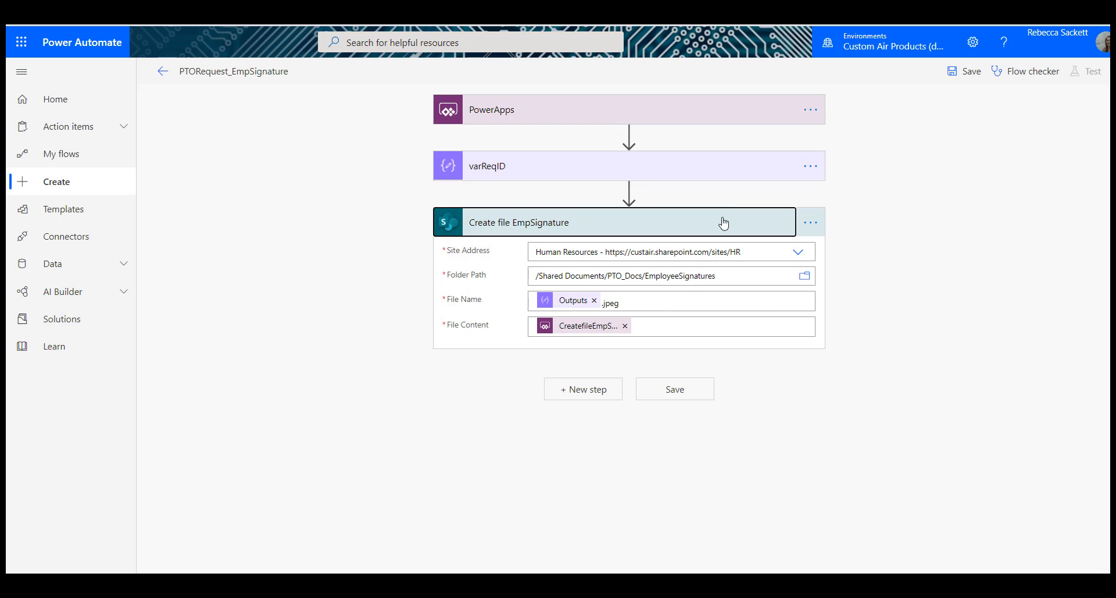
click(722, 221)
click(724, 223)
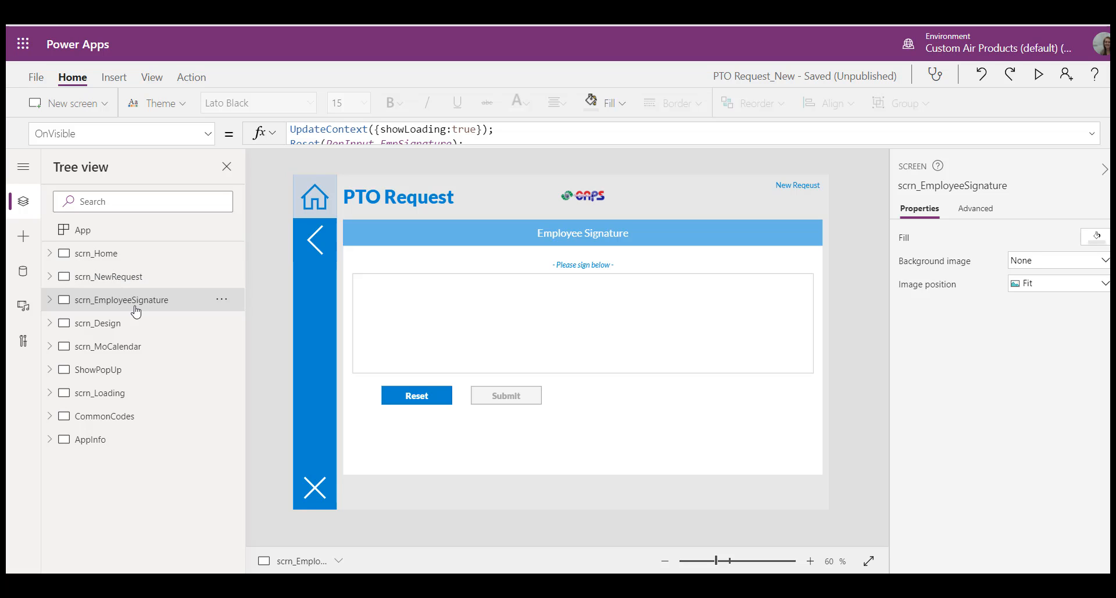
Step: In Power Apps, attach the PTORequest_EmpSignature flow to the OnSelect of but_Submit_EmpSign, completing it as PTORequest_EmpSignature.Run("","")
click(527, 397)
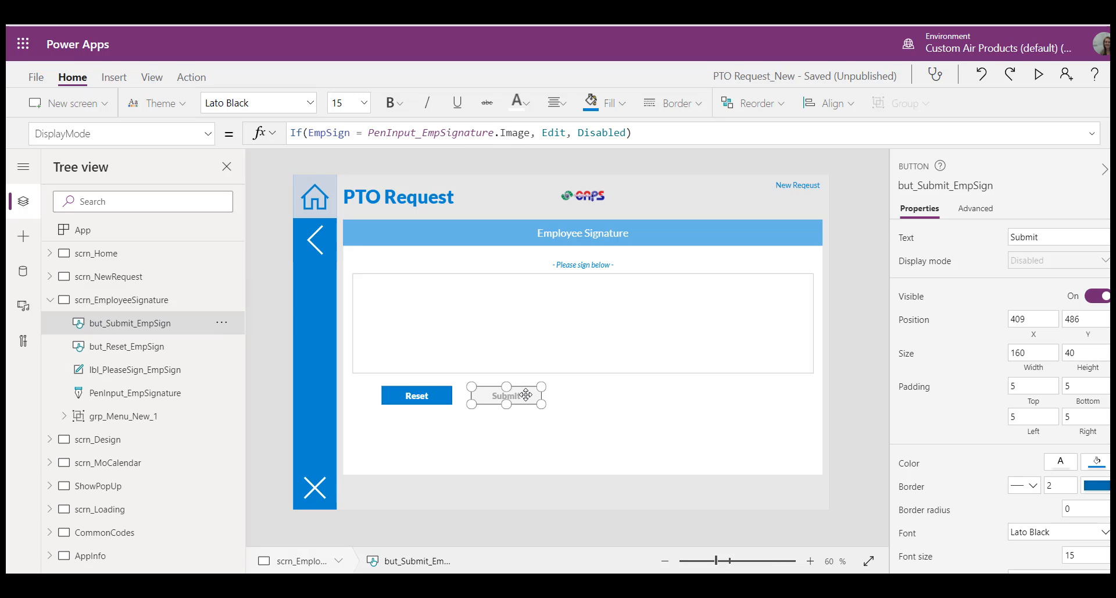
click(192, 77)
click(207, 133)
scroll(171, 299, down, 5)
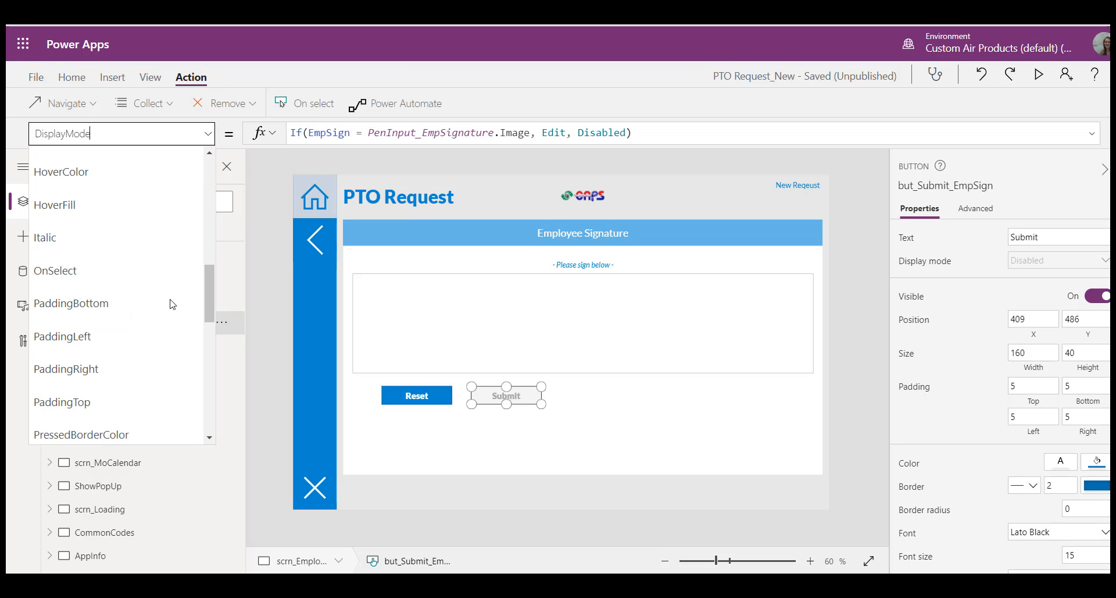
click(137, 272)
click(409, 106)
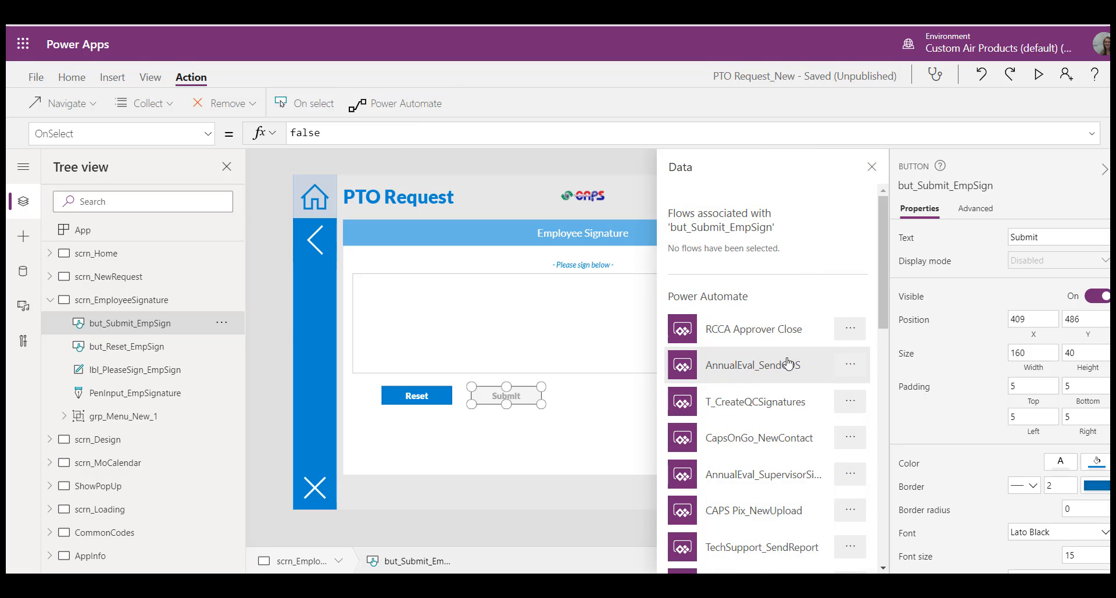
scroll(789, 364, down, 6)
scroll(789, 368, down, 5)
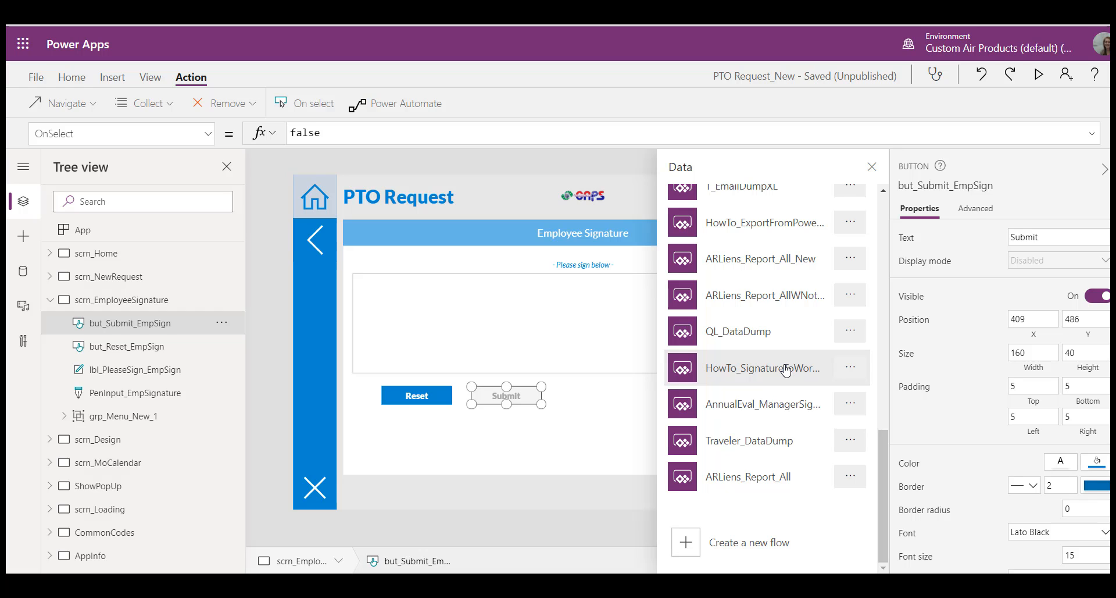
scroll(786, 370, up, 6)
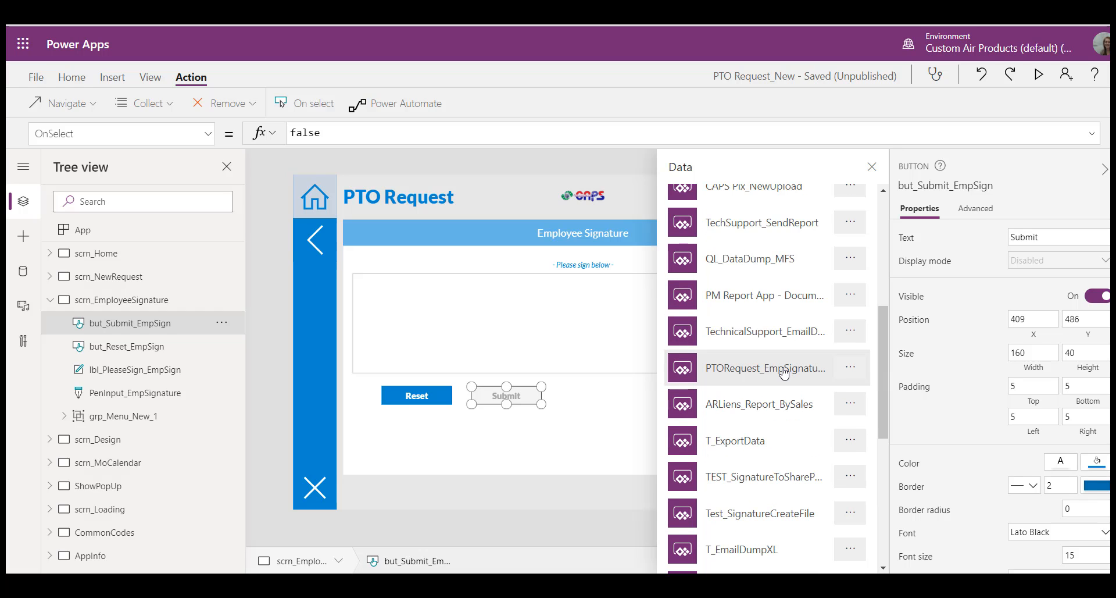
click(784, 370)
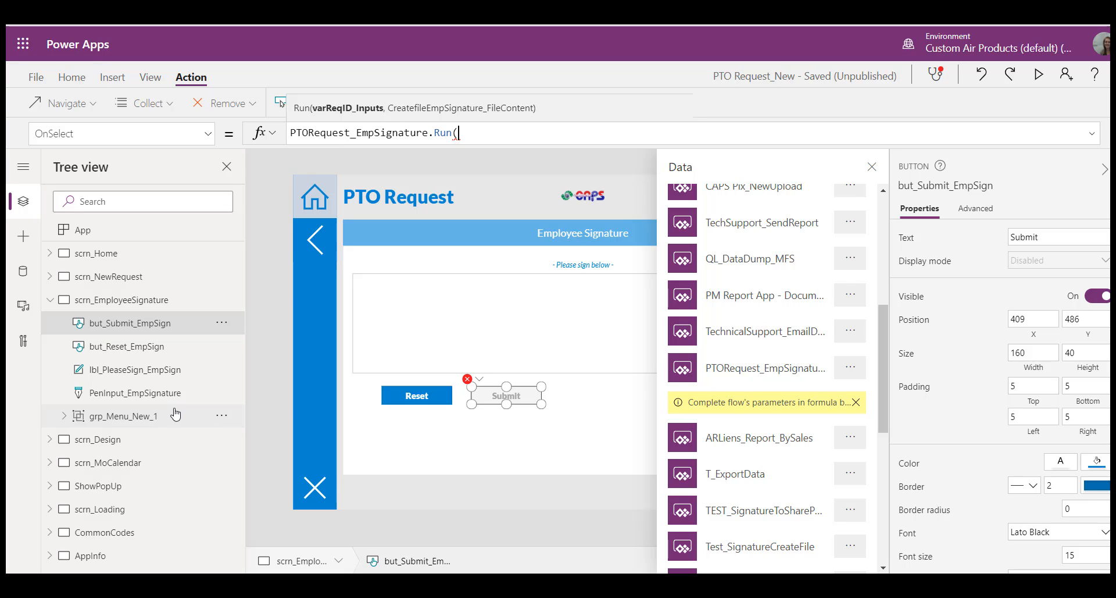
text(")
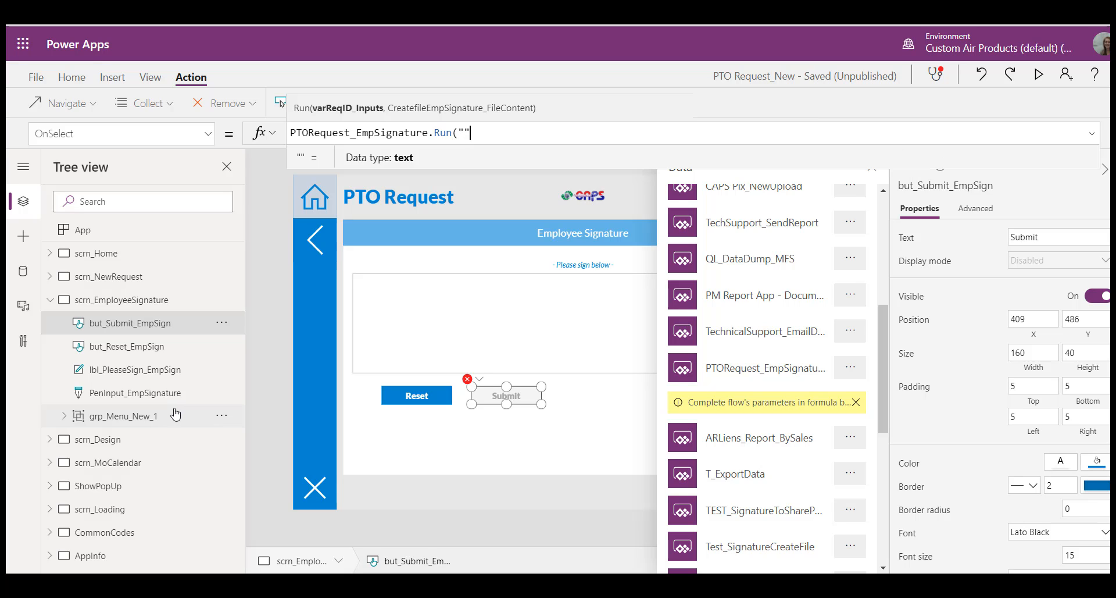
text(,""))
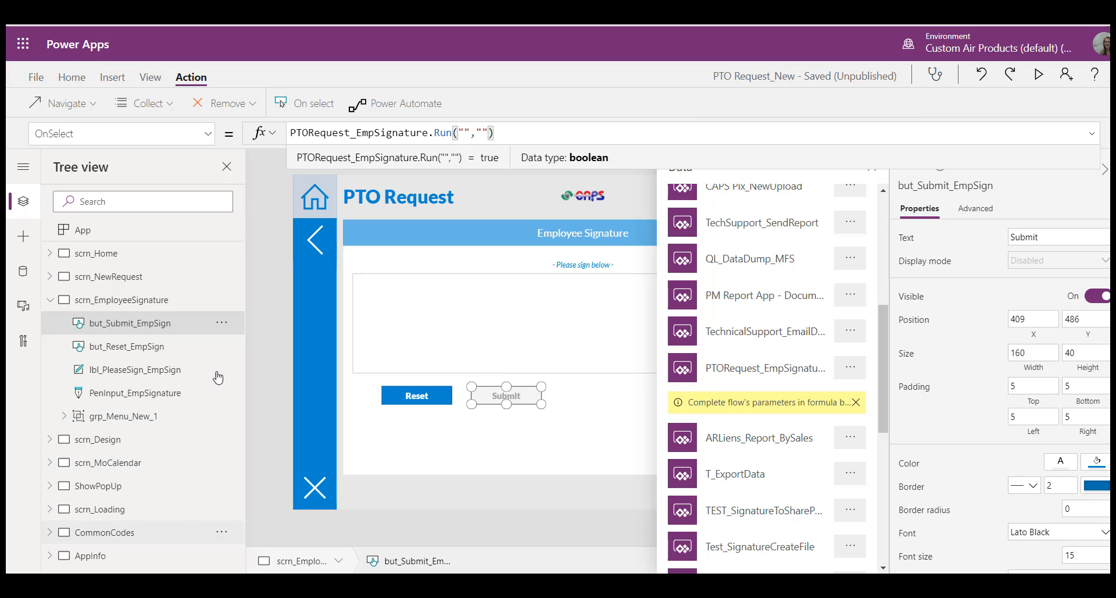
Step: On scrn_NewRequest, start the OnSelect formula of but_Submit_New with UpdateContext({showLoading:true});
click(126, 277)
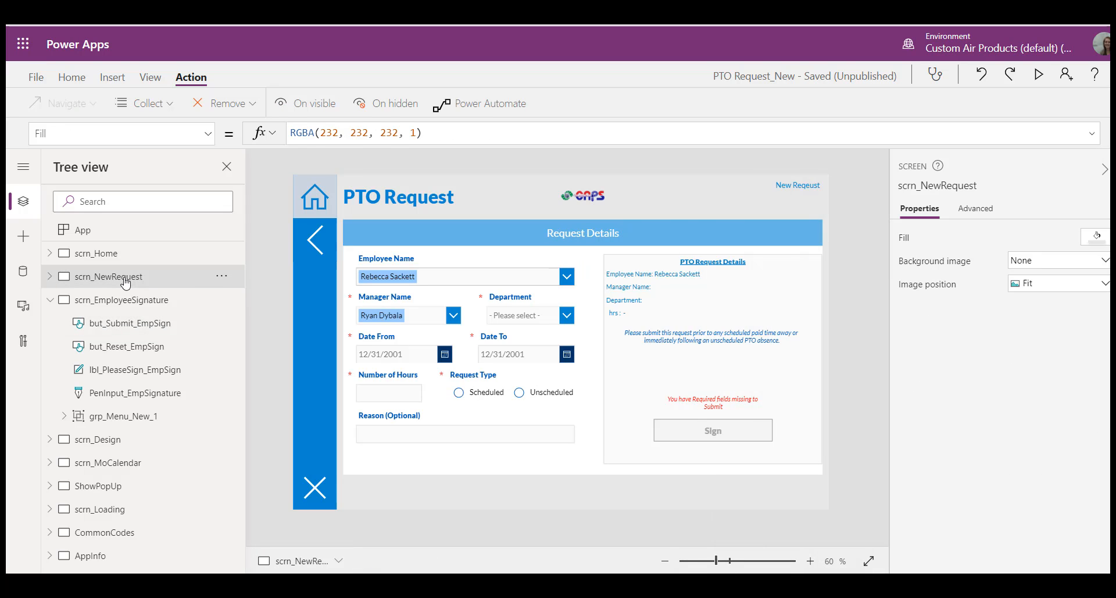
click(690, 440)
click(691, 442)
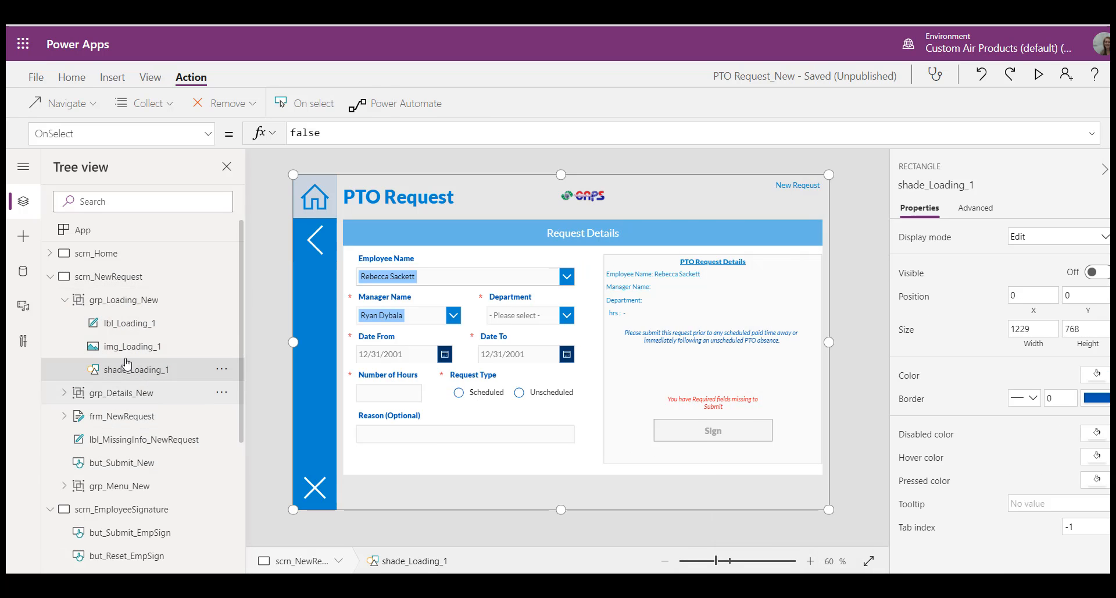
click(64, 300)
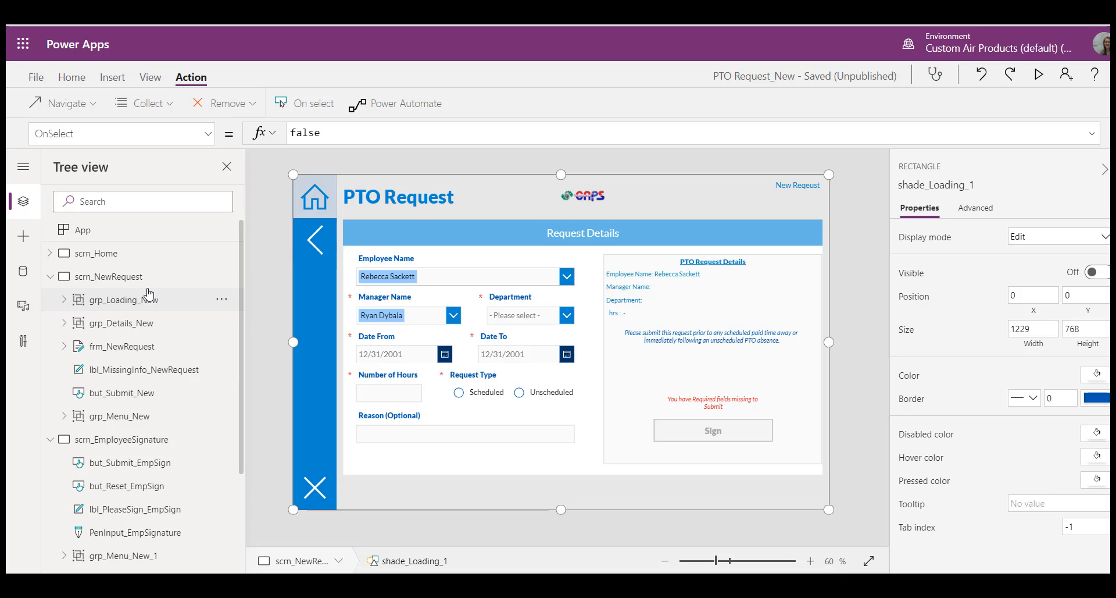
click(118, 395)
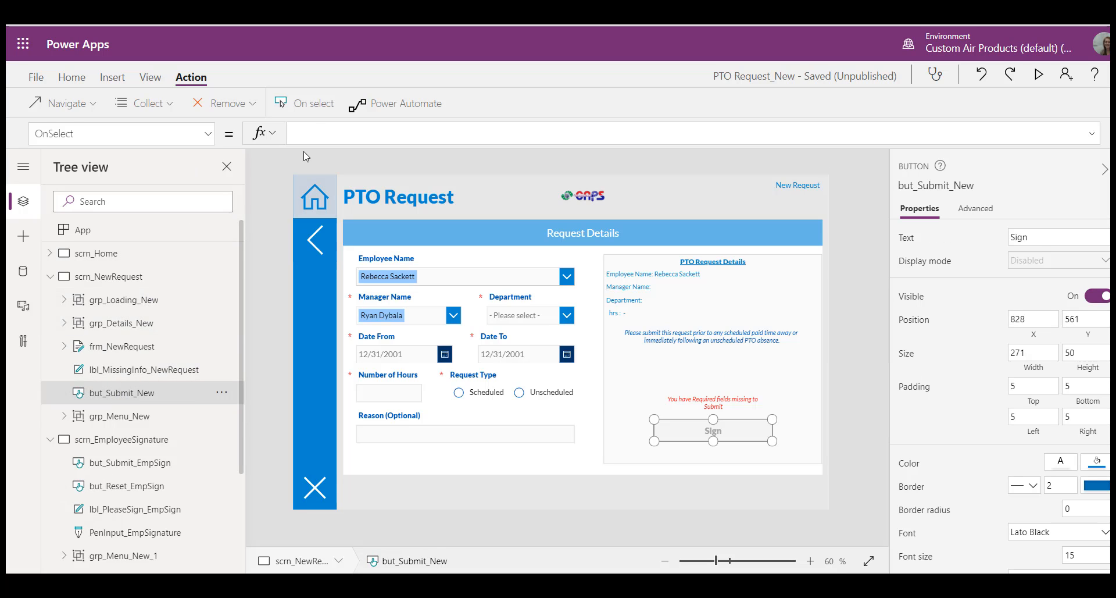
text(dateContext({Sho)
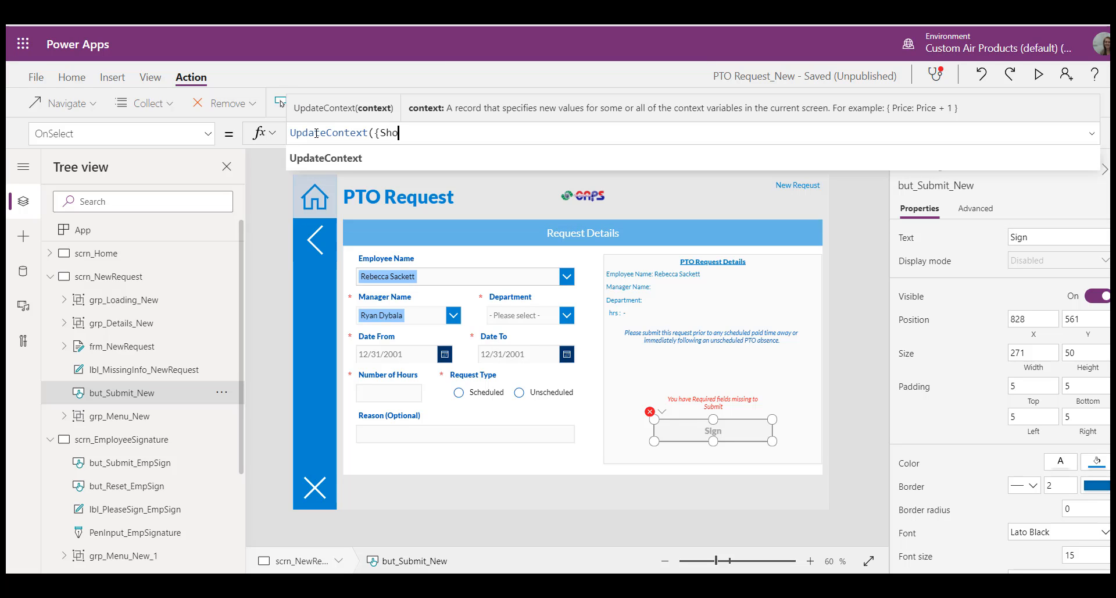
text(wLoa)
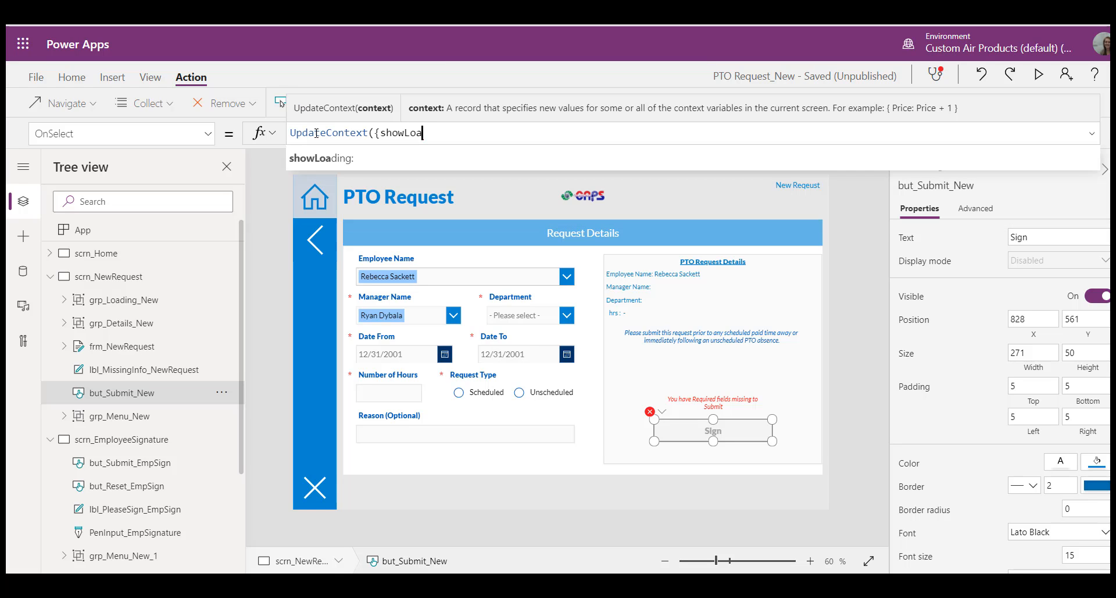
text(ding:true});)
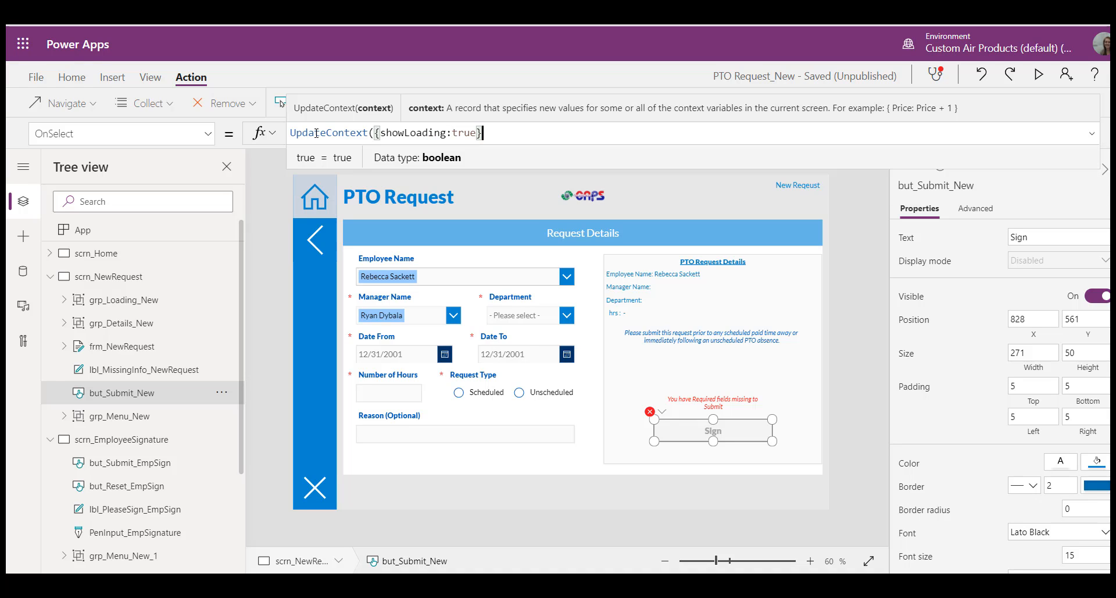
text(Submit)
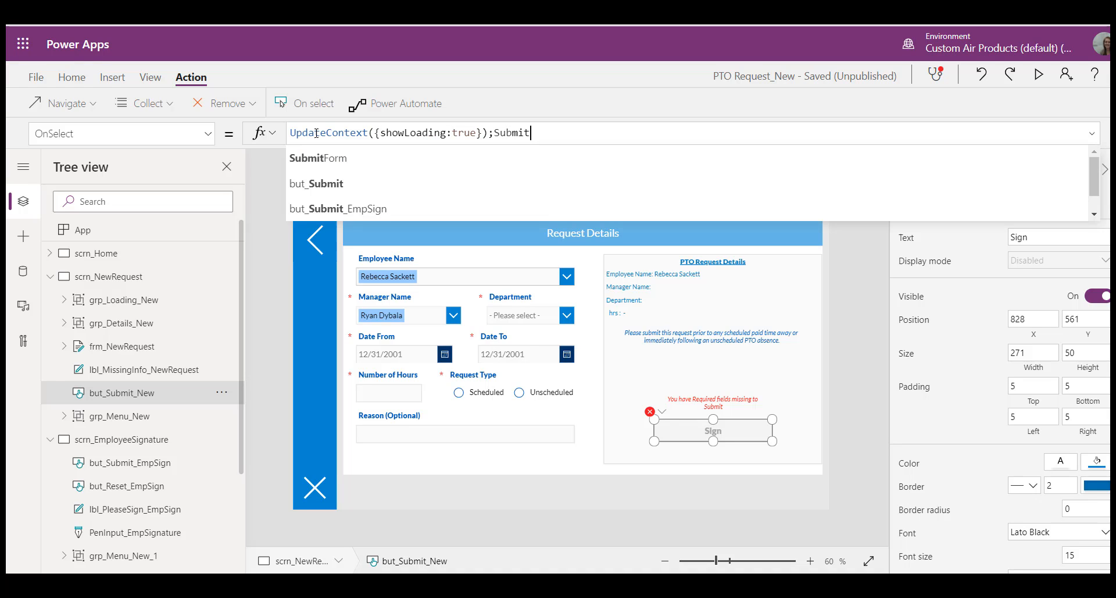
text(Form(frm_New)
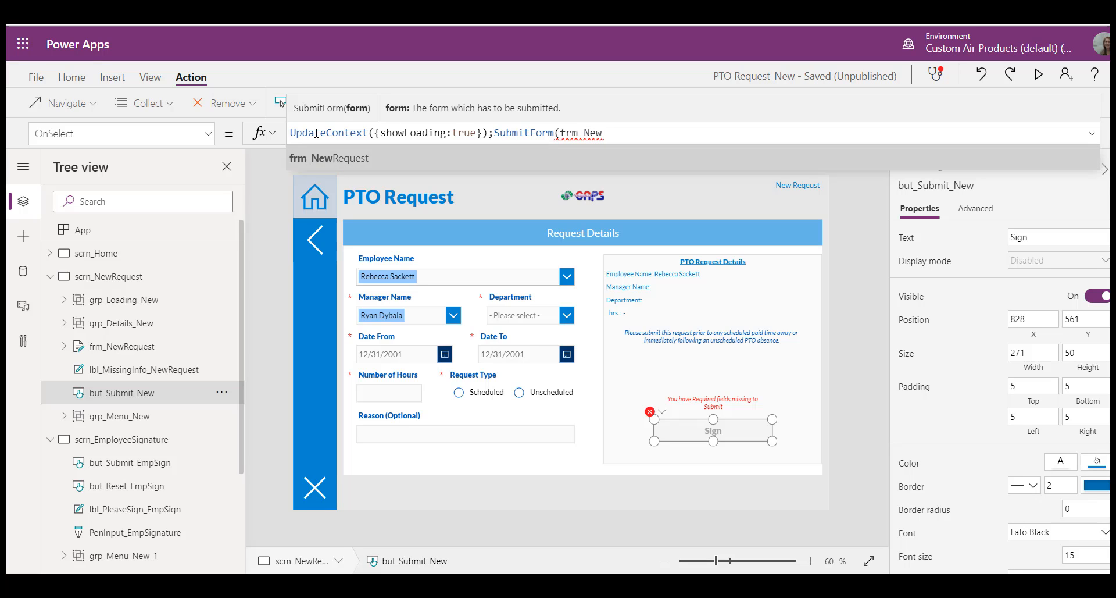
Step: Append SubmitForm(frm_NewRequest) to the OnSelect formula of but_Submit_New
key(Tab)
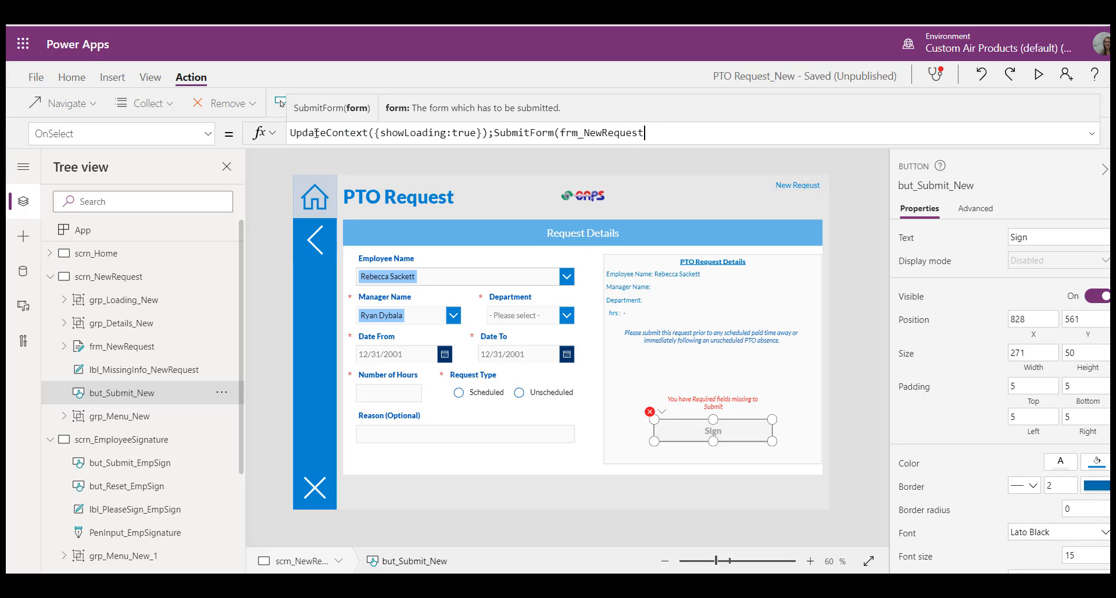
text())
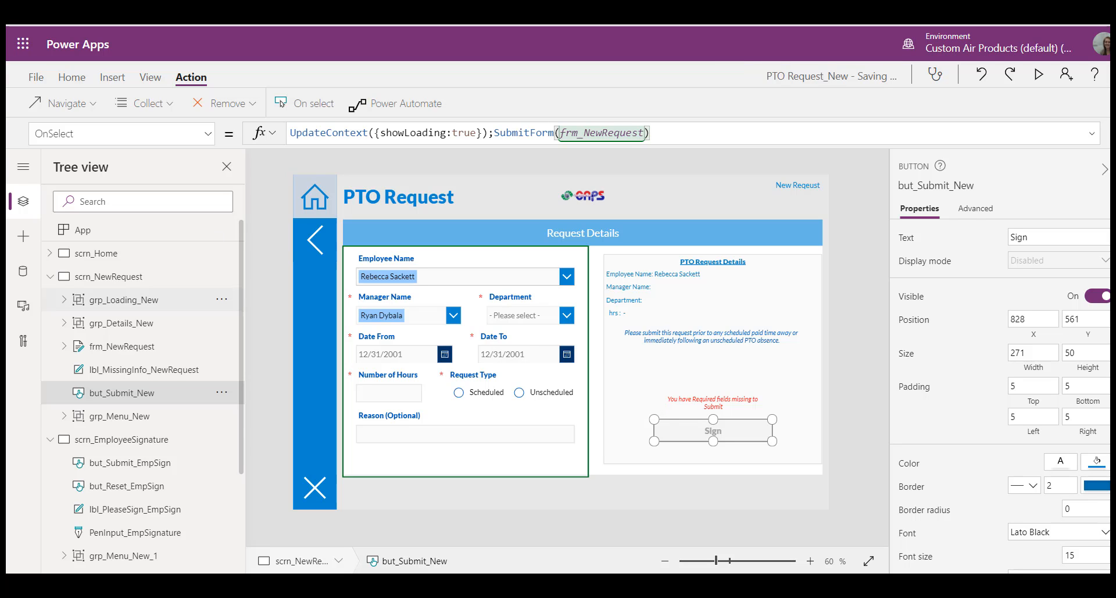
Step: Open the OnSuccess property of frm_NewRequest and clear its existing formula
click(119, 346)
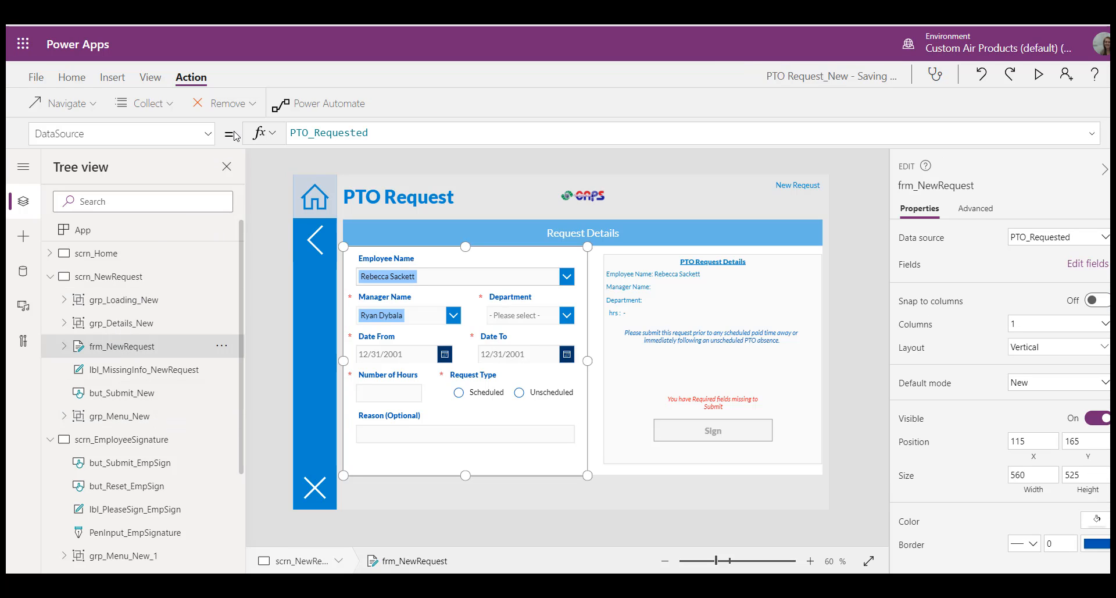
click(211, 134)
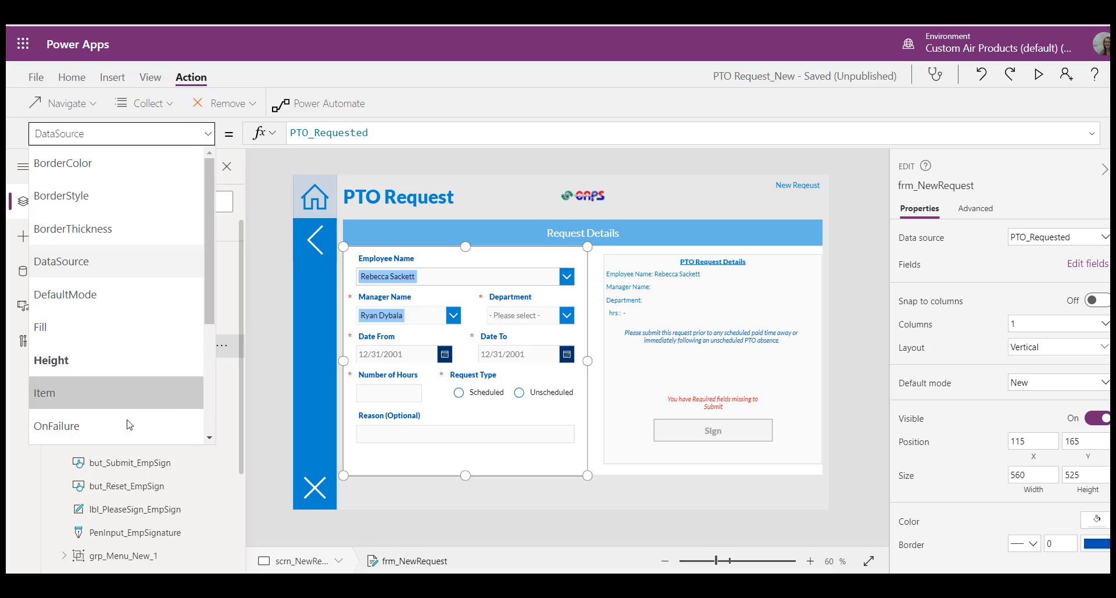
scroll(208, 306, down, 3)
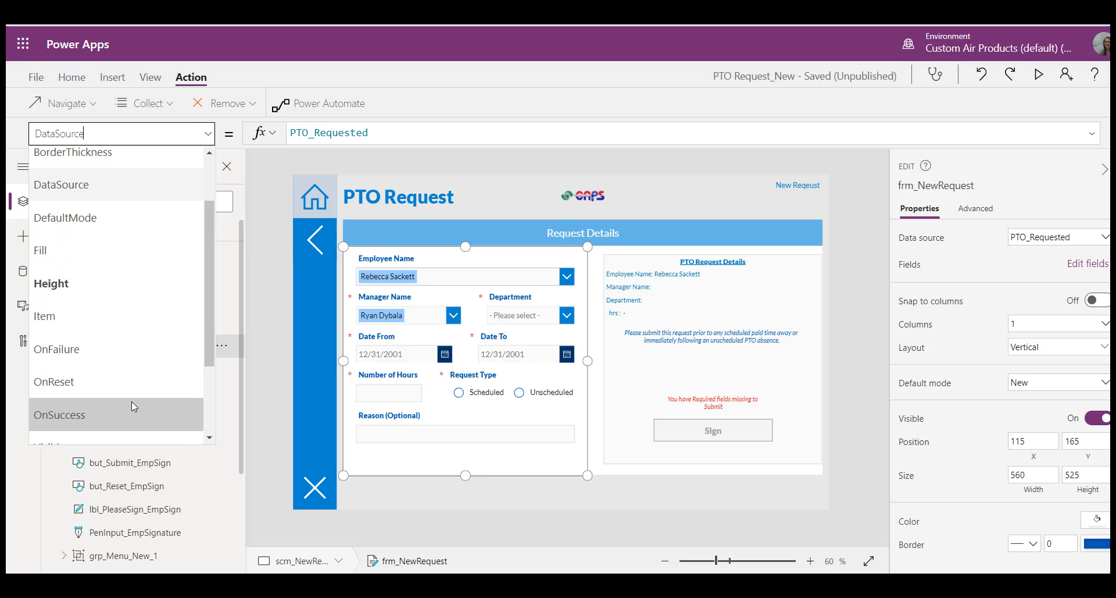
click(132, 407)
double_click(327, 130)
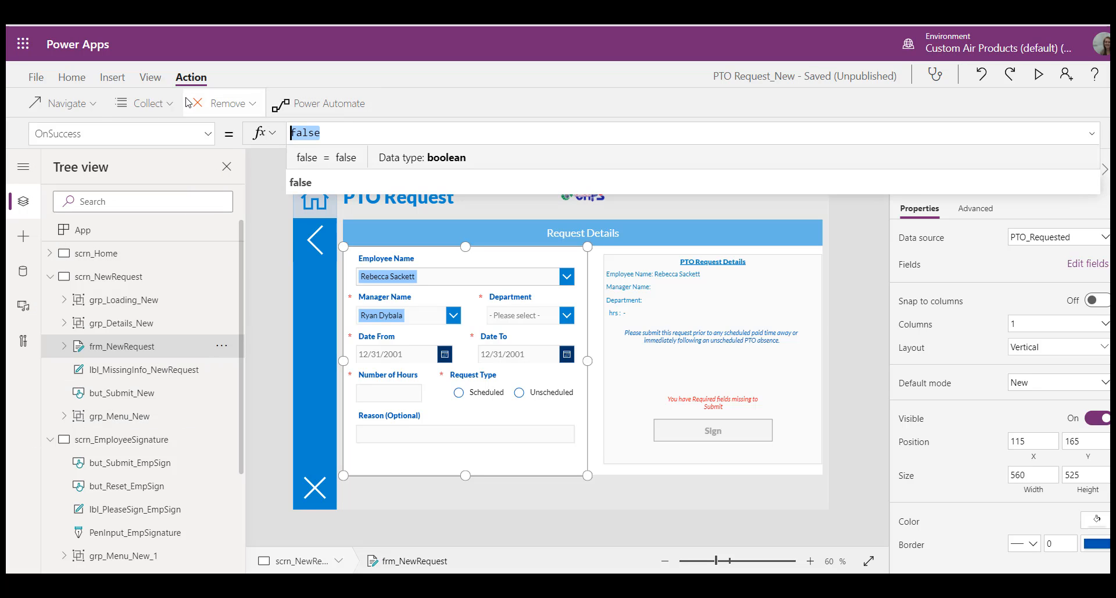
text(set)
key(BackSpace)
key(BackSpace)
key(BackSpace)
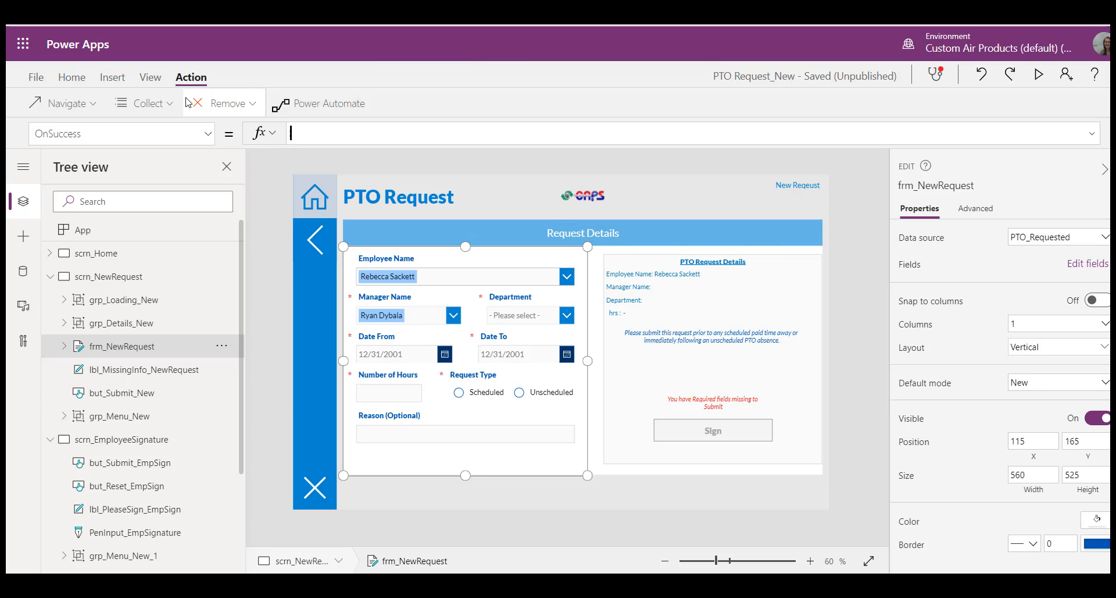
Step: In the OnSuccess of frm_NewRequest, store the submitted record's ID with Set(varReqID, frm_NewRequest.LastSubmit.ID)
text(Set(varREq)
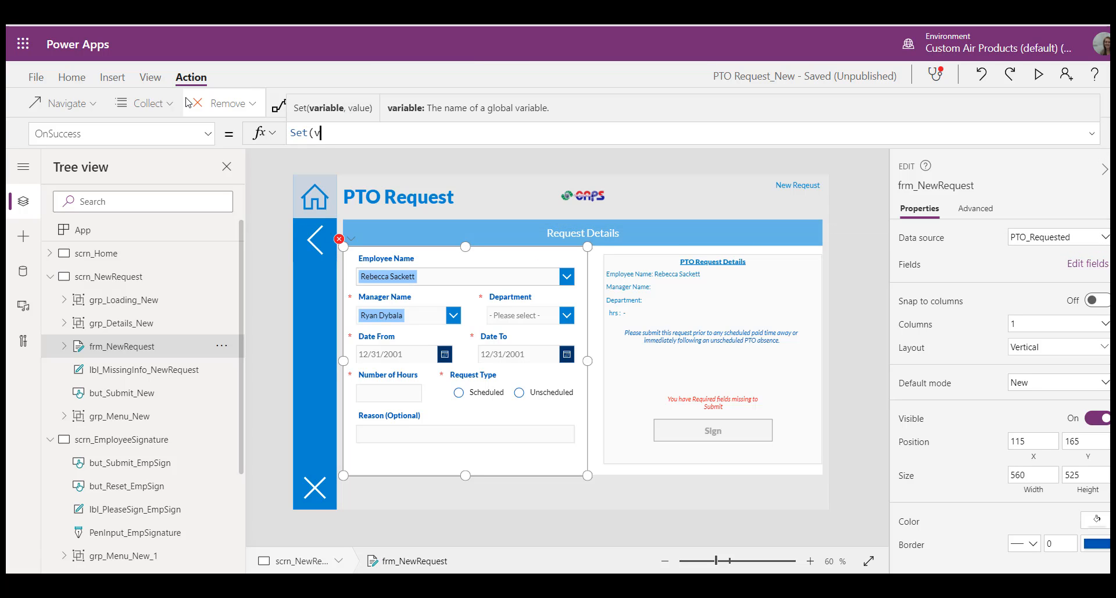
key(BackSpace)
key(BackSpace)
text(eqID, )
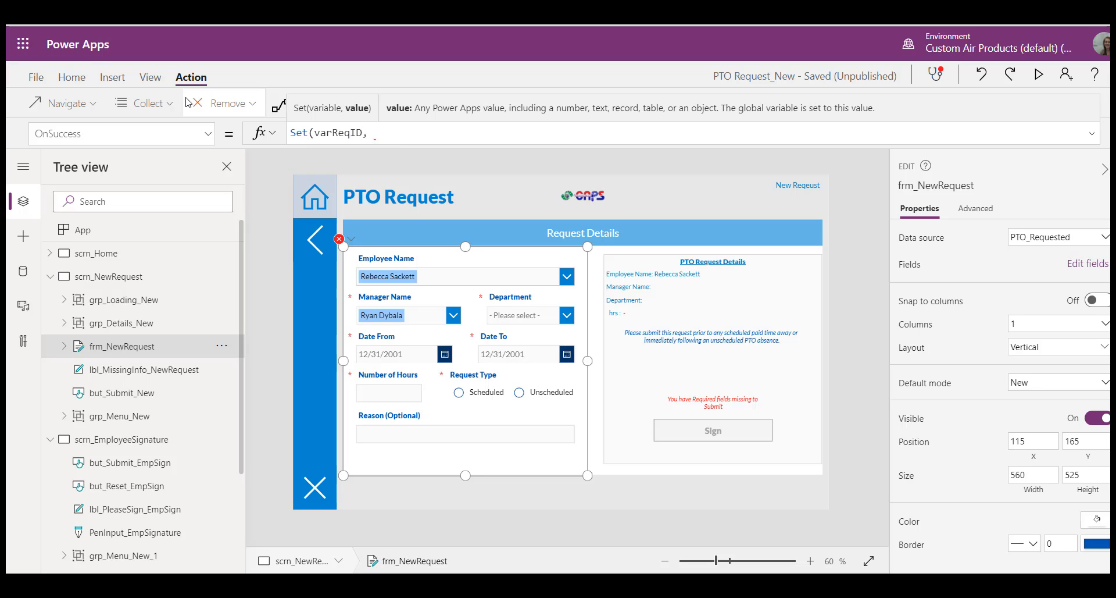
text(frm)
key(Tab)
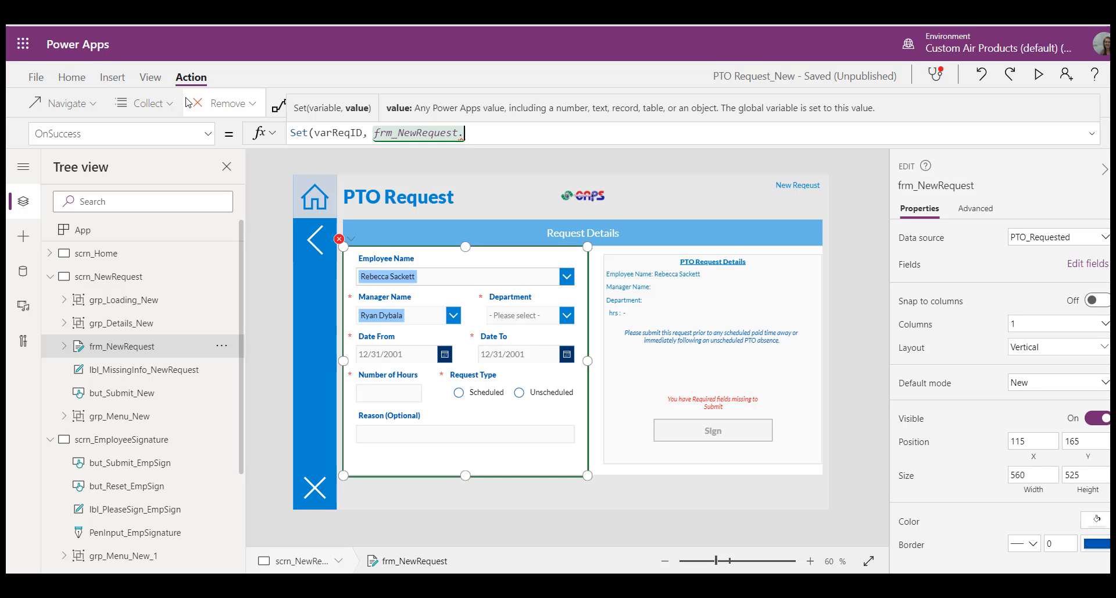
text(.LastS)
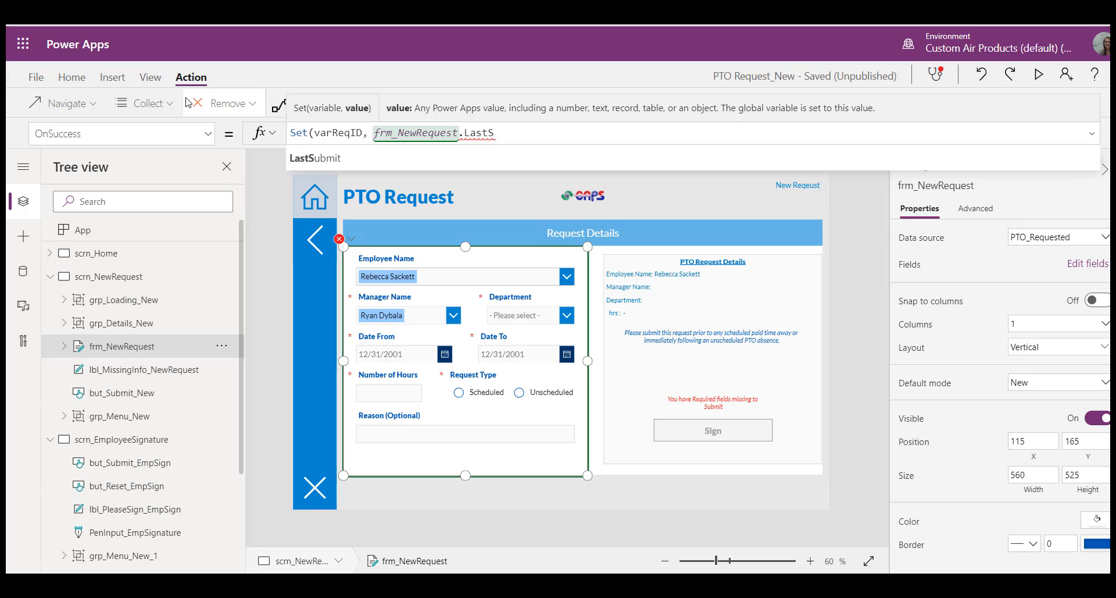
key(Tab)
text(.ID)
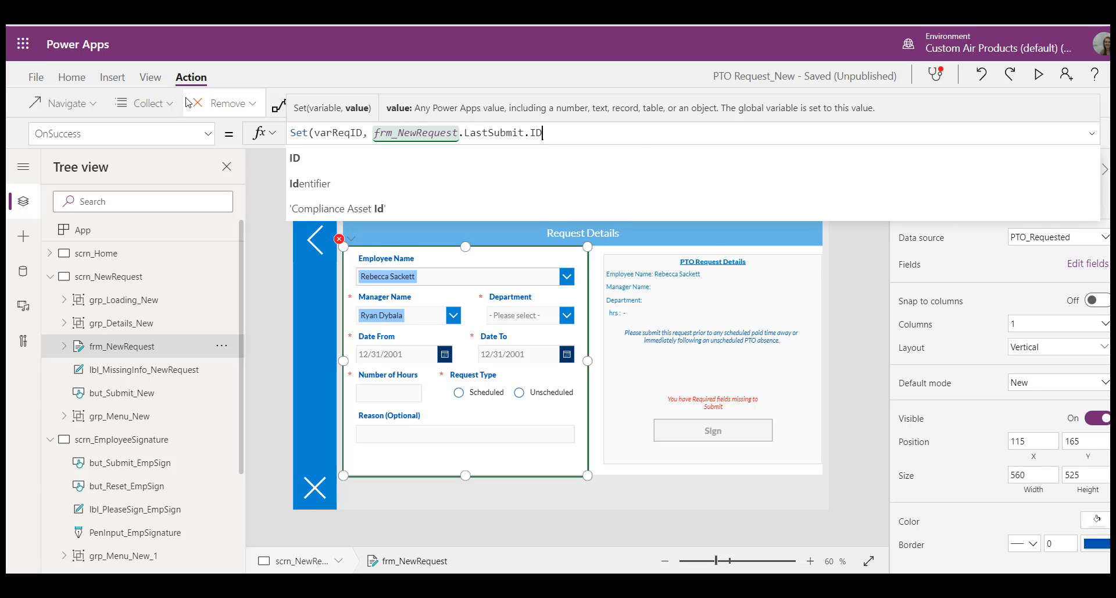
text();Nav)
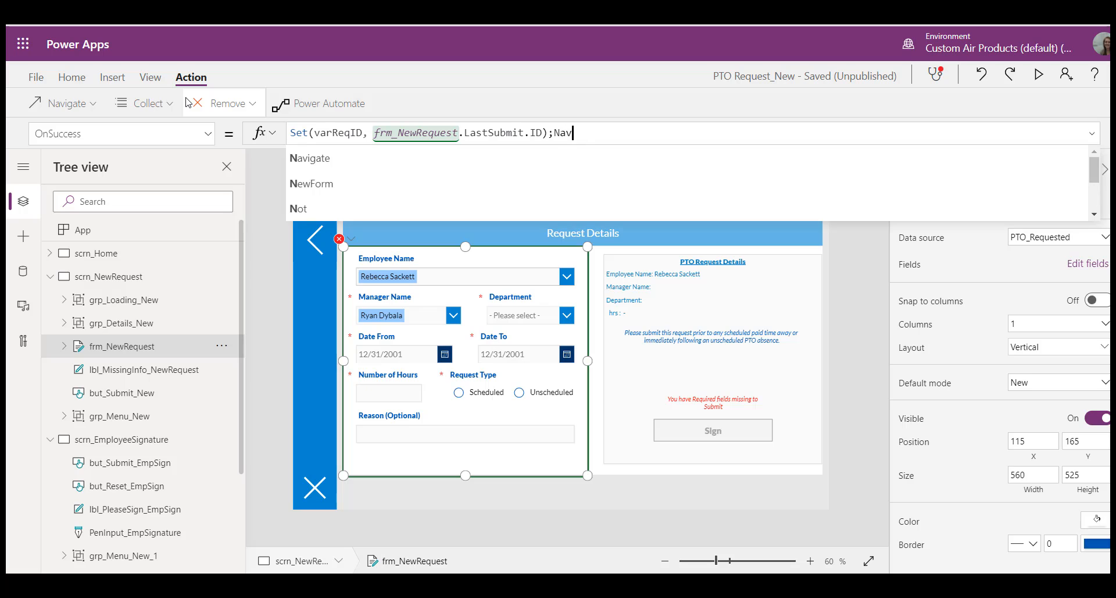
text(igate(scrn)
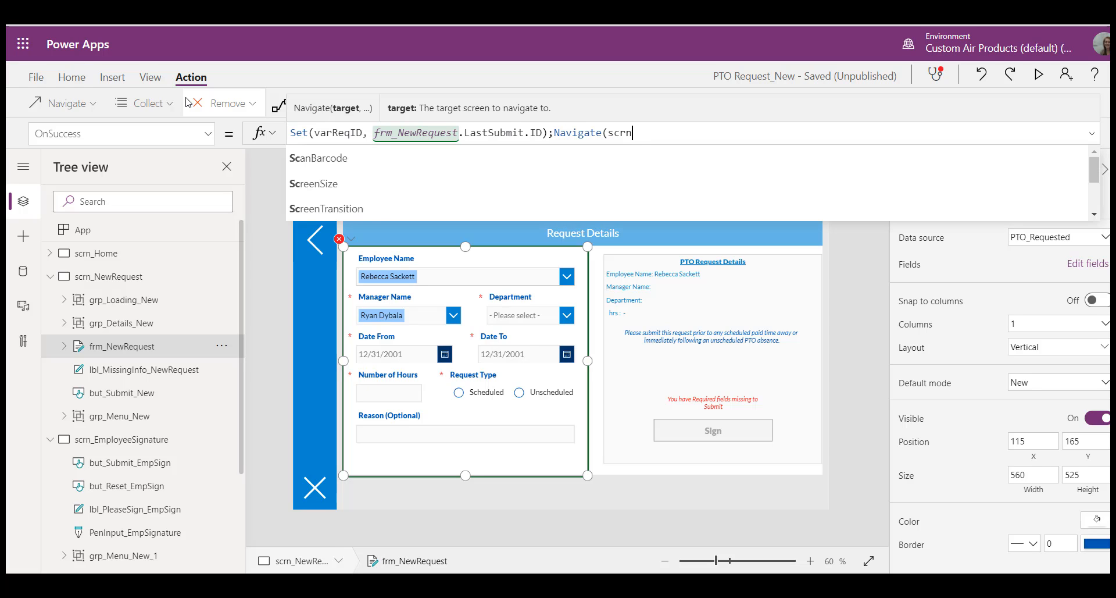
text(_Empl)
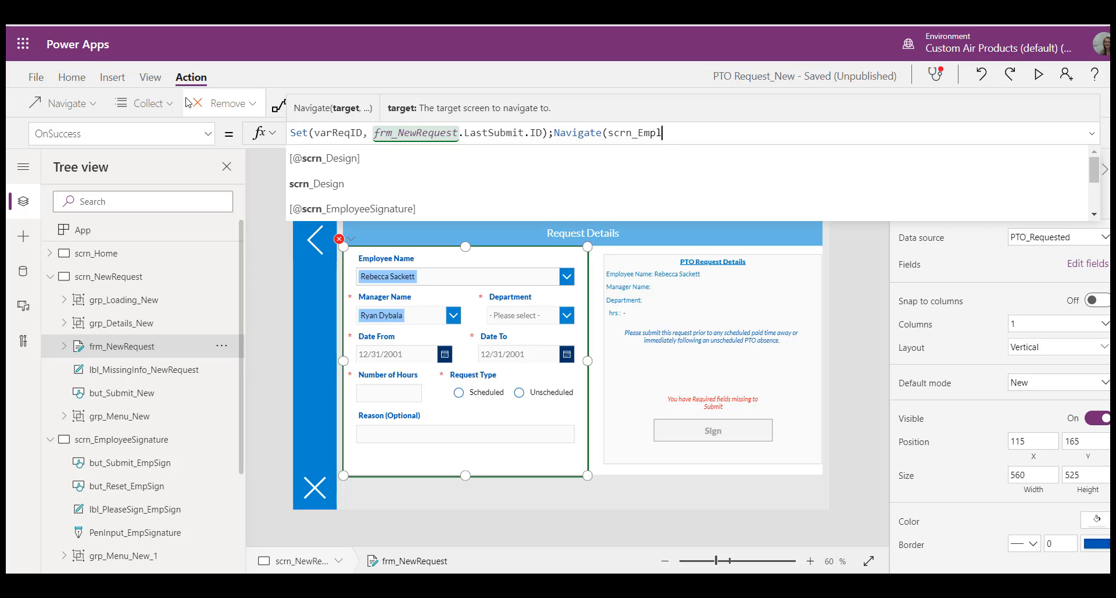
text(oyee)
Step: Extend the form's OnSuccess formula with Navigate(scrn_EmployeeSignature,Cover) after the Set call
key(Tab)
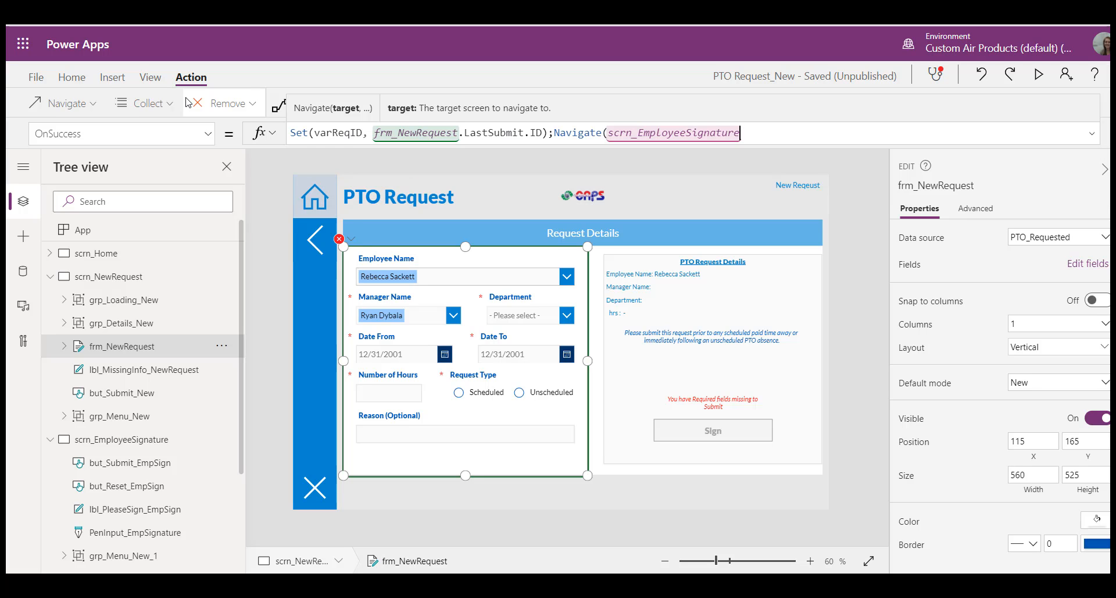
text(,Cover))
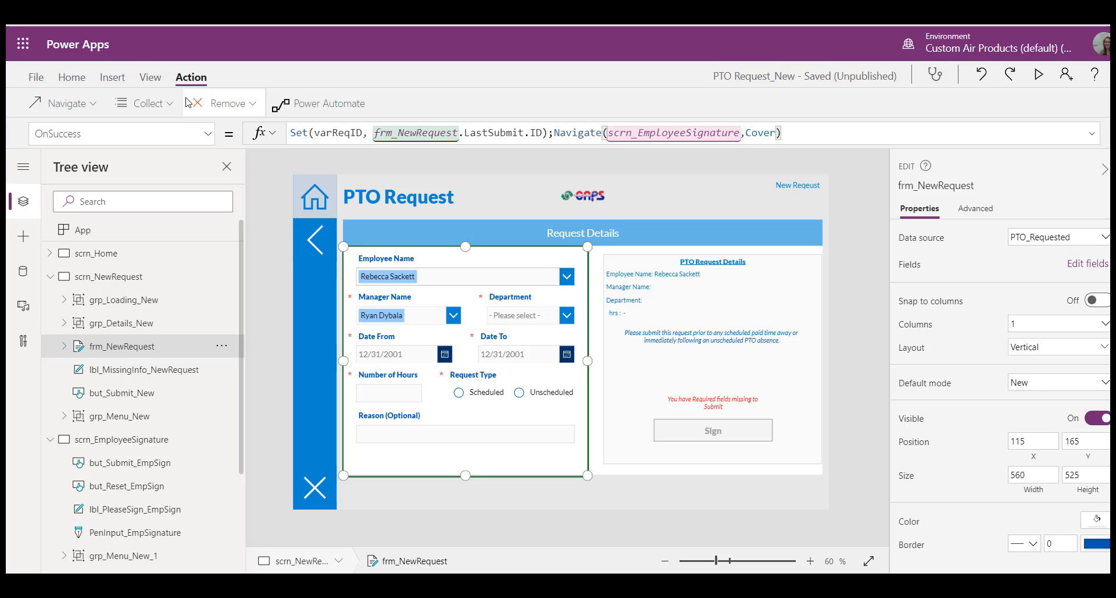
Step: On scrn_EmployeeSignature, replace the empty first argument of the flow's Run call in but_Submit_EmpSign with varReqID
click(150, 438)
click(539, 396)
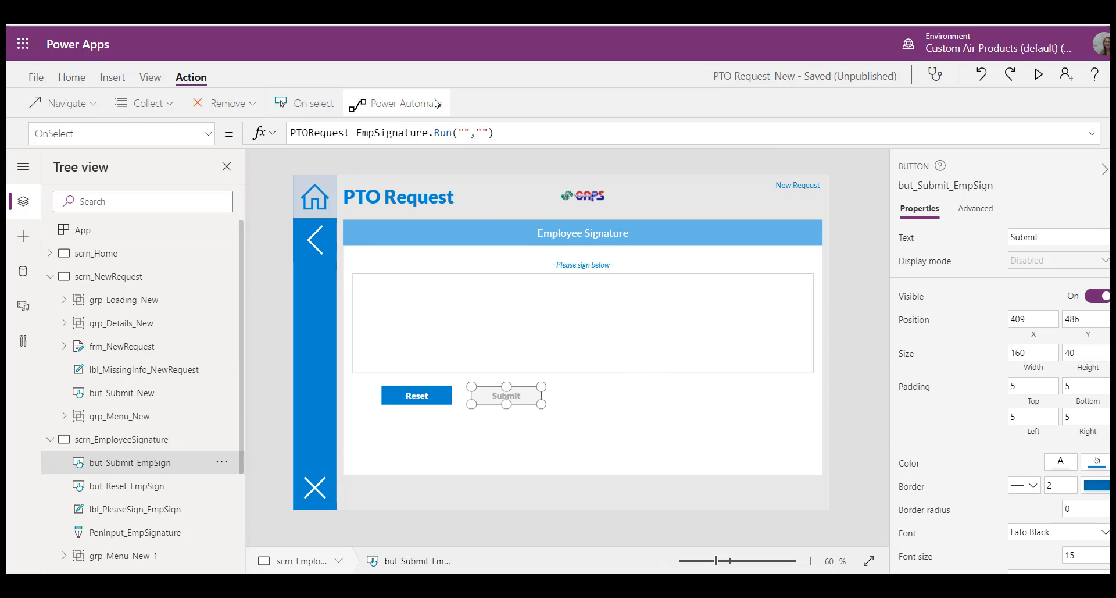
click(466, 132)
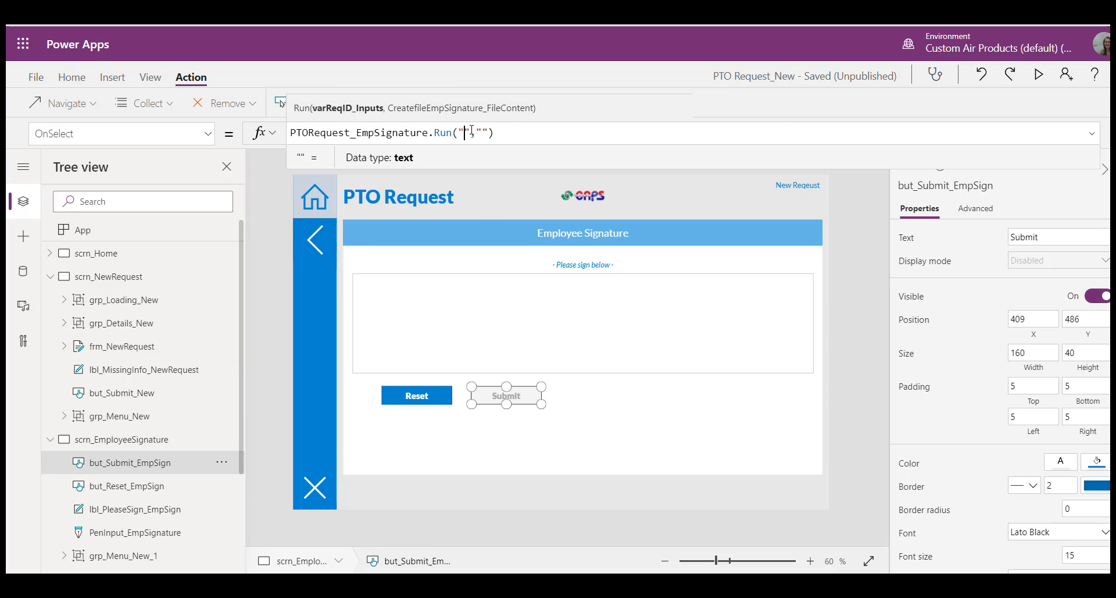
drag(472, 132, 462, 132)
text(varR)
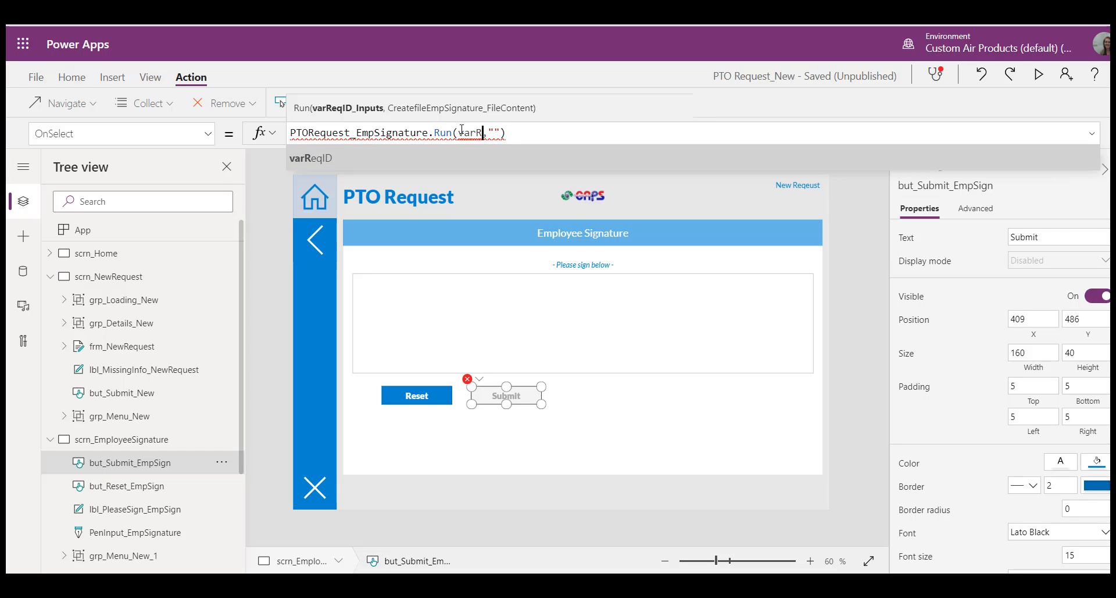
key(Tab)
Step: Enlarge the formula editor, remove the empty second argument of the Run call and start a new line there
click(514, 133)
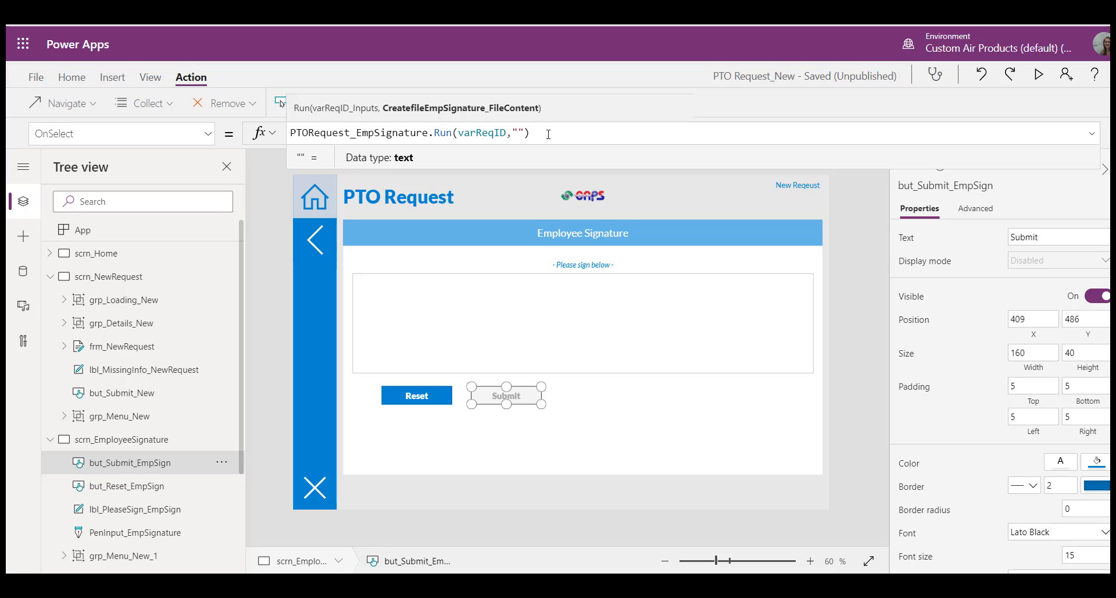
drag(617, 168, 609, 456)
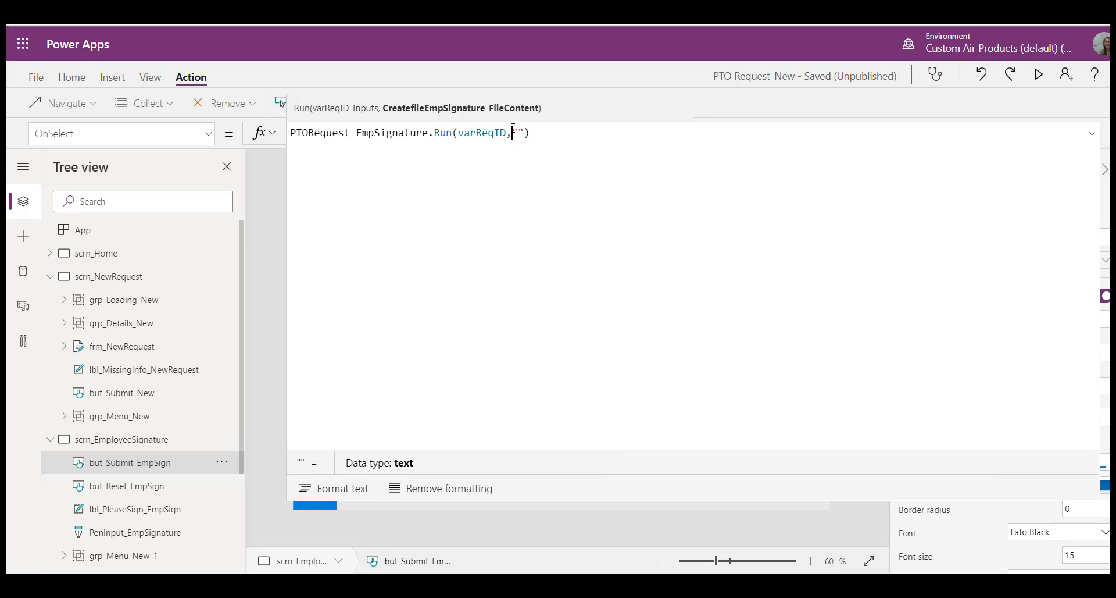
drag(513, 132, 523, 133)
key(BackSpace)
key(Return)
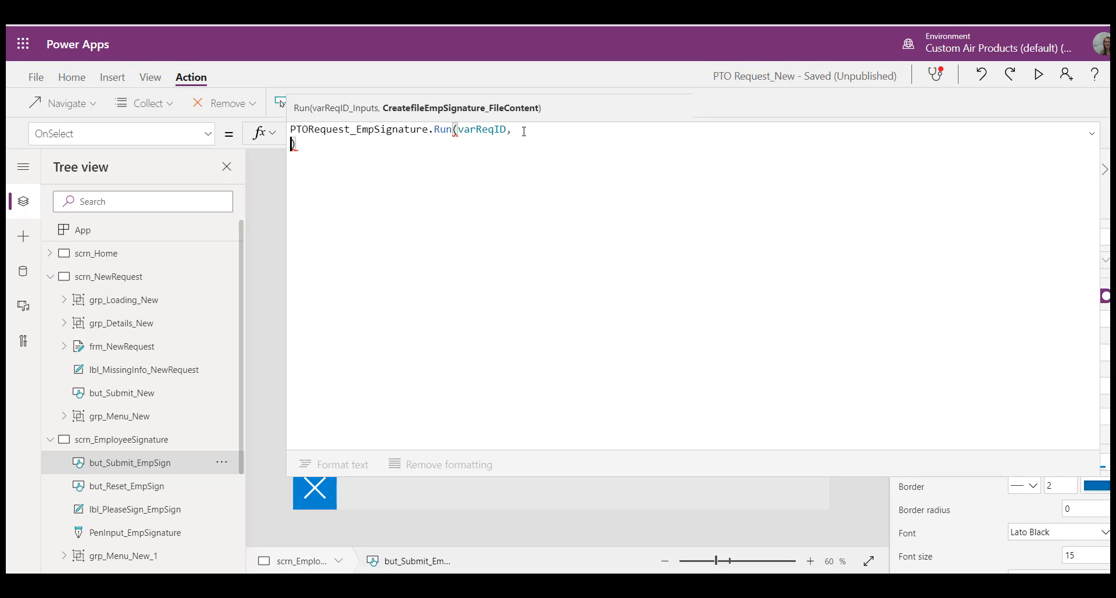
Step: Start the Run call's second argument with Mid(JSON(PenInput_EmpSignature.Image, IncludeBinaryData),24, on the new line
text(Mid(JSON()
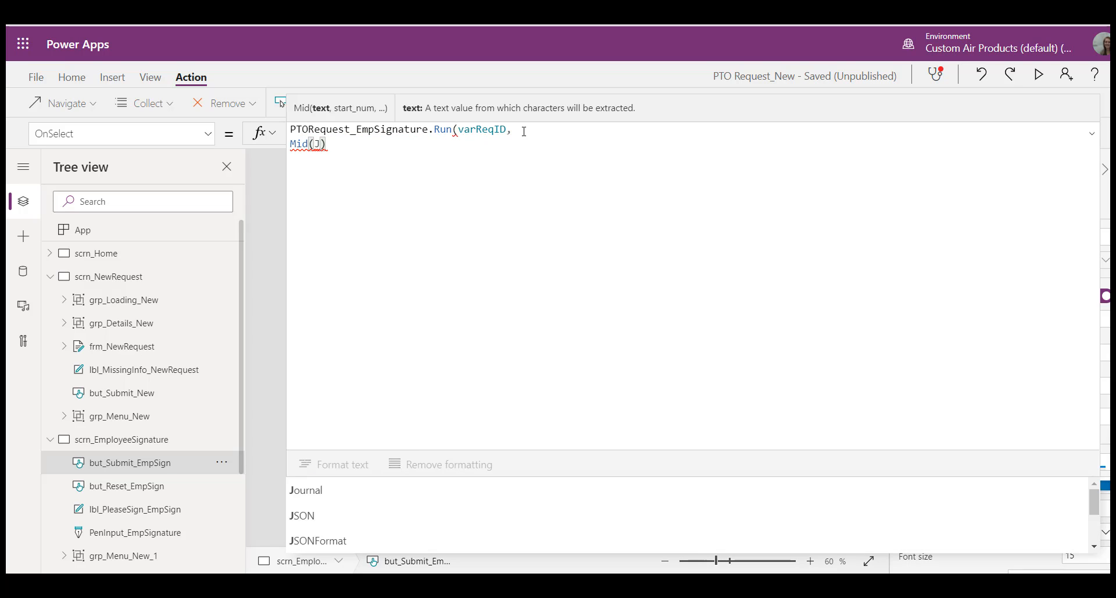
text(PenInput_EmpSignature)
key(Down)
key(Down)
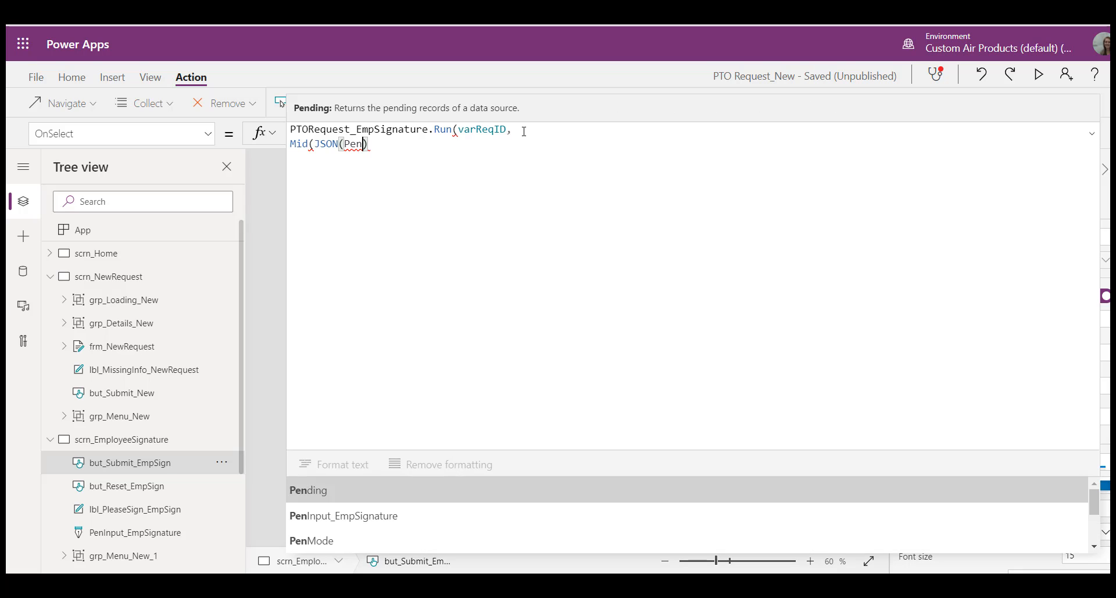
key(Tab)
text(.Image, Includ)
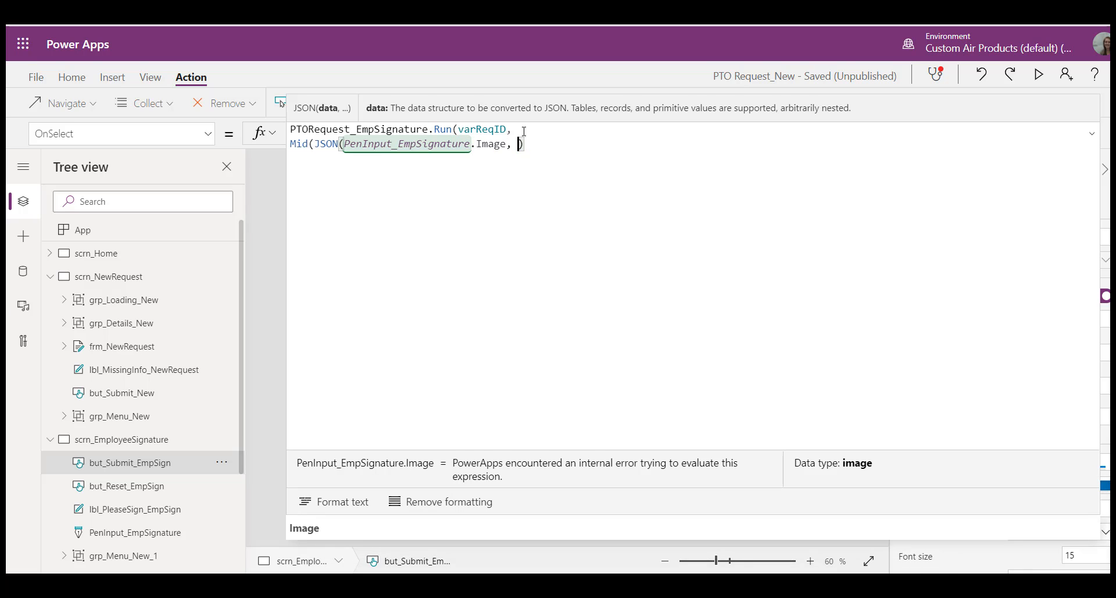
key(Tab)
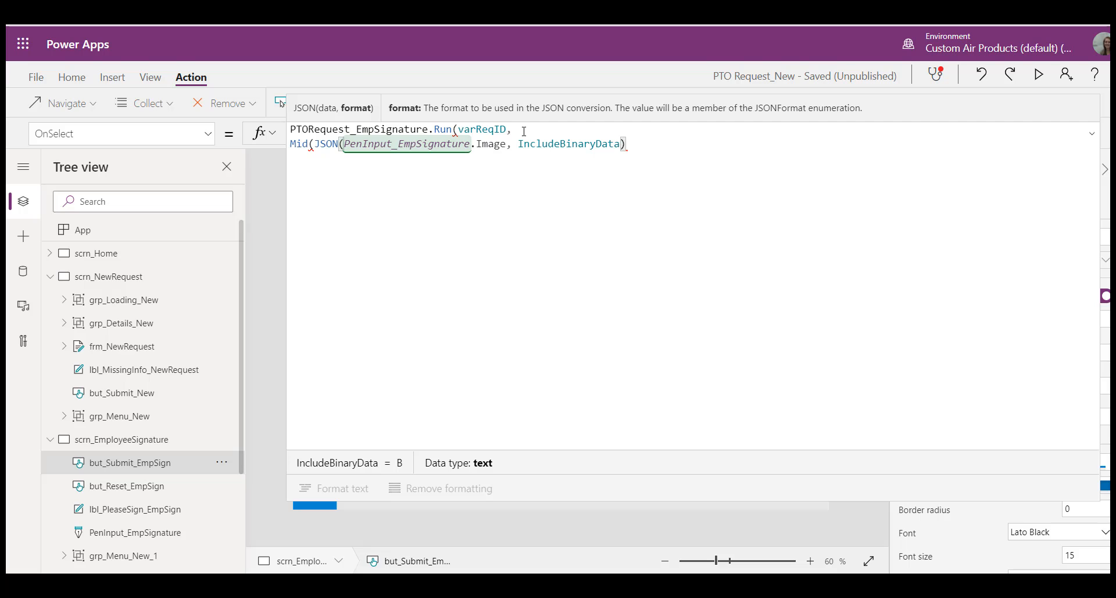
text(),24, )
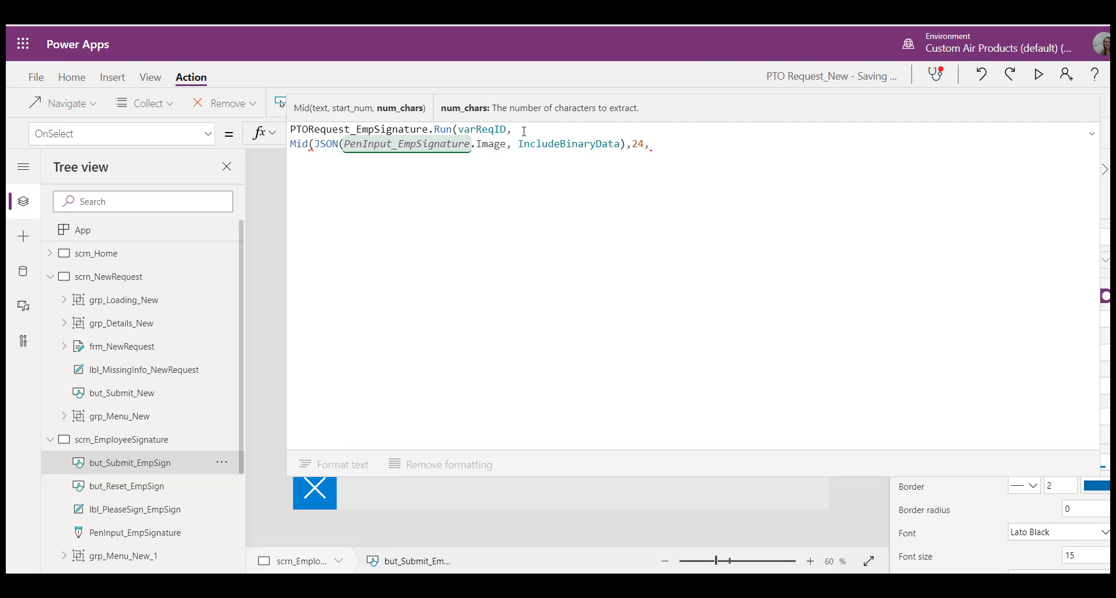
text(Len(JS)
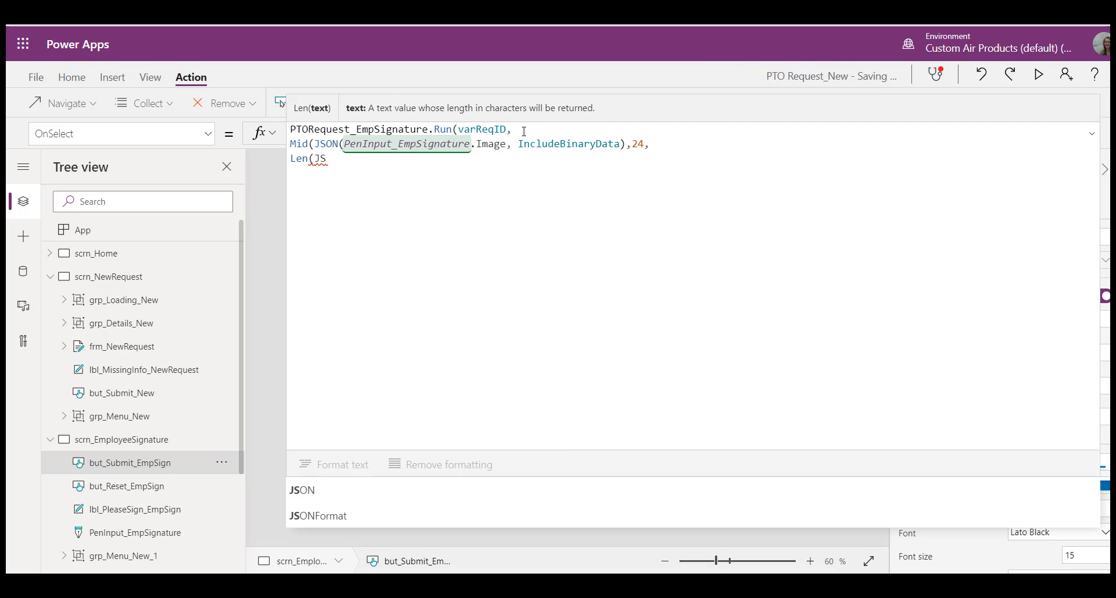
text(ON(PenIn)
Step: On a new line, complete the Mid and Run calls with Len(JSON(PenInput_EmpSignature.Image, IncludeBinaryData))-24))
key(Tab)
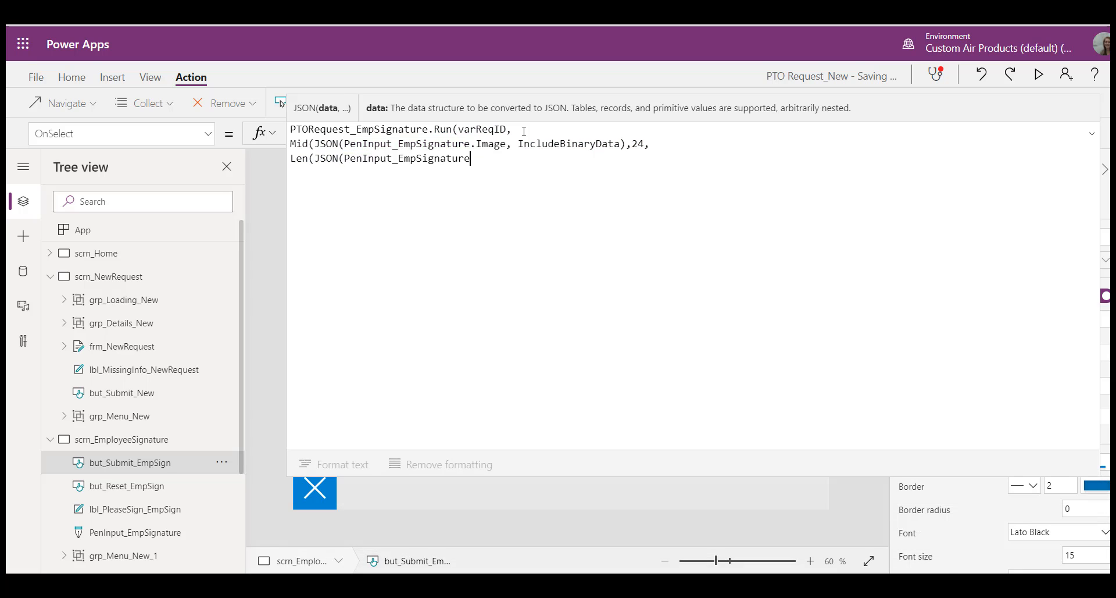
text(.Image, Include)
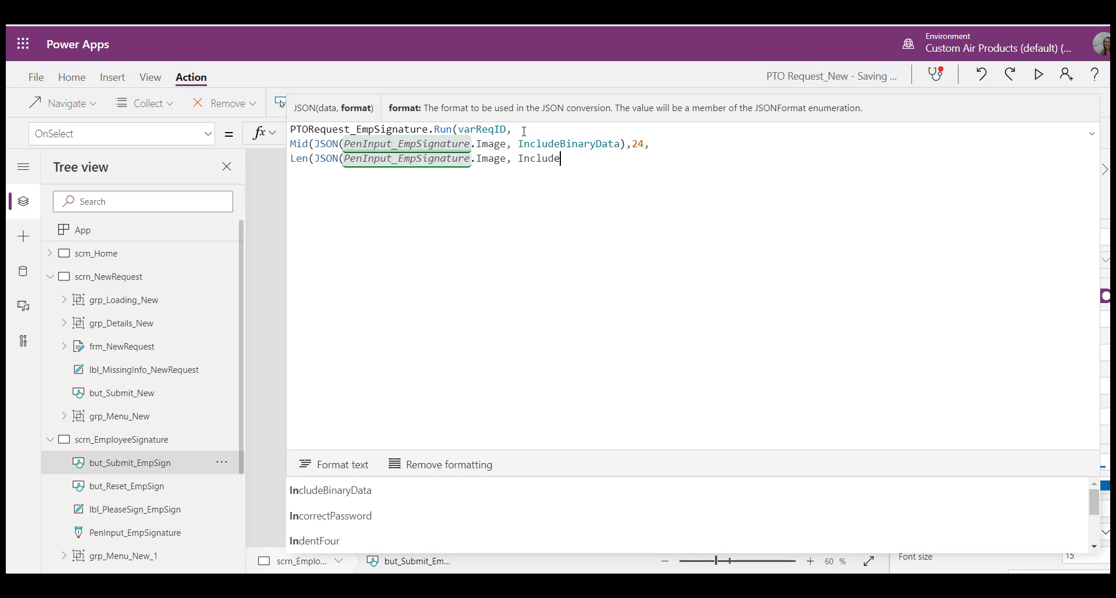
key(Tab)
text())
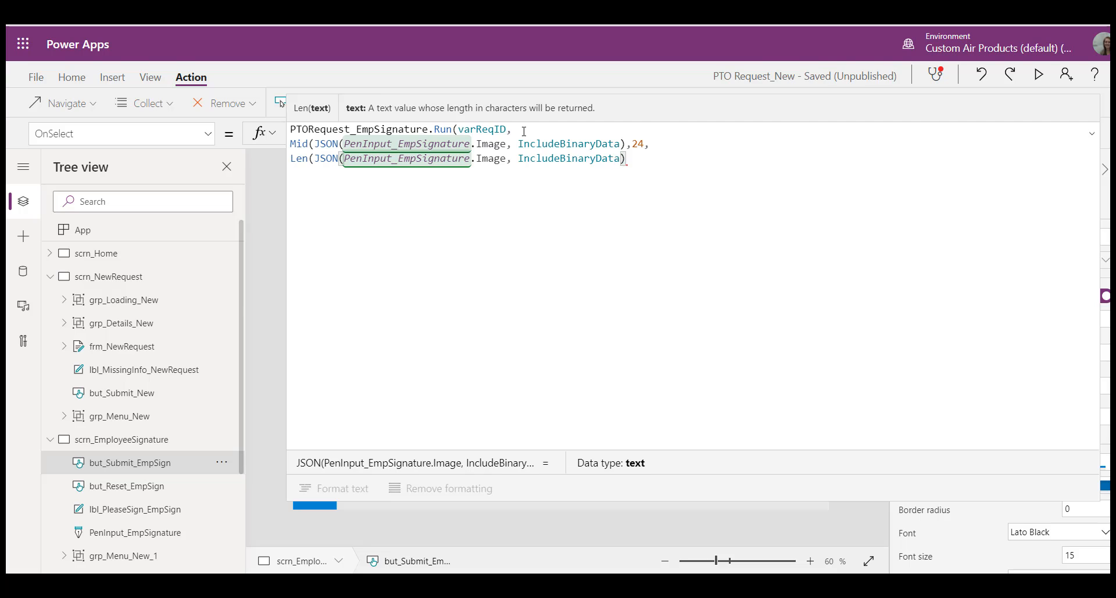
text()-24)
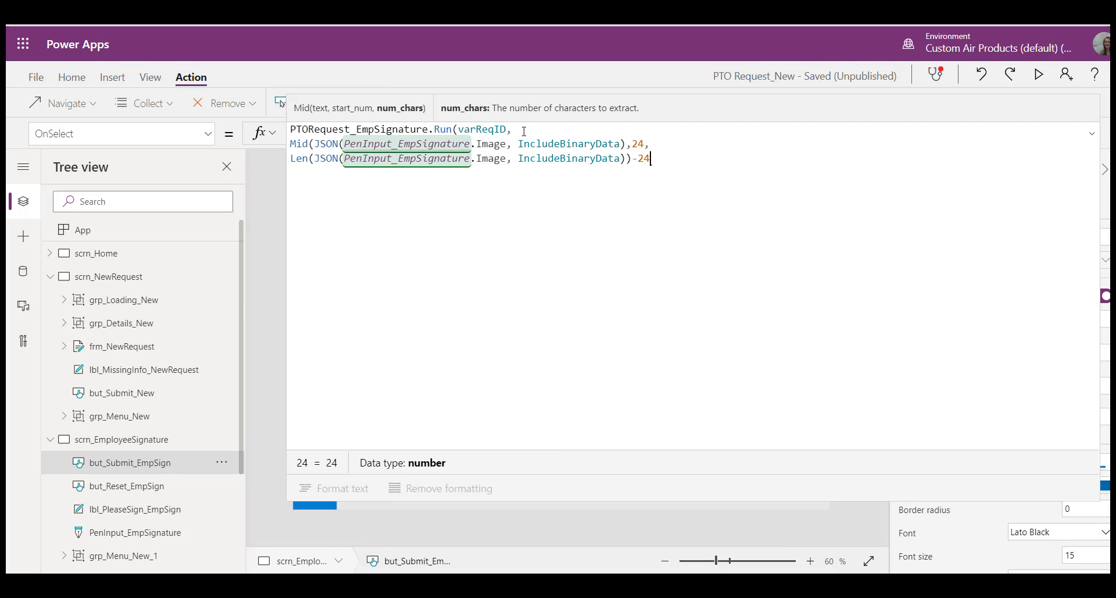
text())
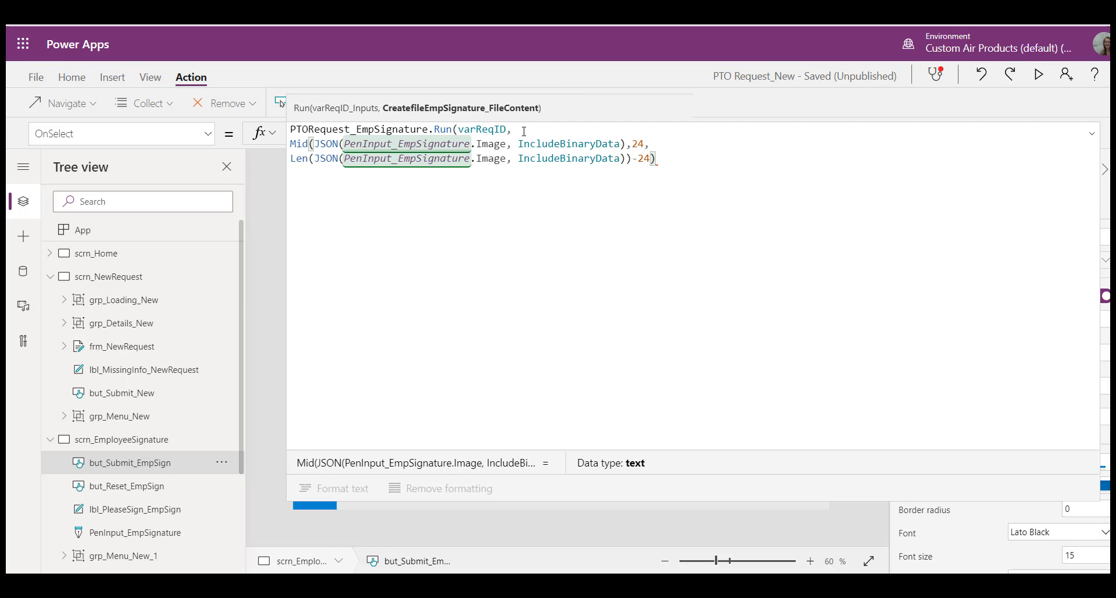
text())
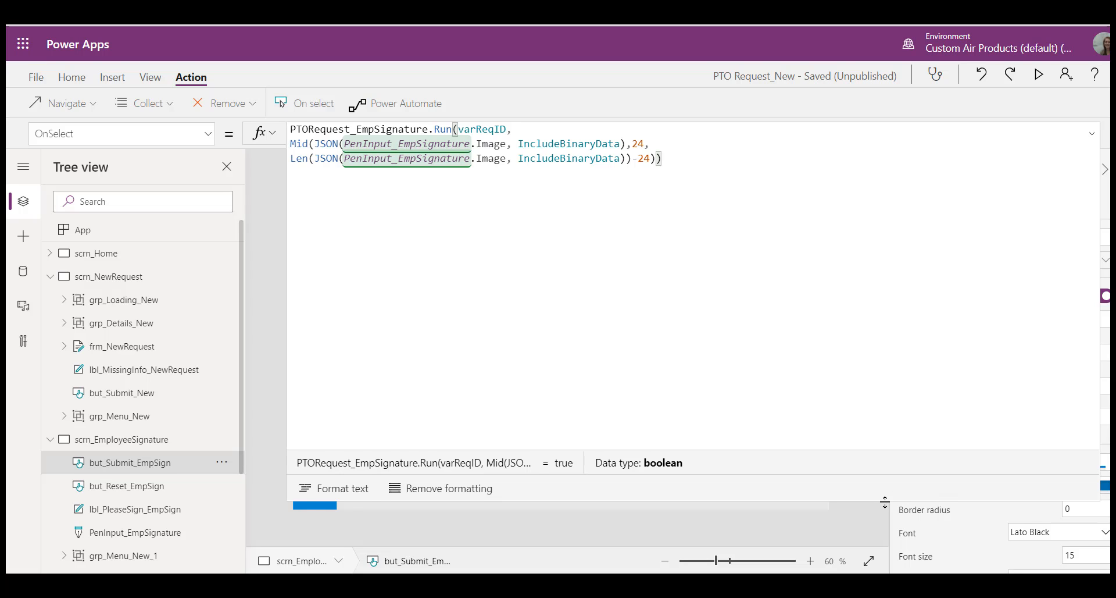
drag(885, 502, 847, 497)
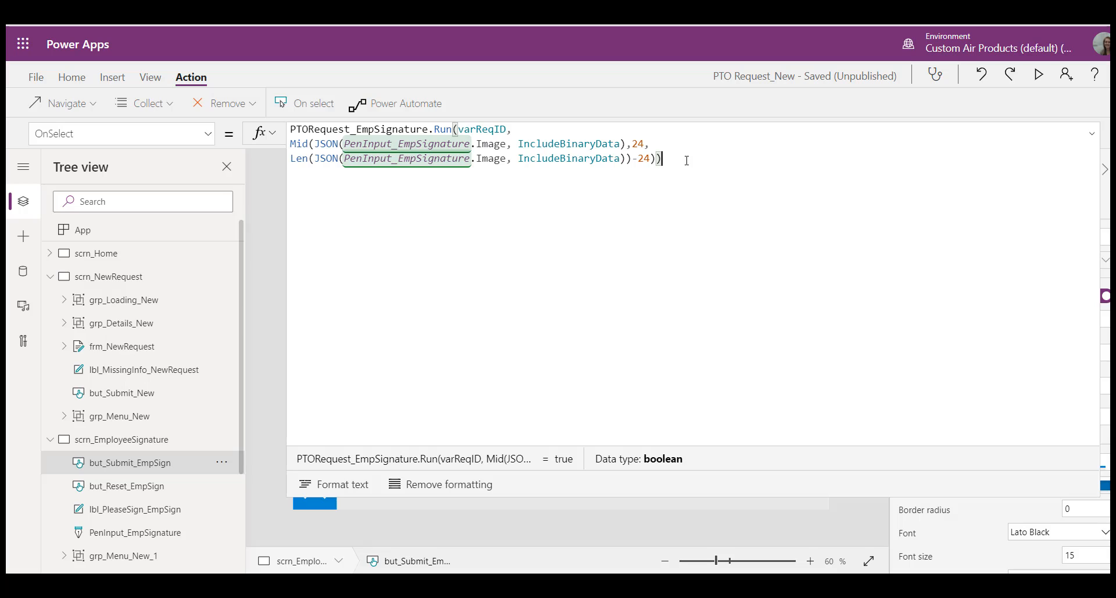
Step: After the Run call, start a Patch on PTO_Requested that targets the record LookUp(PTO_Requested, ID=varReqID)
text(;)
key(Return)
text(Patch()
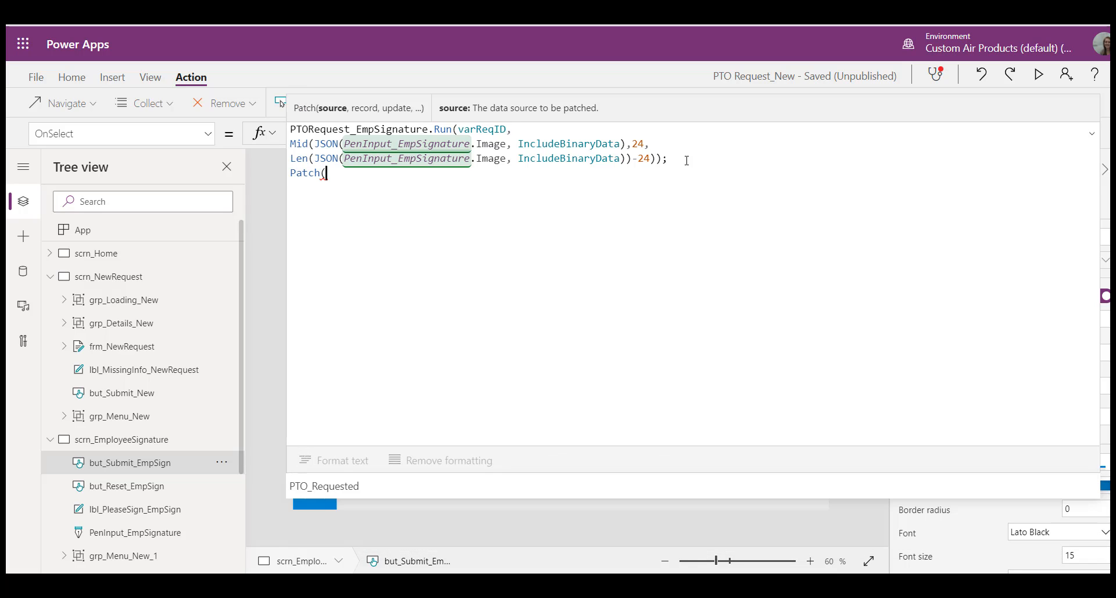
key(Tab)
text(, )
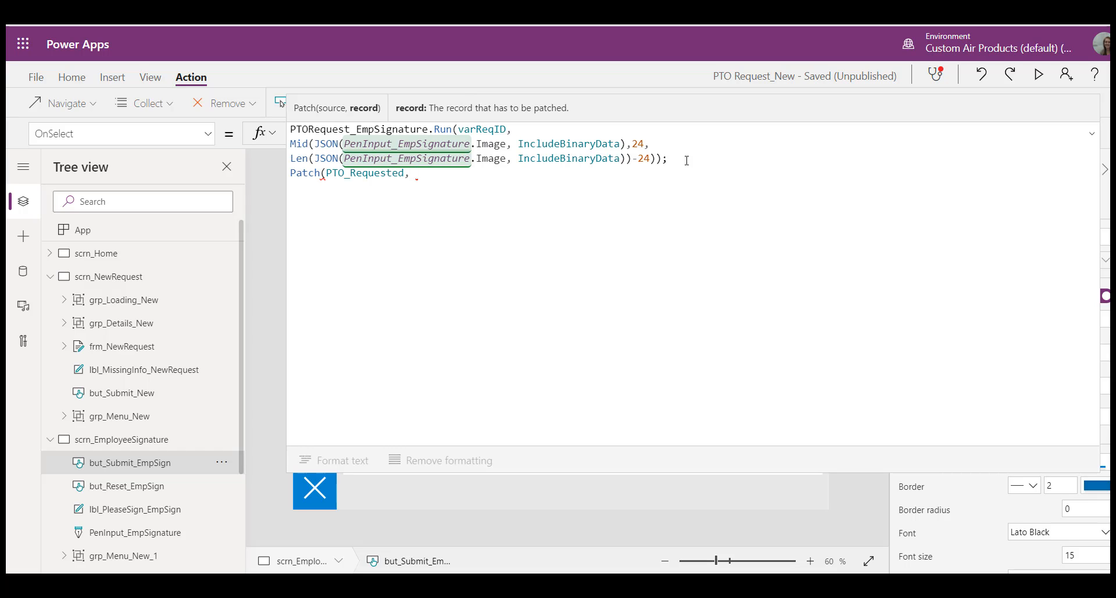
text(LookUP)
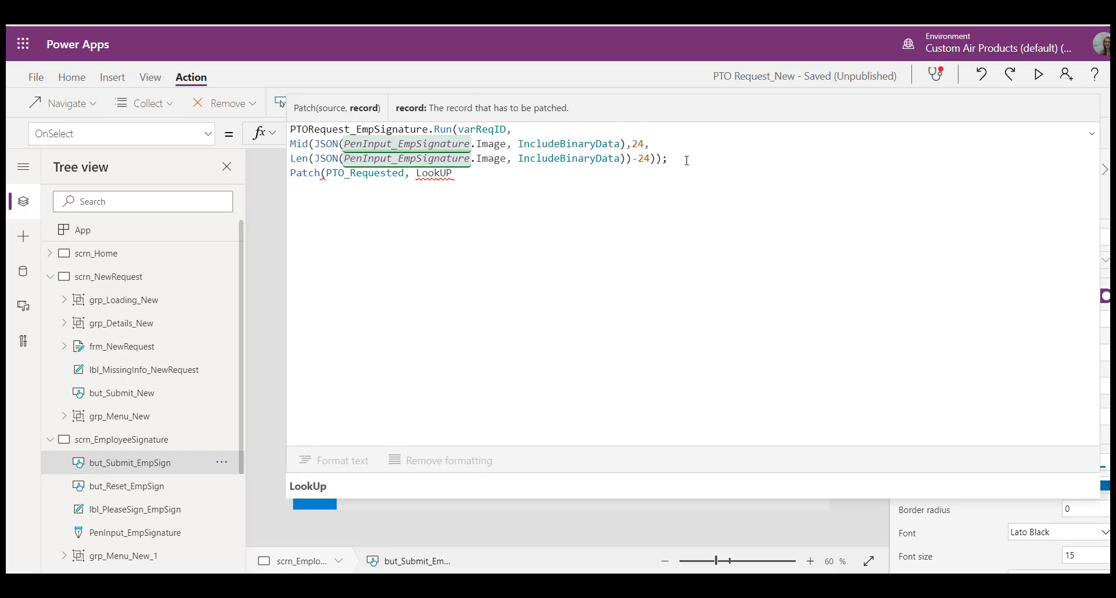
key(Tab)
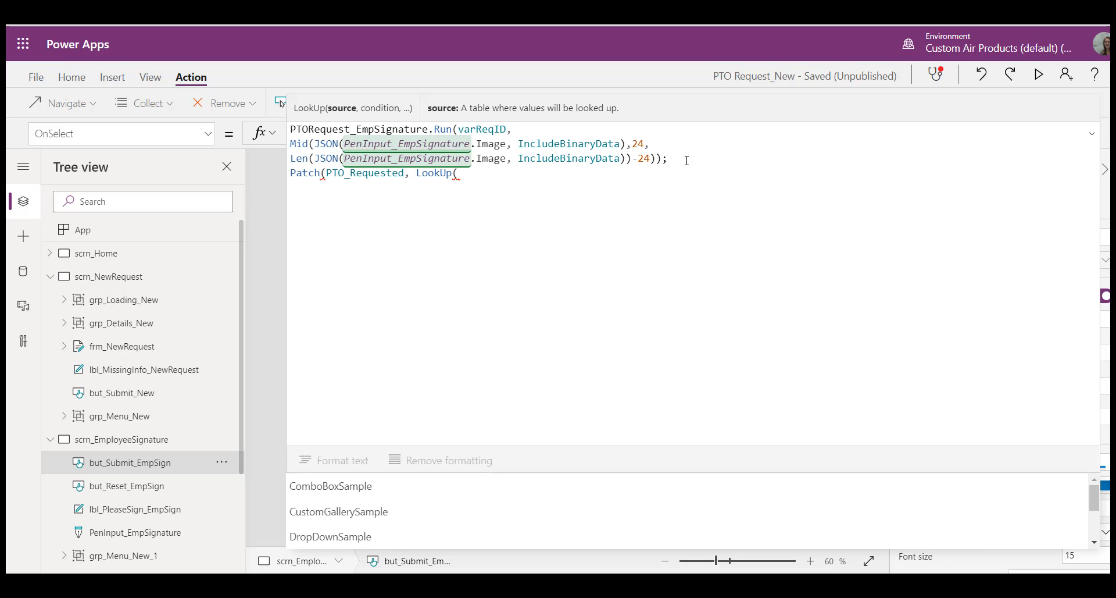
text(PTO)
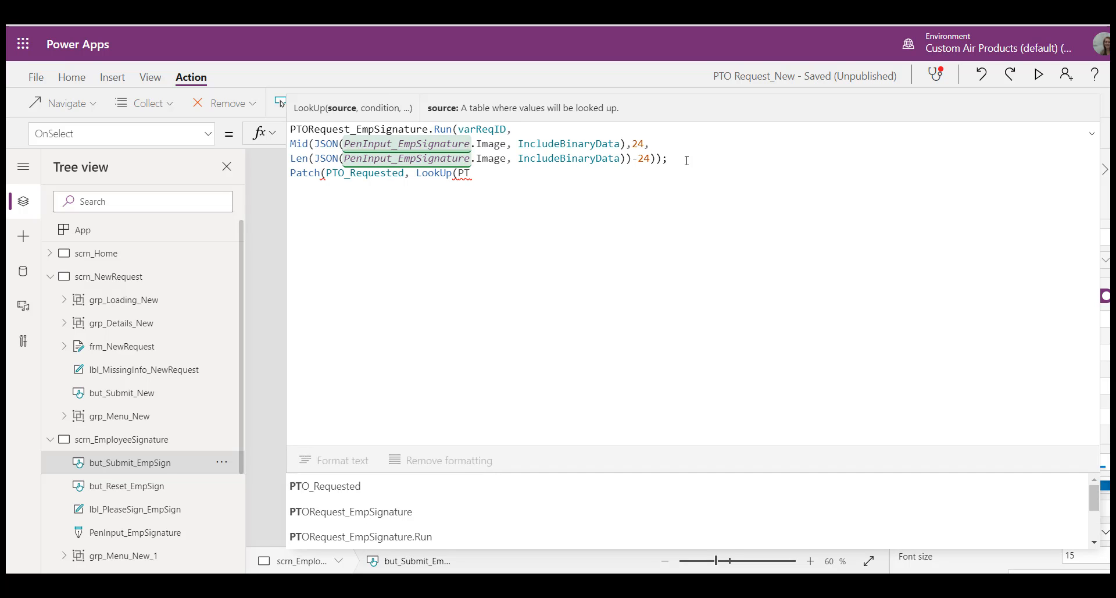
key(Tab)
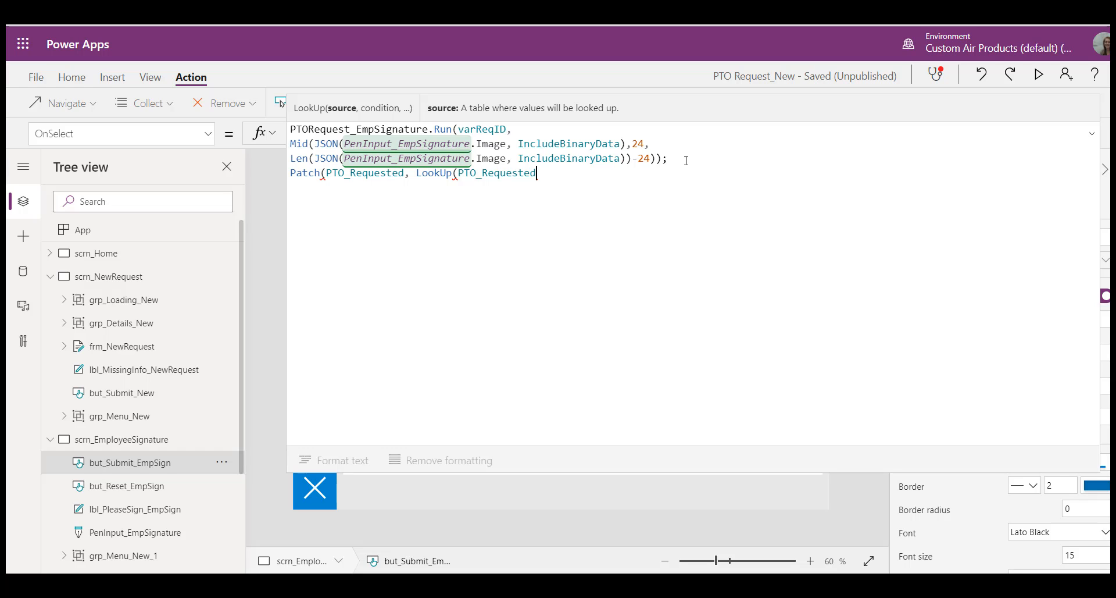
text(, ID=var)
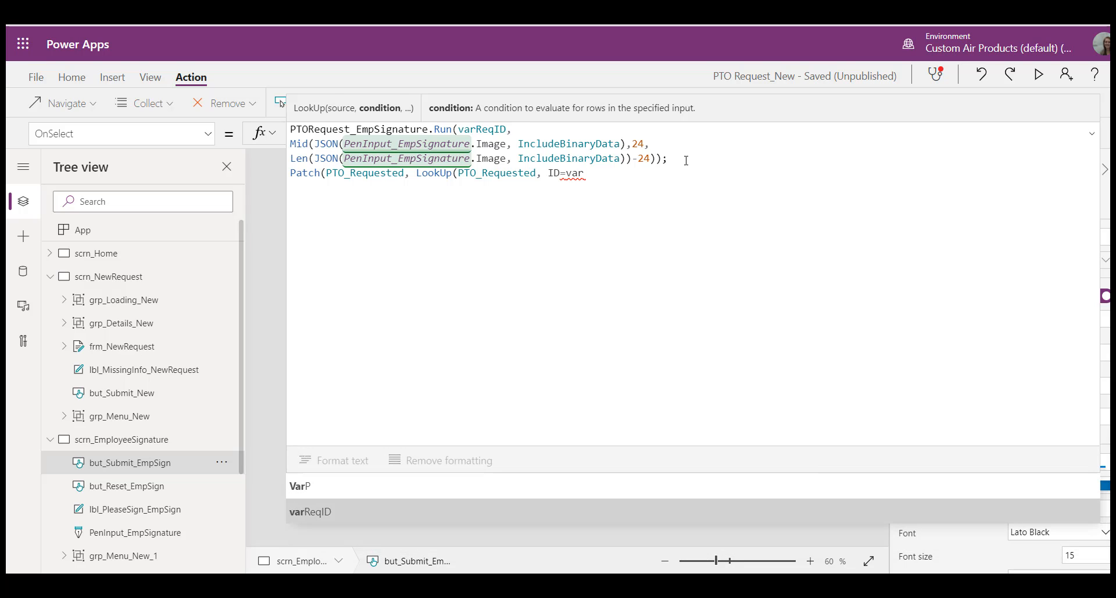
text(ReqID))
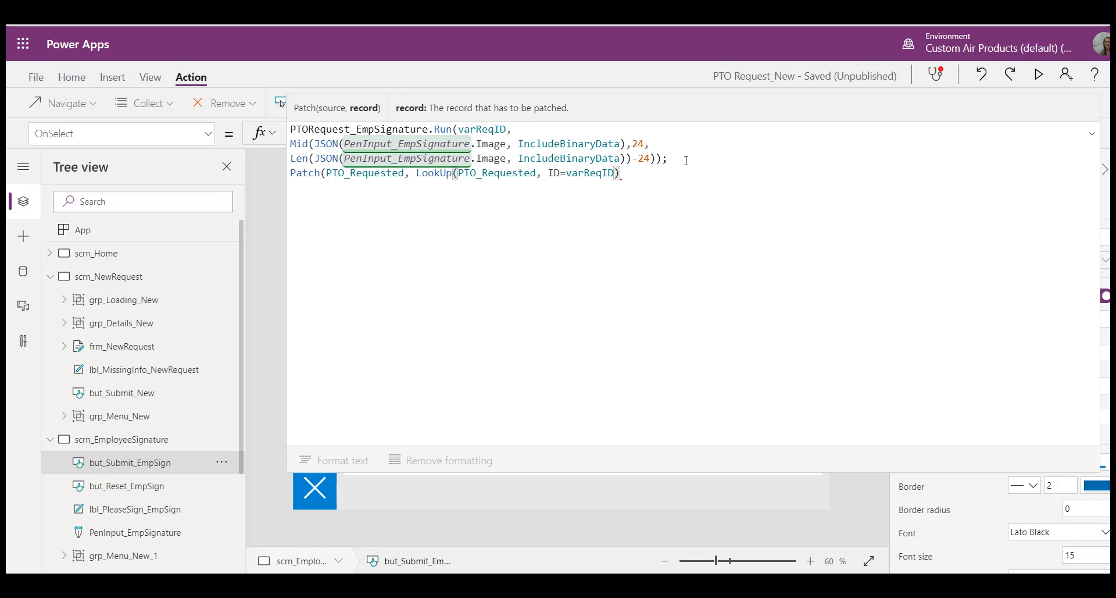
text(,{)
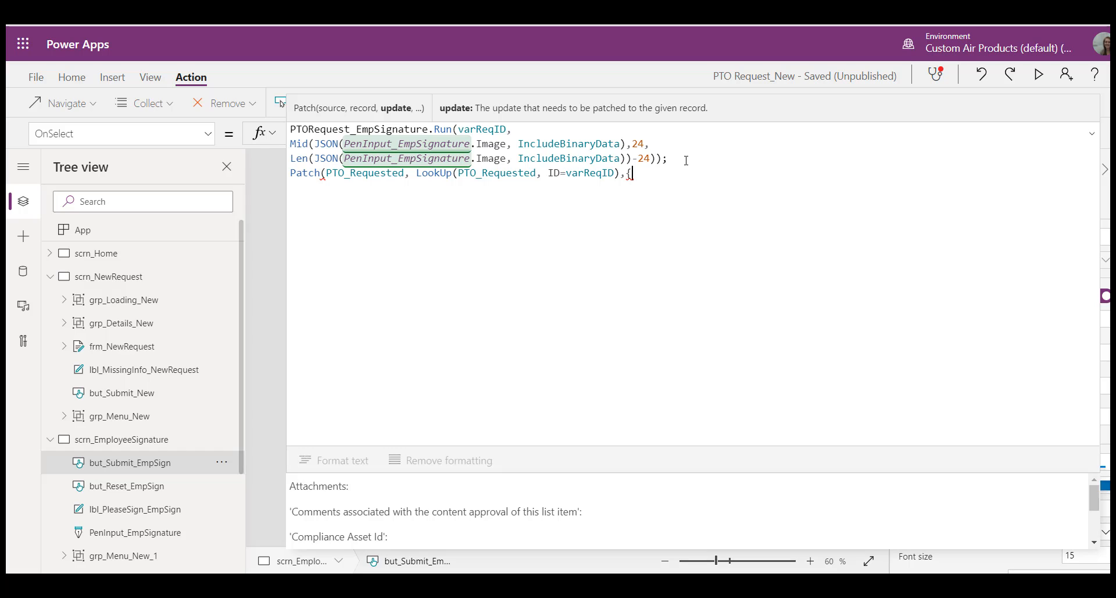
text(Status)
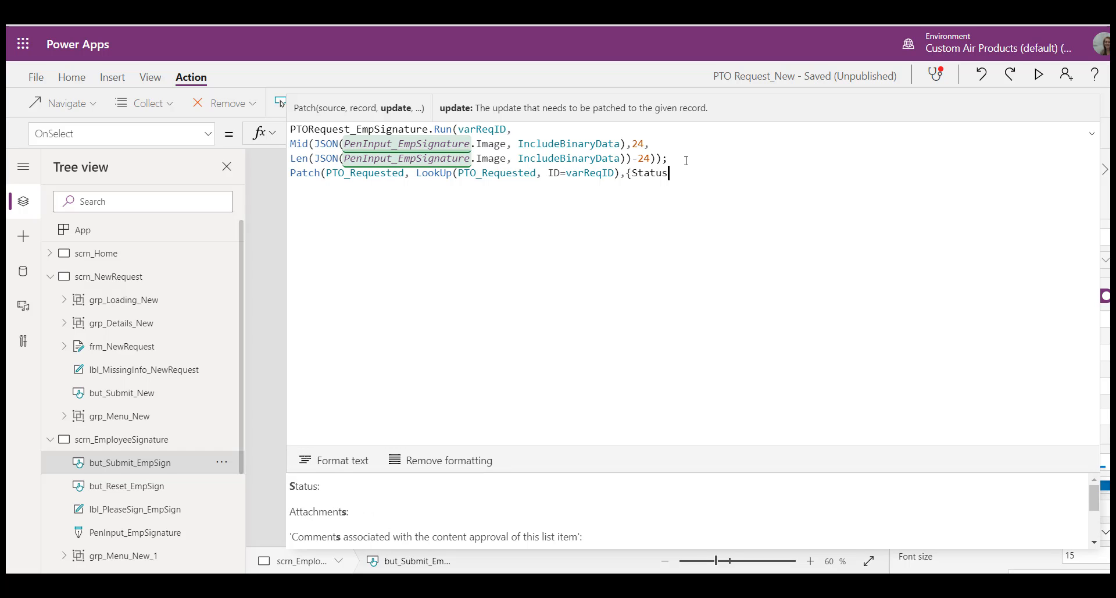
text(:"Si)
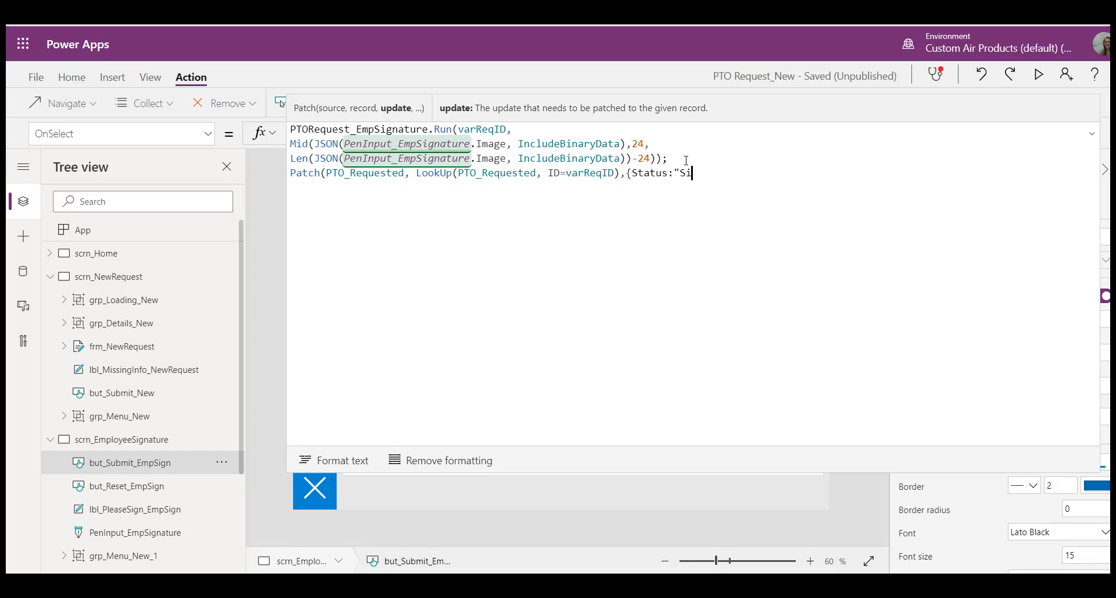
Step: Complete the Patch call with the update record {Status:"Employee Signed"}
key(BackSpace)
key(BackSpace)
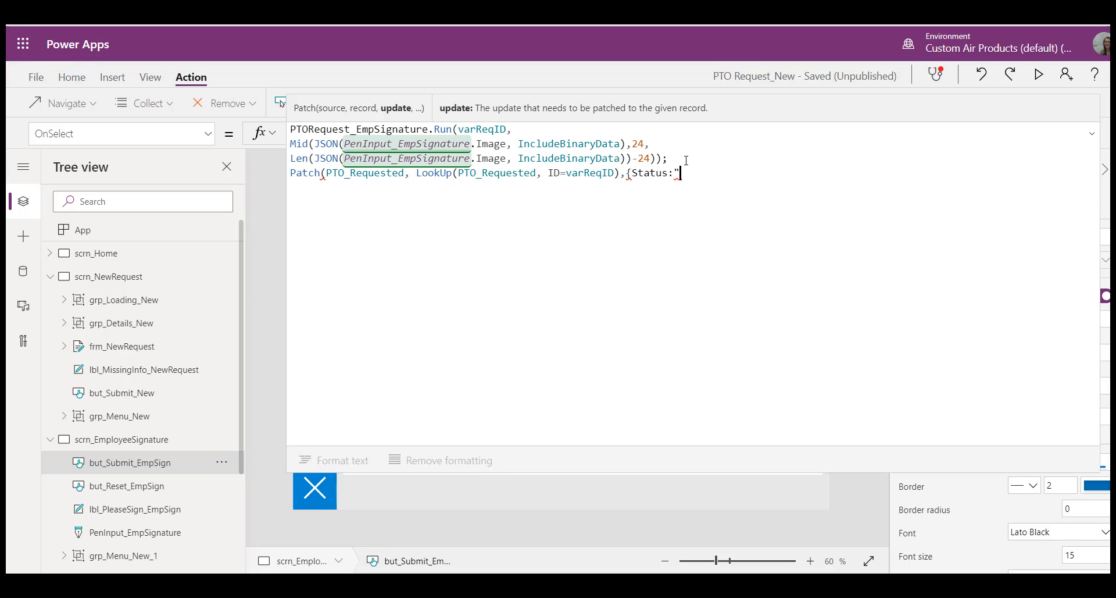
text(Employee Si)
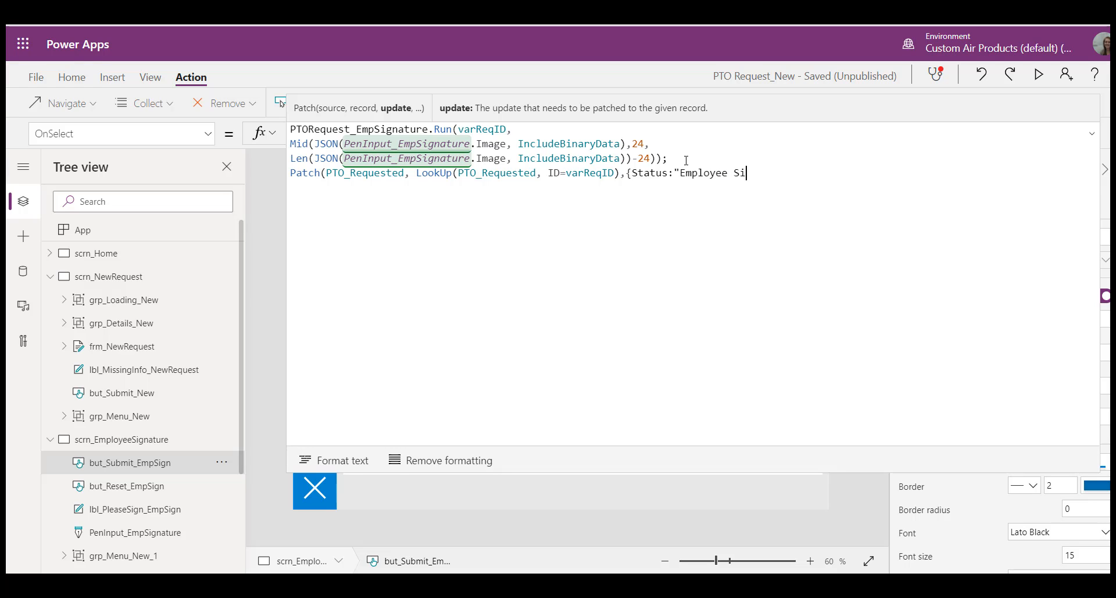
text(gned")
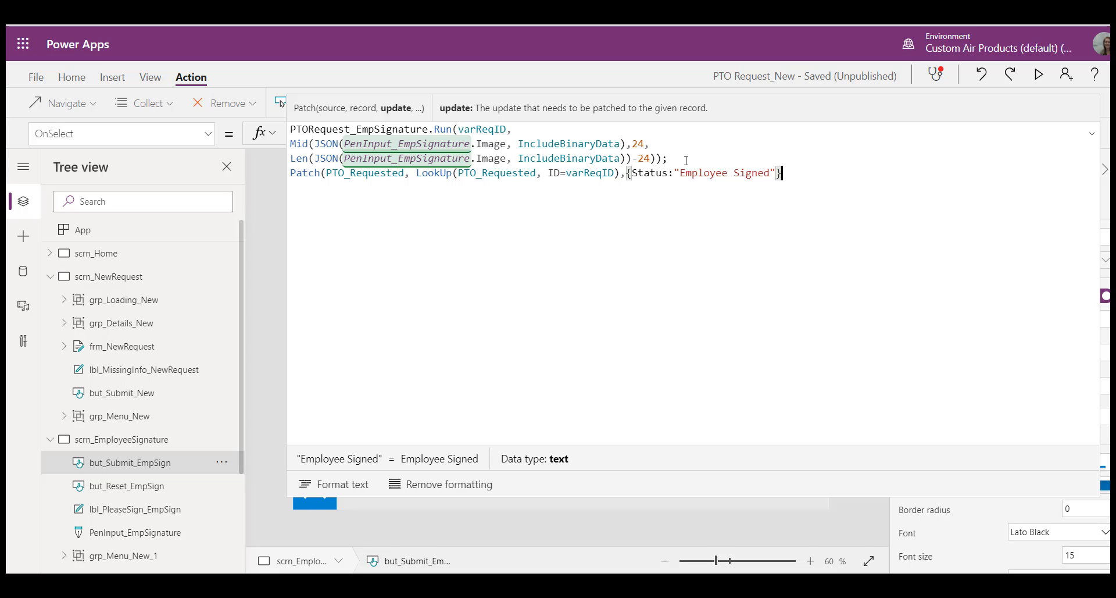
text(}))
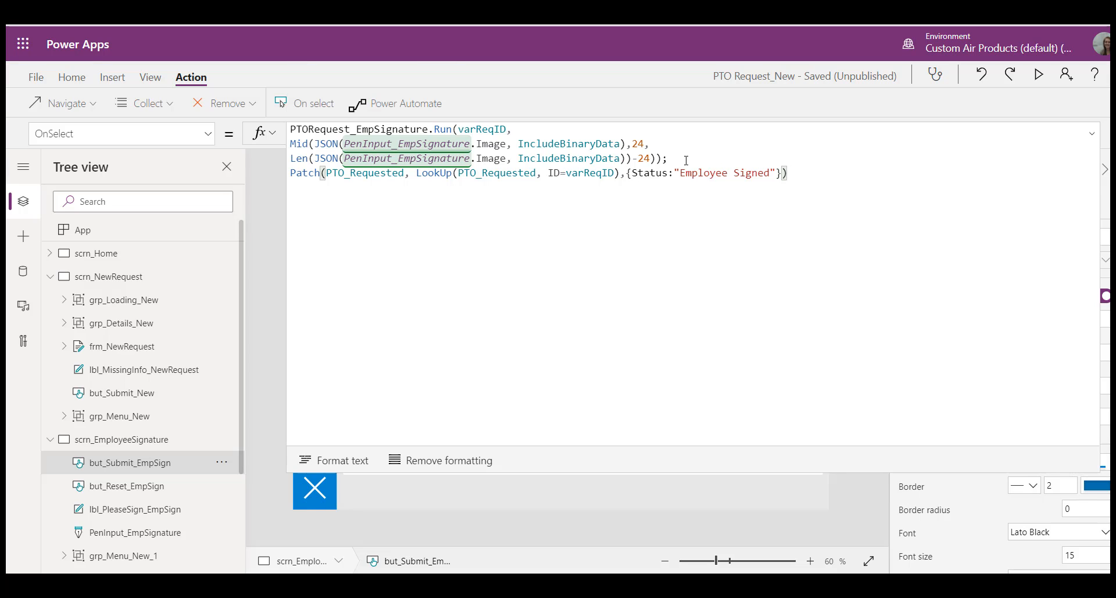
text(; )
text(Navigate(scrn)
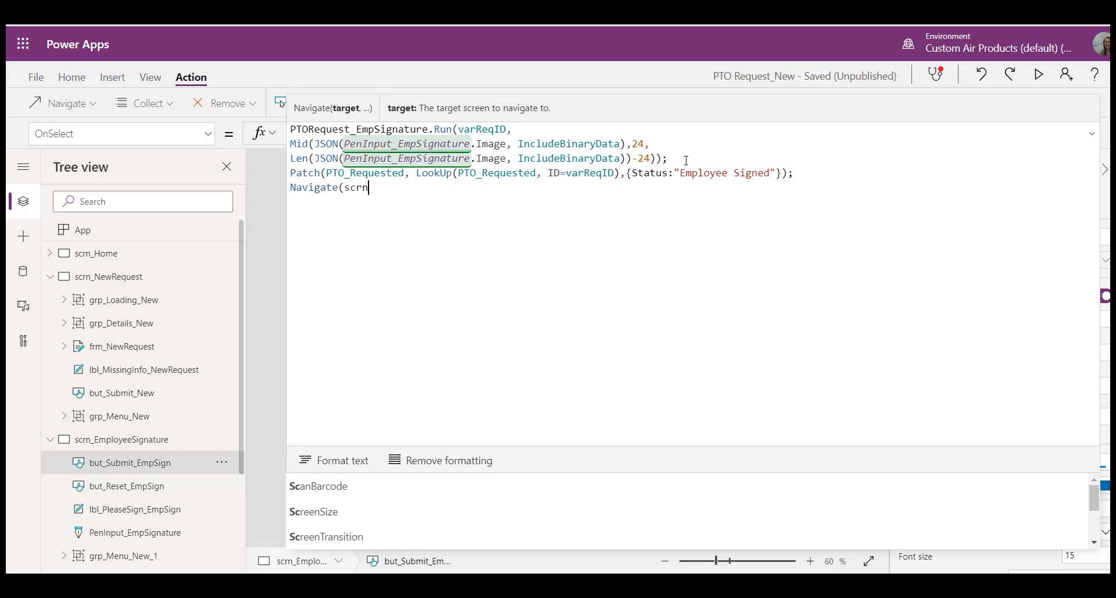
text(_Home)
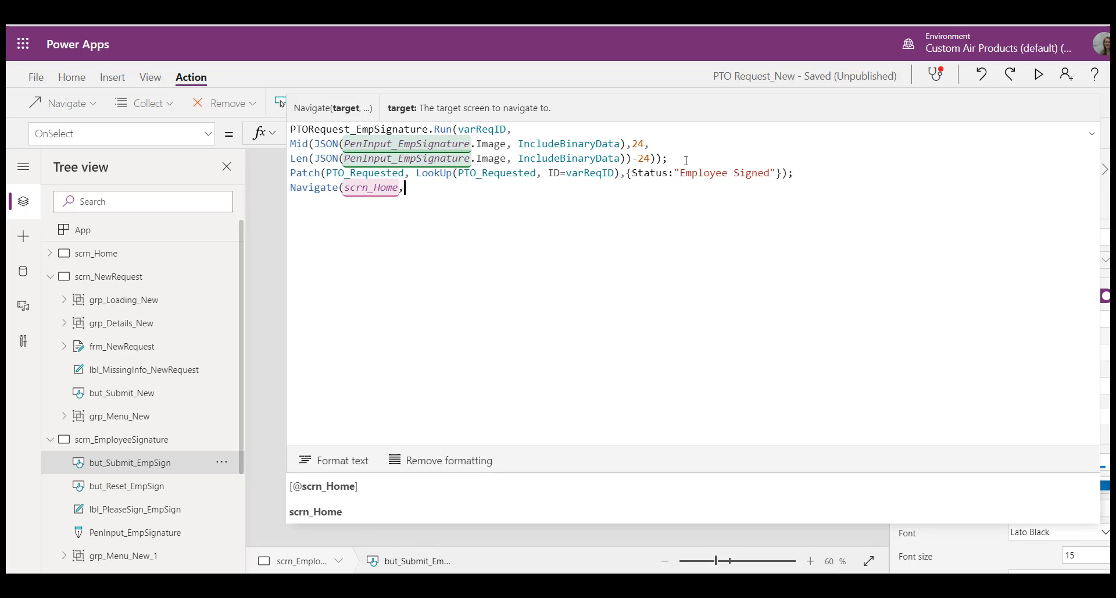
text(,Cover))
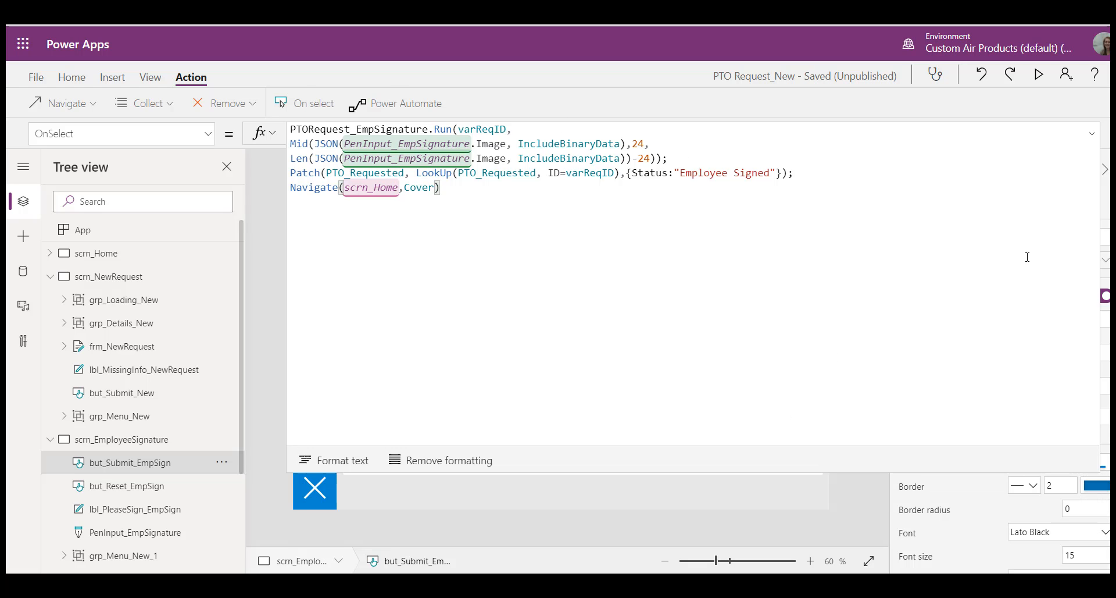
Step: Insert UpdateContext({showLoading:true}); on a new first line before the PTORequest_EmpSignature.Run call
click(292, 128)
key(Return)
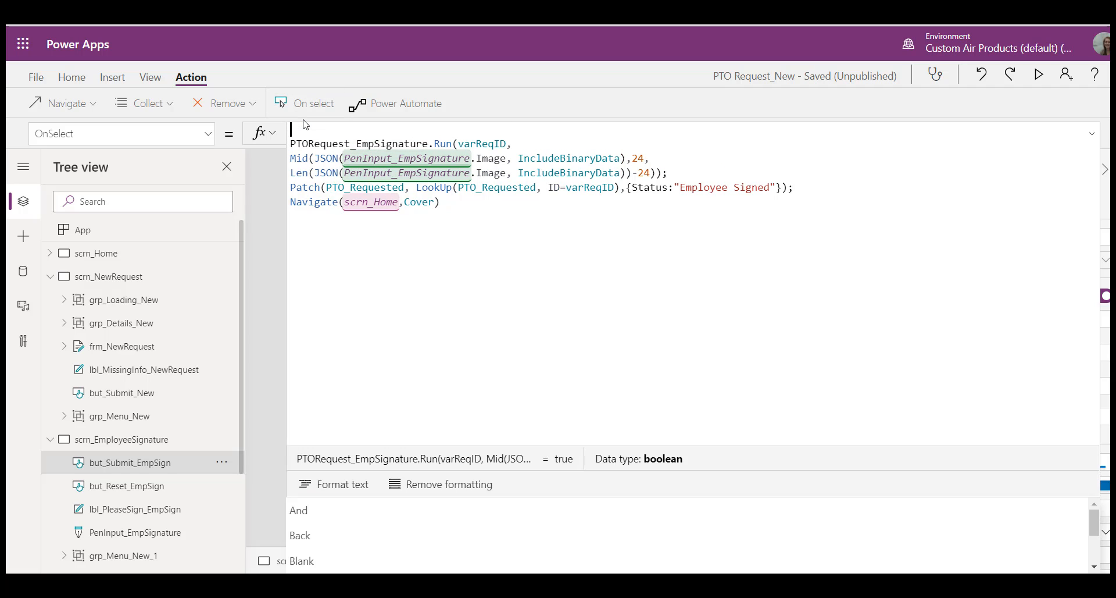
text(UpdateCon)
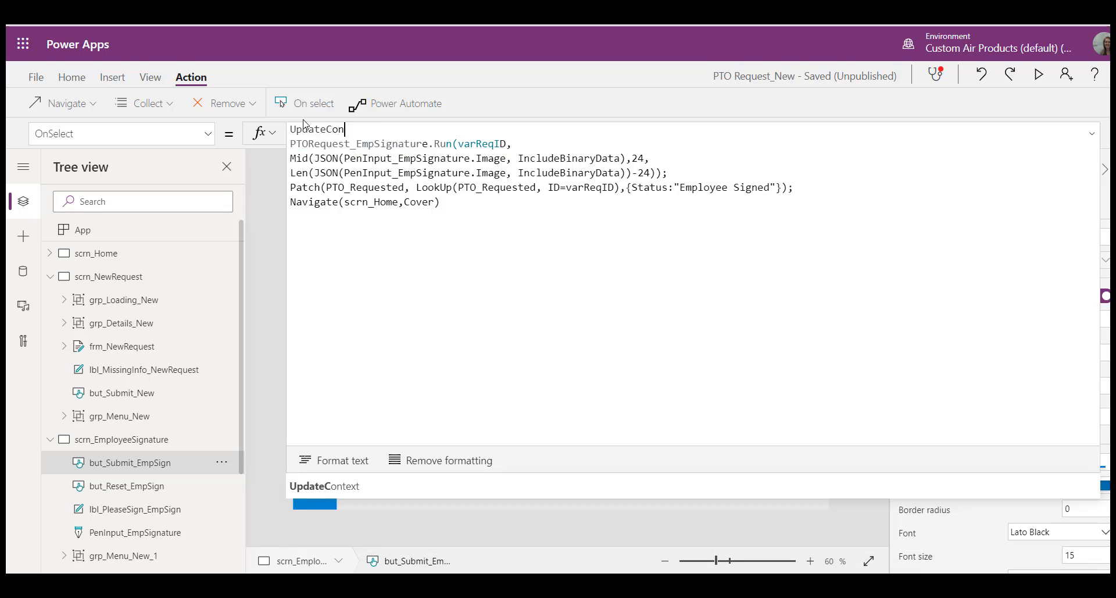
text(text({)
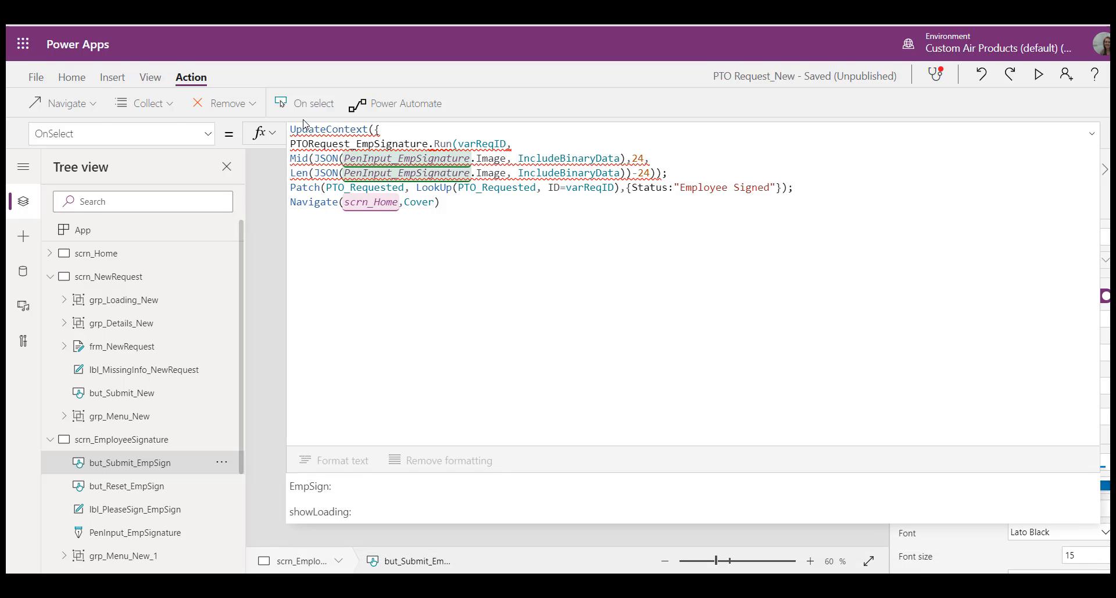
key(Down)
key(Down)
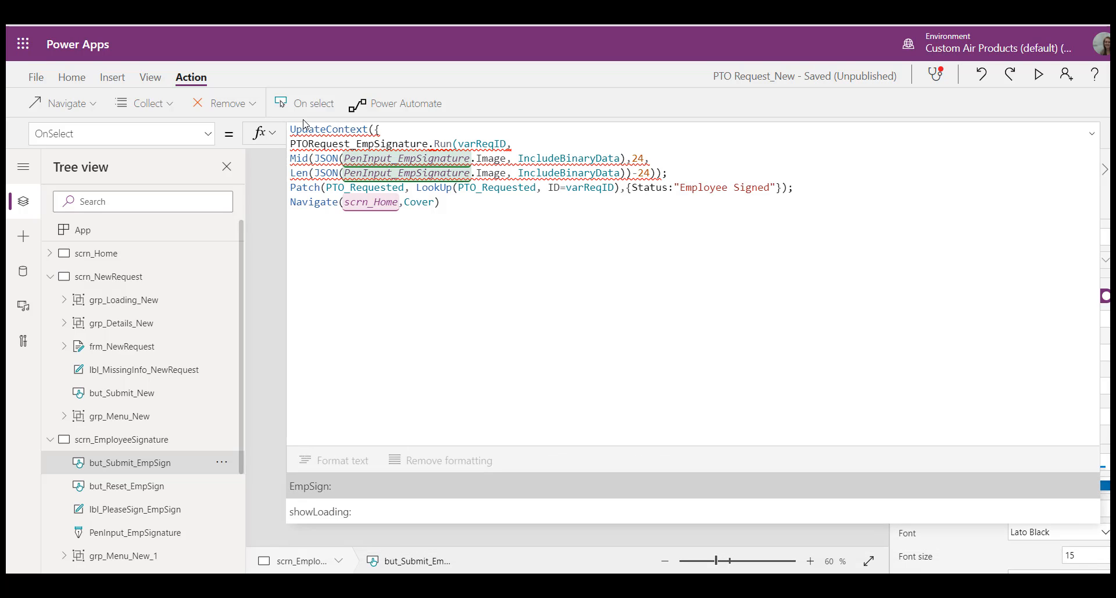
key(Tab)
text(true)
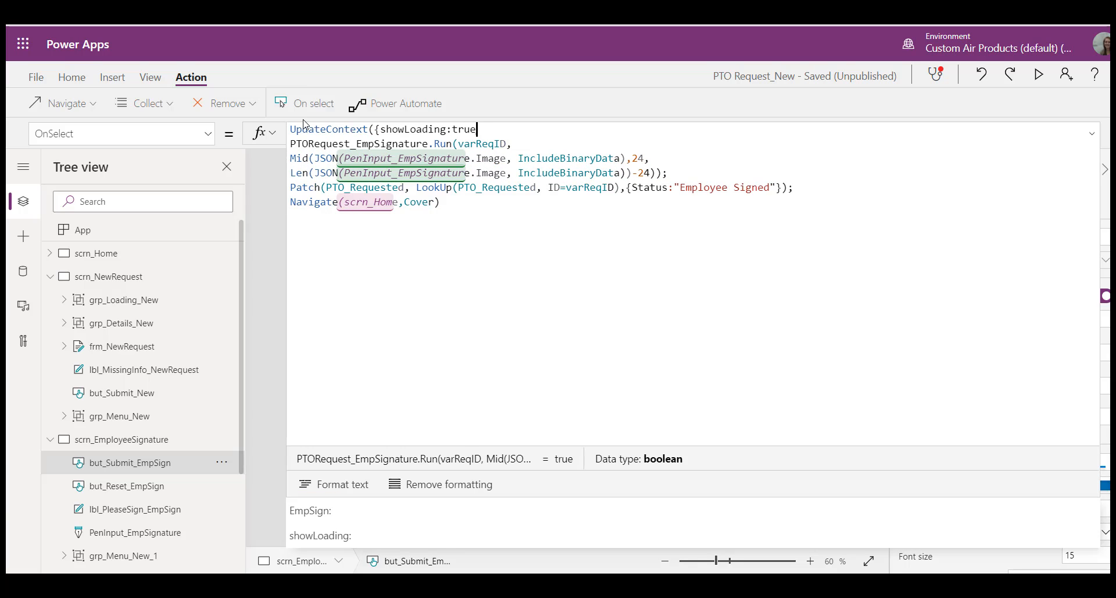
text(});)
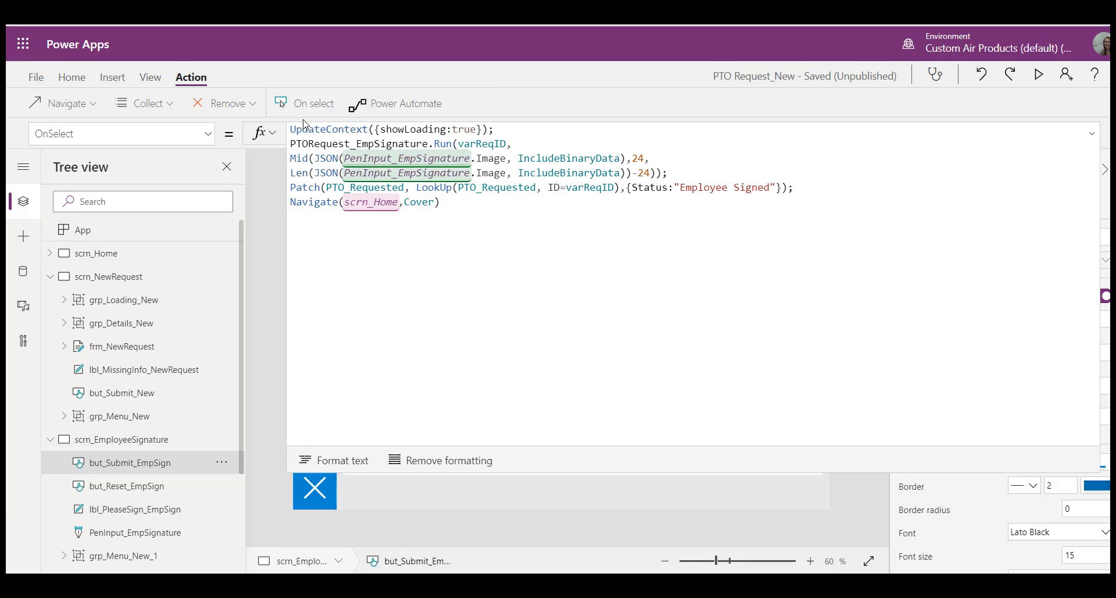
Step: Copy the grp_Loading_New group from scrn_NewRequest onto scrn_EmployeeSignature
click(123, 439)
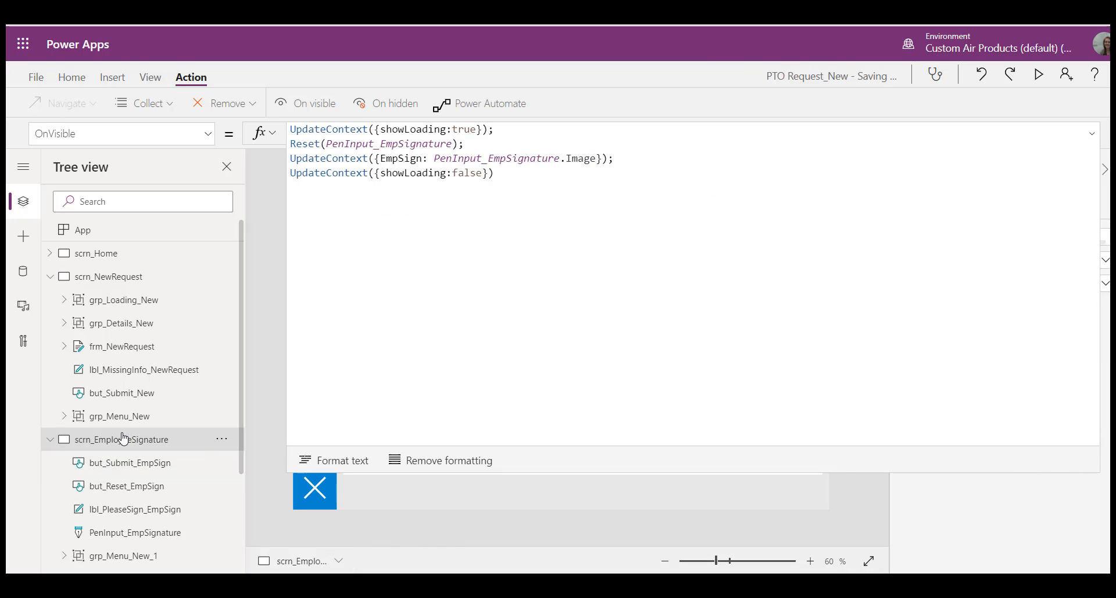
click(134, 301)
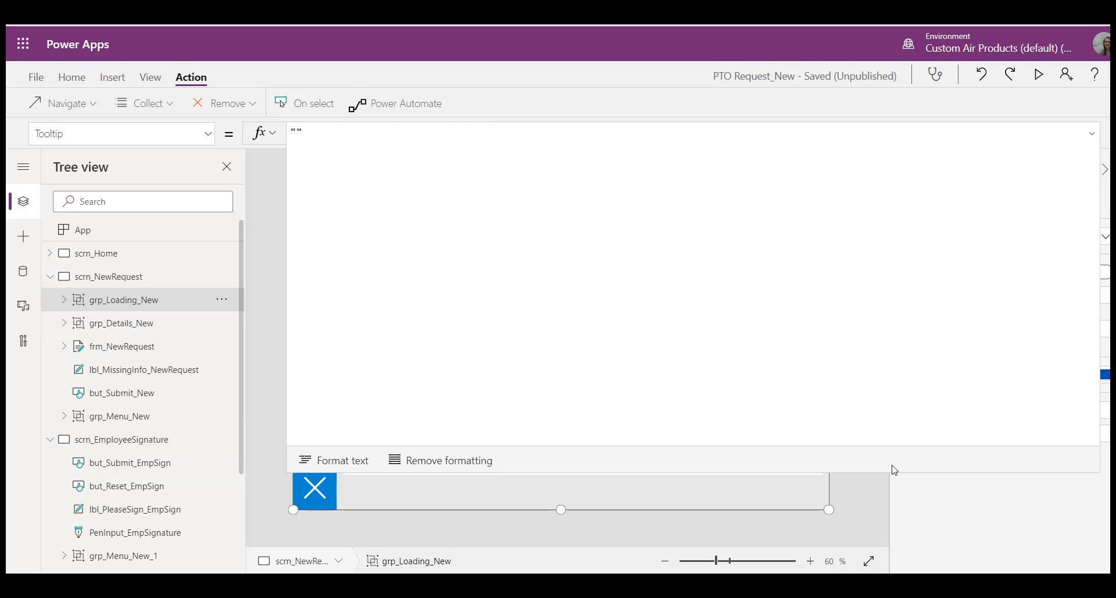
click(120, 447)
key(ctrl+v)
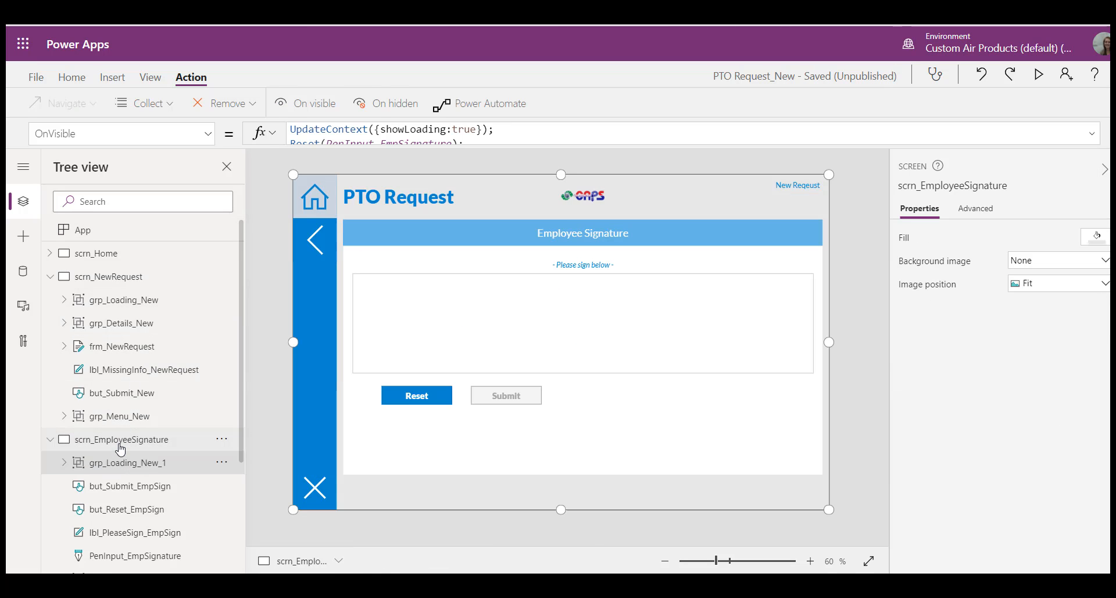
Step: Set the Visible property of the copied loading group on scrn_EmployeeSignature to showLoading
click(209, 134)
text(X)
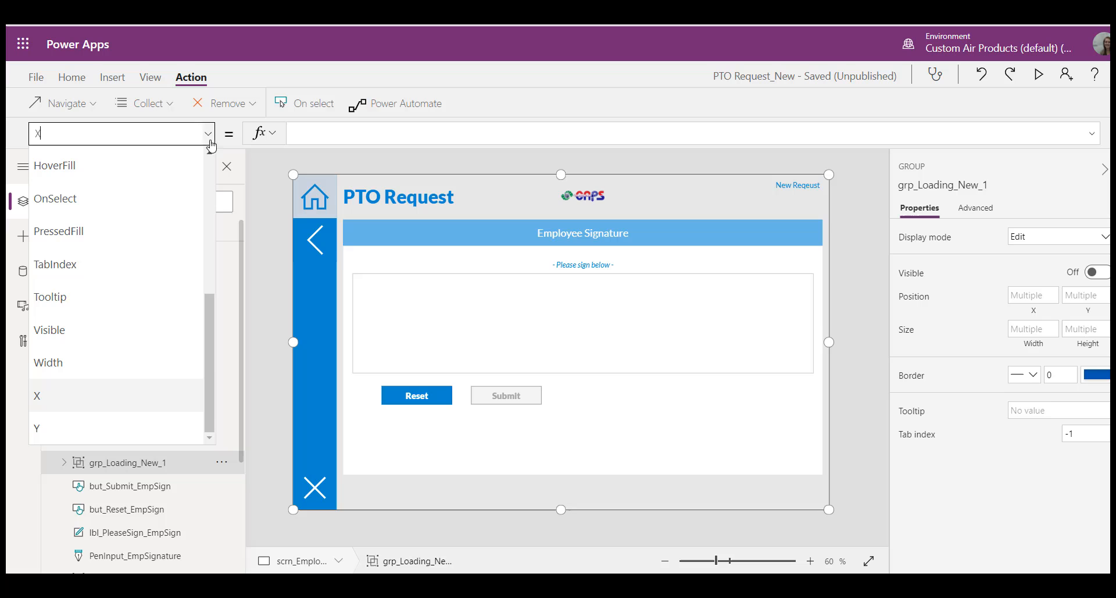
click(144, 319)
text(true)
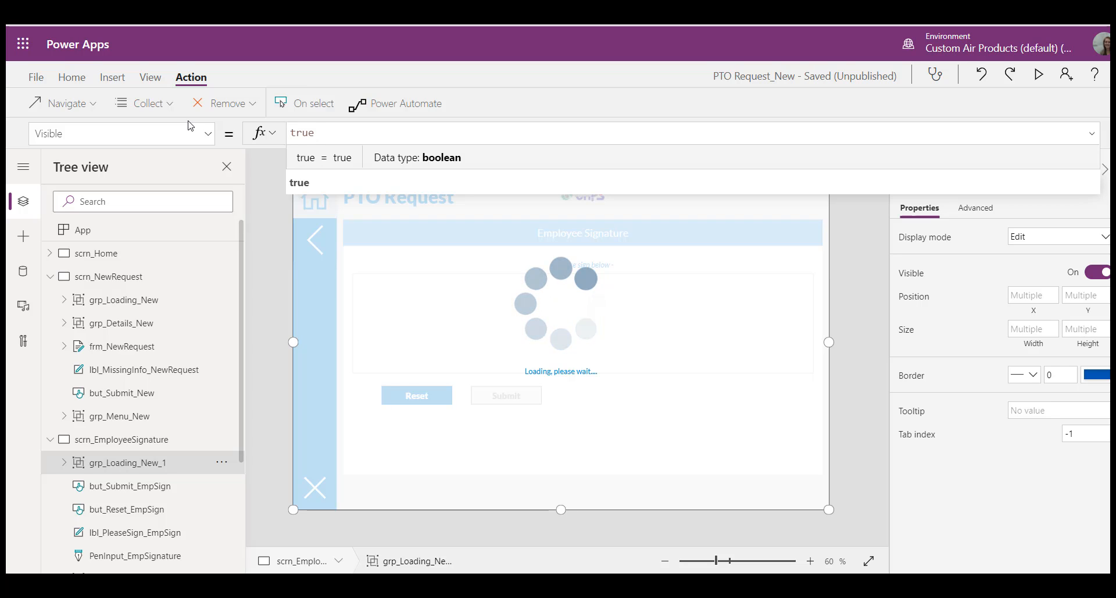
key(BackSpace)
key(BackSpace)
key(BackSpace)
key(BackSpace)
text(show)
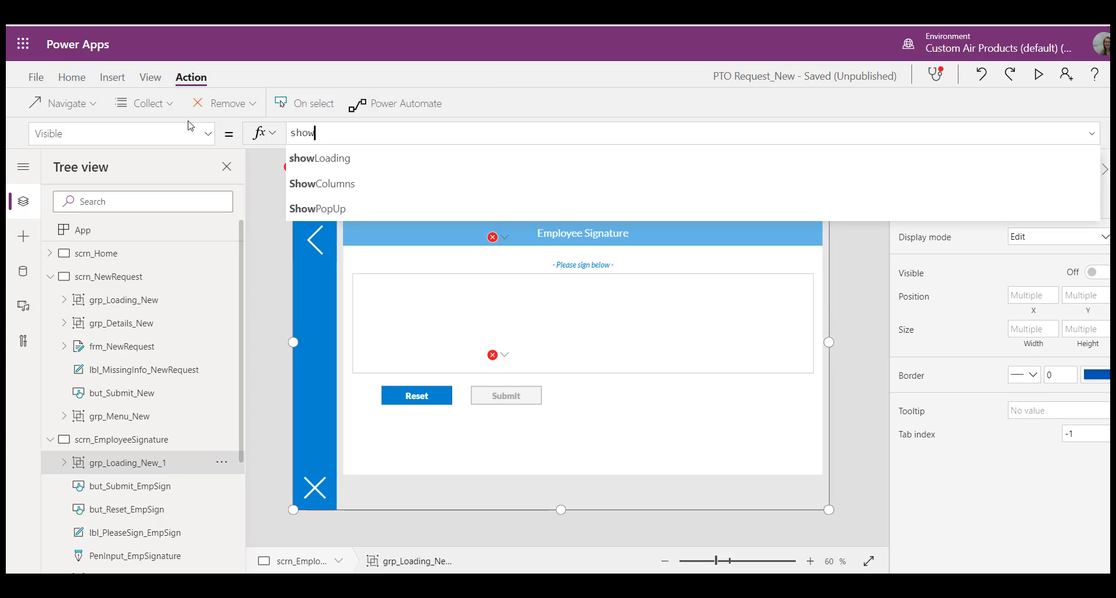
key(Tab)
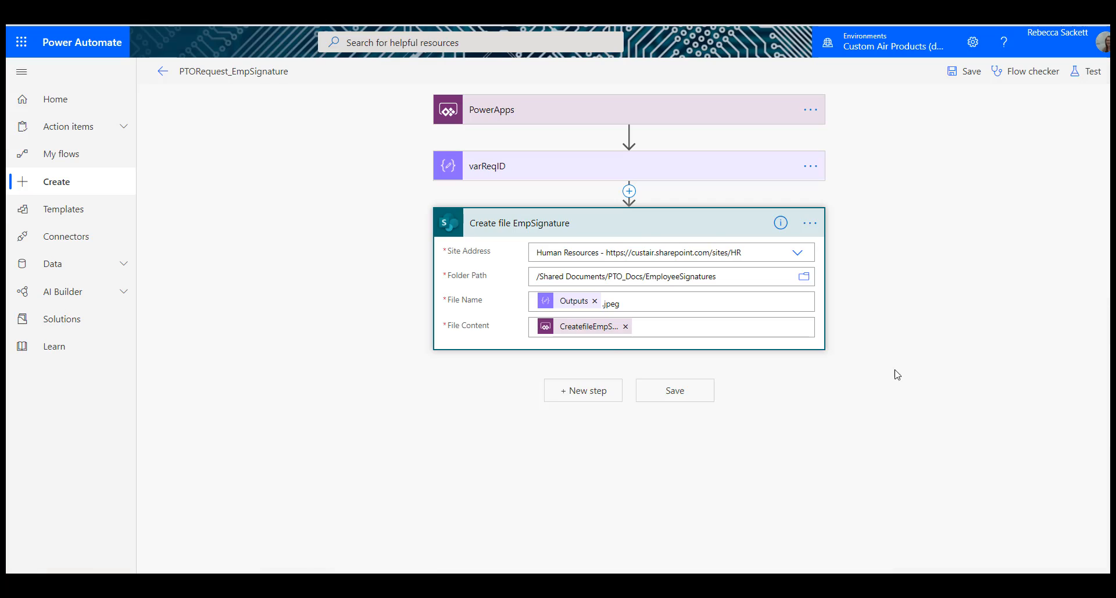
Step: In Power Automate, replace Create file EmpSignature's File Content with a base64ToBinary expression wrapping CreatefileEmpSignature_FileContent, and save the flow
click(627, 327)
click(643, 325)
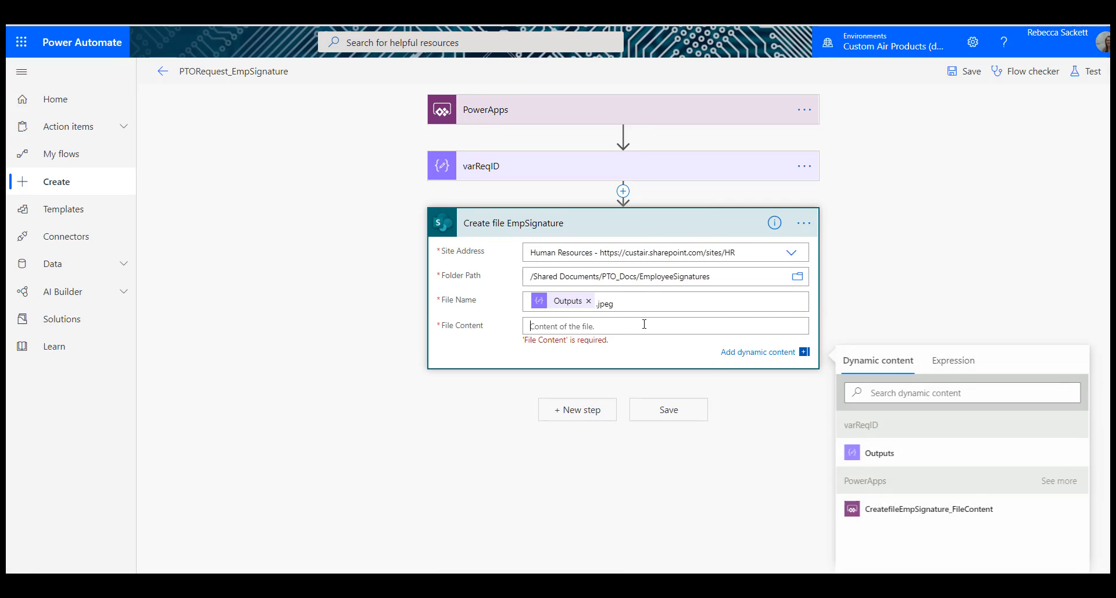
click(960, 360)
text(bas)
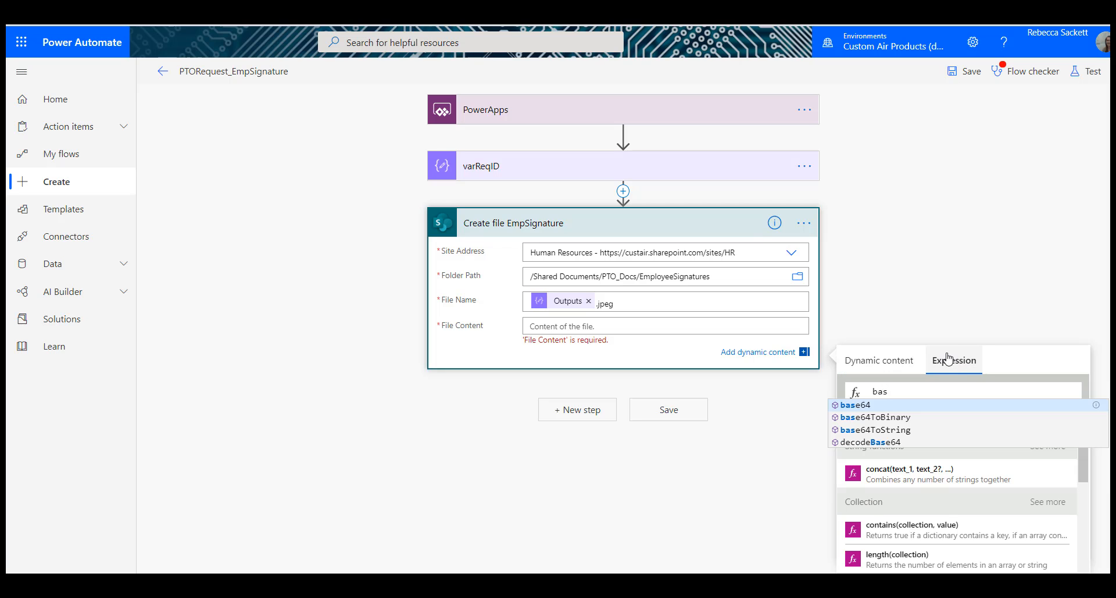
click(918, 417)
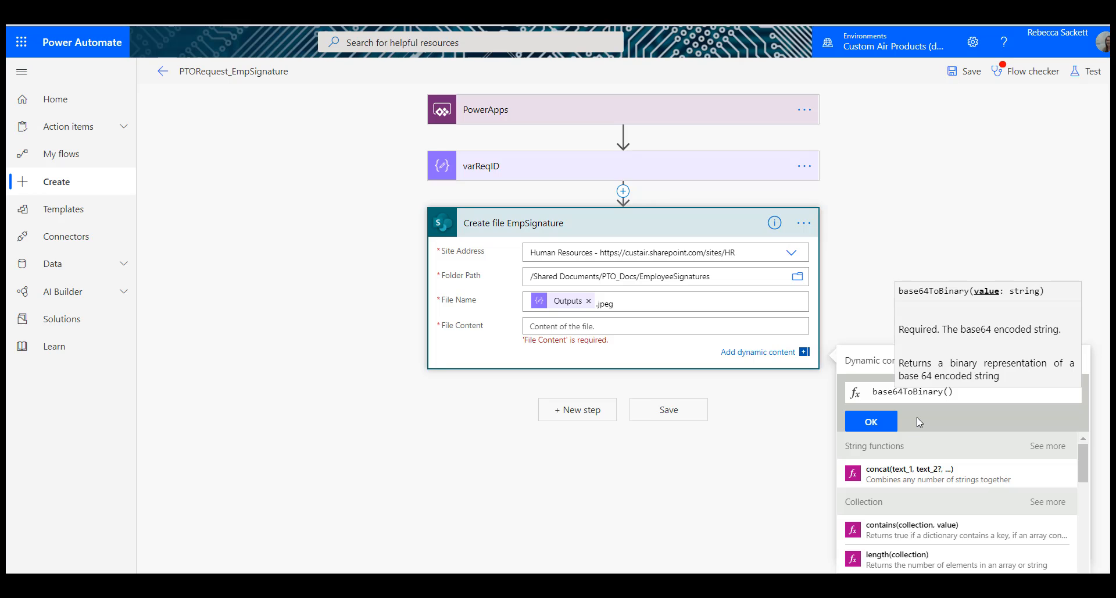
click(869, 362)
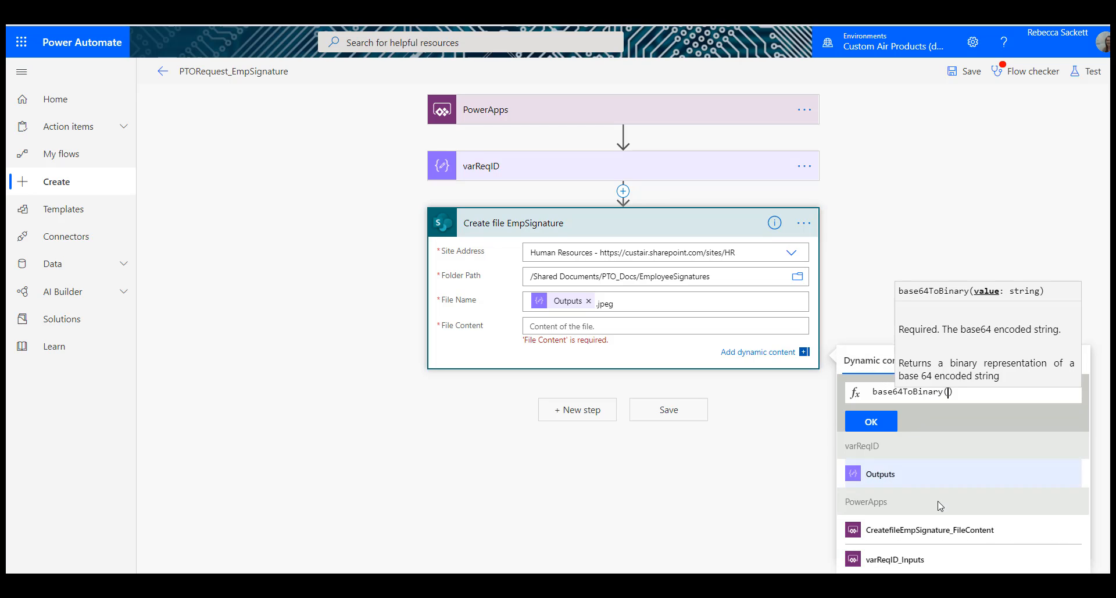
click(937, 540)
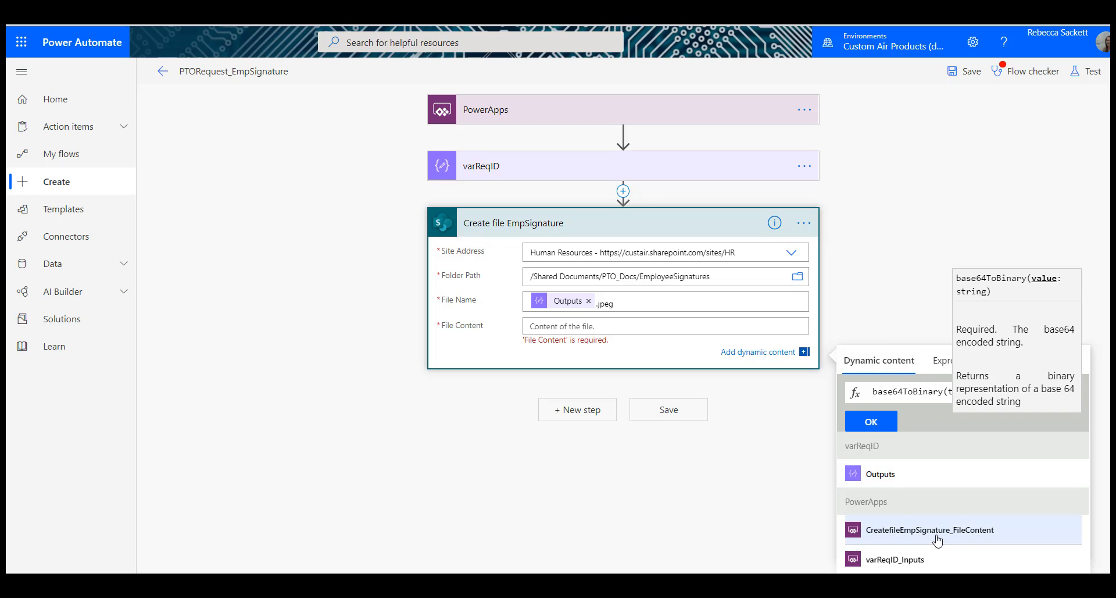
click(871, 423)
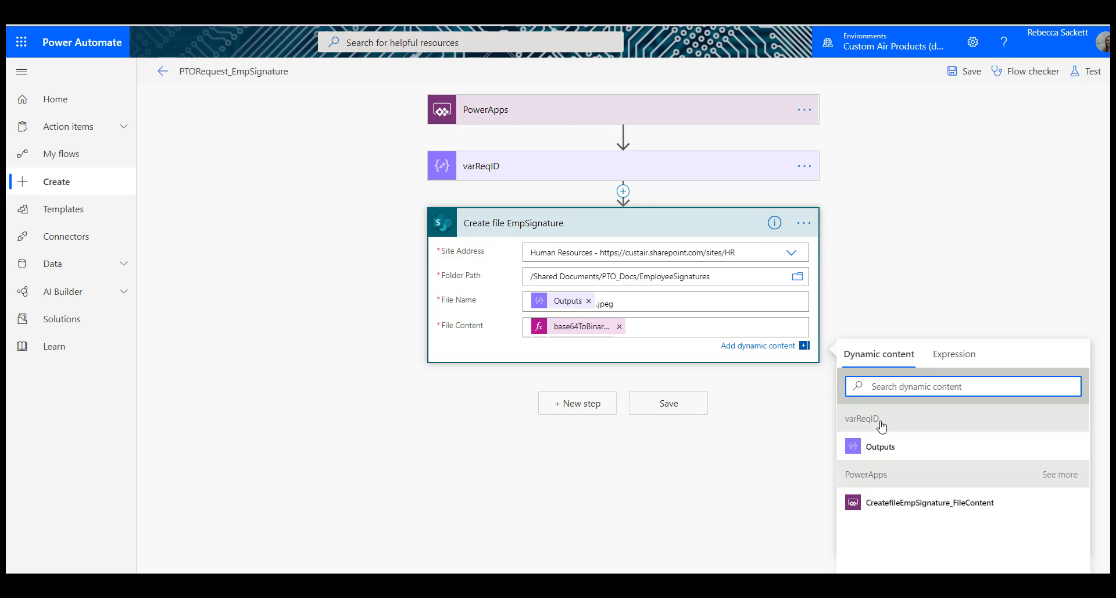
click(969, 72)
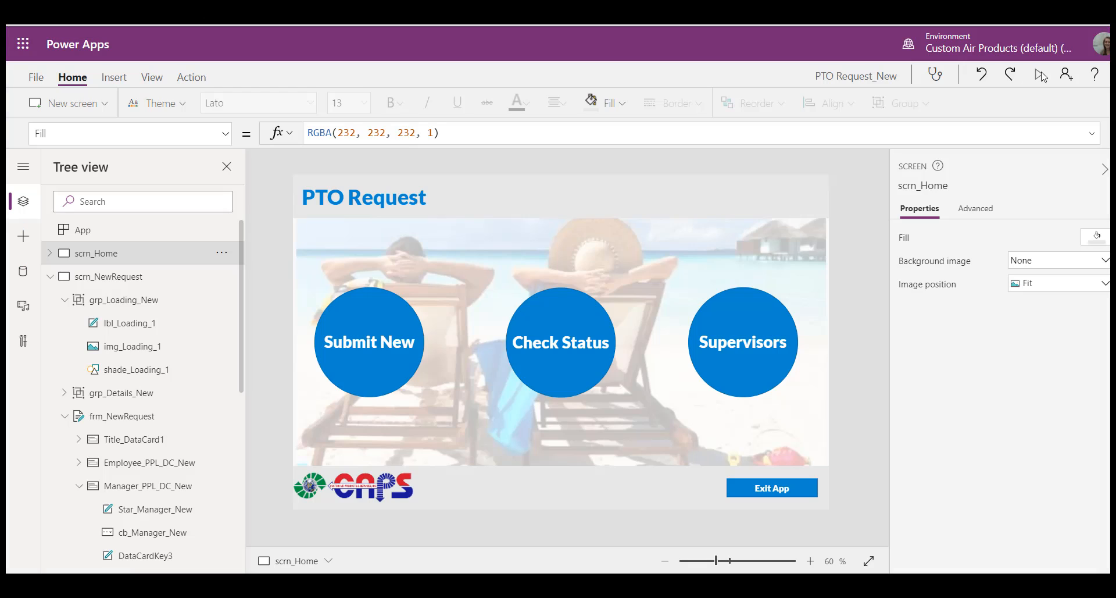
Step: Preview the app from its home screen in Power Apps and start a new PTO request, choosing the manager's name
click(1041, 74)
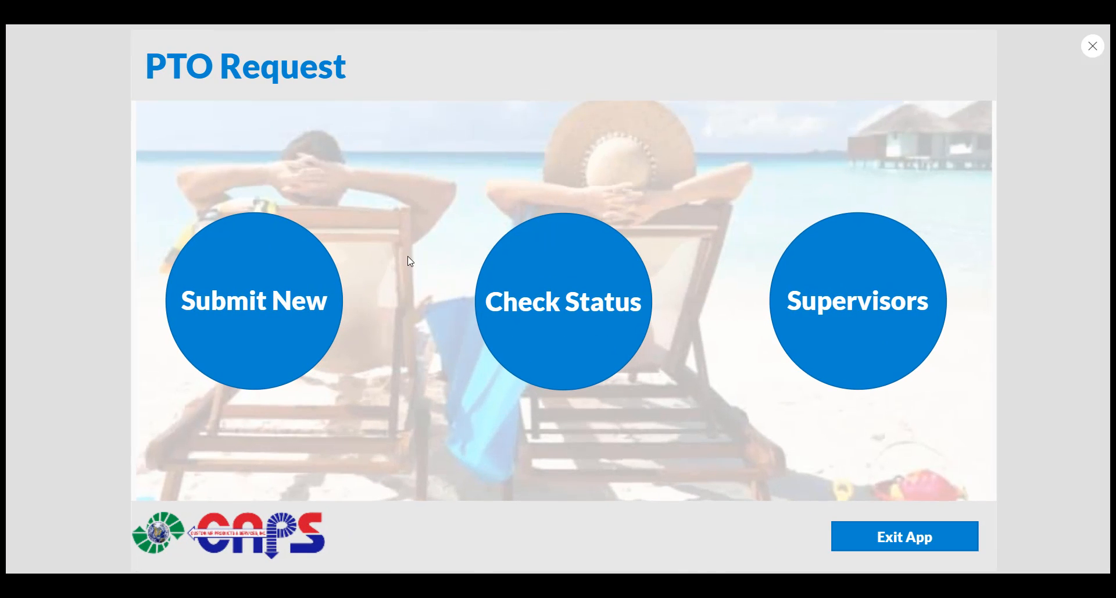
click(253, 294)
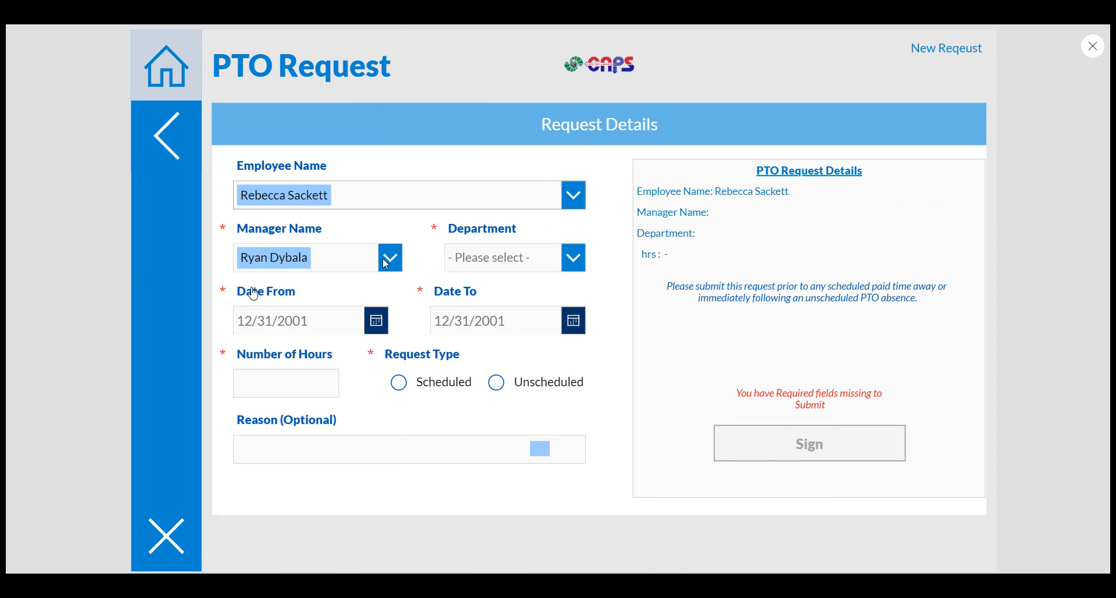
click(385, 262)
click(321, 259)
text(reb)
click(322, 286)
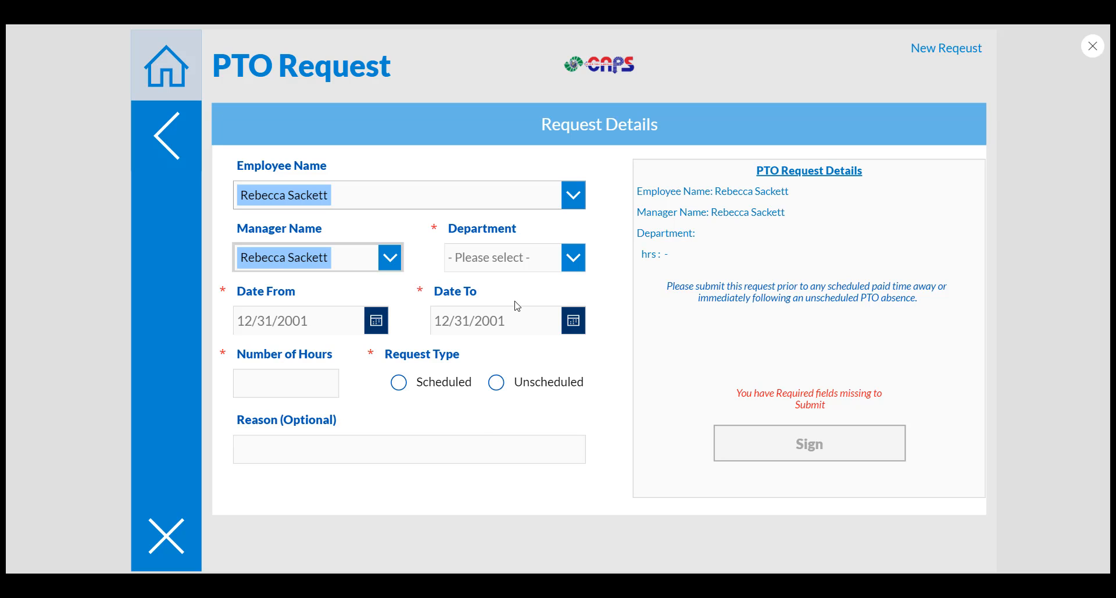
Step: Set the request's department to ADMIN and its dates from 10/28/2020 to 10/29/2020
click(573, 258)
click(535, 474)
click(376, 321)
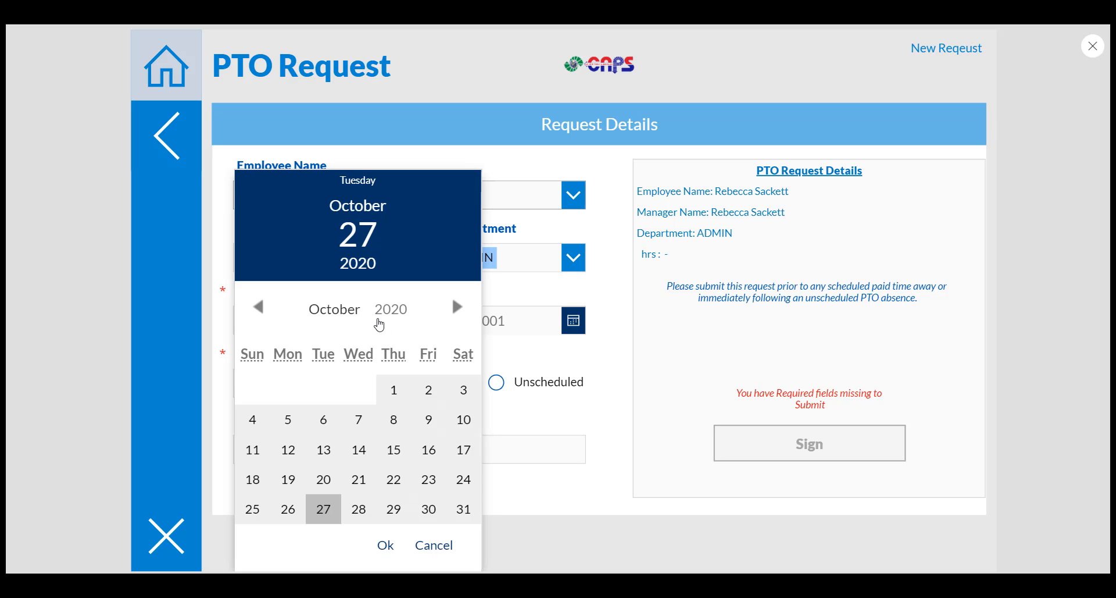
click(359, 508)
click(386, 545)
click(574, 320)
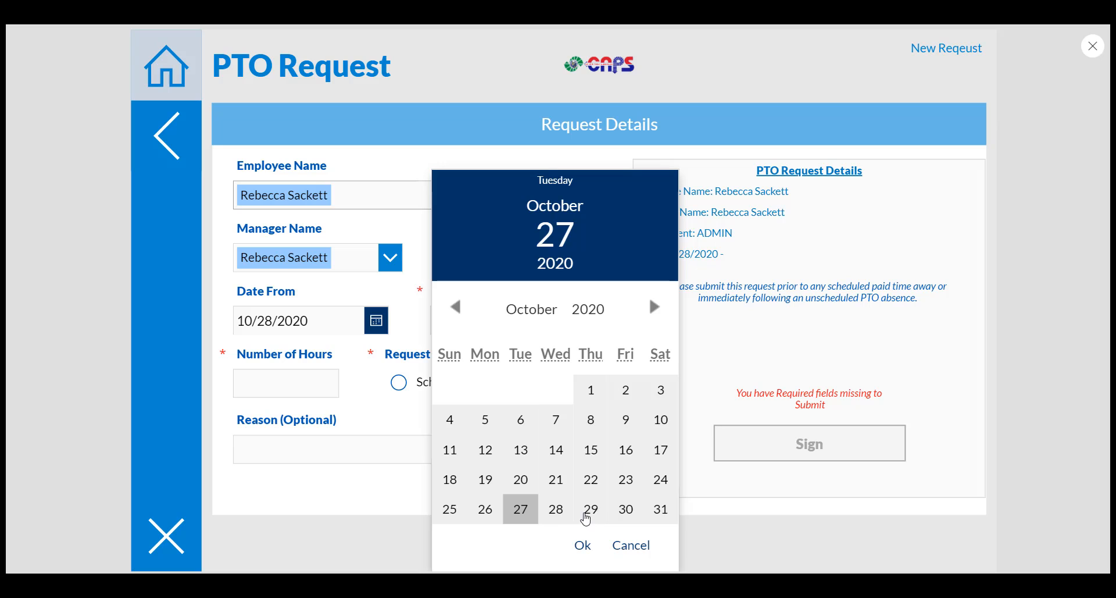
click(590, 509)
click(583, 545)
Step: Complete the request with 8 hours, type Scheduled and the reason "No reason", and proceed to signing
click(298, 385)
text(8)
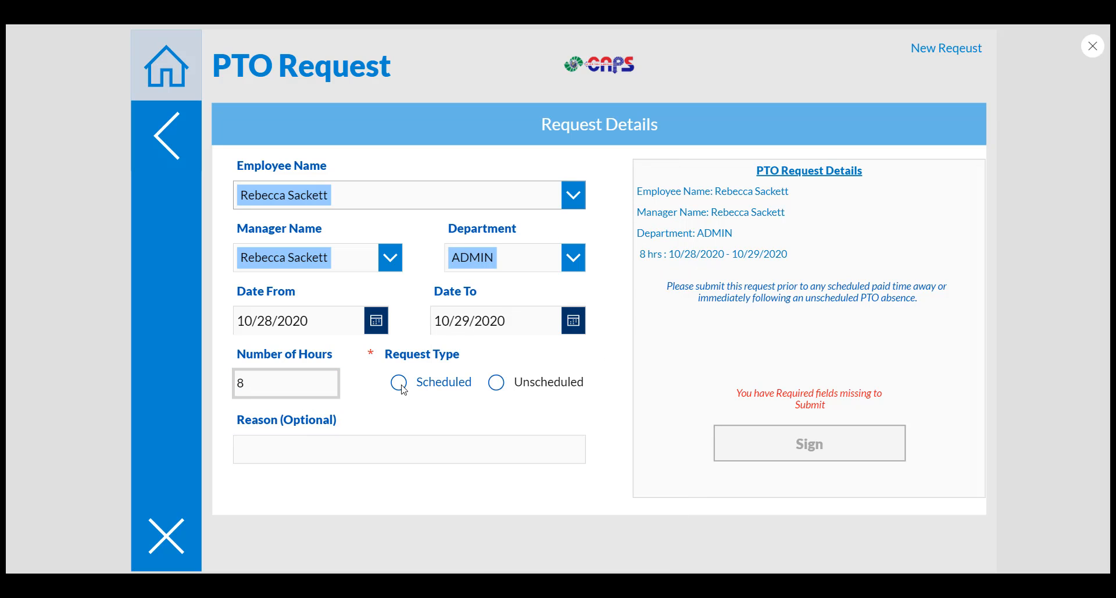
click(400, 383)
click(417, 454)
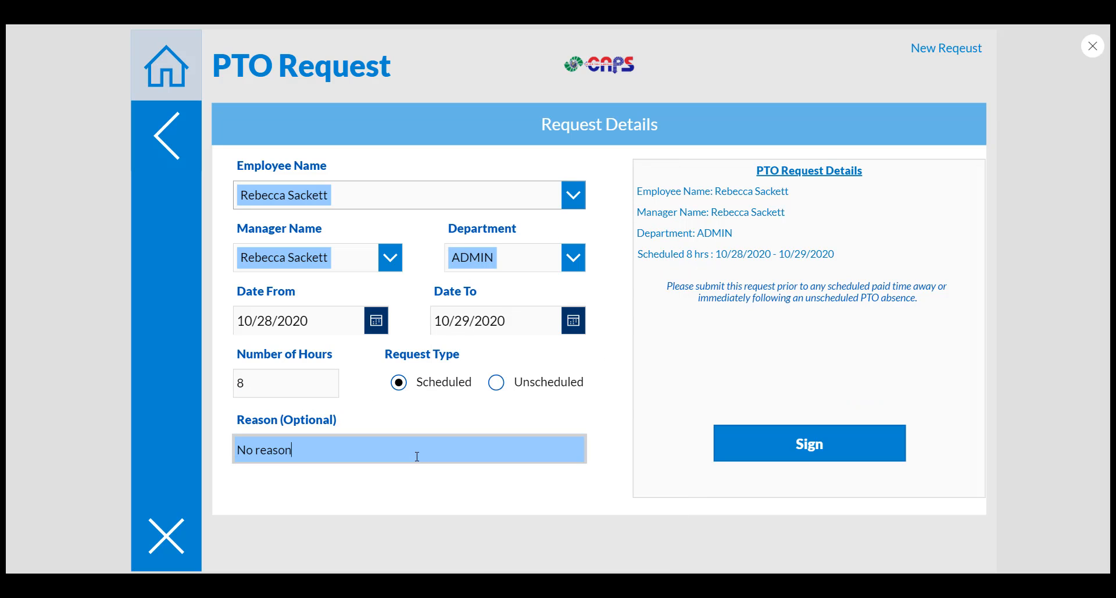
text(No reason)
click(861, 438)
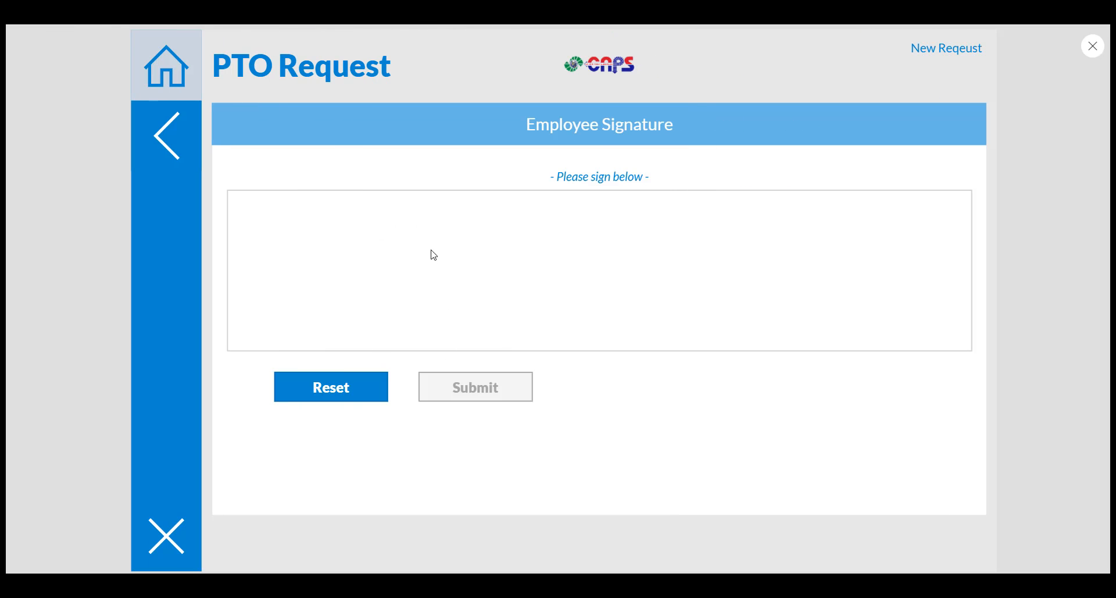
Step: Handwrite a sample employee signature in the signature area and submit it
mouse_move(433, 237)
mouse_down()
mouse_move(452, 273)
mouse_move(496, 261)
mouse_move(517, 295)
mouse_move(505, 278)
mouse_up()
drag(605, 236, 621, 265)
mouse_move(629, 230)
mouse_down()
mouse_move(640, 257)
mouse_move(662, 249)
mouse_move(654, 268)
mouse_up()
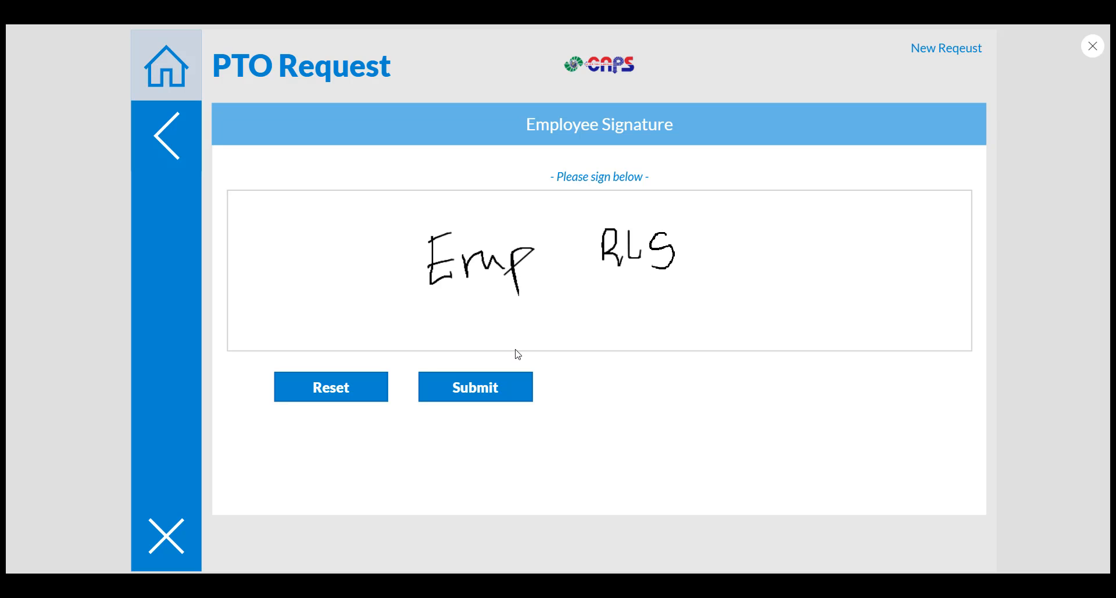
click(496, 400)
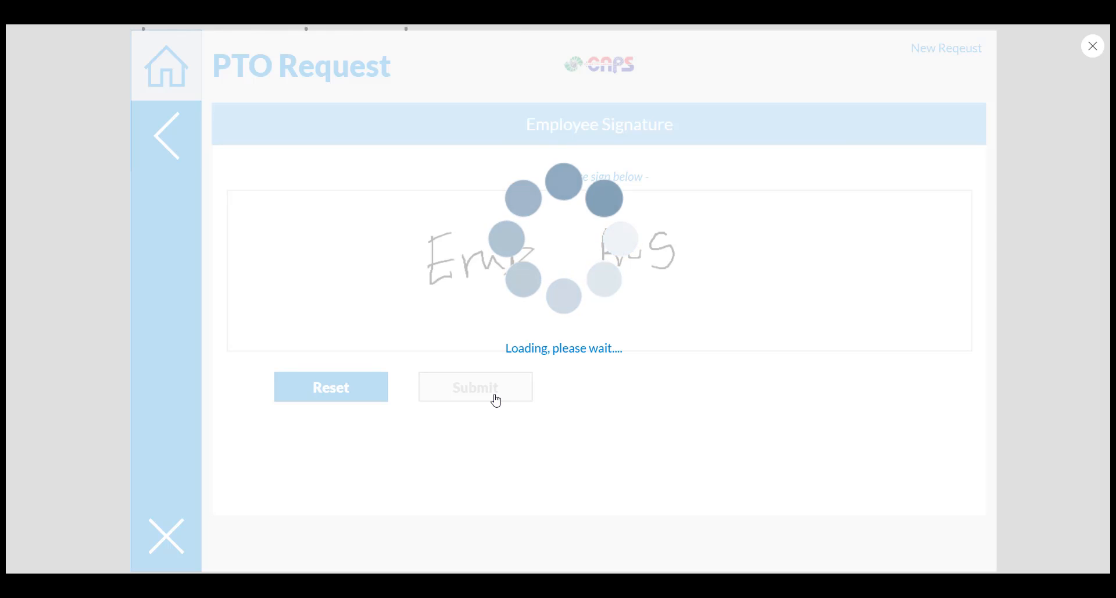
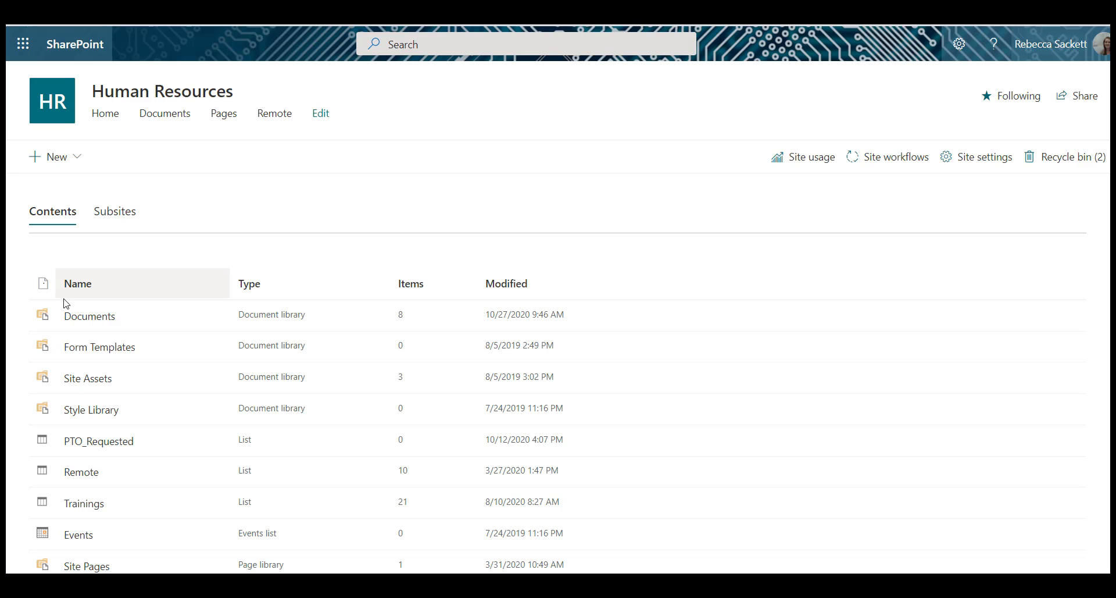
Step: Open the saved signature image 1.jpeg in the EmployeeSignatures folder under PTO_Docs in the Human Resources SharePoint documents
click(88, 323)
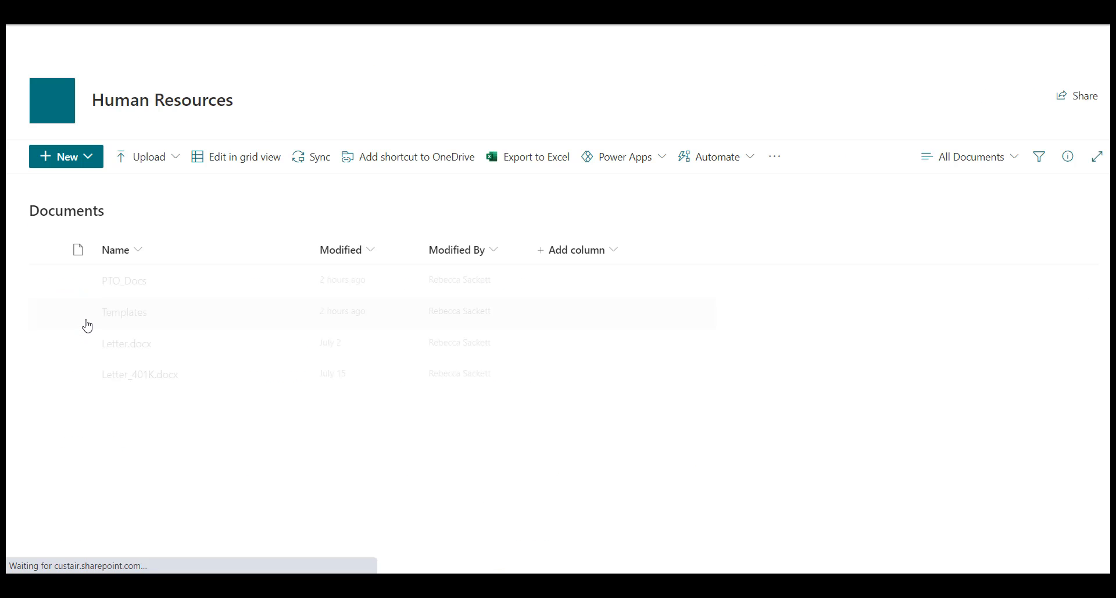
click(129, 281)
click(130, 282)
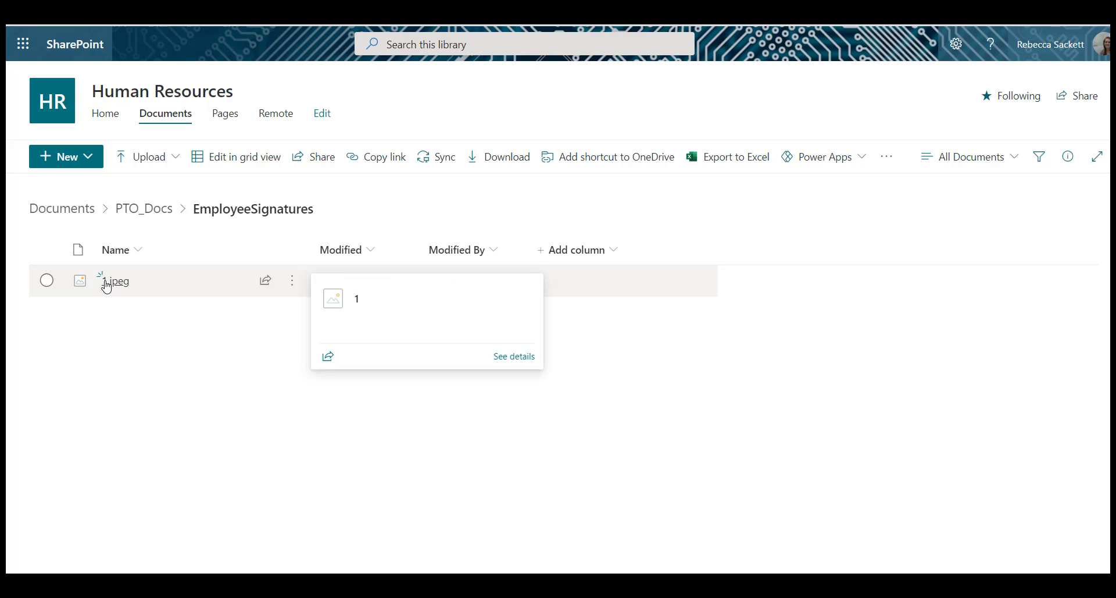
click(125, 285)
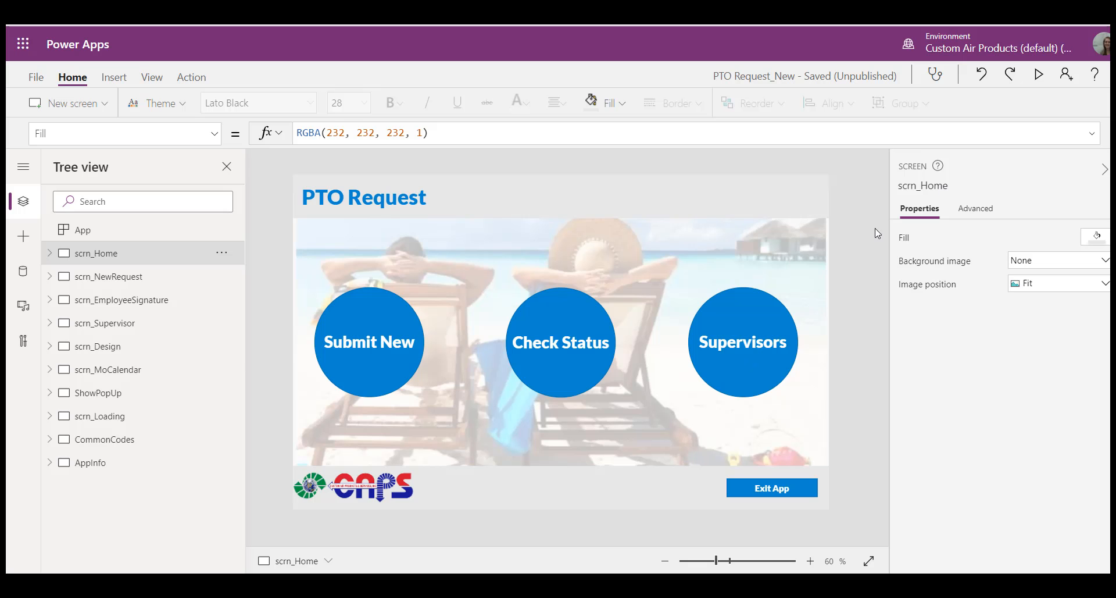
Step: Switch to Power Apps, preview the app to view the supervisor's pending requests, and close the preview
click(1039, 74)
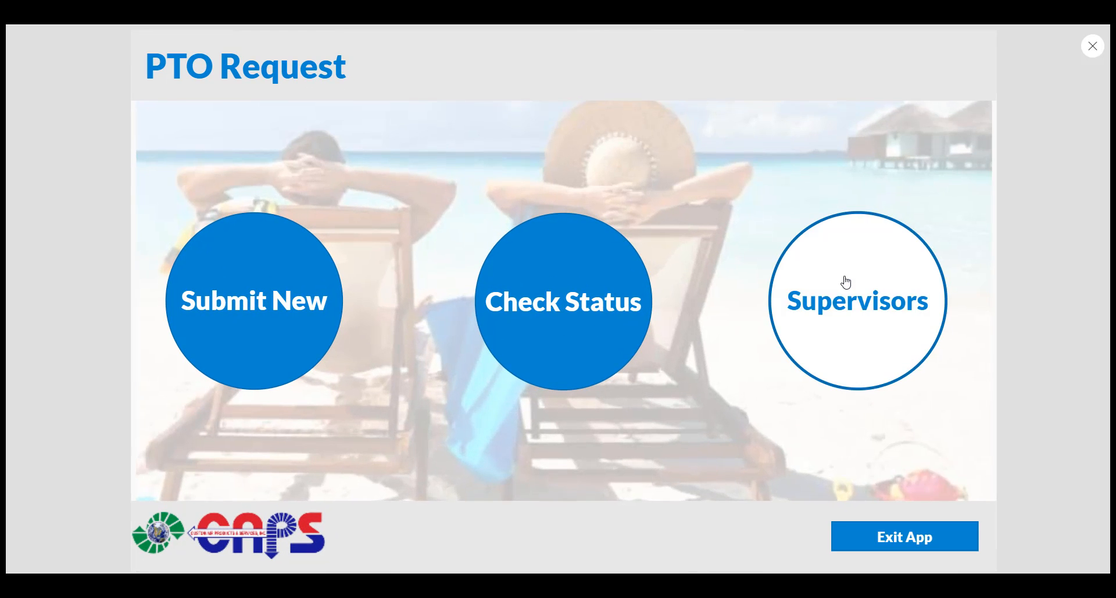
click(843, 281)
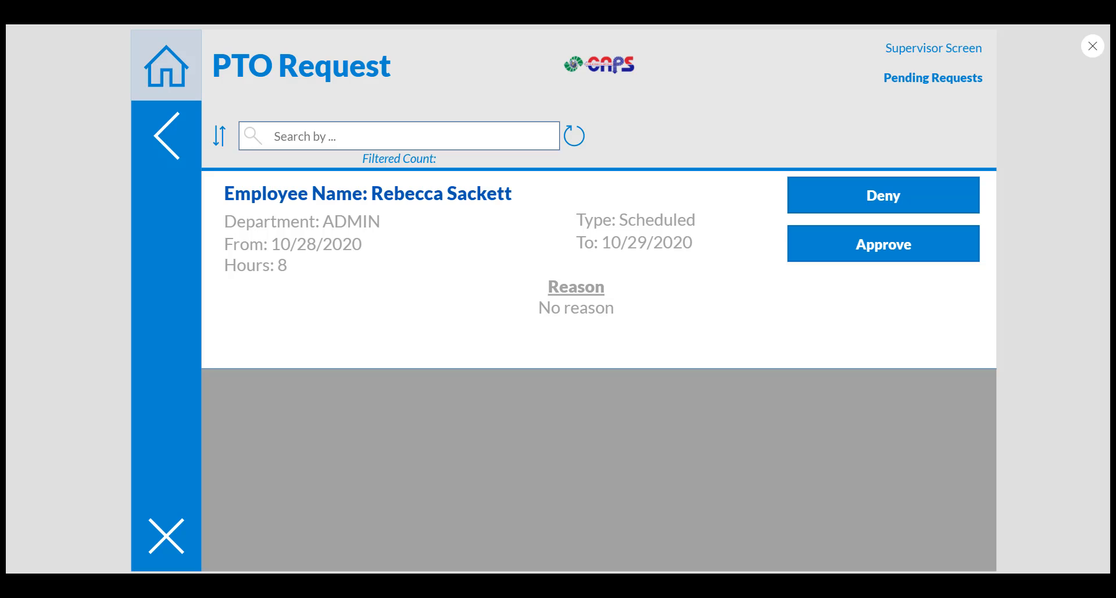
click(1093, 55)
Step: Inspect the OnSelect formulas of the Deny and Approve buttons in the supervisor gallery
click(695, 462)
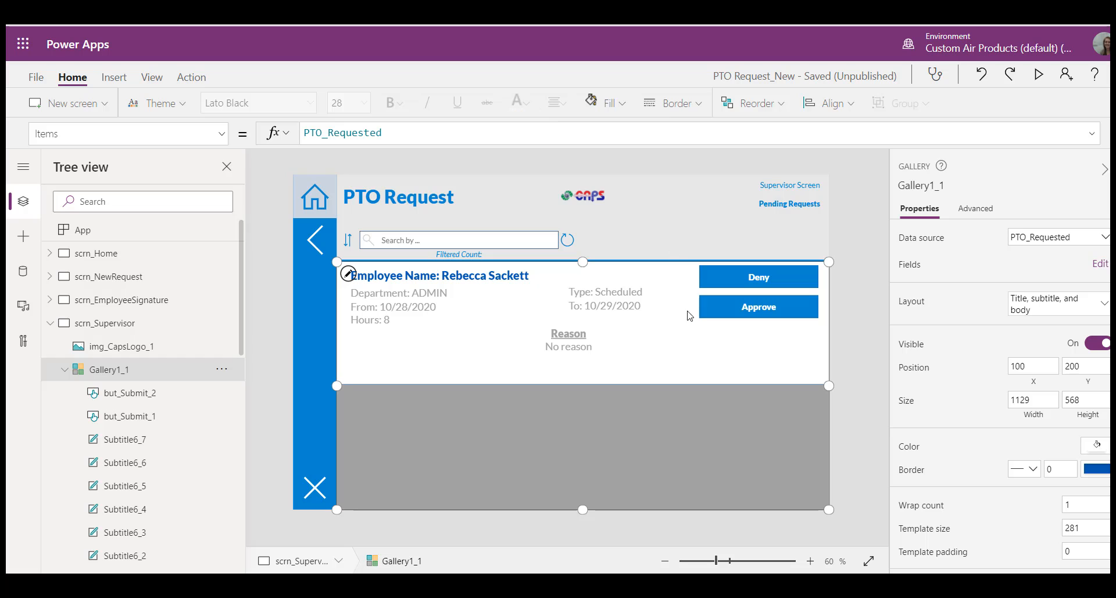
click(749, 285)
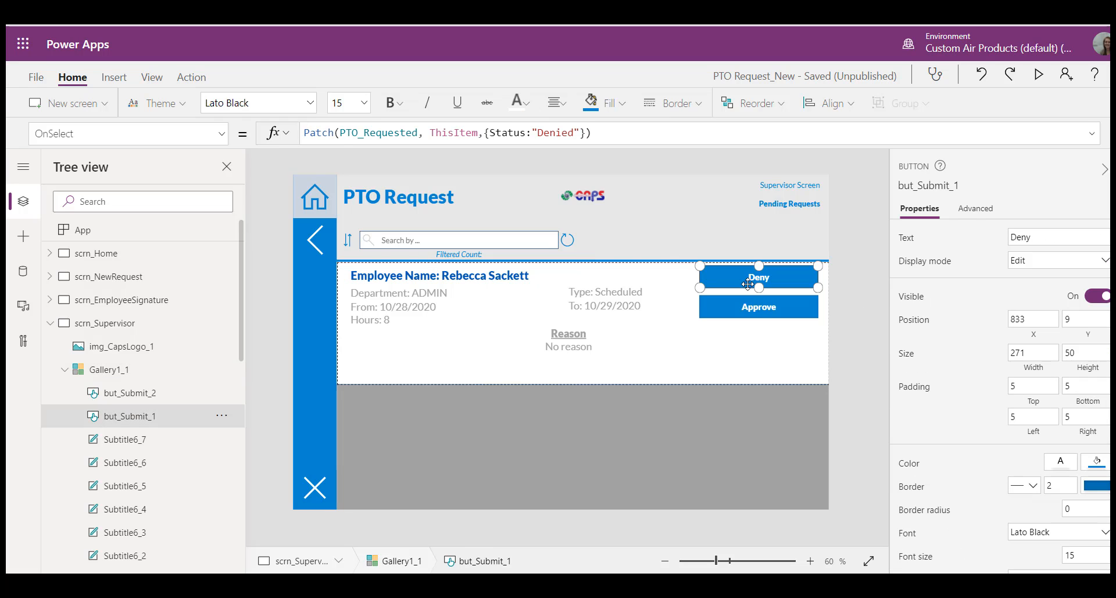
click(759, 311)
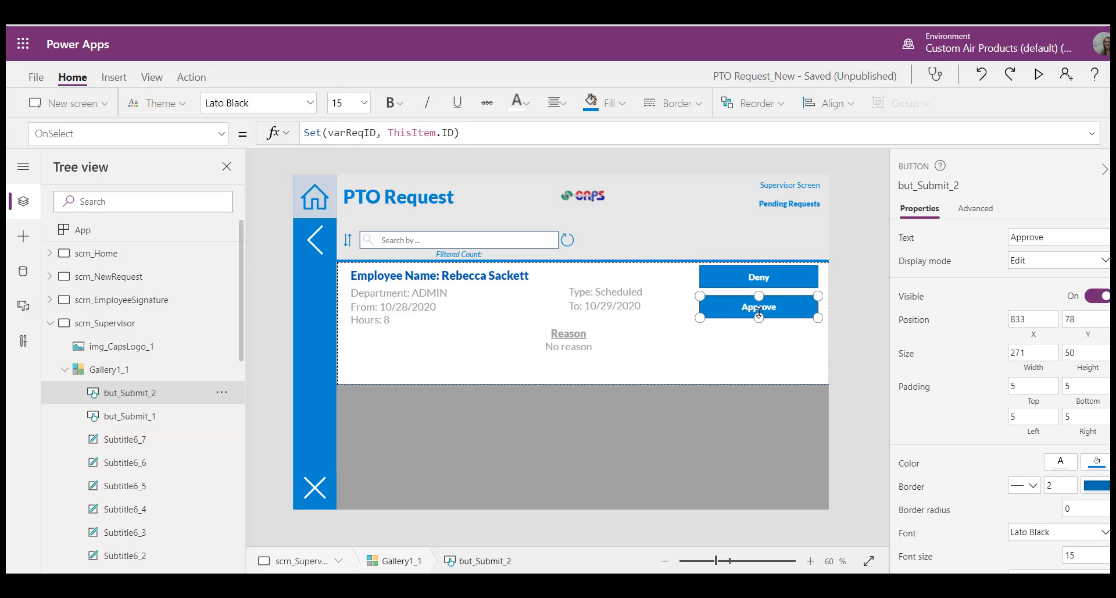
Step: Duplicate the scrn_EmployeeSignature screen and move the copy below scrn_Supervisor
click(168, 299)
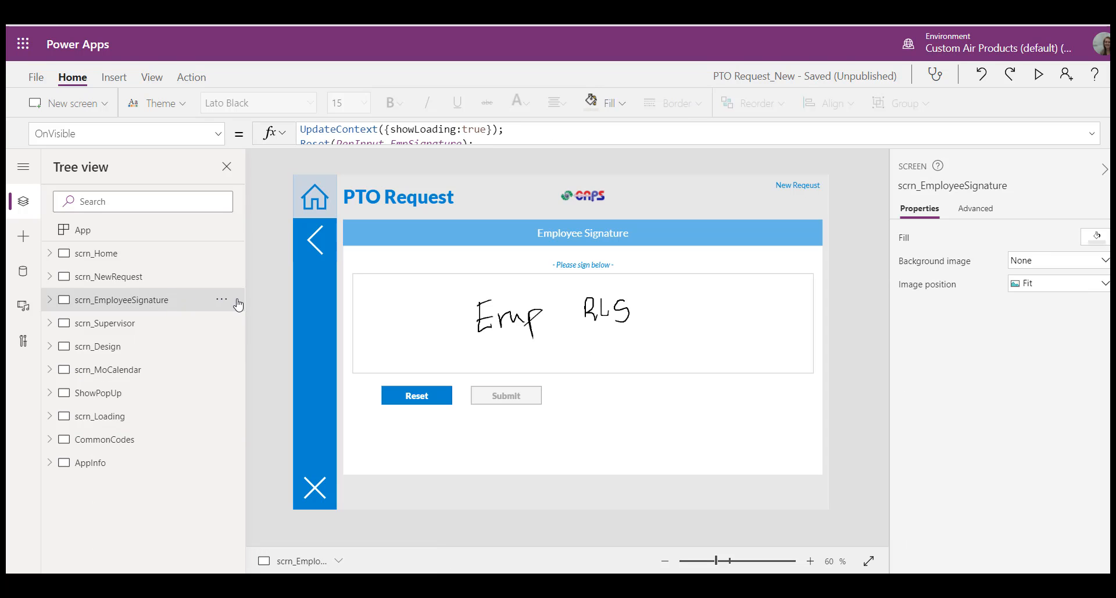
click(222, 300)
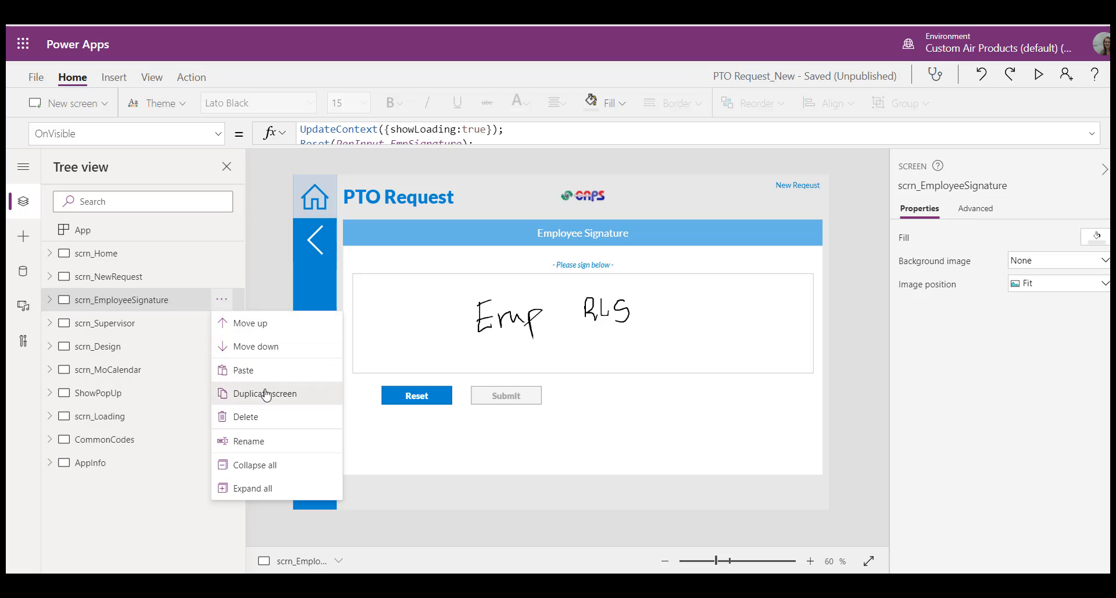
click(263, 393)
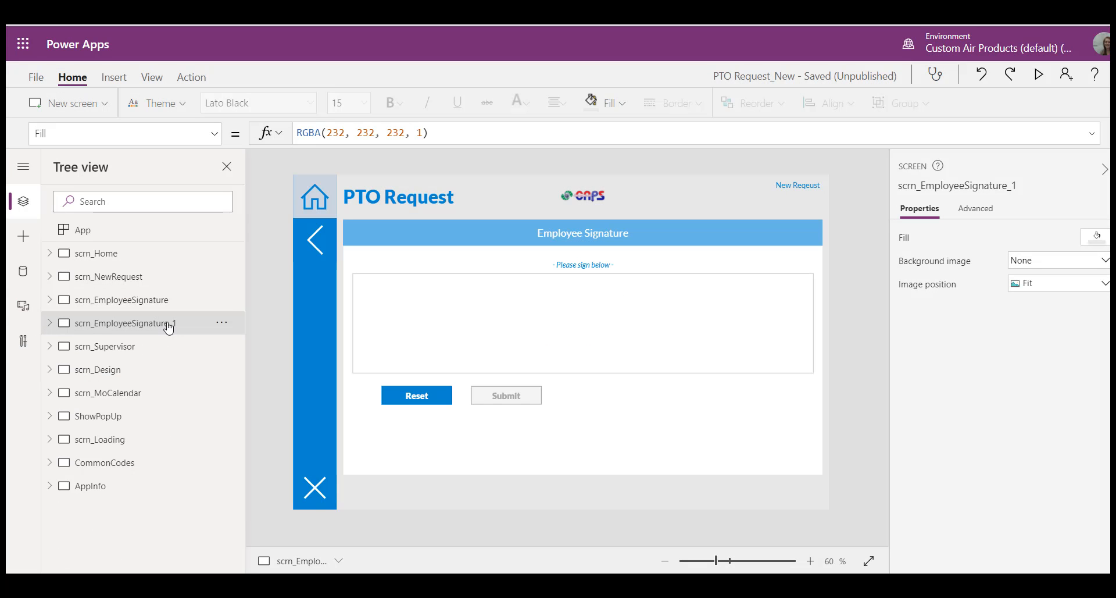
click(222, 322)
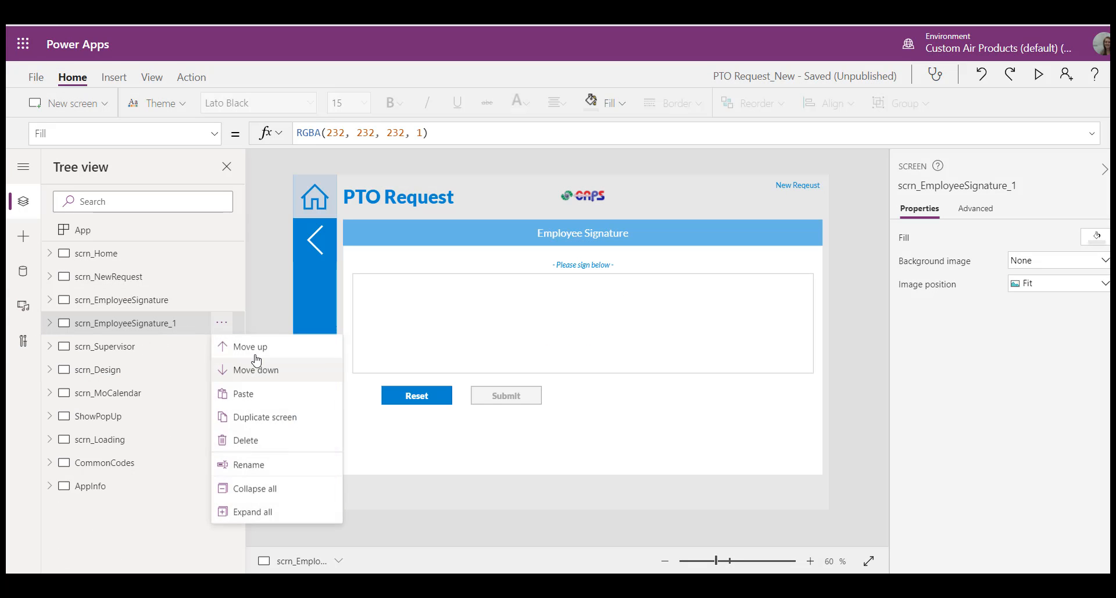
click(260, 368)
Step: Rename the duplicated signature screen as scrn_SupervisorSignature
click(223, 346)
click(262, 484)
key(End)
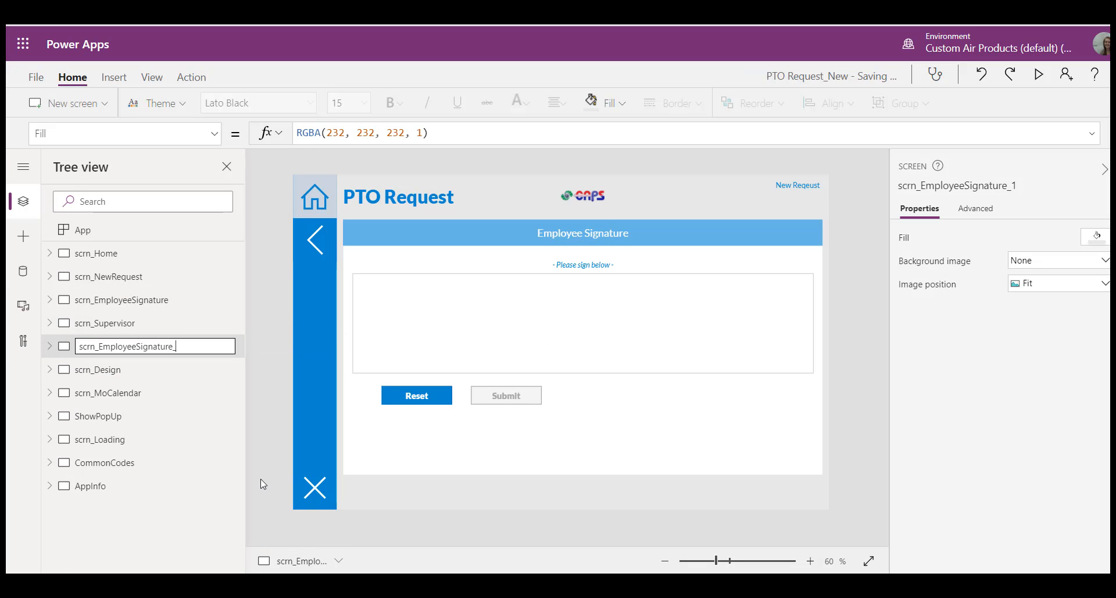
key(BackSpace)
key(BackSpace)
key(BackSpace)
key(BackSpace)
key(BackSpace)
key(BackSpace)
key(BackSpace)
key(BackSpace)
key(BackSpace)
key(BackSpace)
key(BackSpace)
key(BackSpace)
key(BackSpace)
key(BackSpace)
key(BackSpace)
key(BackSpace)
key(BackSpace)
key(BackSpace)
key(BackSpace)
text(SupervisorSignature)
key(Return)
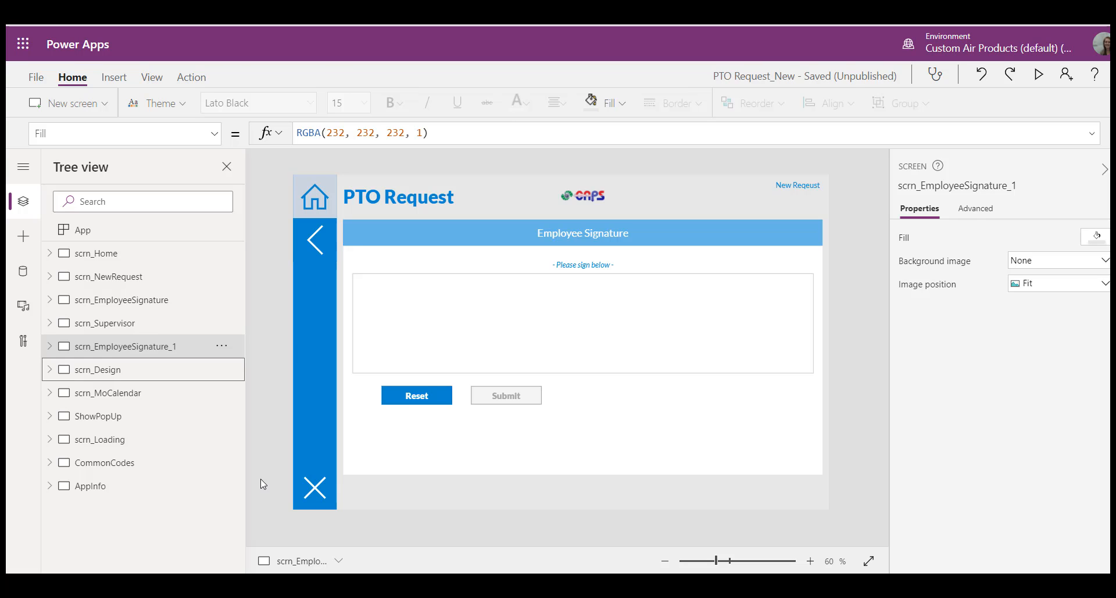
Step: Change the context variable EmpSign to SuperSign in the OnVisible formula of scrn_SupervisorSignature
click(213, 135)
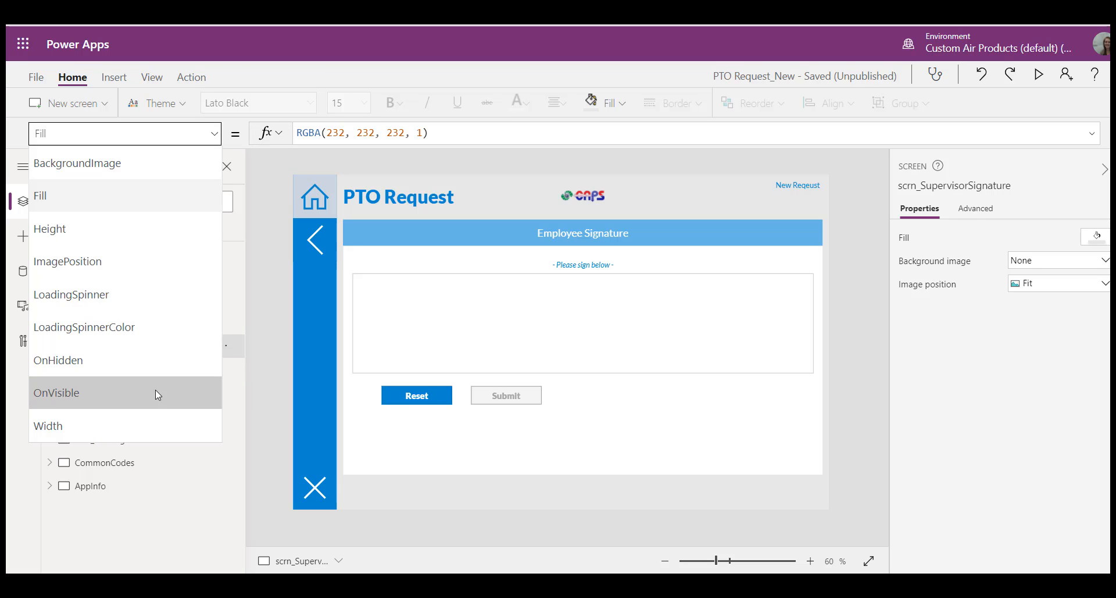
click(155, 392)
drag(552, 146, 556, 324)
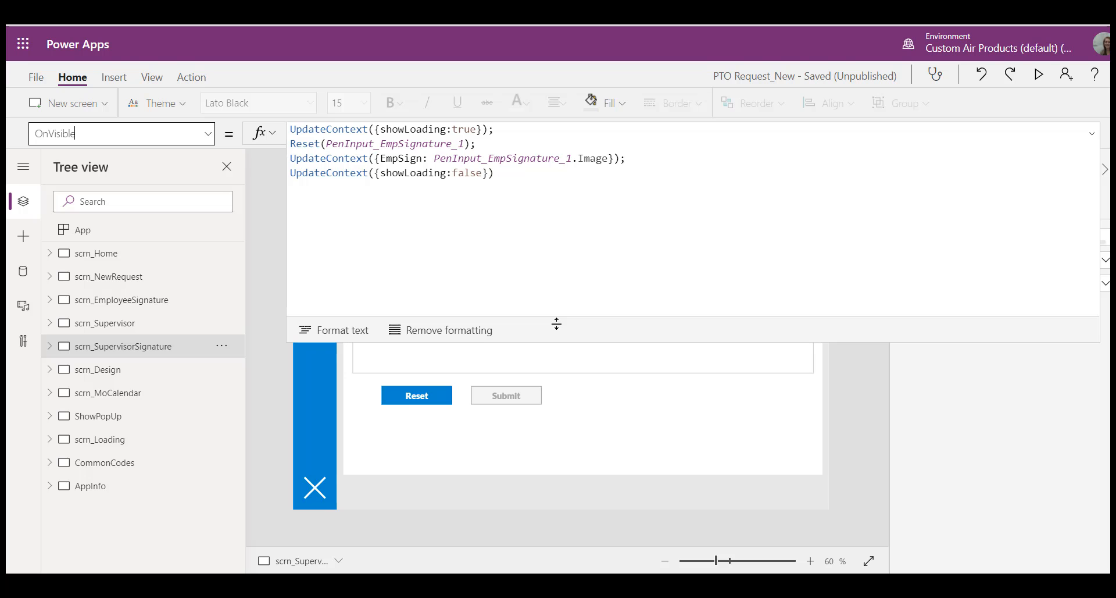
drag(398, 157, 381, 157)
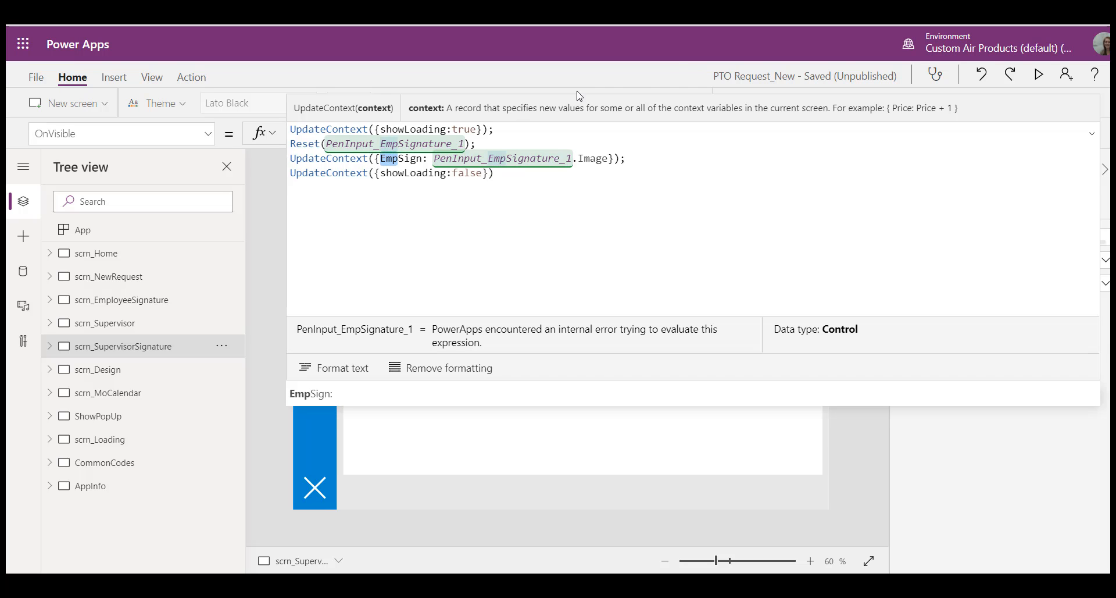
text(Super)
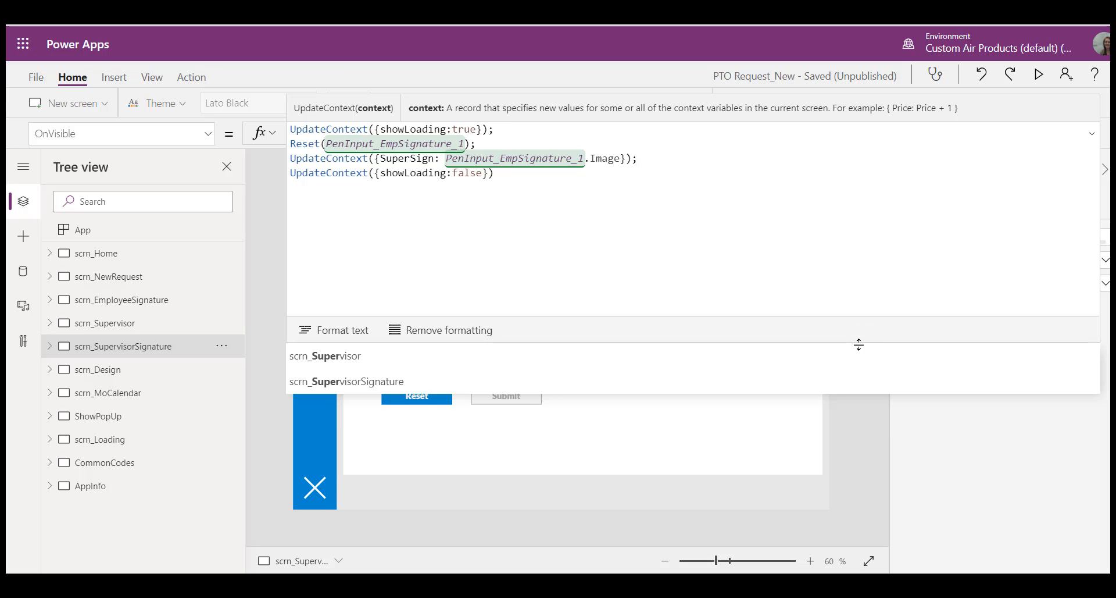
drag(858, 344, 859, 145)
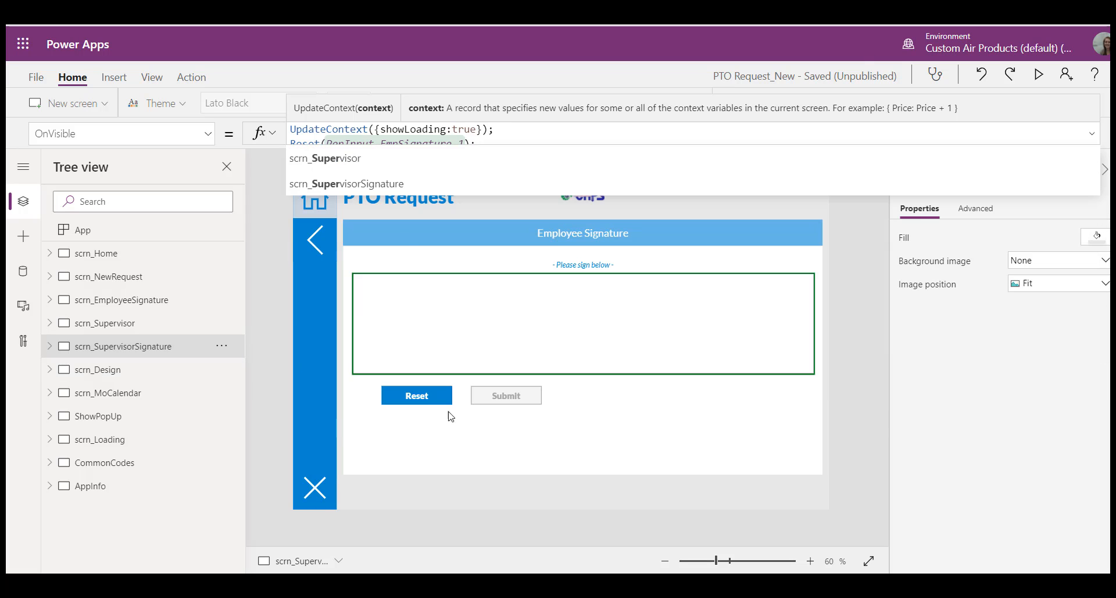
Step: Rename the pen input on the supervisor signature screen as PenInput_SuperSign
click(49, 346)
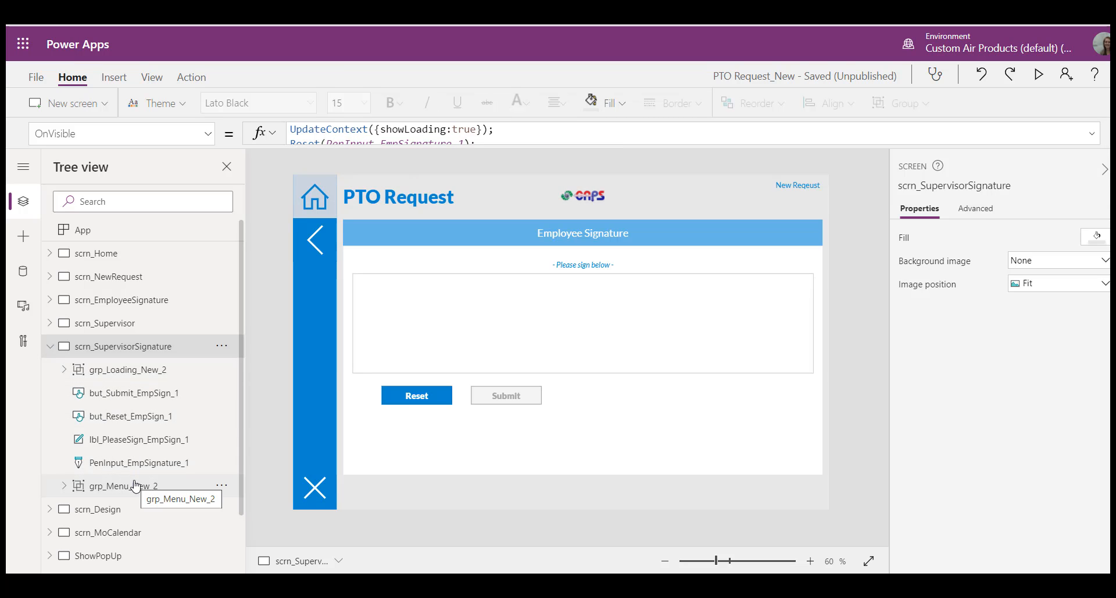
click(140, 462)
right_click(139, 462)
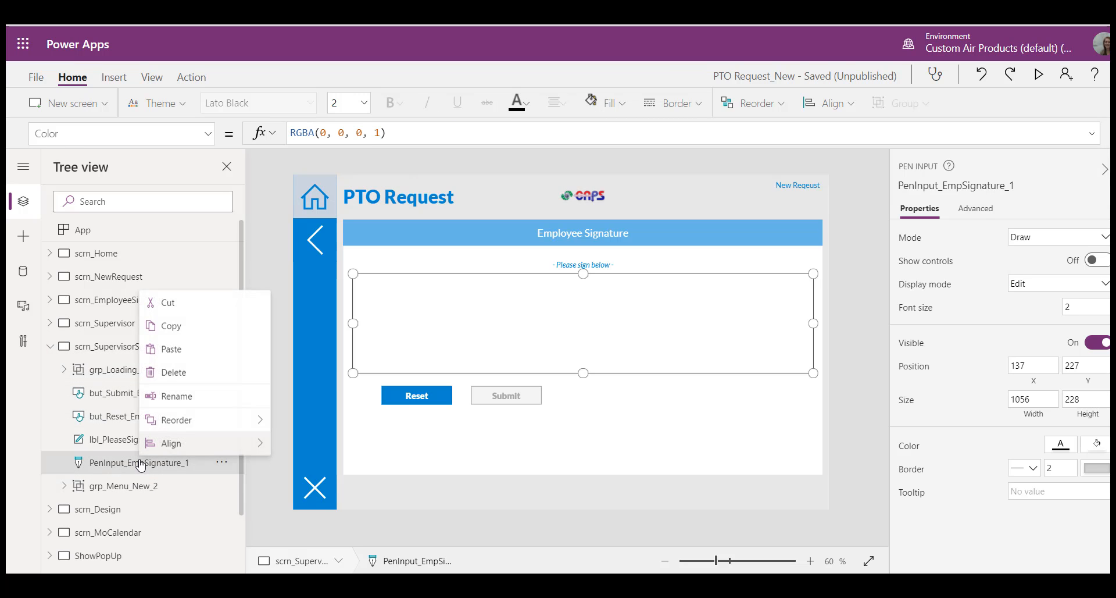
click(192, 393)
key(End)
key(BackSpace)
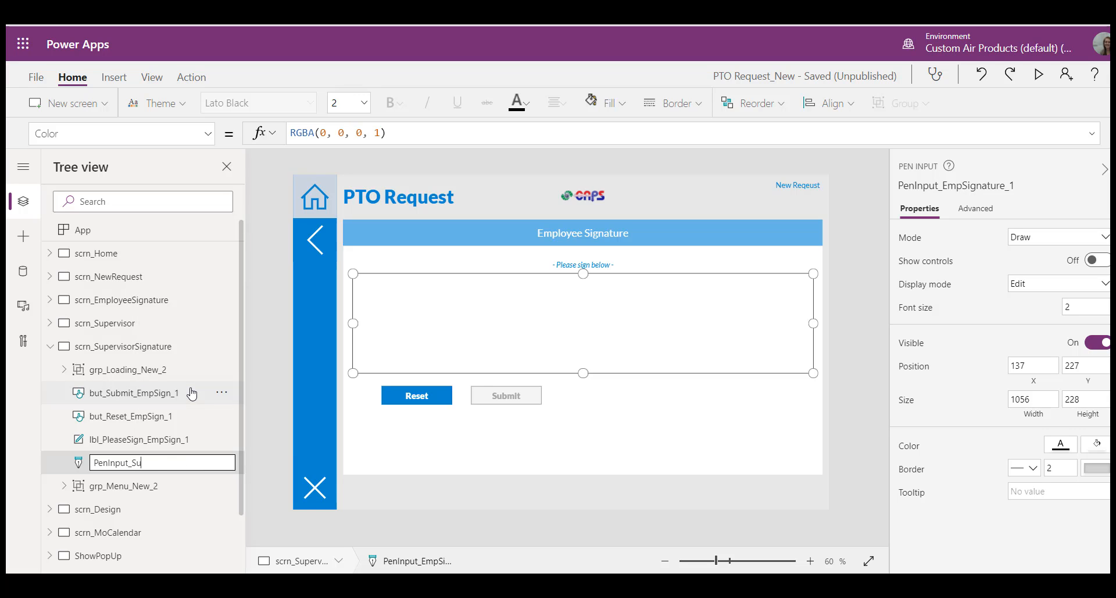
key(Tab)
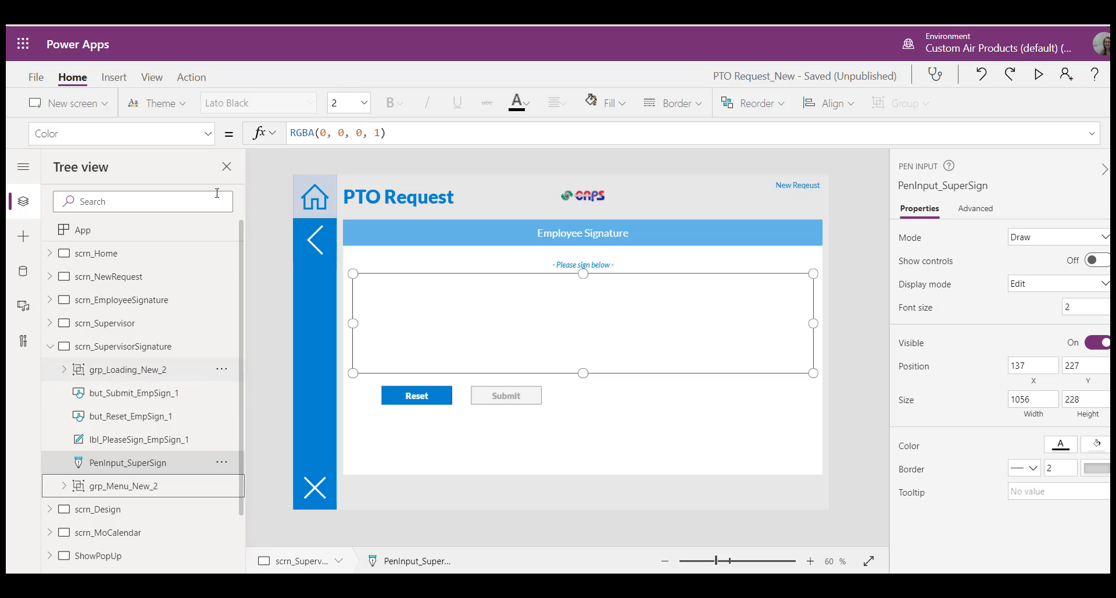
Step: Set the OnSelect formula of PenInput_SuperSign to update the SuperSign variable instead of EmpSign
click(207, 134)
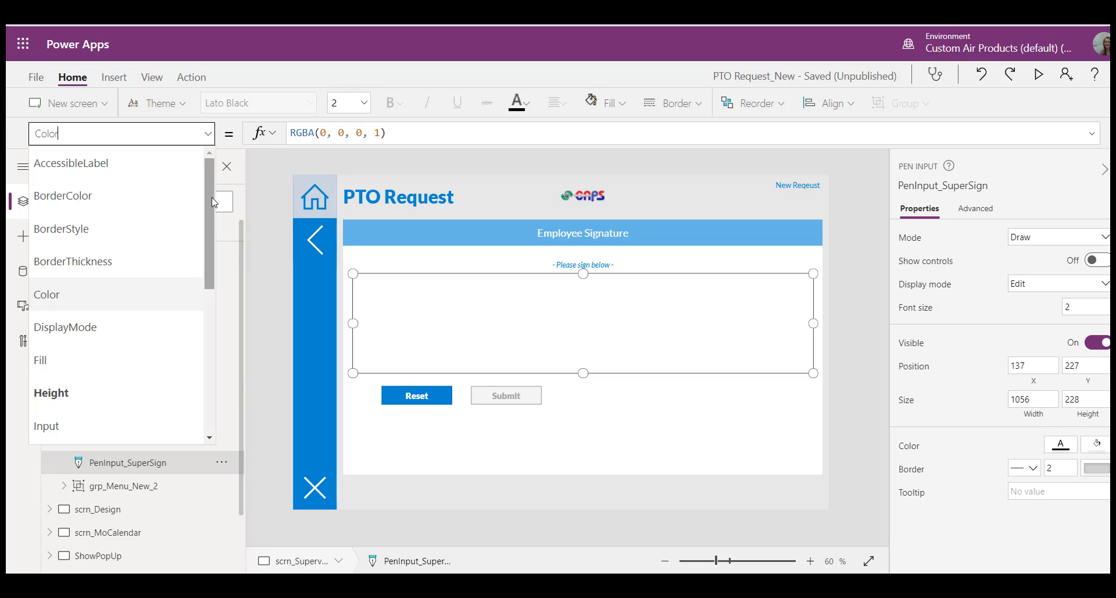
scroll(179, 281, down, 3)
click(106, 337)
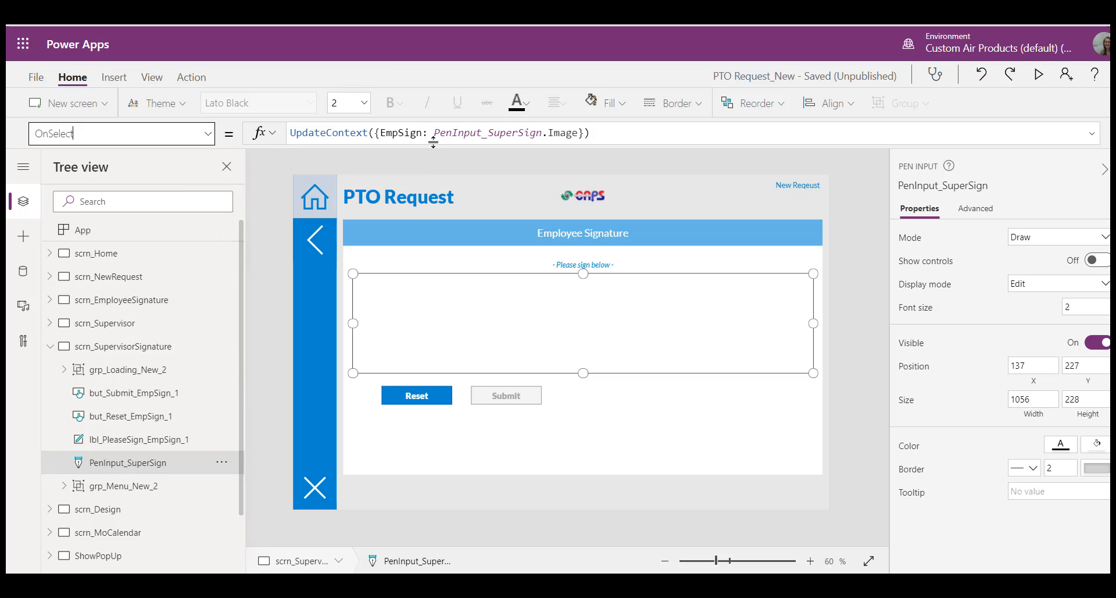
click(394, 132)
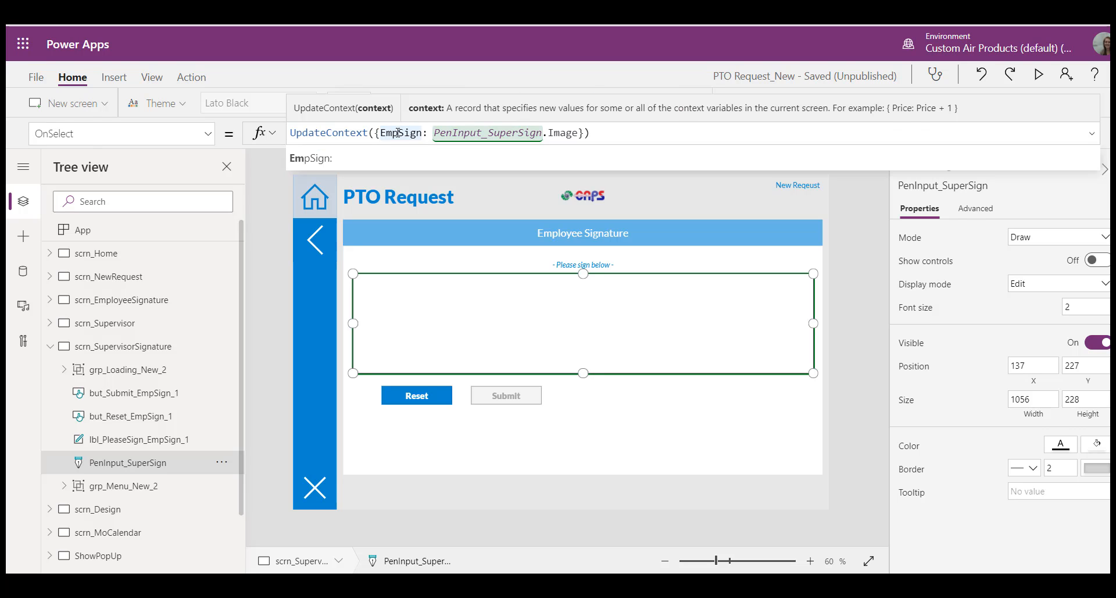
drag(399, 133, 382, 132)
text(Super)
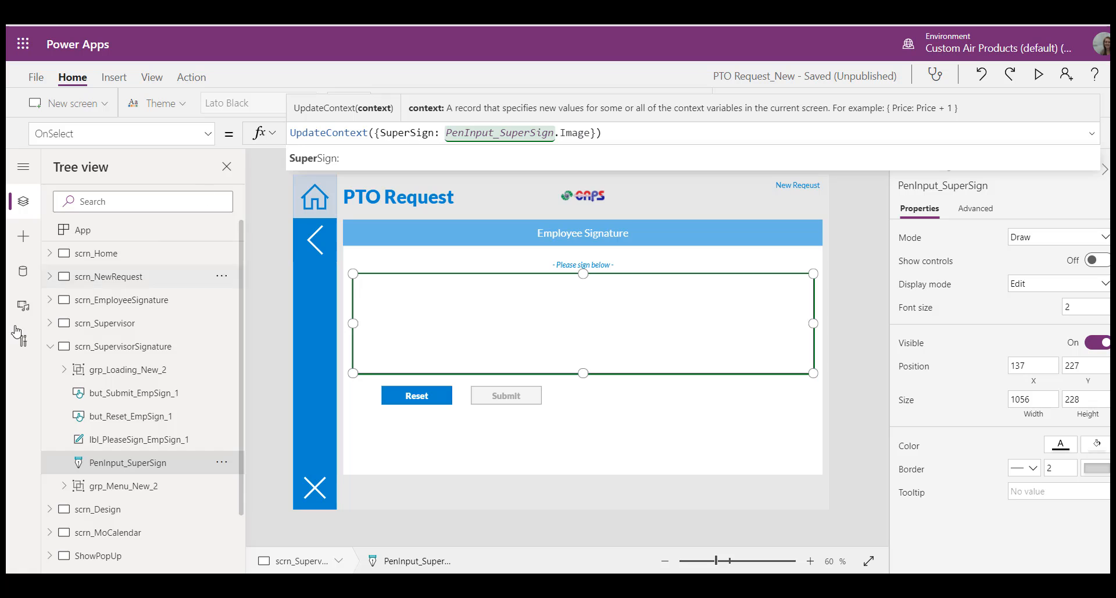
Step: Replace EmpSign with SuperSign in the OnSelect formula of the supervisor signature screen's Reset button
click(114, 420)
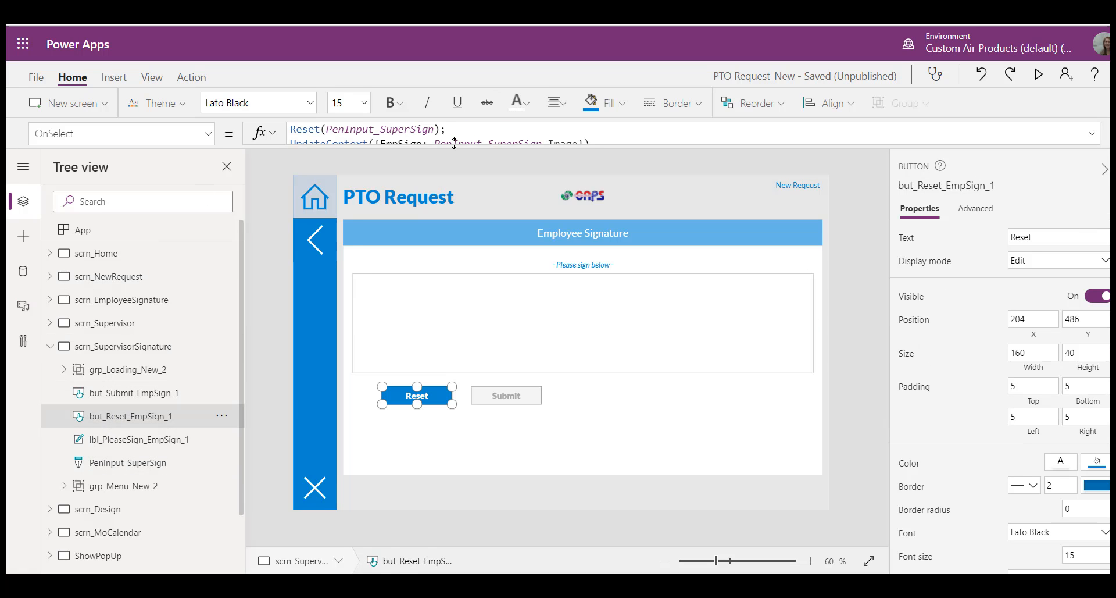
drag(455, 143, 451, 239)
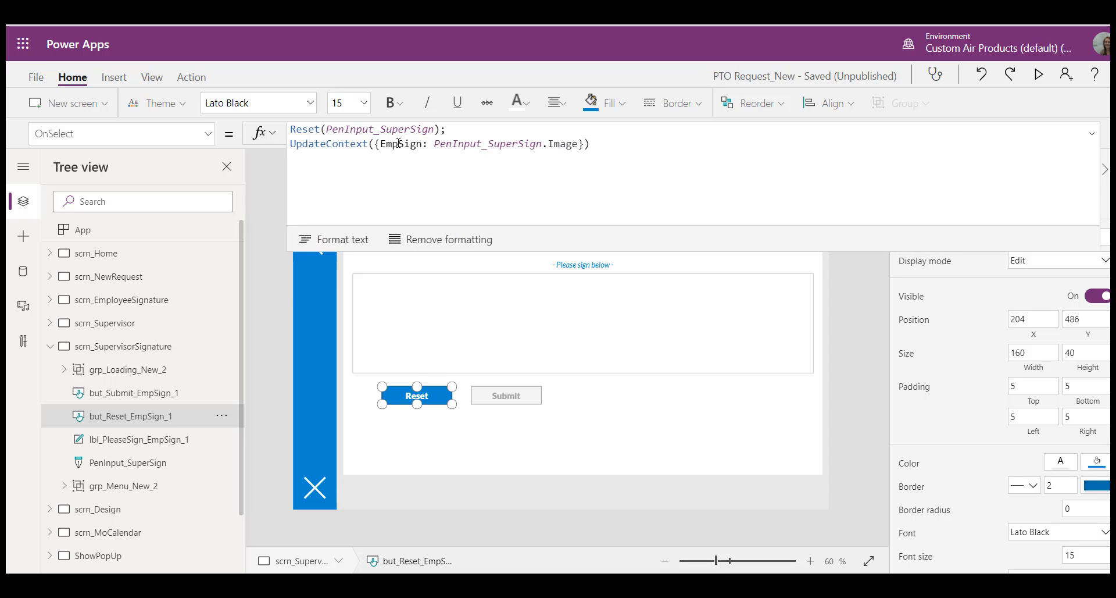
drag(398, 143, 380, 144)
text(s)
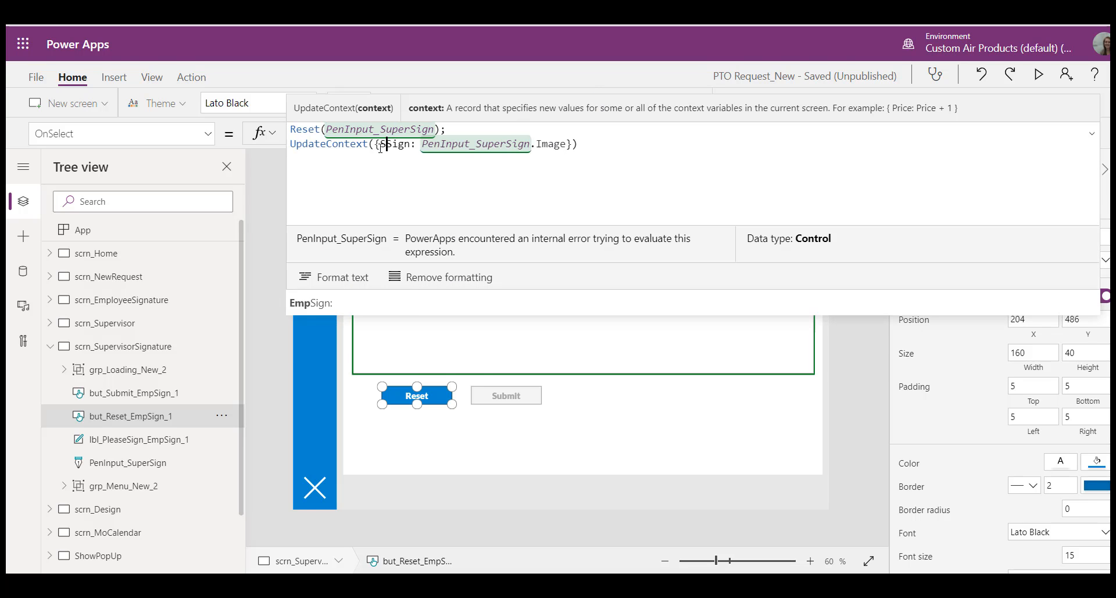
text(uper)
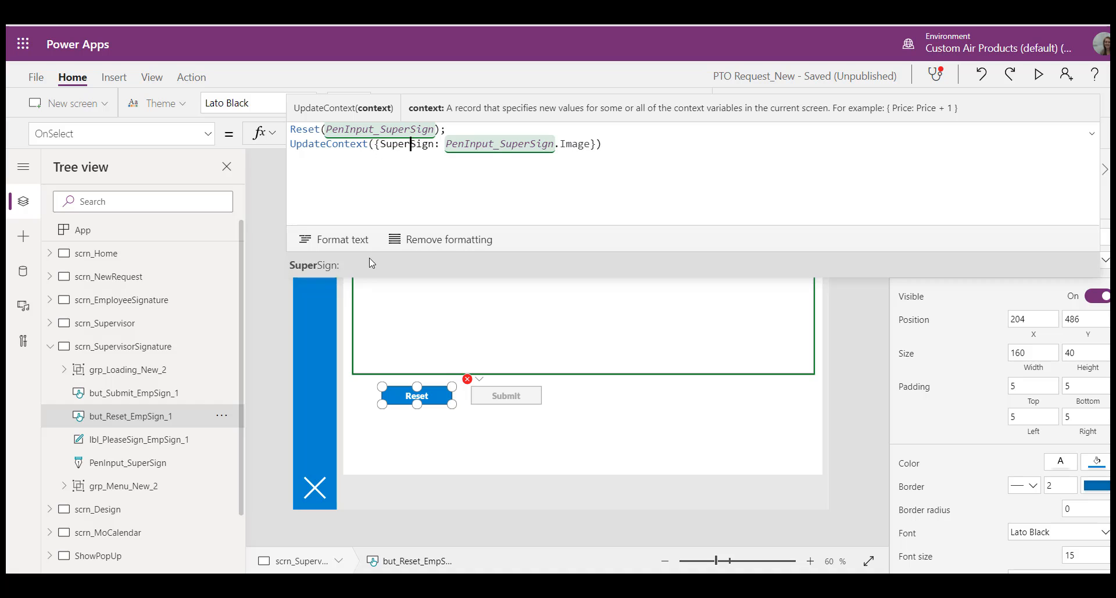
key(Right)
key(Right)
key(Right)
key(Right)
text(:)
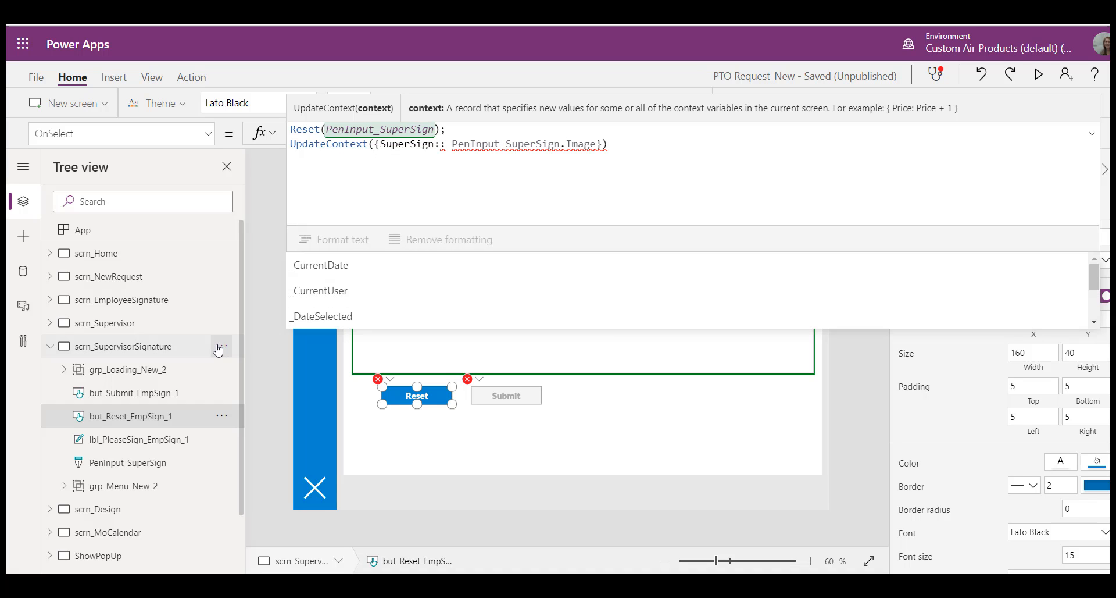
key(BackSpace)
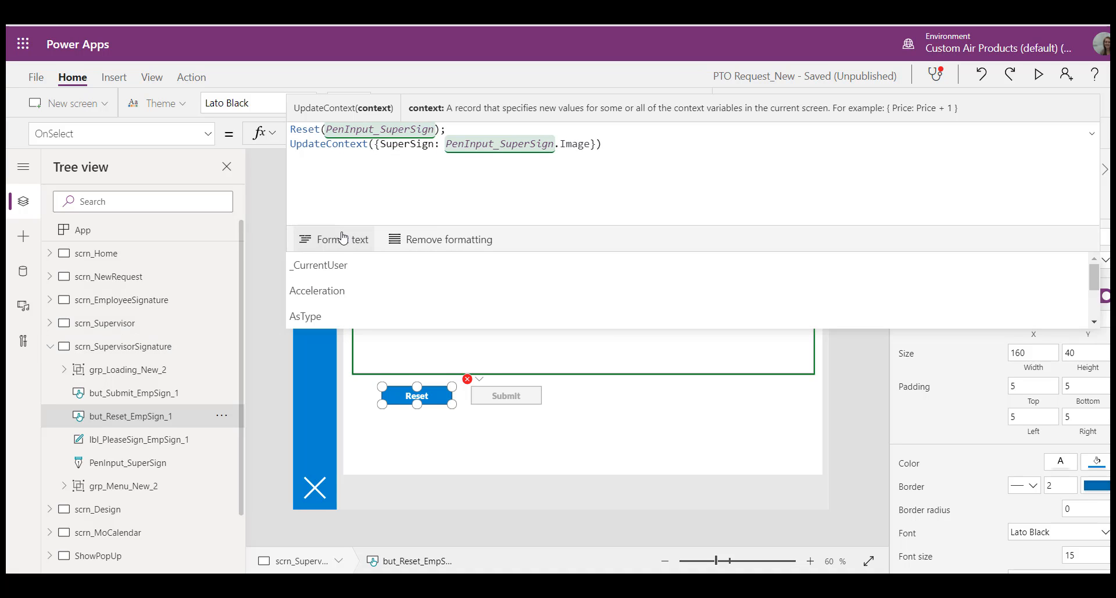
Step: Replace EmpSign with SuperSign in the DisplayMode formula of the supervisor signature screen's Submit button
click(135, 393)
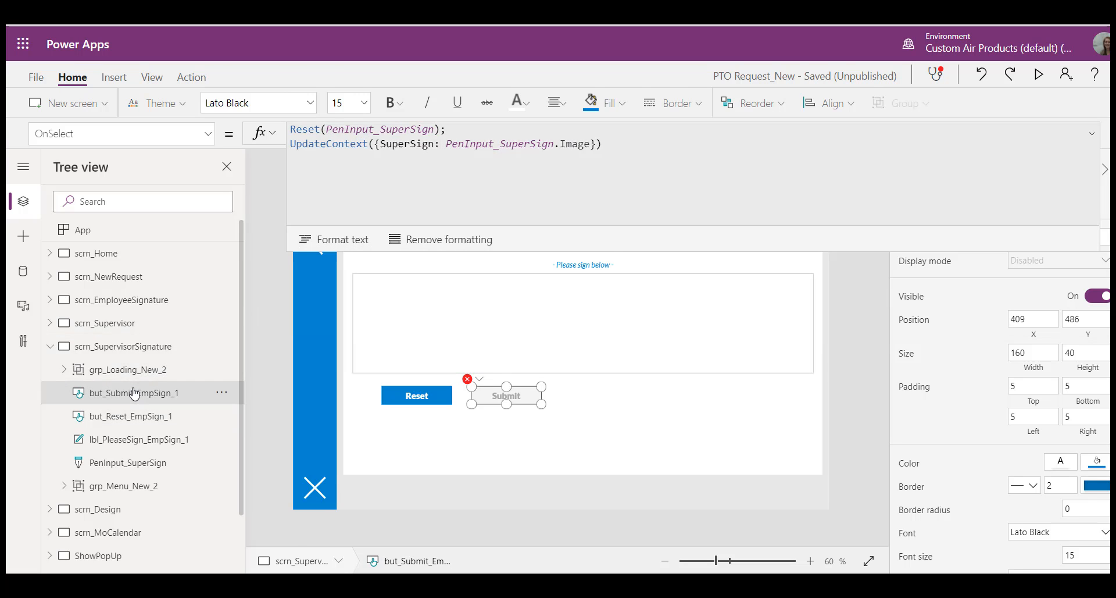
click(208, 135)
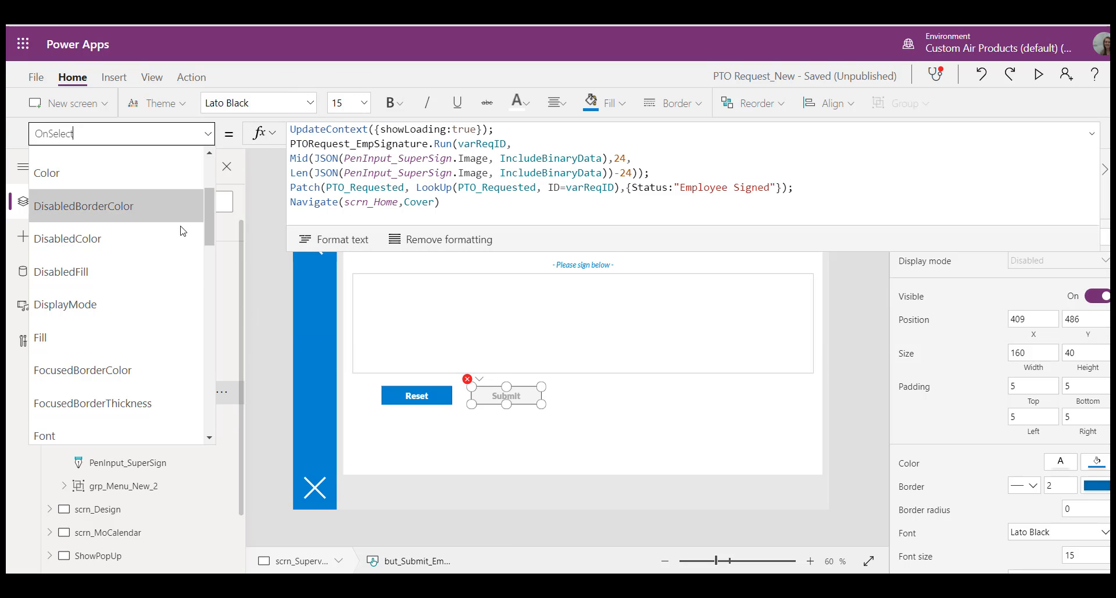
click(140, 304)
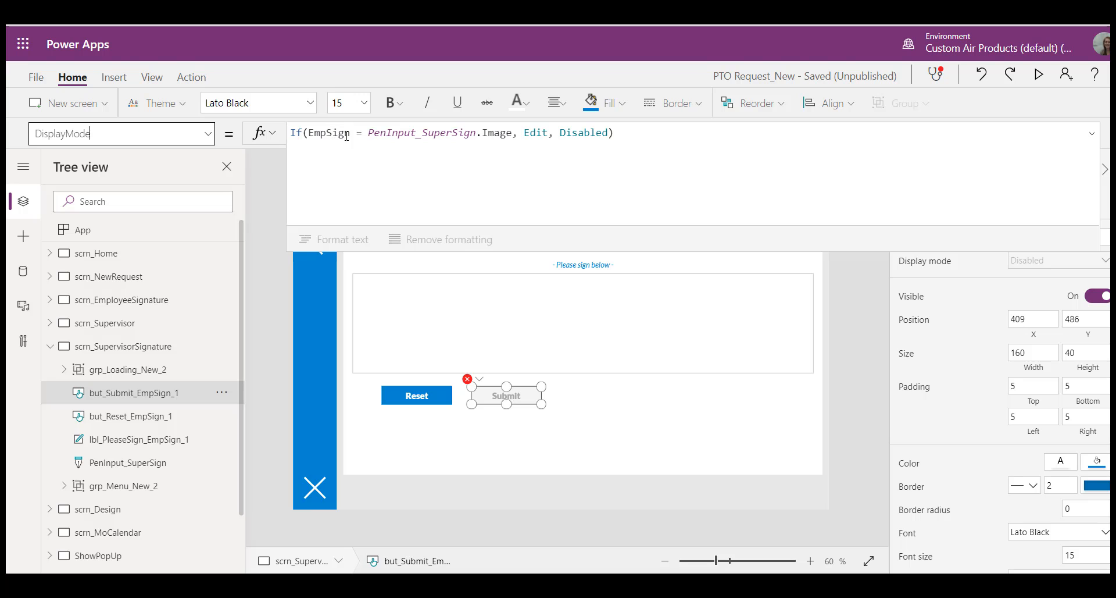
drag(327, 132, 315, 132)
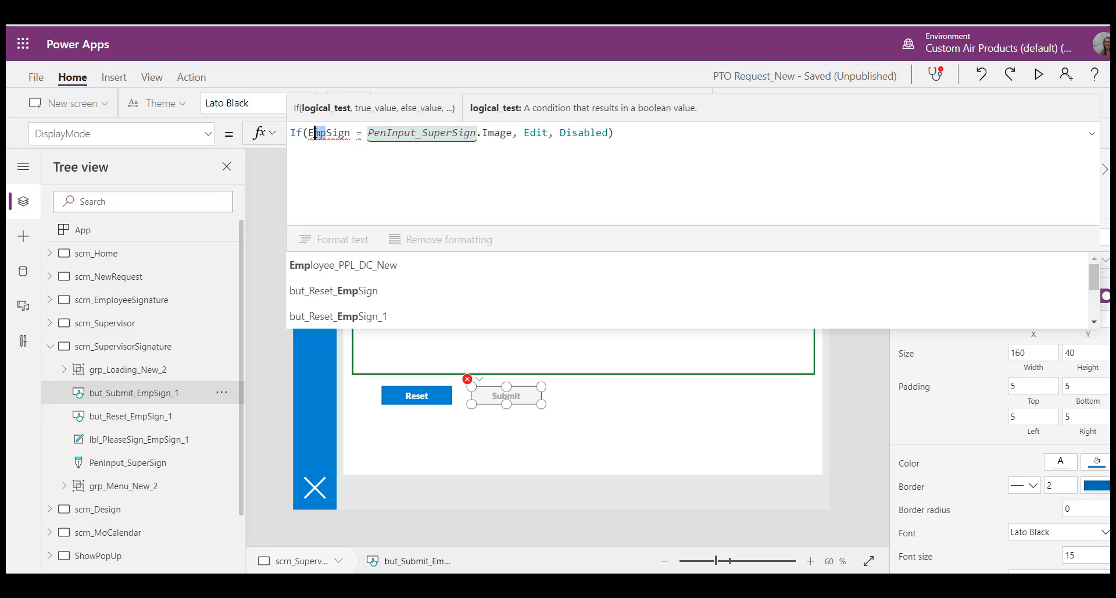
text(Super)
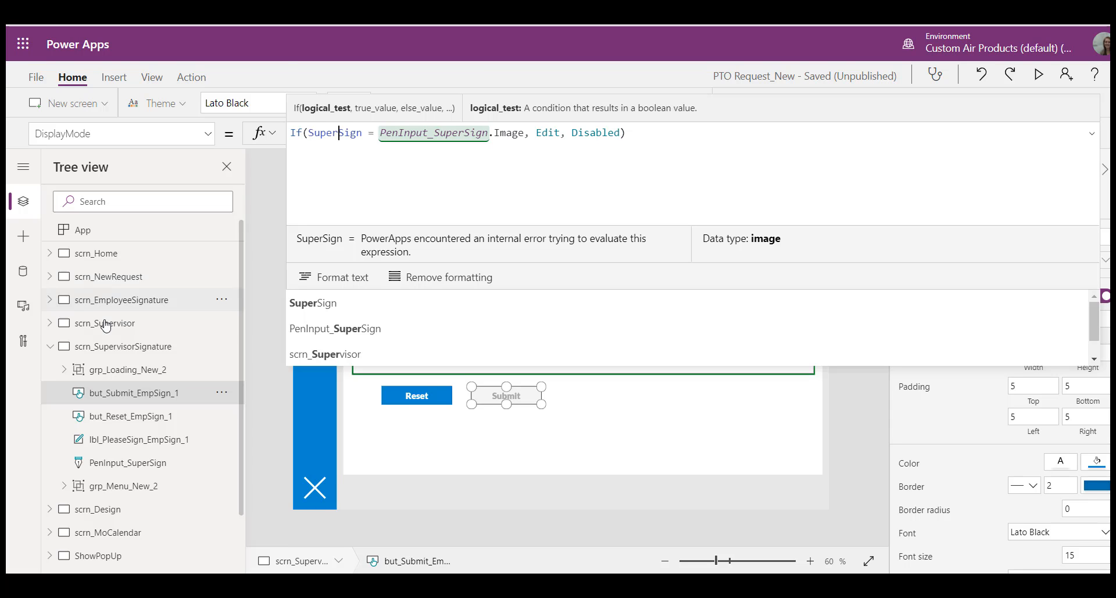
Step: Show the Submit button's OnSelect formula and review its flow call and status patch
click(209, 137)
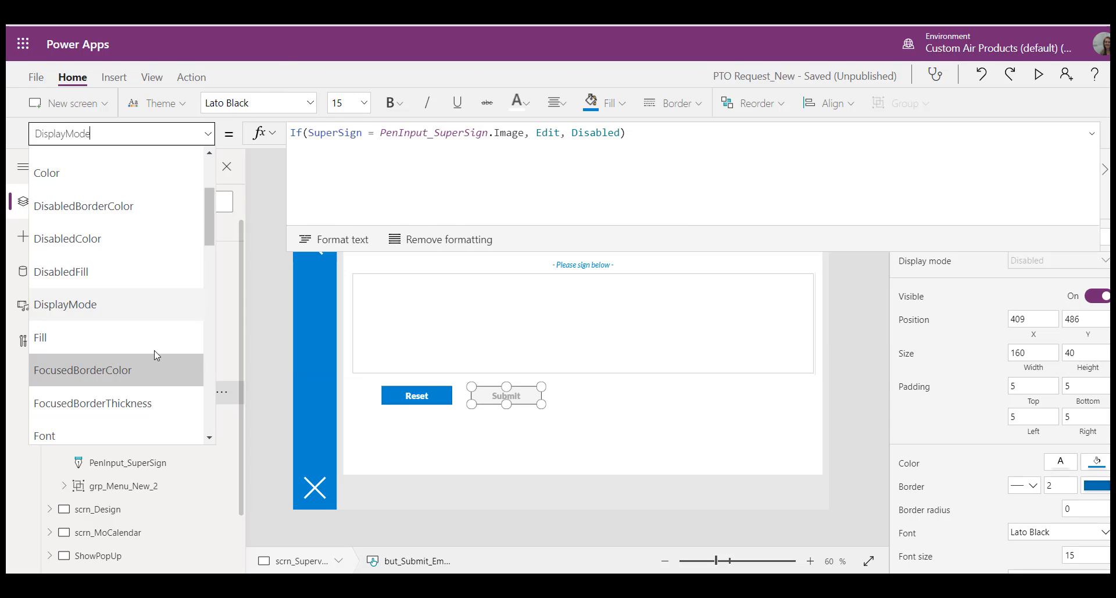
scroll(140, 323, down, 4)
click(130, 304)
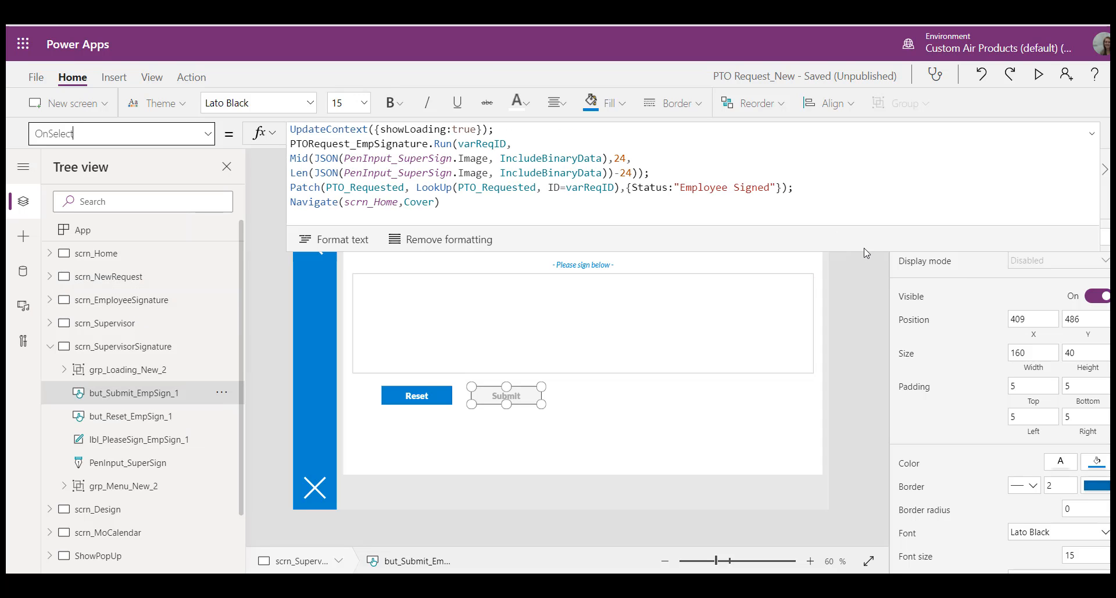
drag(866, 253, 865, 147)
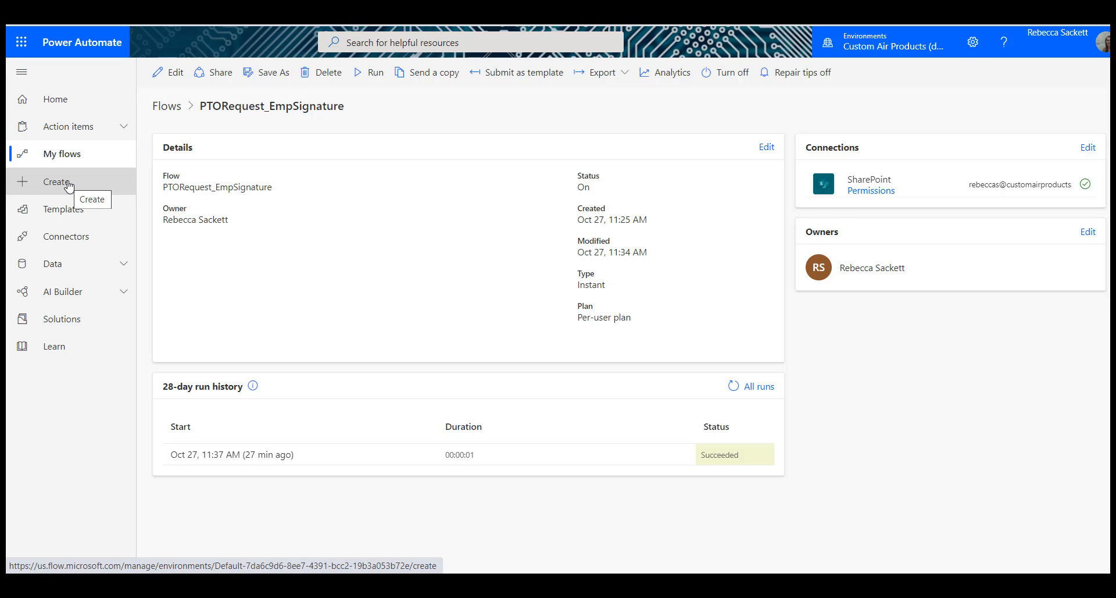
Step: Switch to Power Automate and create an instant flow named PTORequest_SuperSign with the PowerApps trigger
click(68, 185)
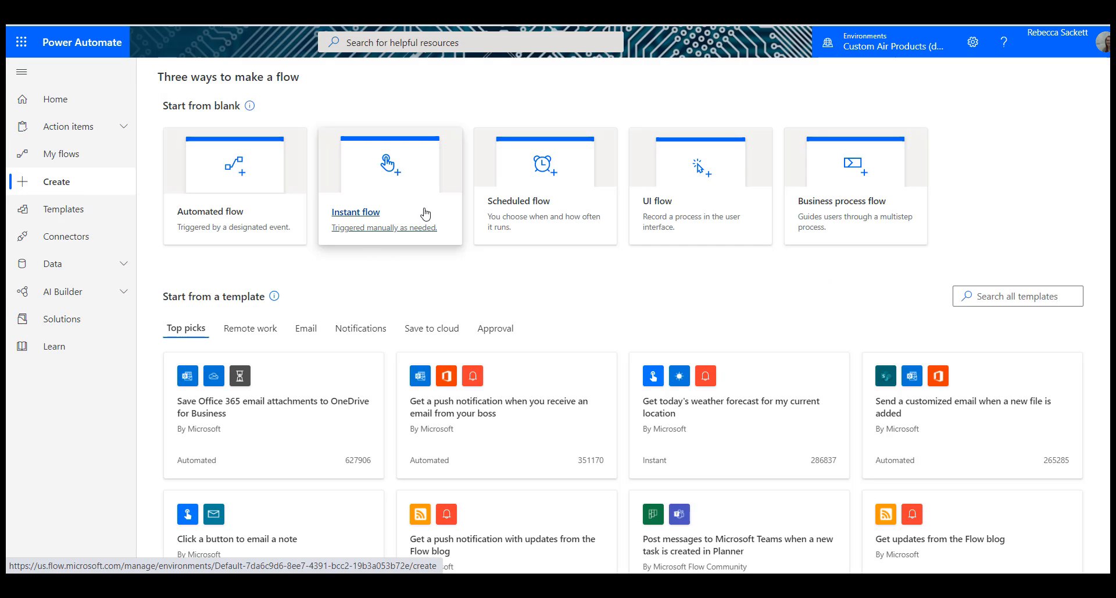
click(425, 214)
click(721, 272)
click(718, 182)
text(PTORequest_SuperSign)
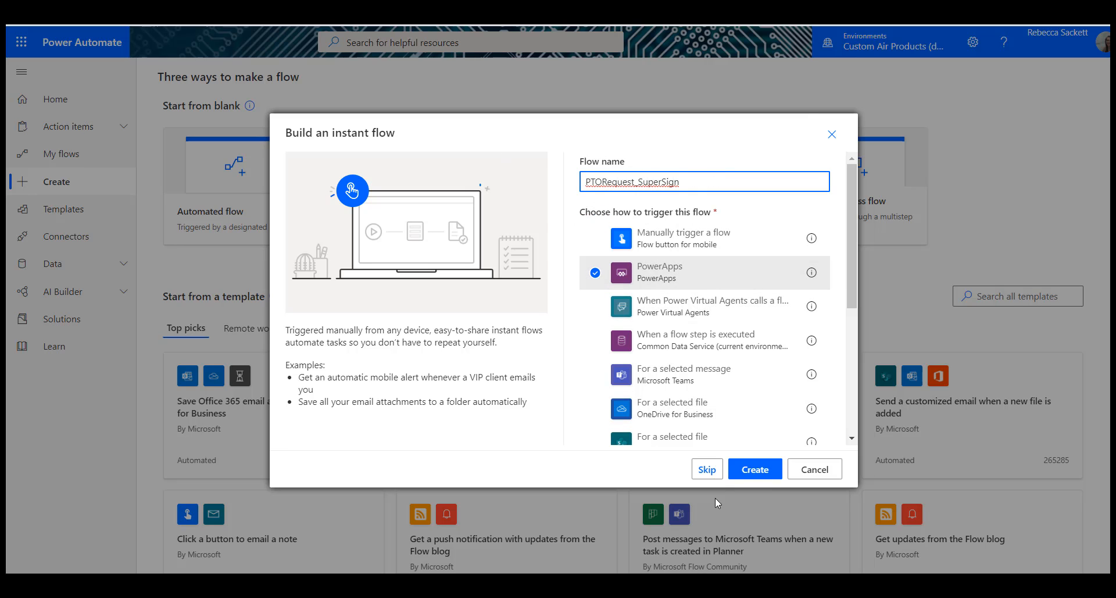
click(742, 468)
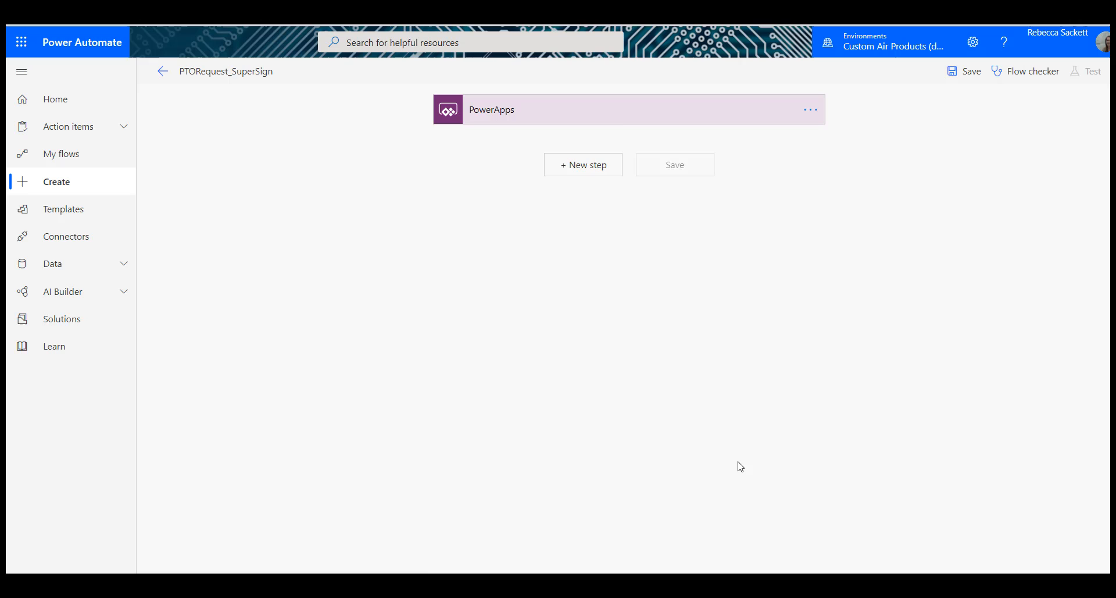
Step: Add a Compose action named var ReqID to the flow and set its input to Ask in PowerApps
click(581, 170)
text(compose)
click(543, 380)
click(544, 196)
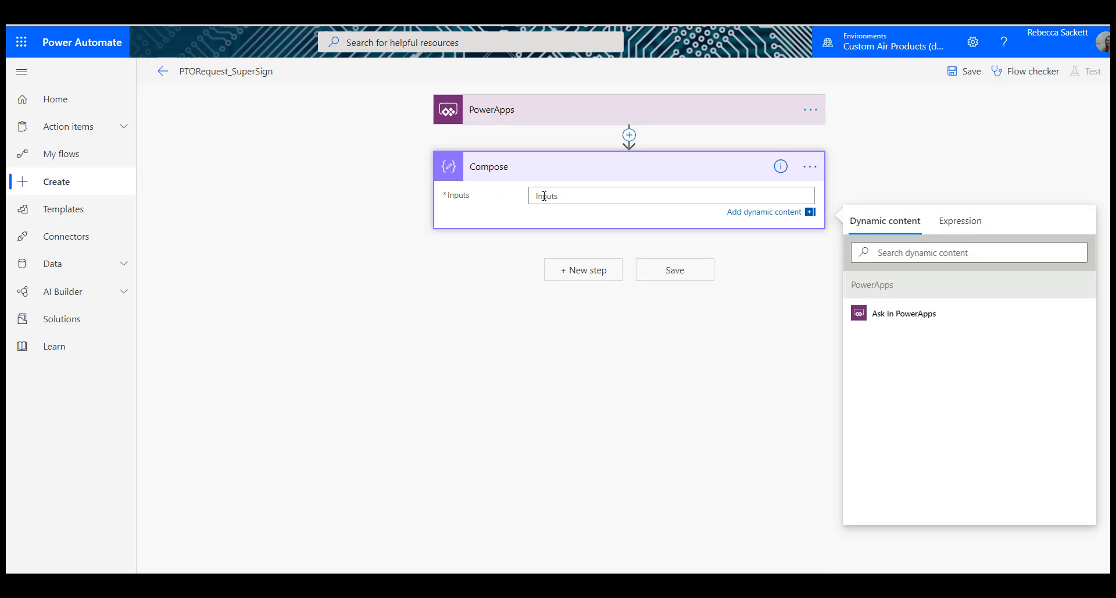
click(809, 166)
click(853, 190)
text(var_ReqID)
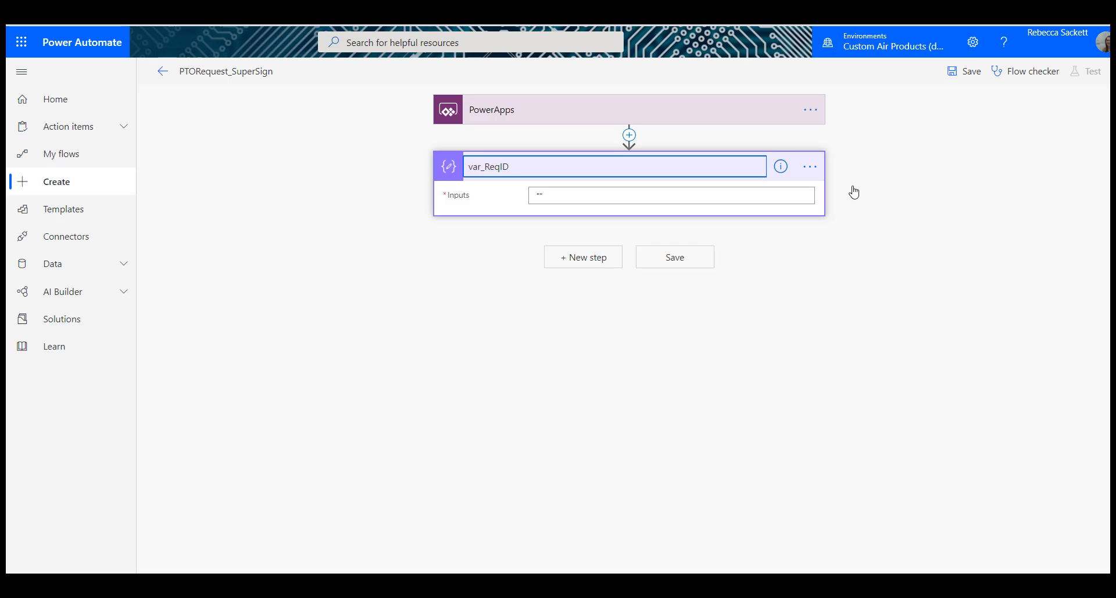
click(795, 194)
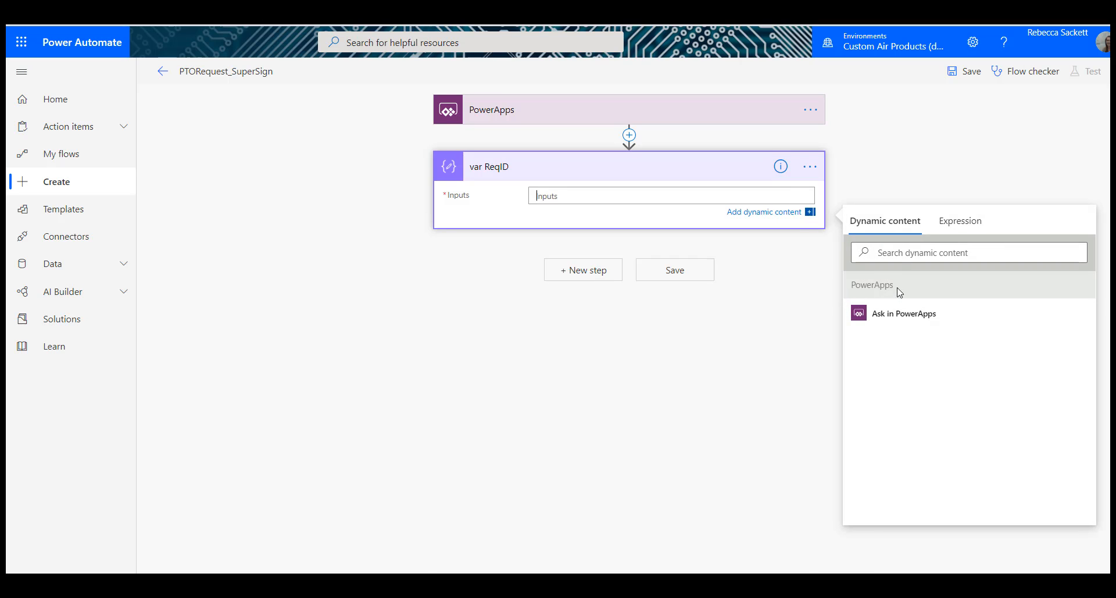
click(872, 316)
Step: Add a SharePoint Create file action after var ReqID and set its site address to Human Resources
click(598, 271)
text(create file)
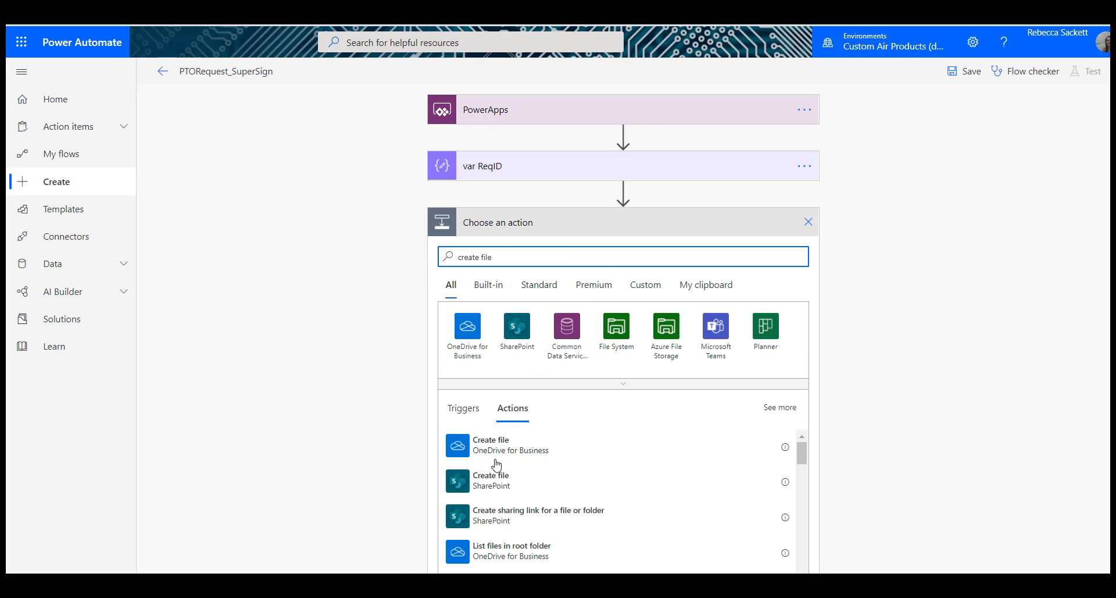
click(494, 465)
click(807, 258)
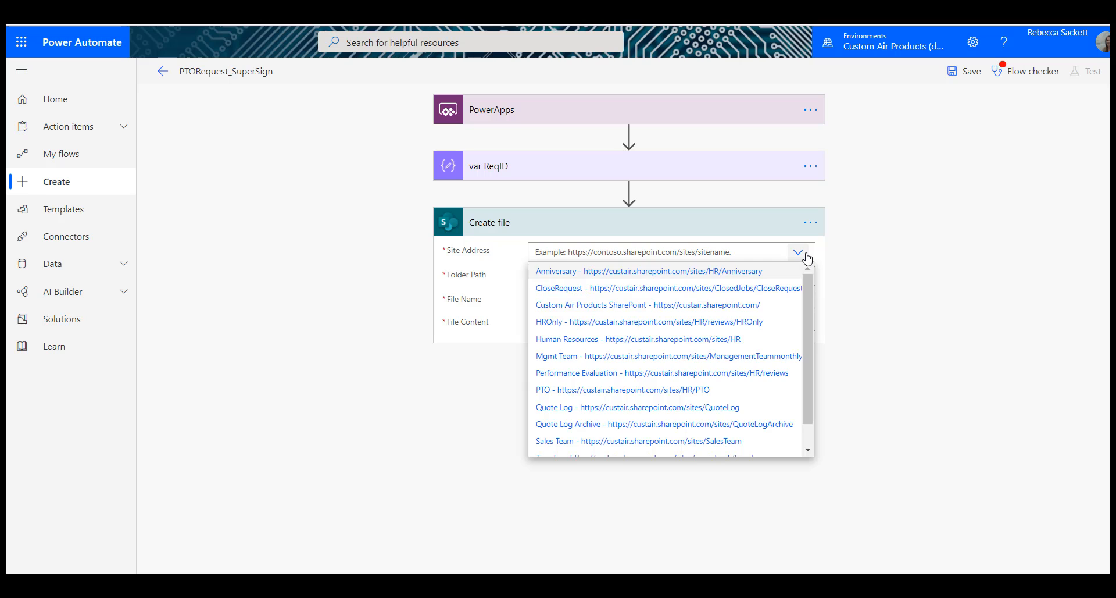
click(642, 336)
Step: Set the Create file action's folder path to /Shared Documents/PTO_Docs/SupervisorSignature
click(804, 276)
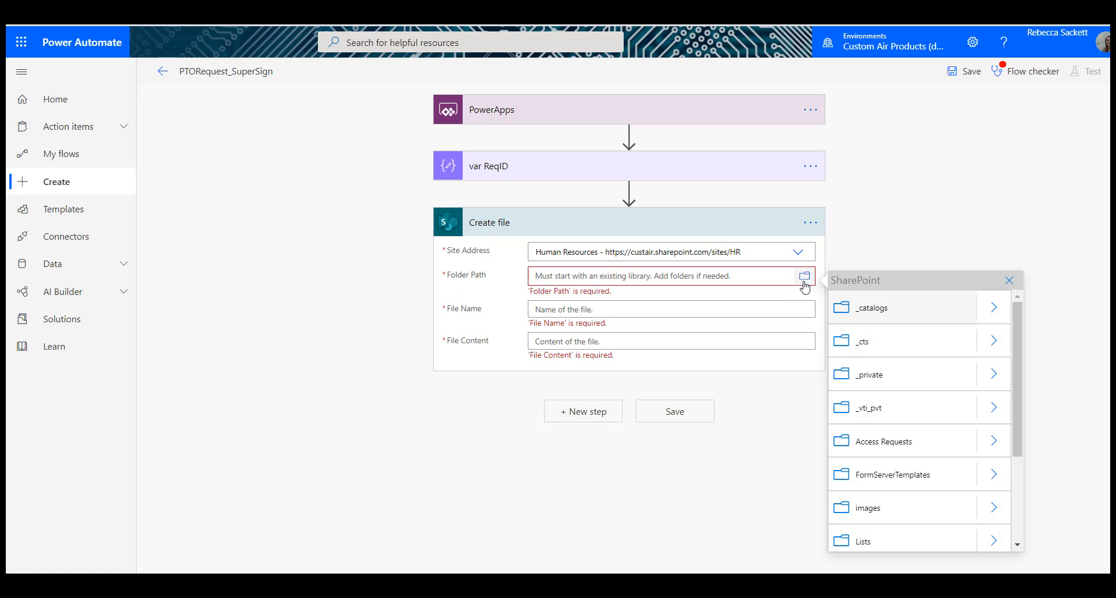
scroll(989, 445, down, 3)
click(993, 446)
click(1005, 340)
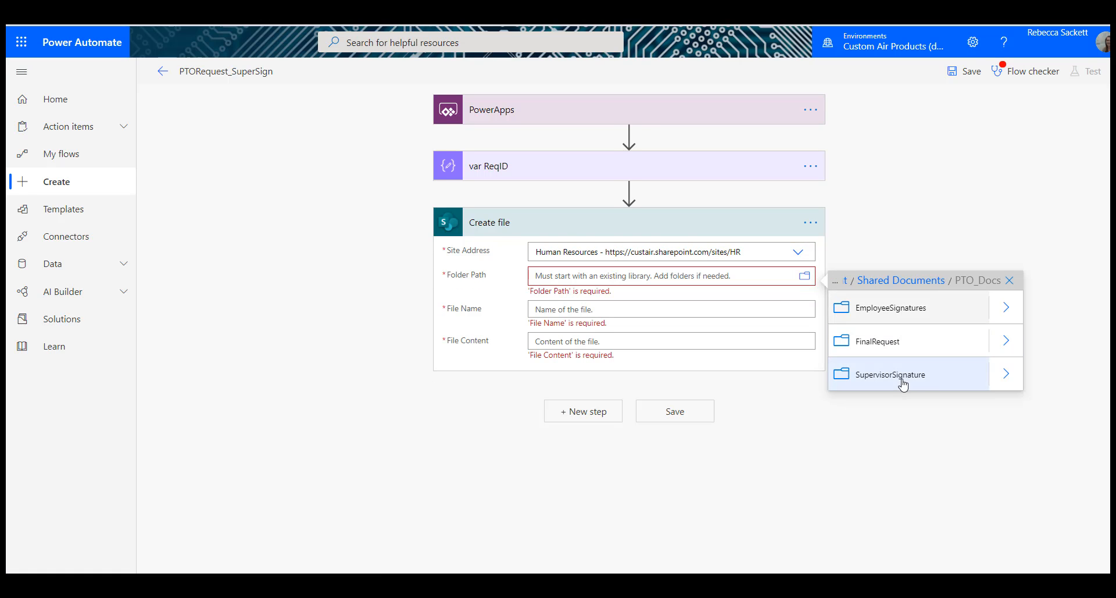
click(902, 375)
Step: Set the file name to the var ReqID Outputs followed by .jpeg
click(618, 305)
click(882, 432)
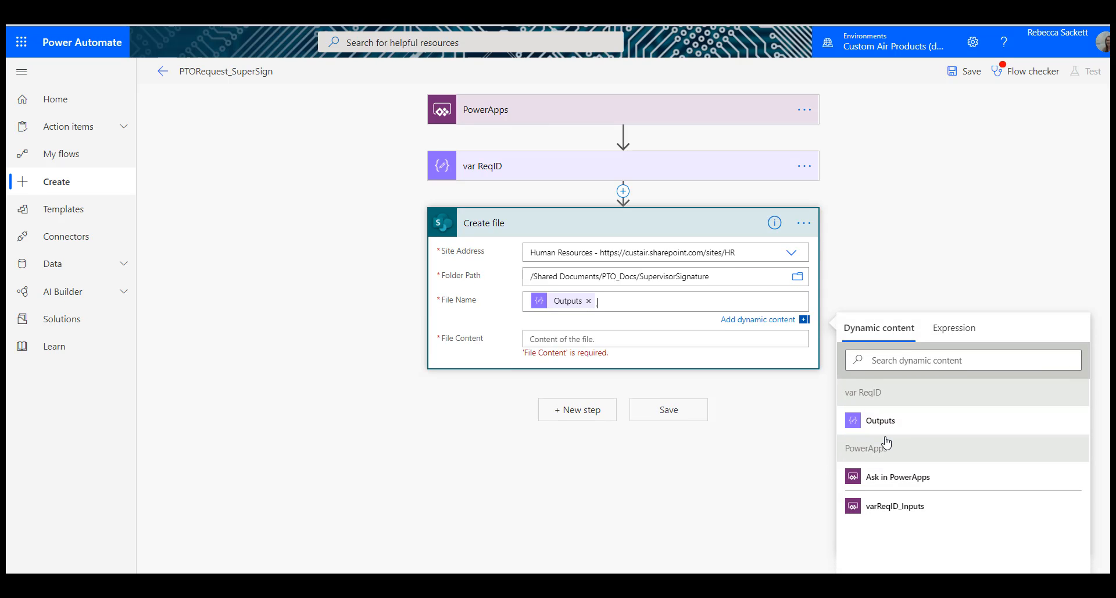
click(685, 336)
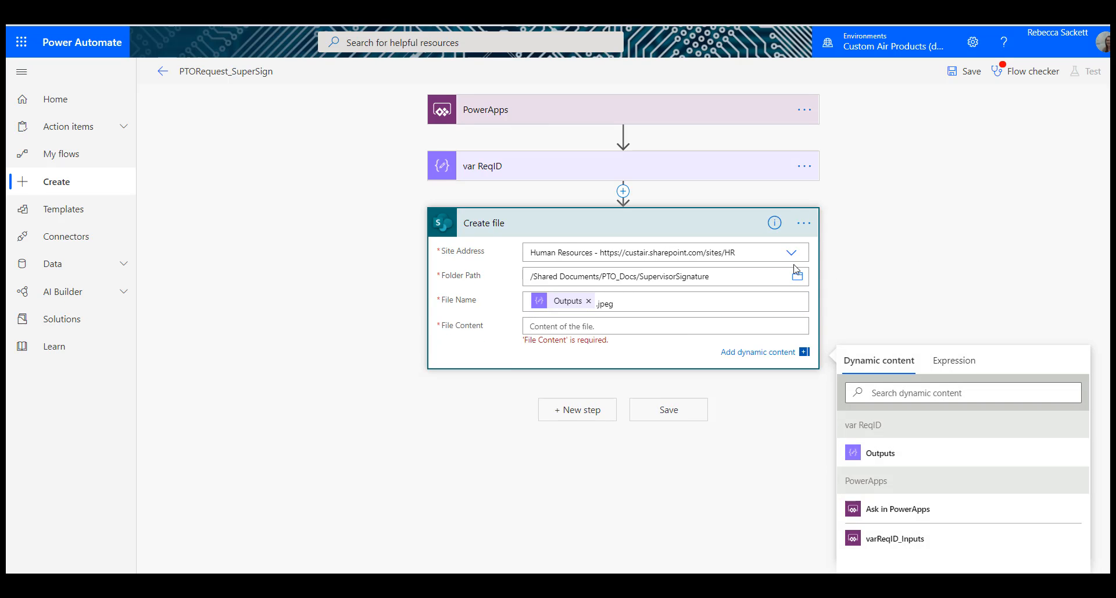
Step: Rename the Create file action as Create file_SuperSign
click(860, 249)
key(End)
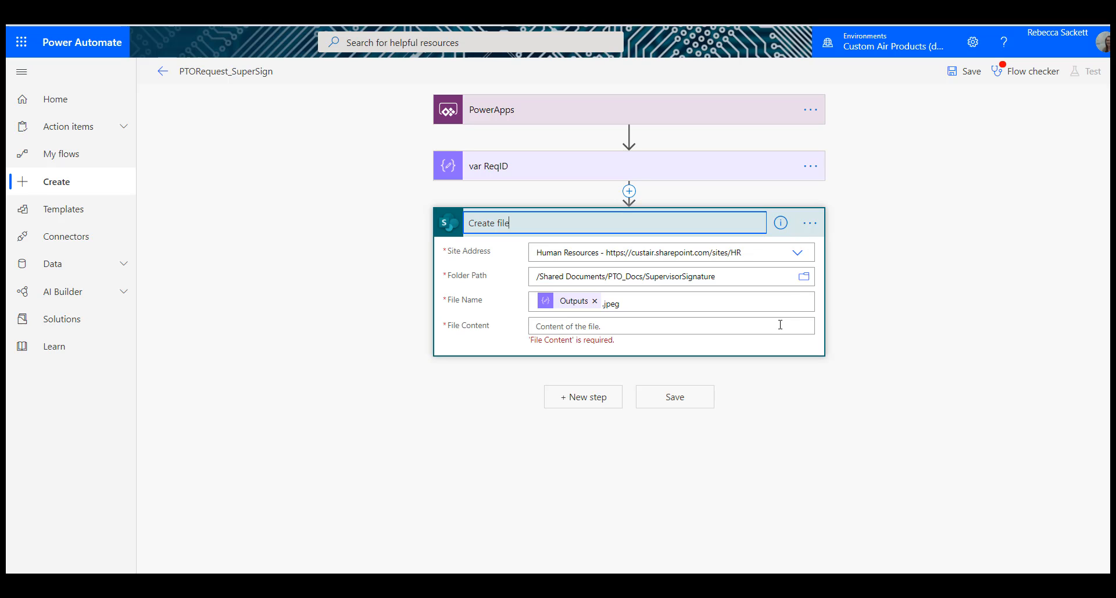
click(780, 325)
click(810, 223)
click(855, 244)
key(End)
text(_Su)
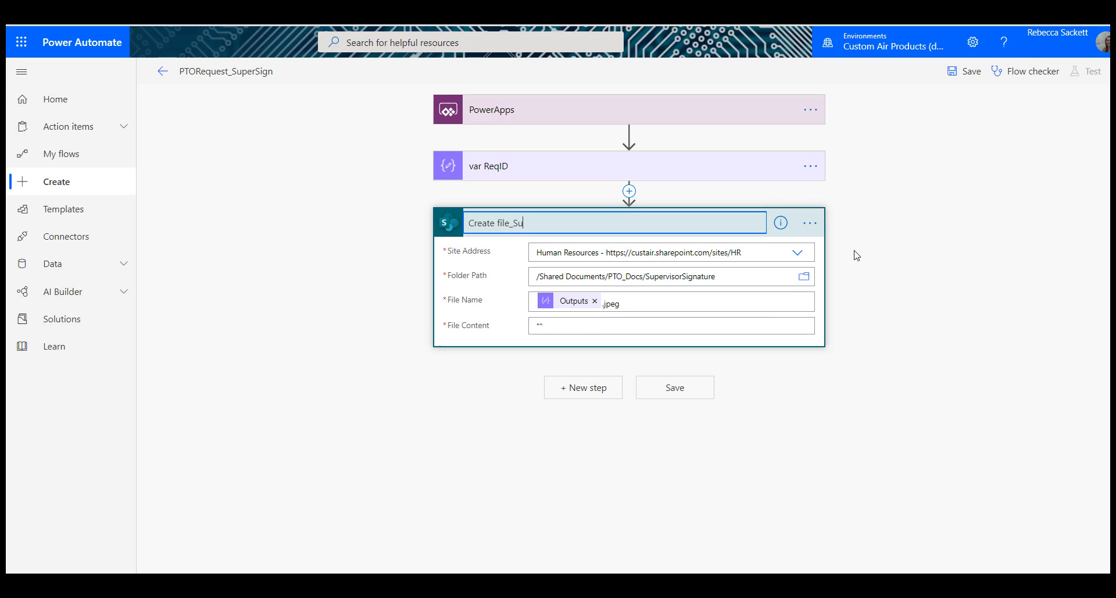
text(perSign)
key(Return)
Step: Generate a file content parameter with Ask in PowerApps and clear its token from the File Content field
click(561, 324)
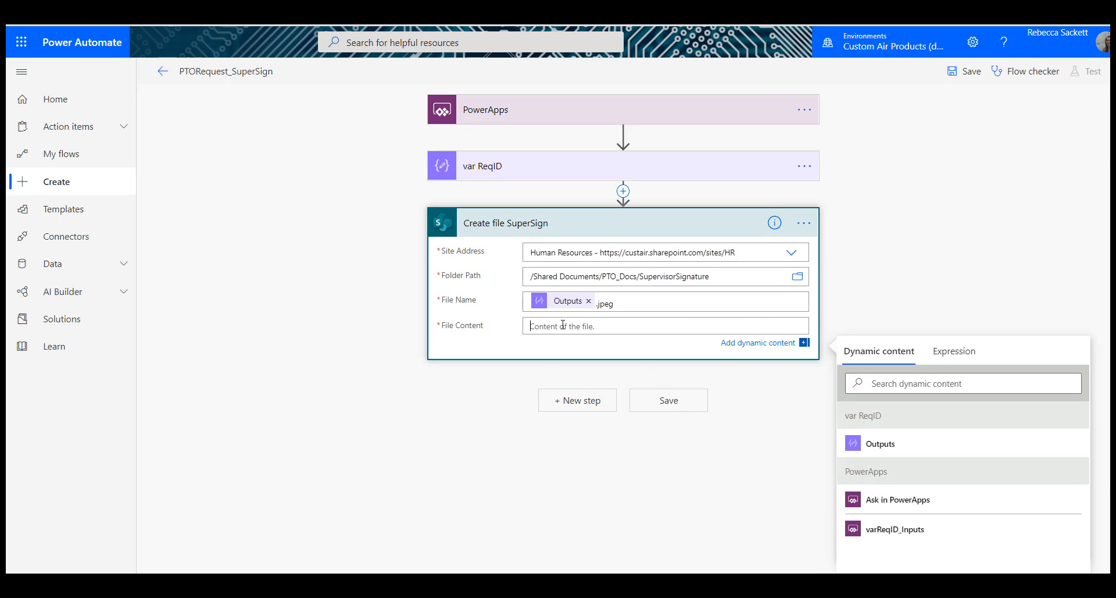
click(903, 503)
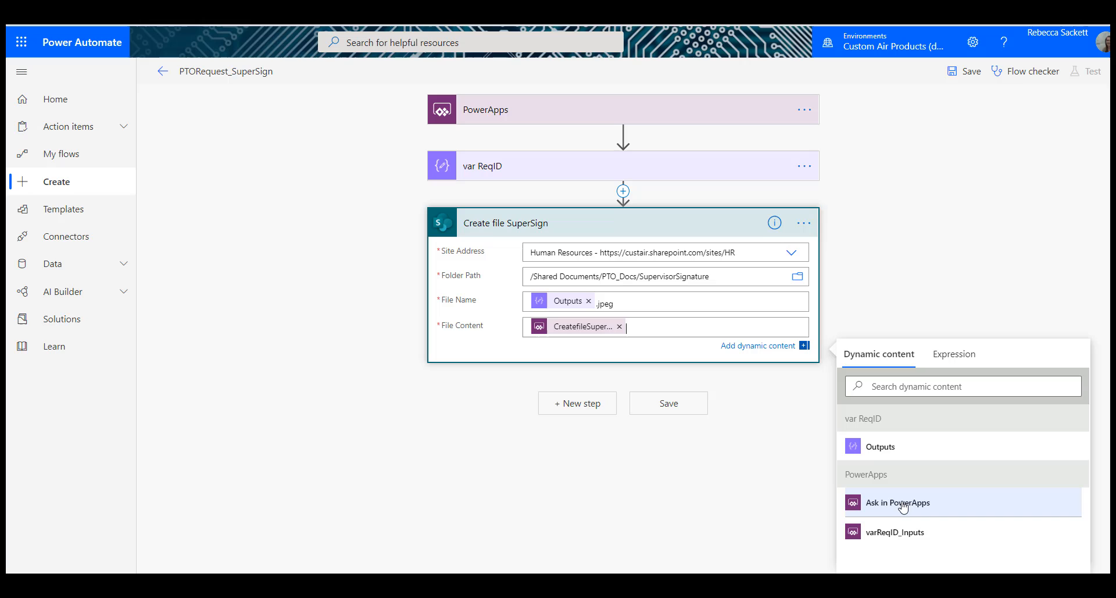
click(620, 326)
Step: Set the file content to a base64ToBinary expression wrapping the CreatefileSuperSign_FileContent parameter
click(966, 358)
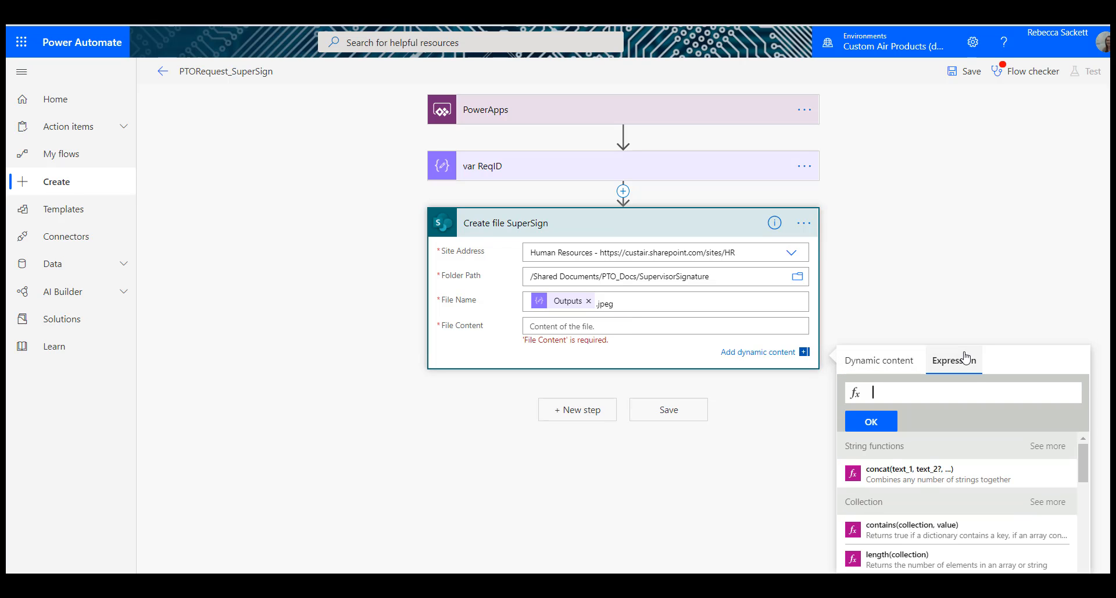
text(s)
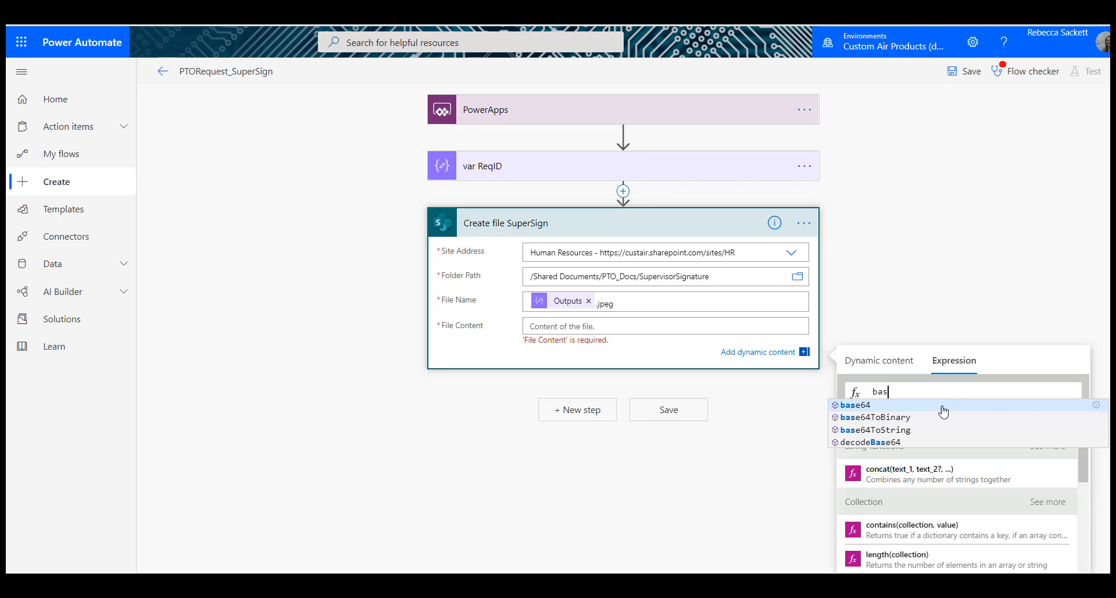
click(933, 418)
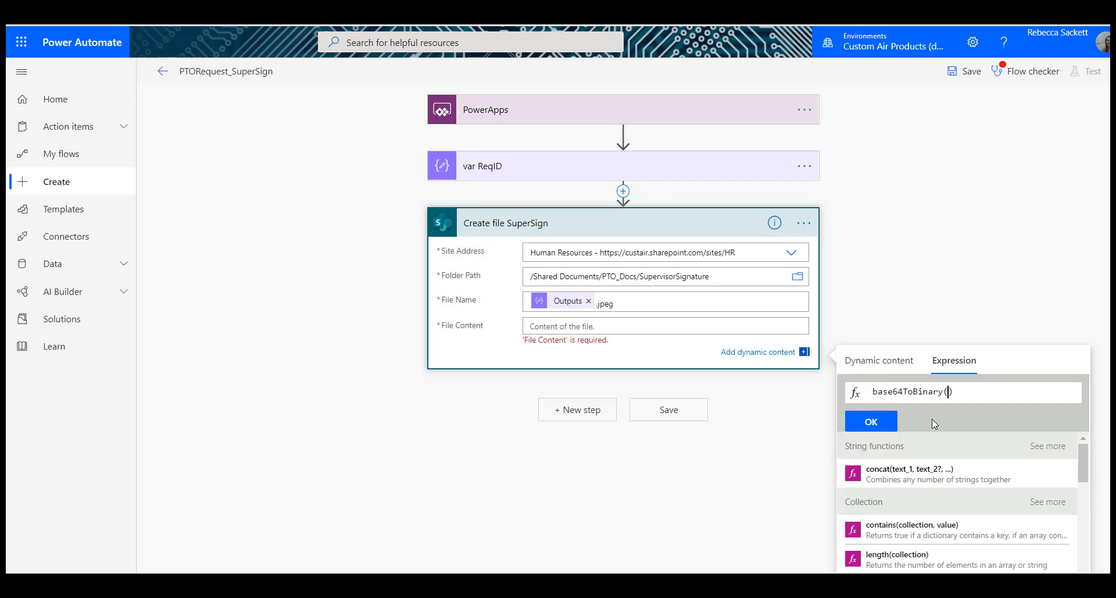
text(()
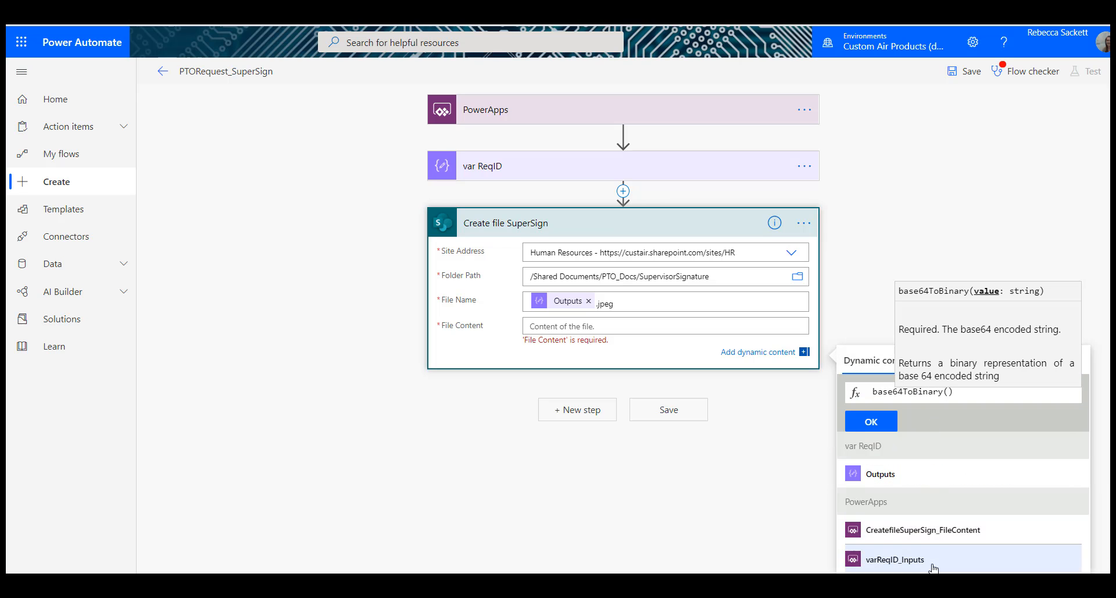
click(996, 539)
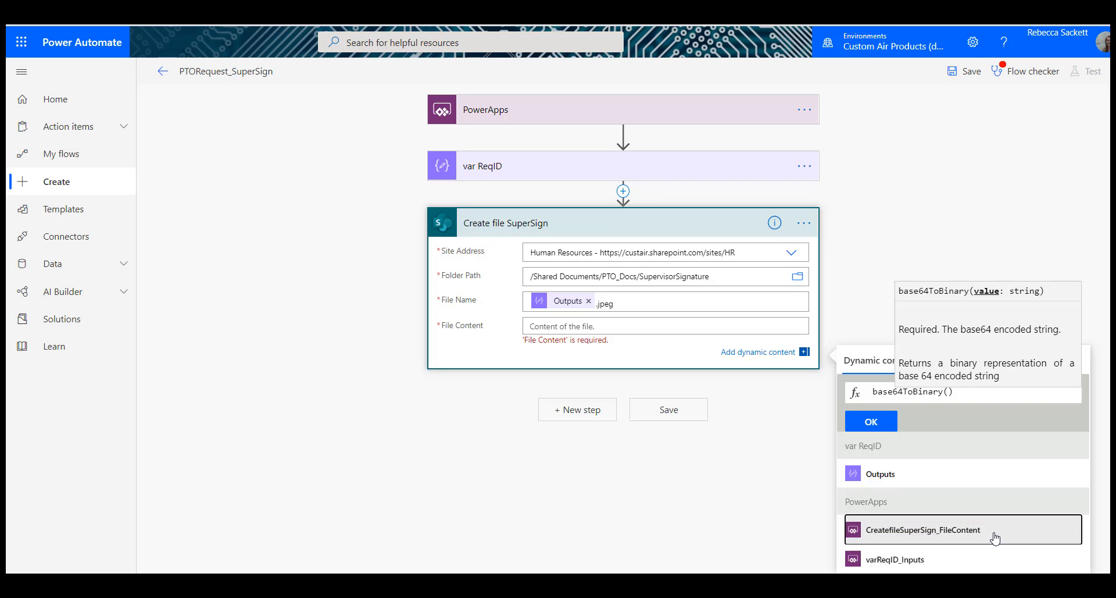
click(875, 426)
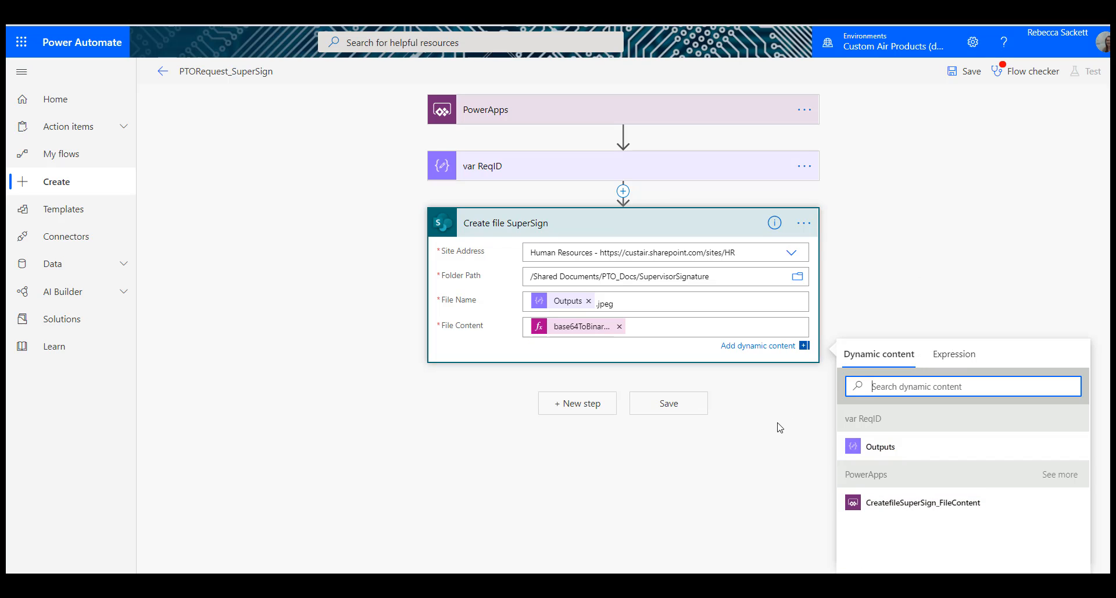
Step: Re-enter the .jpeg extension after Outputs in the file name and save the flow
click(664, 221)
click(663, 222)
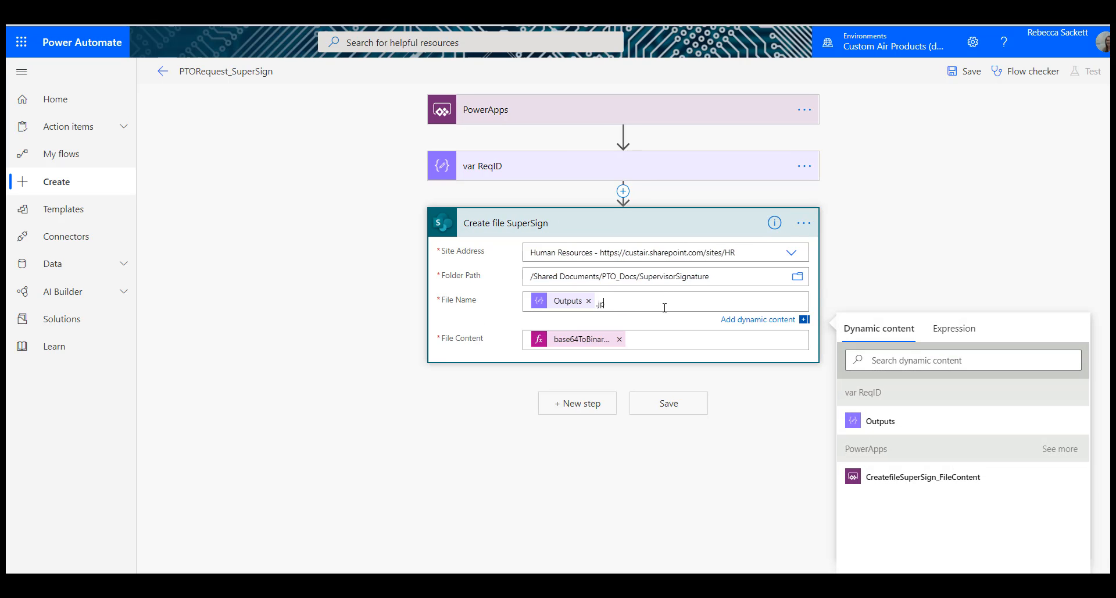
text(eg)
click(972, 72)
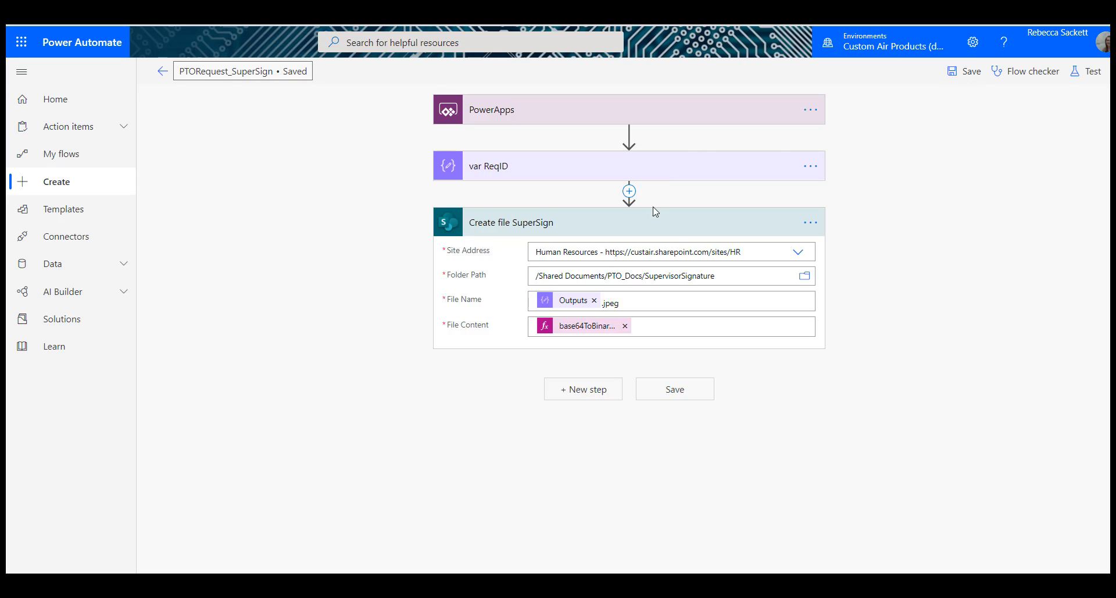
click(654, 223)
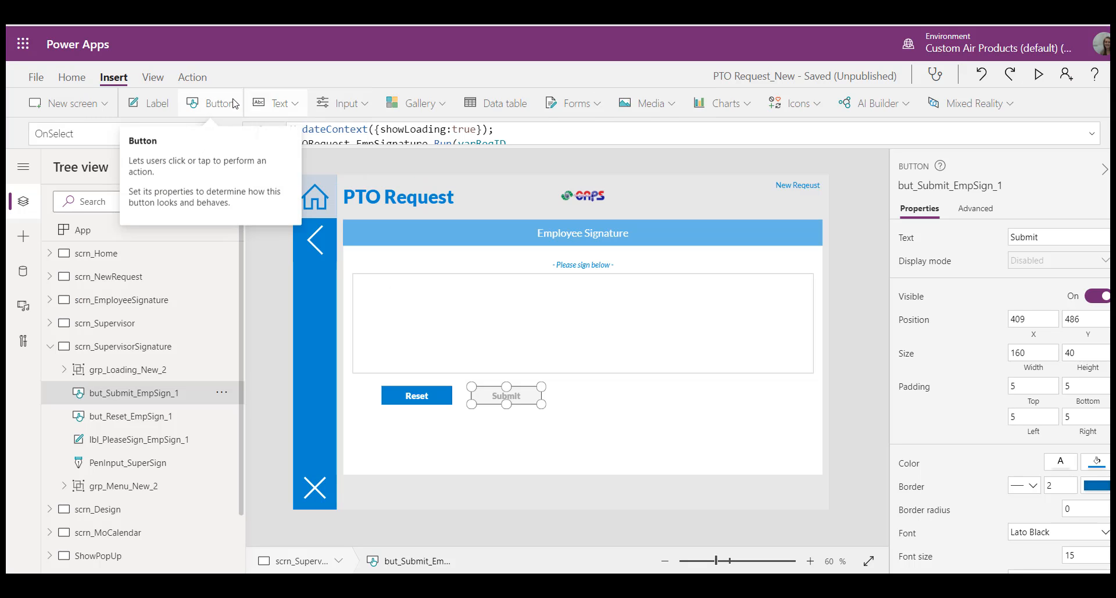
Step: Add a helper button to scrn_SupervisorSignature and make it run the PTORequest_SuperSign flow with two empty text arguments
click(233, 103)
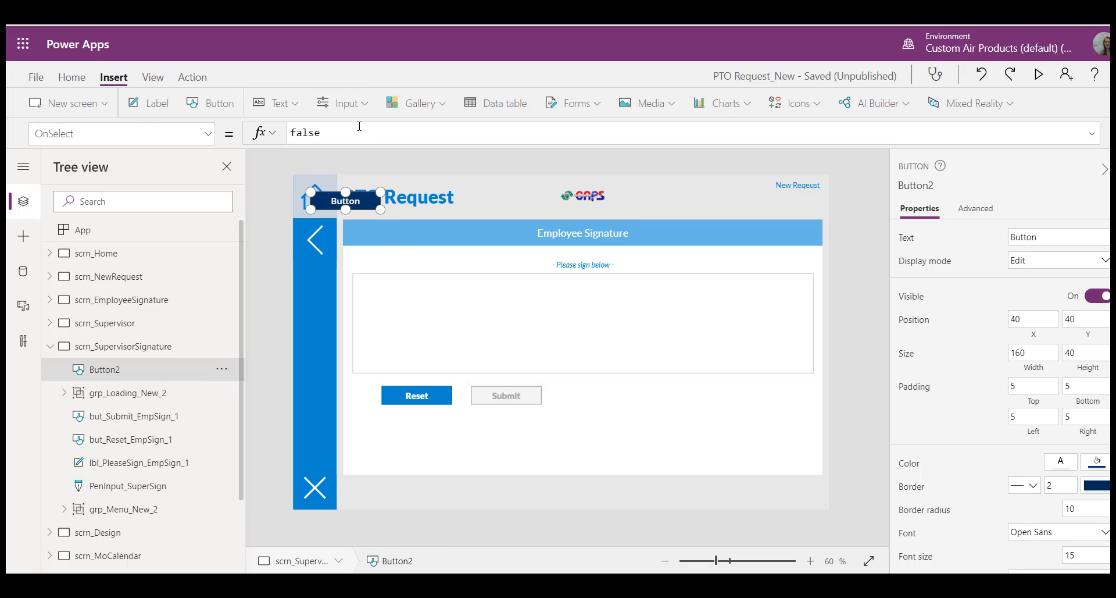
click(198, 84)
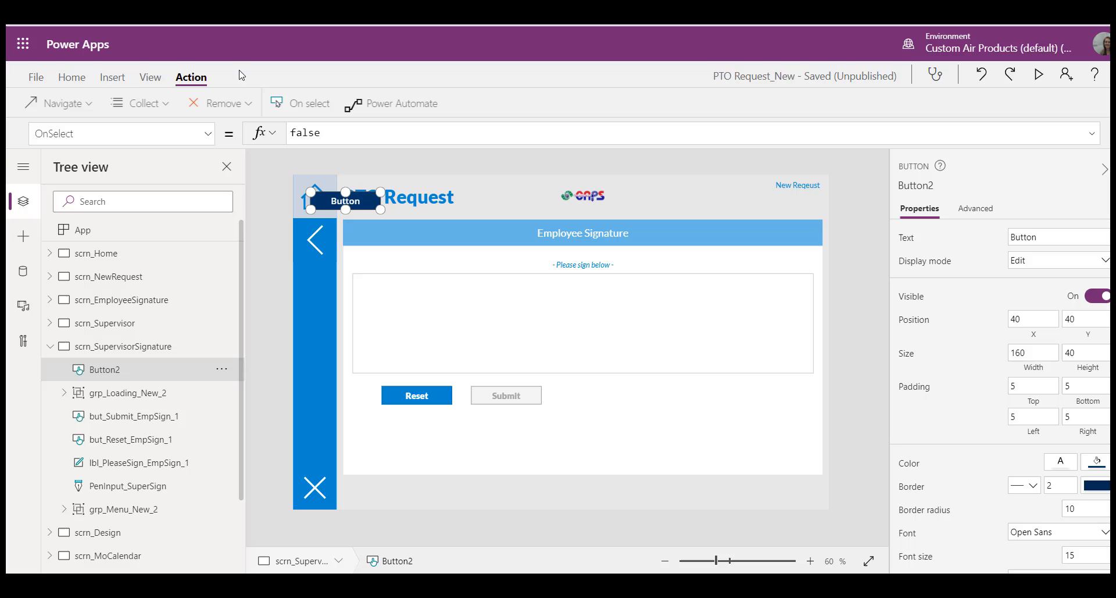
click(402, 103)
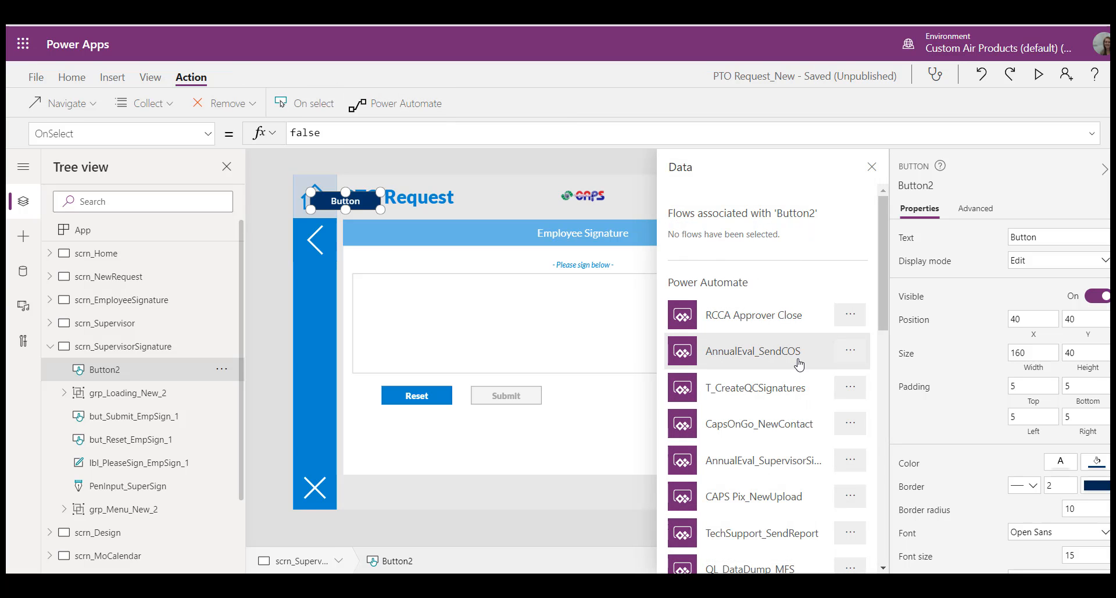
scroll(800, 369, down, 5)
scroll(800, 372, down, 5)
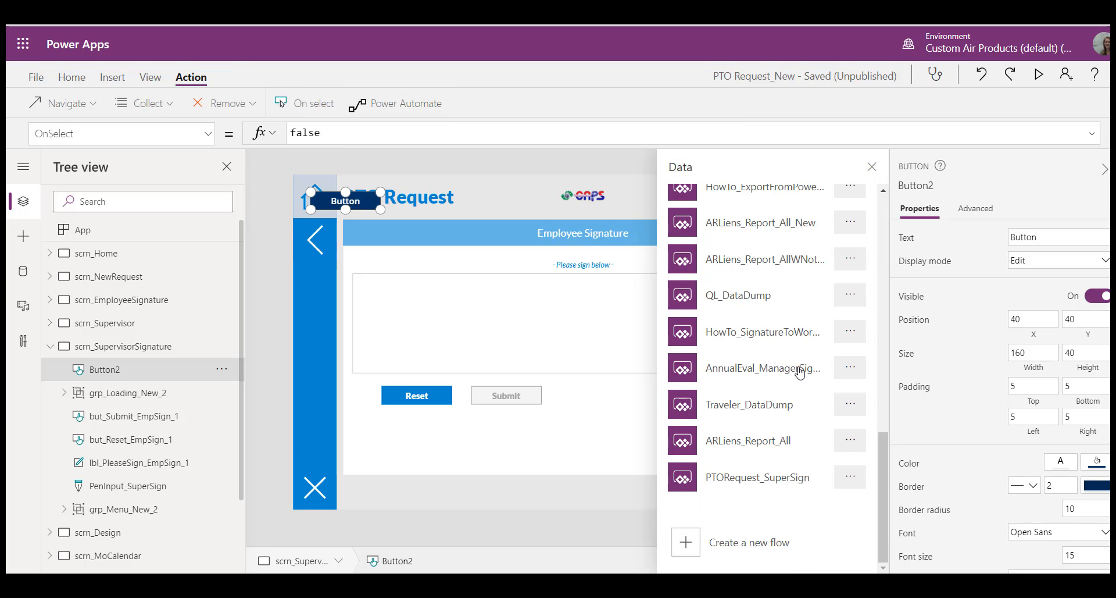
click(775, 475)
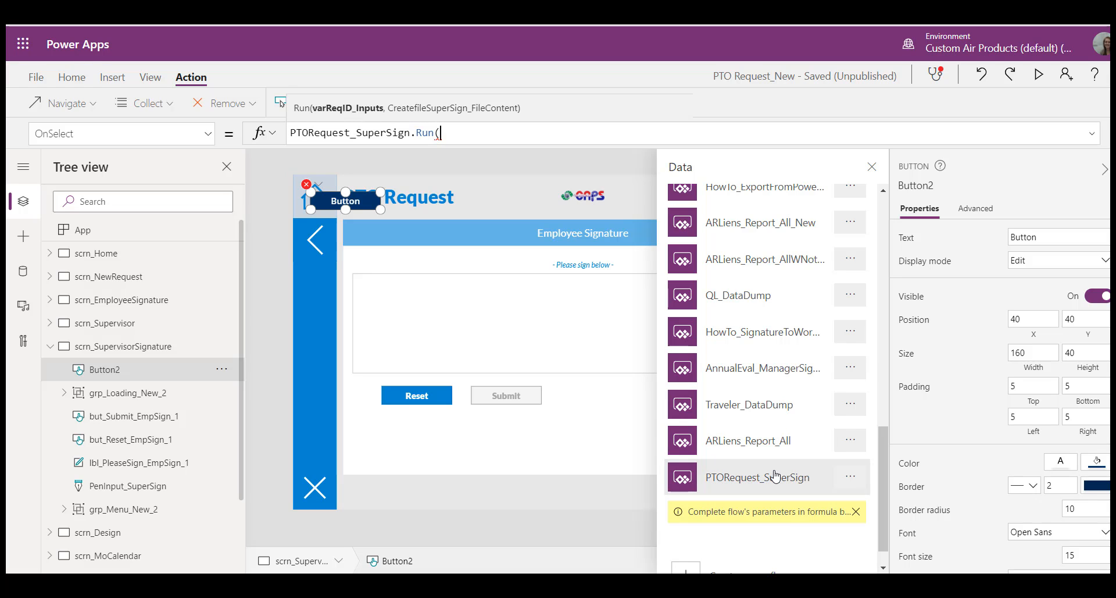
text("")
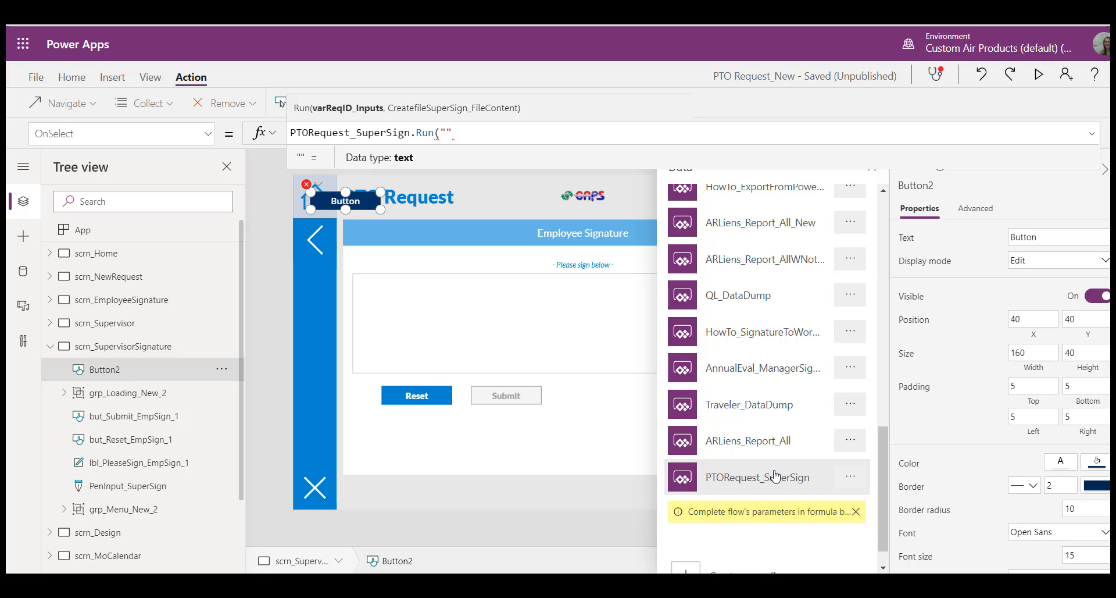
text(,""))
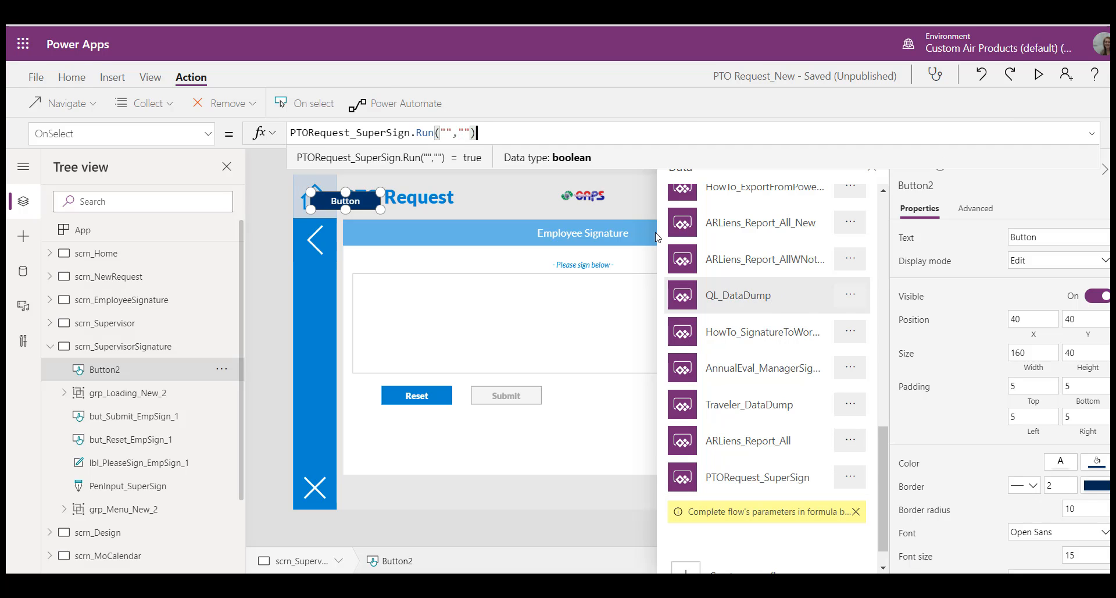
Step: Make the Submit button's OnSelect formula on the supervisor signature screen run PTORequest_SuperSign instead of the employee signature flow
click(498, 399)
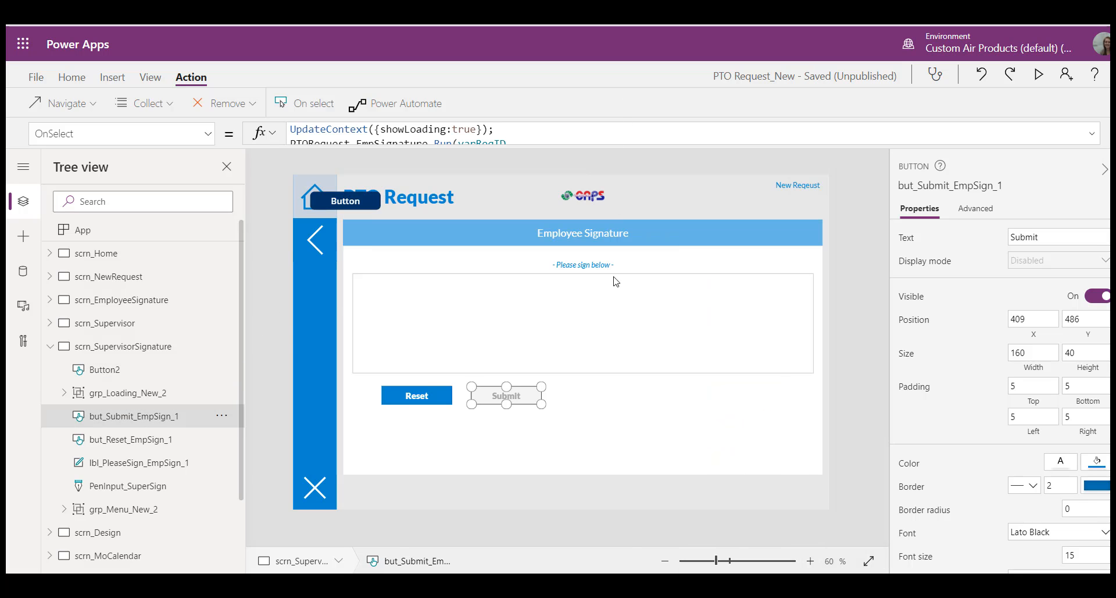
drag(616, 145, 659, 385)
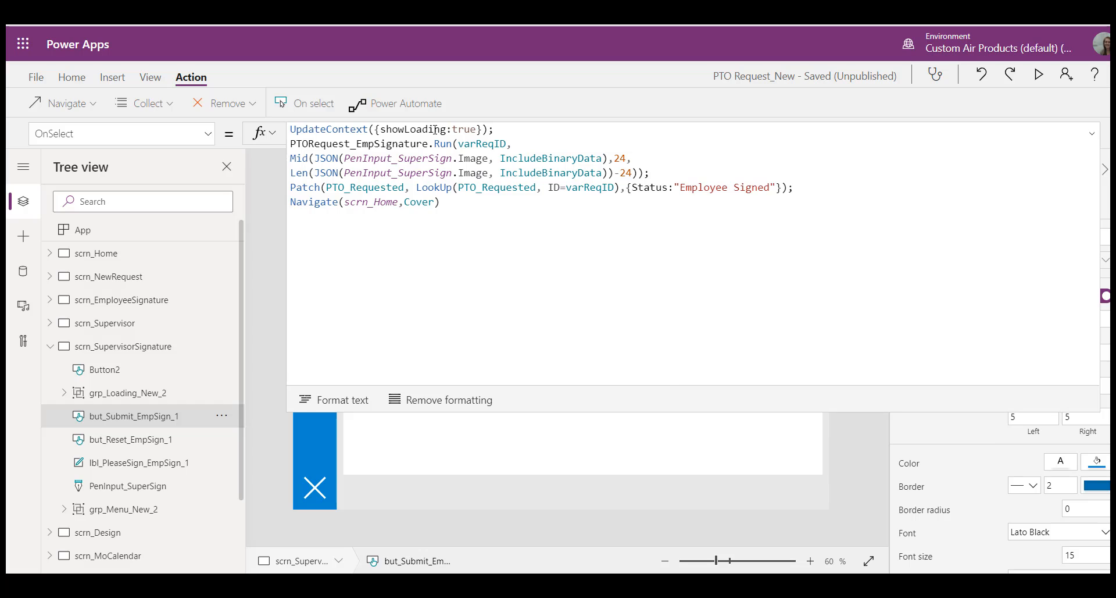
drag(357, 144, 430, 147)
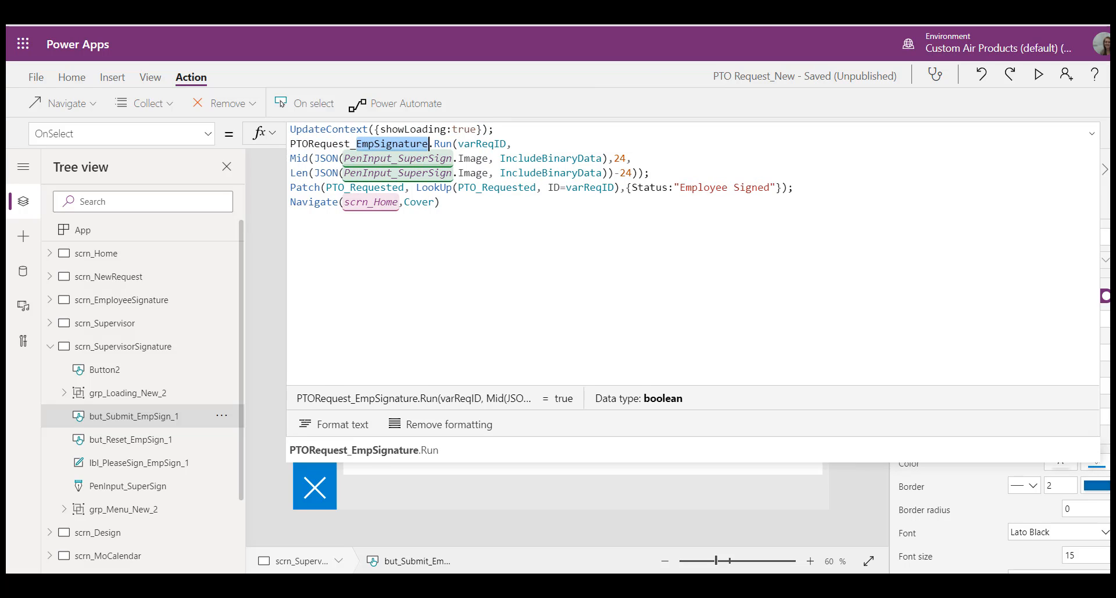
text(Super)
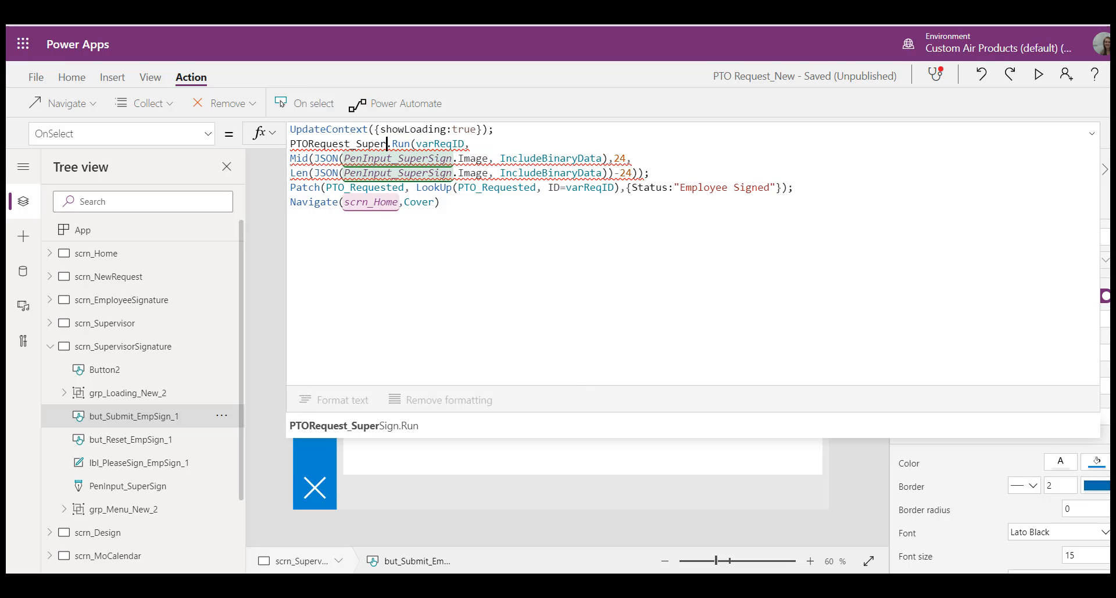
text(S)
key(Tab)
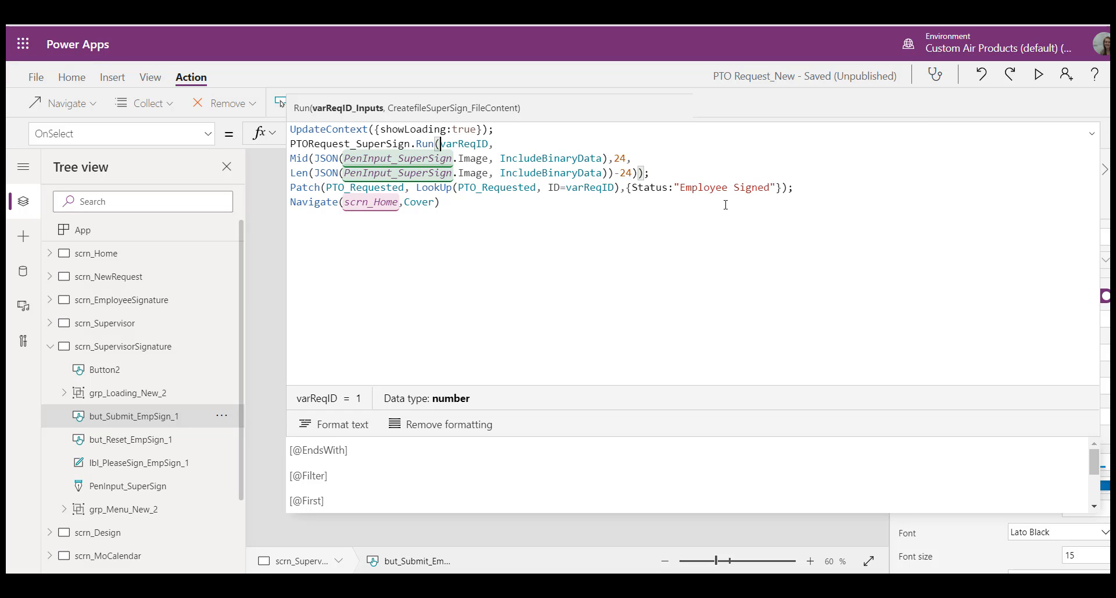
Step: Set the Status patched by the Submit button's formula to "Supervisor Signed"
drag(682, 189, 728, 188)
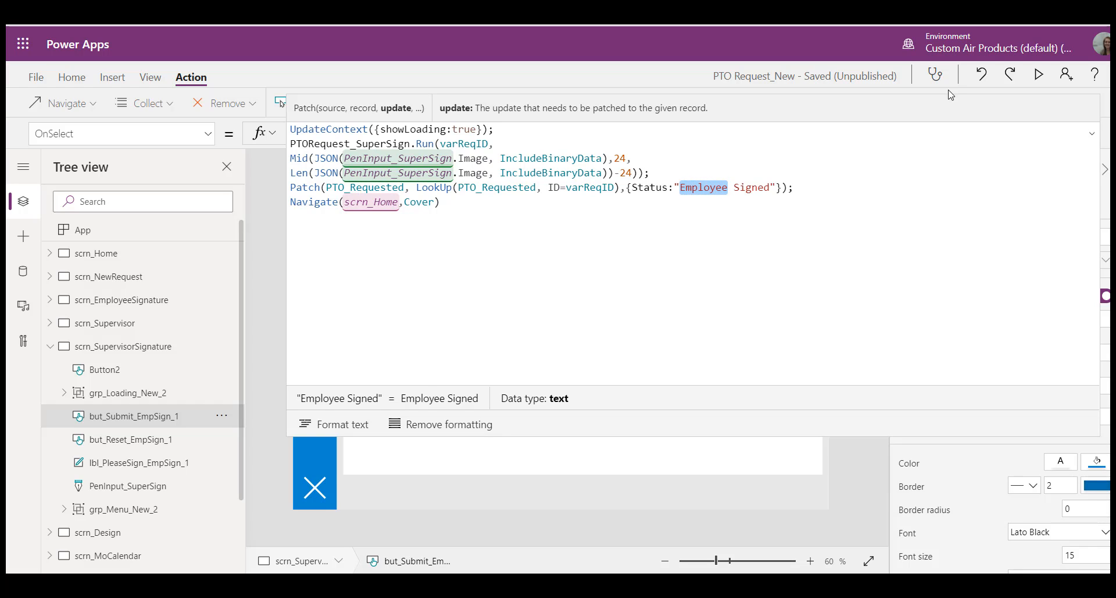
text(Manag)
key(BackSpace)
key(BackSpace)
key(BackSpace)
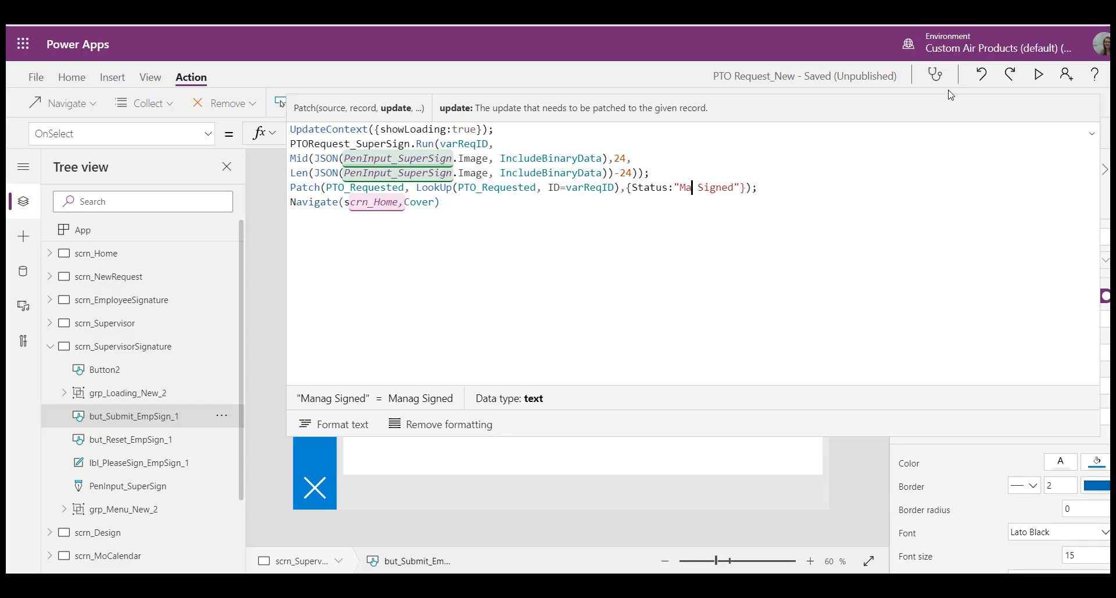
key(BackSpace)
key(BackSpace)
text(Supervisor)
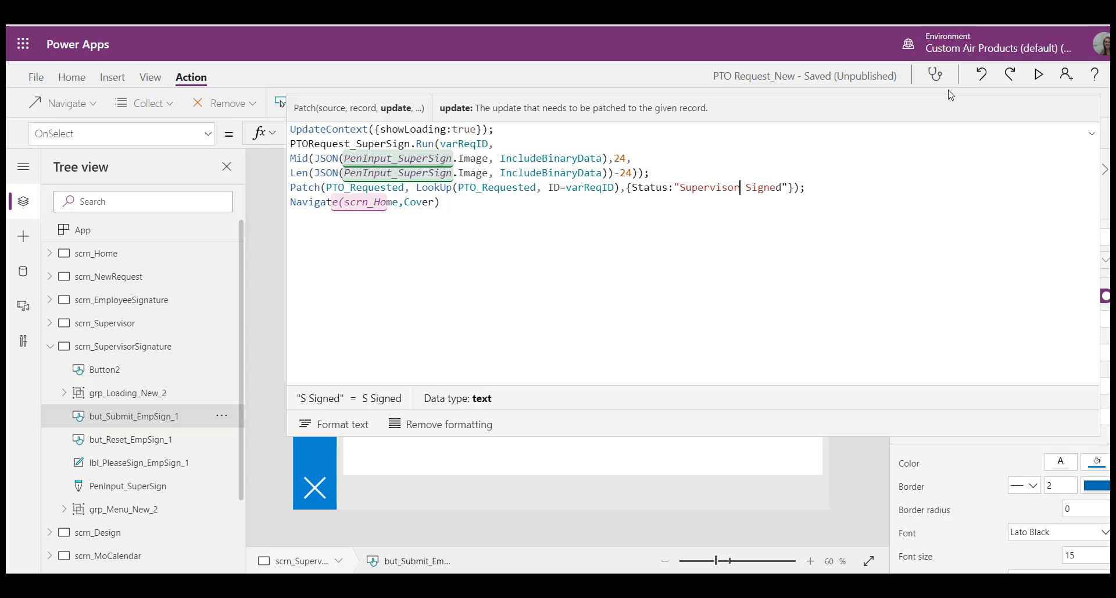
drag(868, 433, 868, 168)
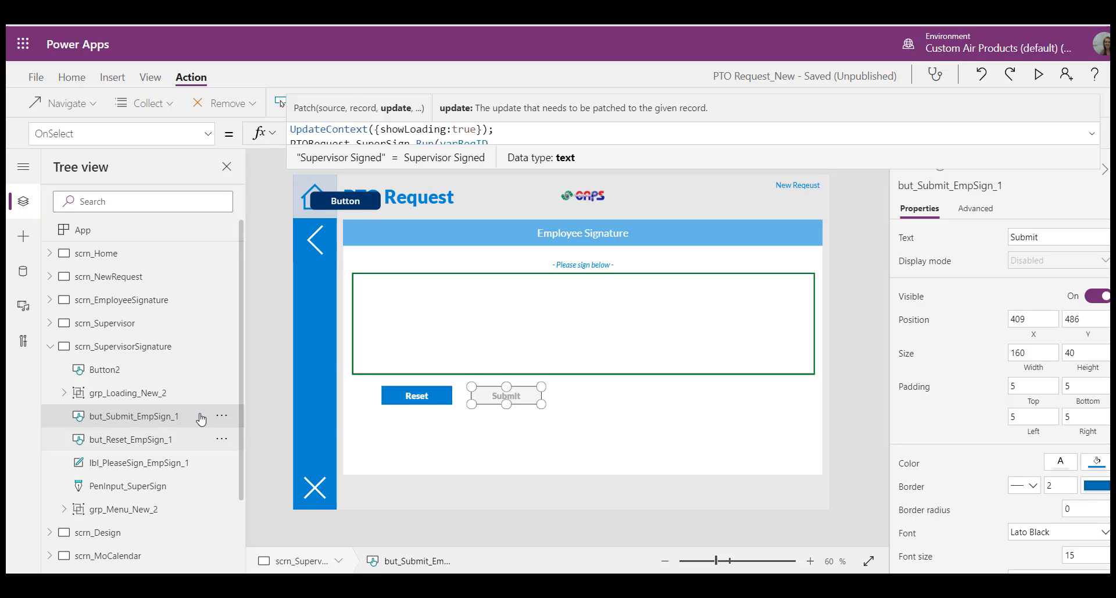
Step: Delete the helper button Button2 from scrn_SupervisorSignature
click(156, 375)
key(Delete)
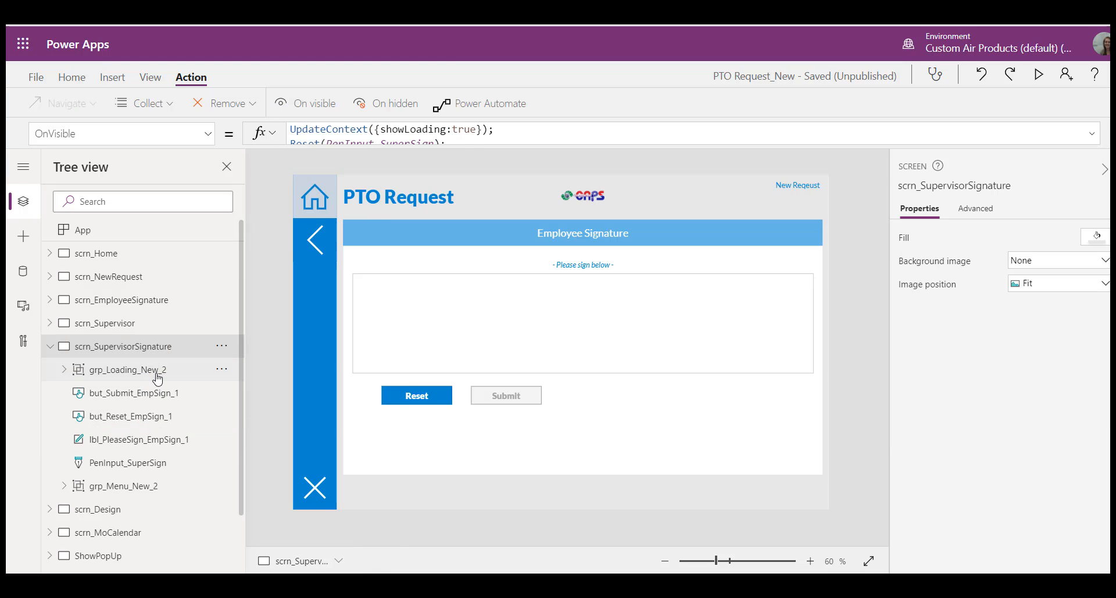
Step: Append Navigate(scrn_SupervisorSignature,Cover) to the OnSelect formula of the Approve button on scrn_Supervisor
click(127, 324)
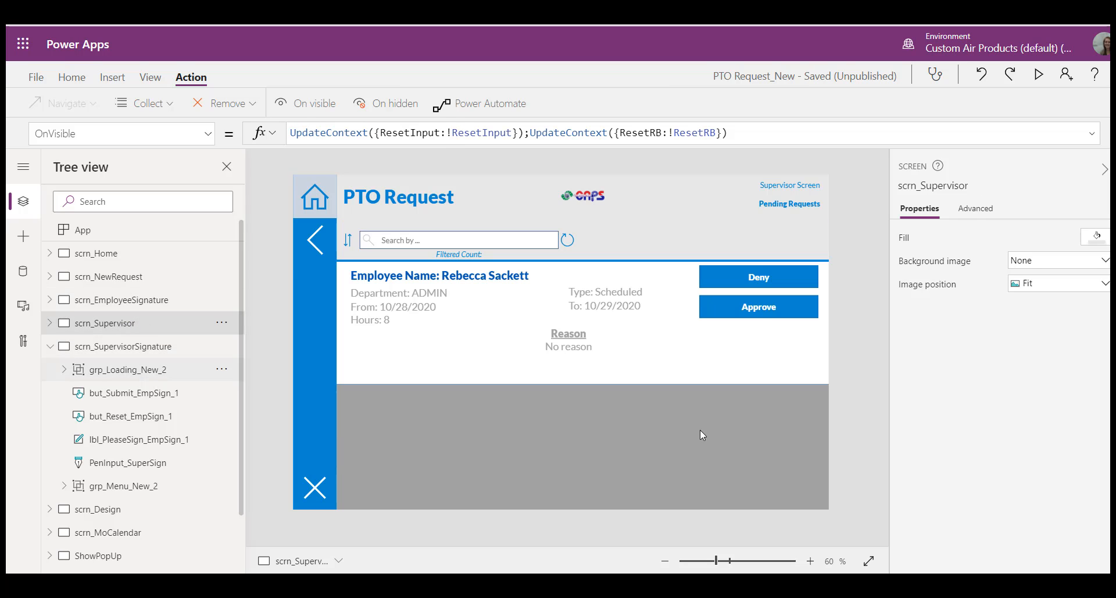
click(764, 310)
click(472, 134)
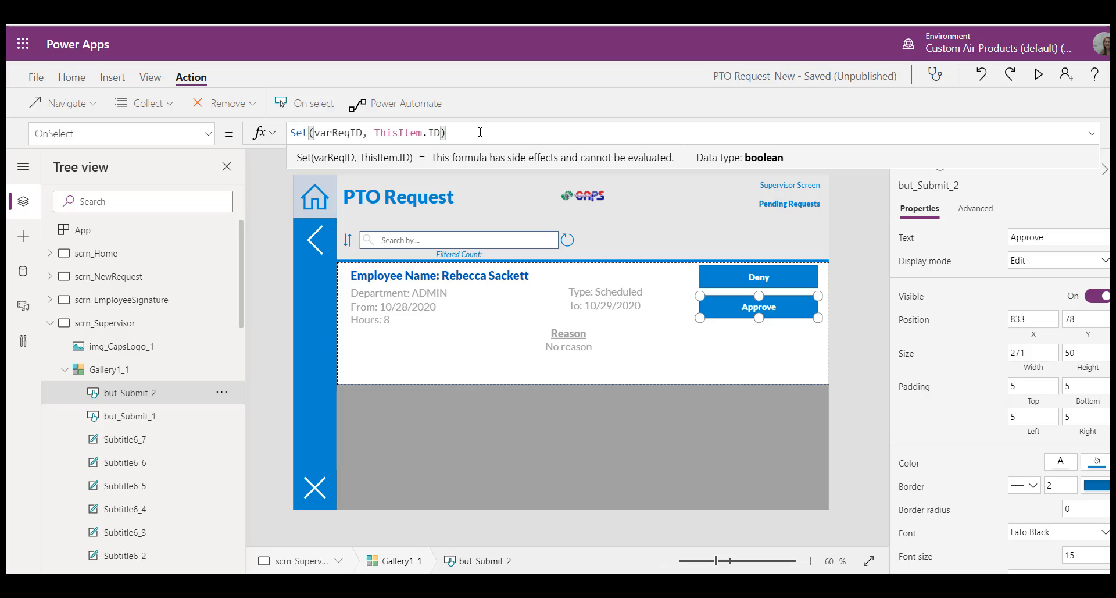
text(;Navigate(scrn)
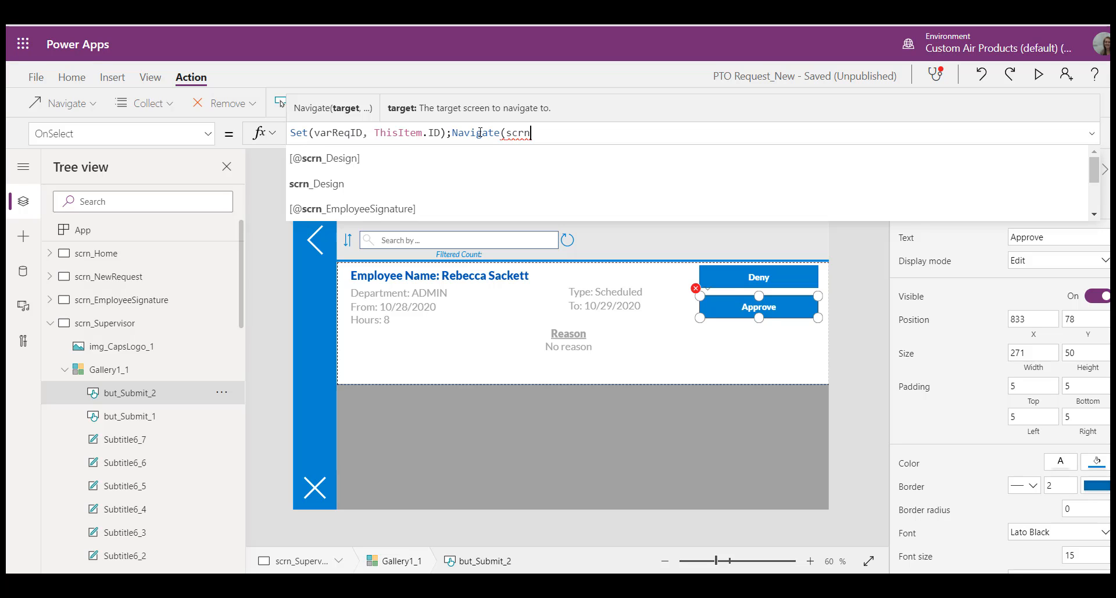
text(_Su)
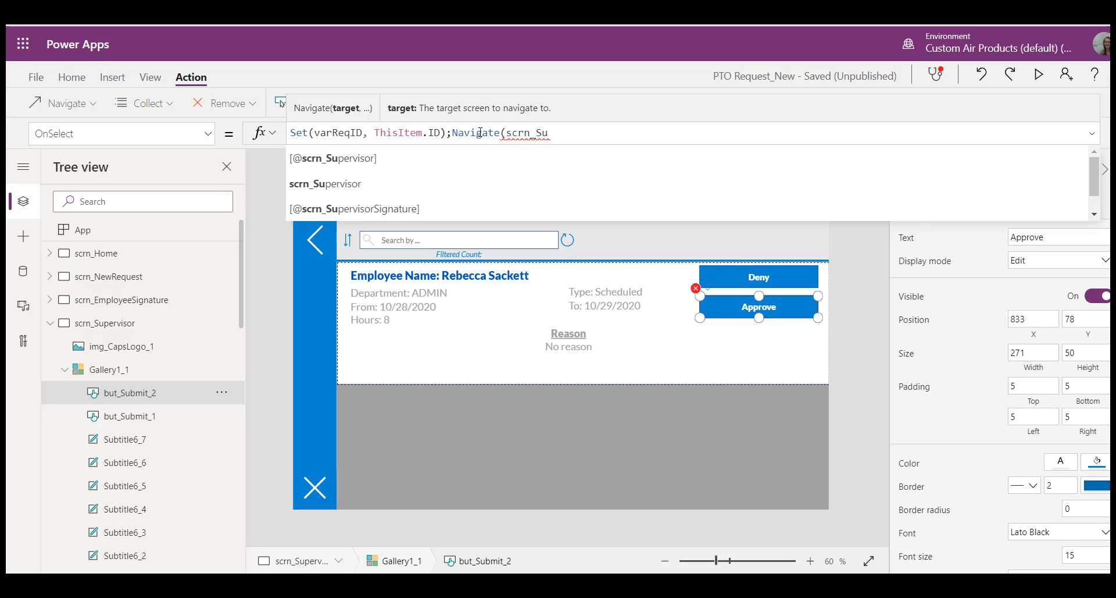
key(Down)
key(Down)
key(Down)
key(Tab)
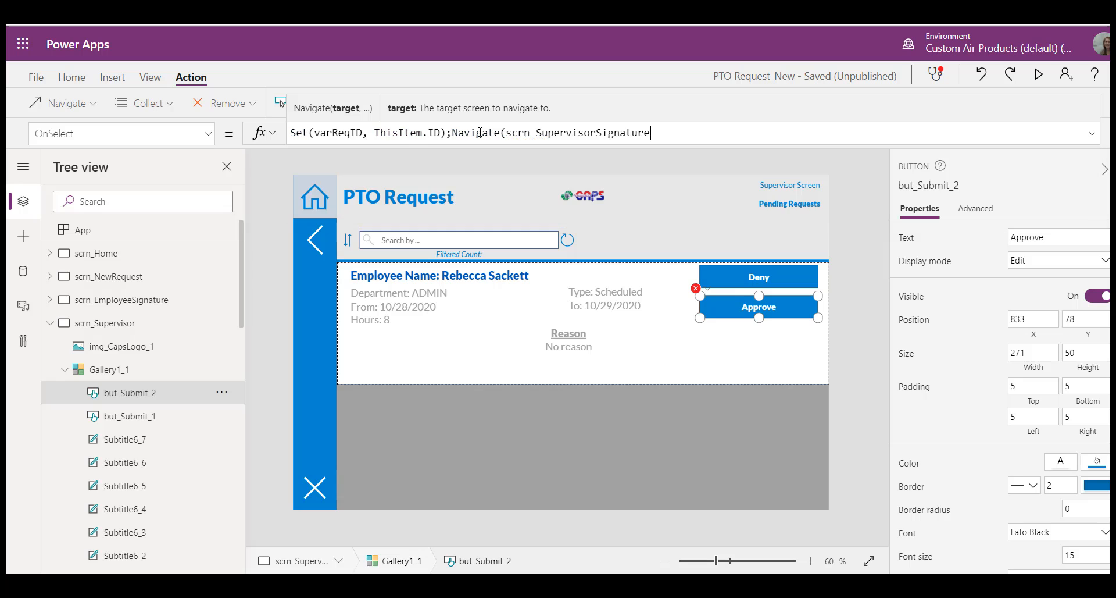
text(,Cover))
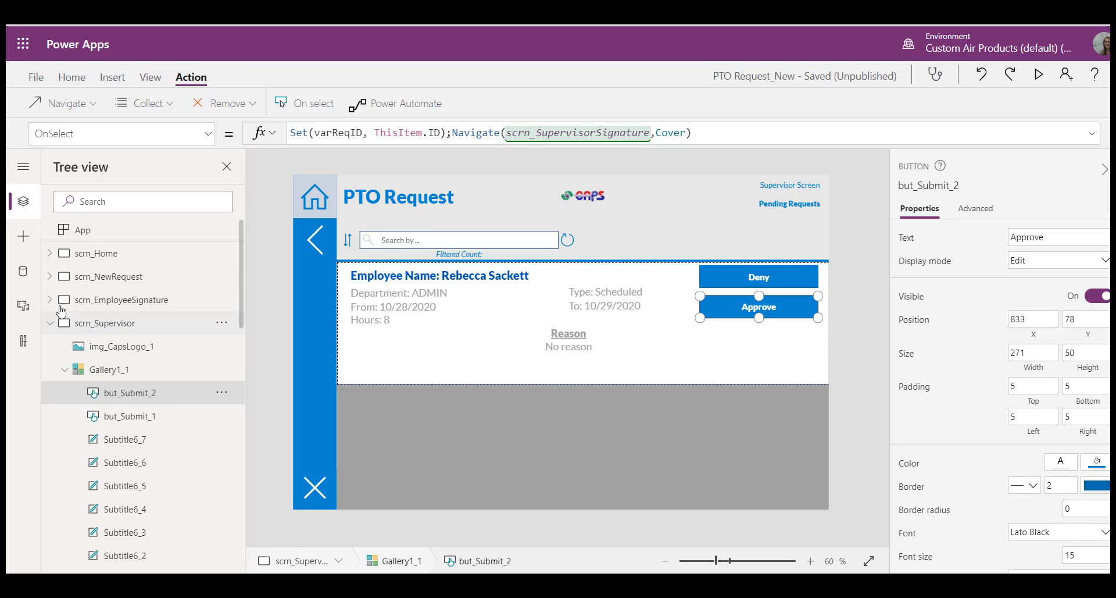
Step: Preview the app from scrn_Home, go to the Supervisors screen and approve the pending request
click(50, 322)
click(111, 256)
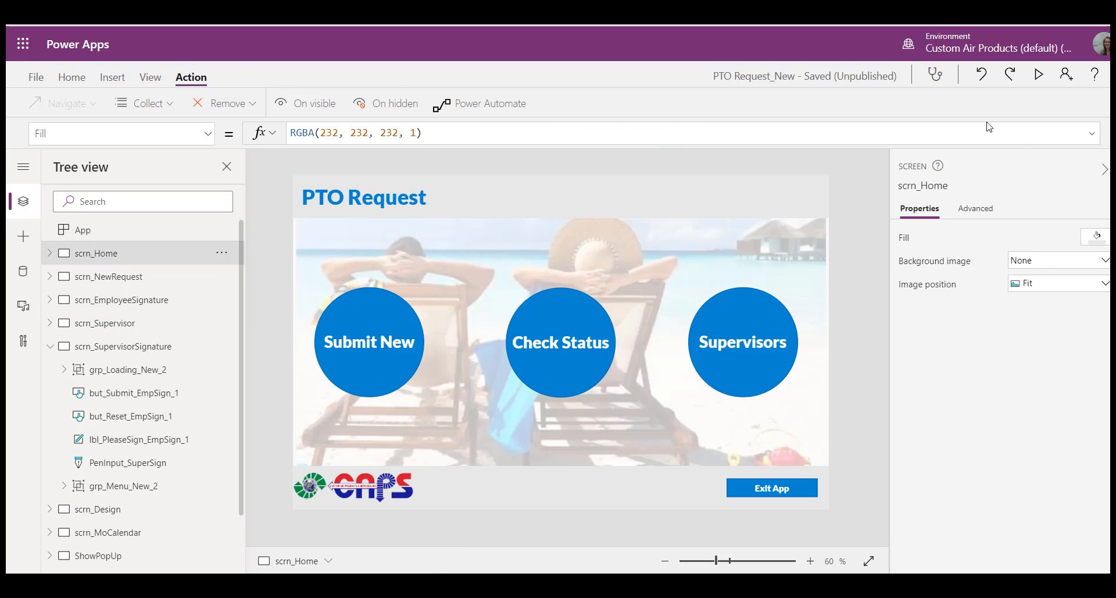
click(1040, 75)
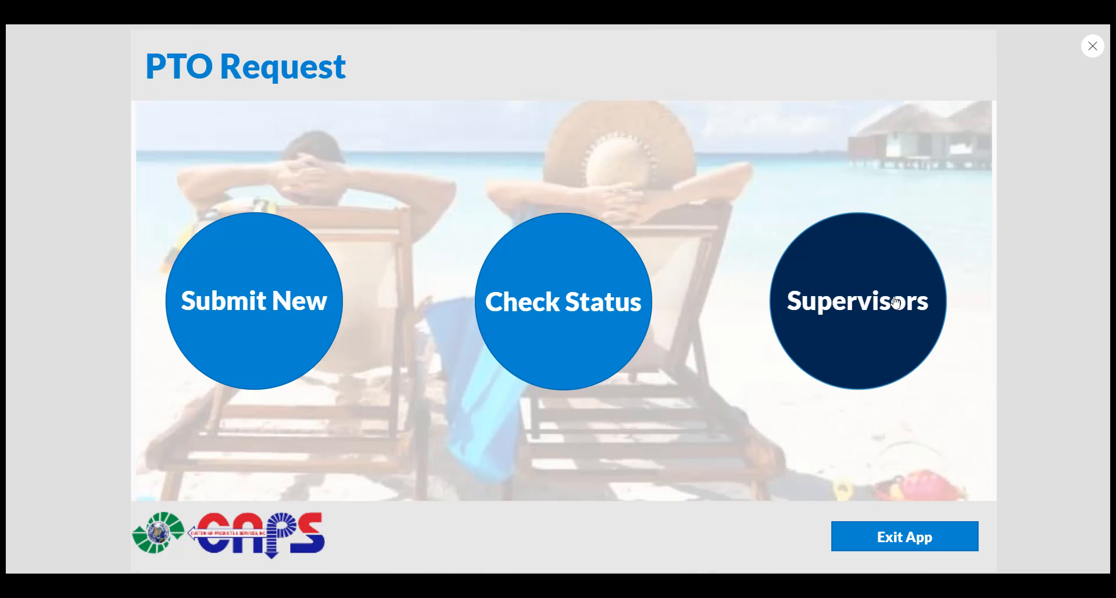
click(887, 268)
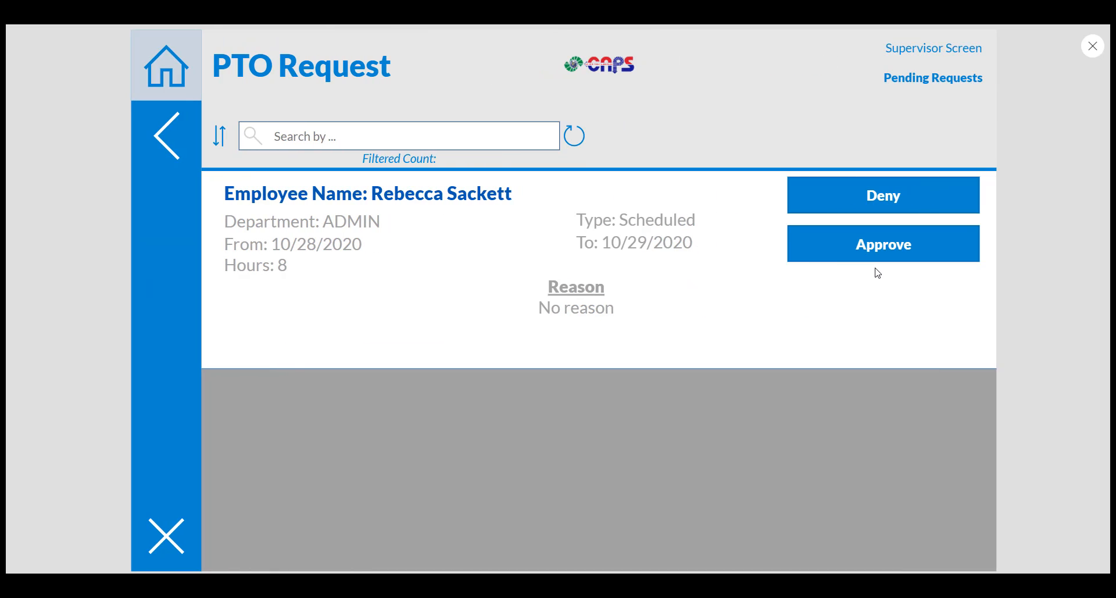
click(877, 244)
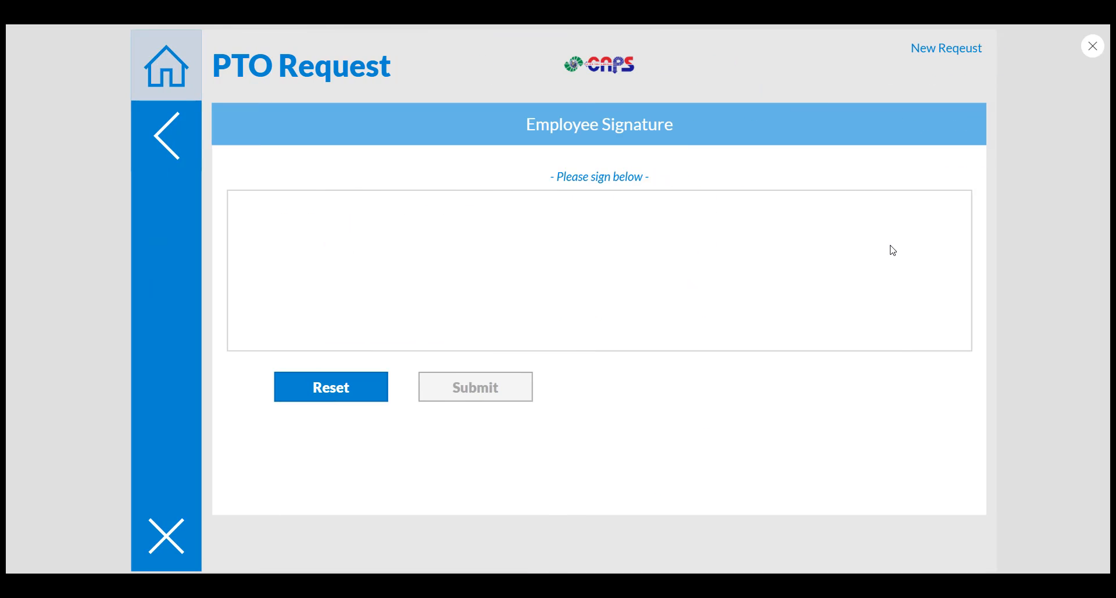
Step: Draw a sample supervisor signature in the pen area and submit it
mouse_move(437, 239)
mouse_down()
mouse_move(436, 276)
mouse_move(471, 287)
mouse_move(571, 231)
mouse_up()
mouse_move(681, 246)
mouse_down()
mouse_move(666, 250)
mouse_move(710, 238)
mouse_move(698, 261)
mouse_up()
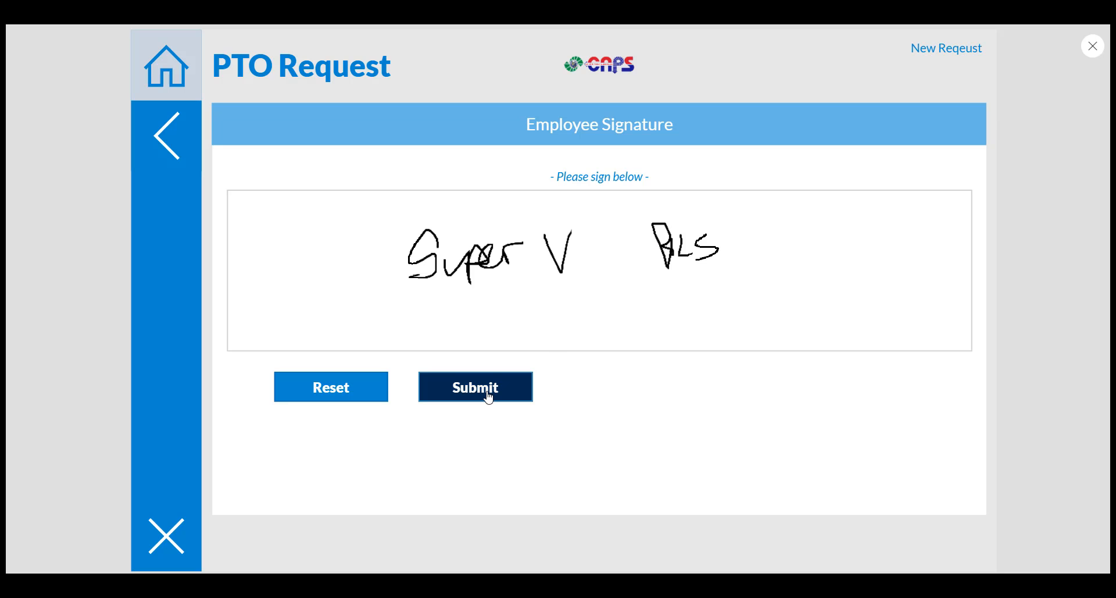
click(489, 398)
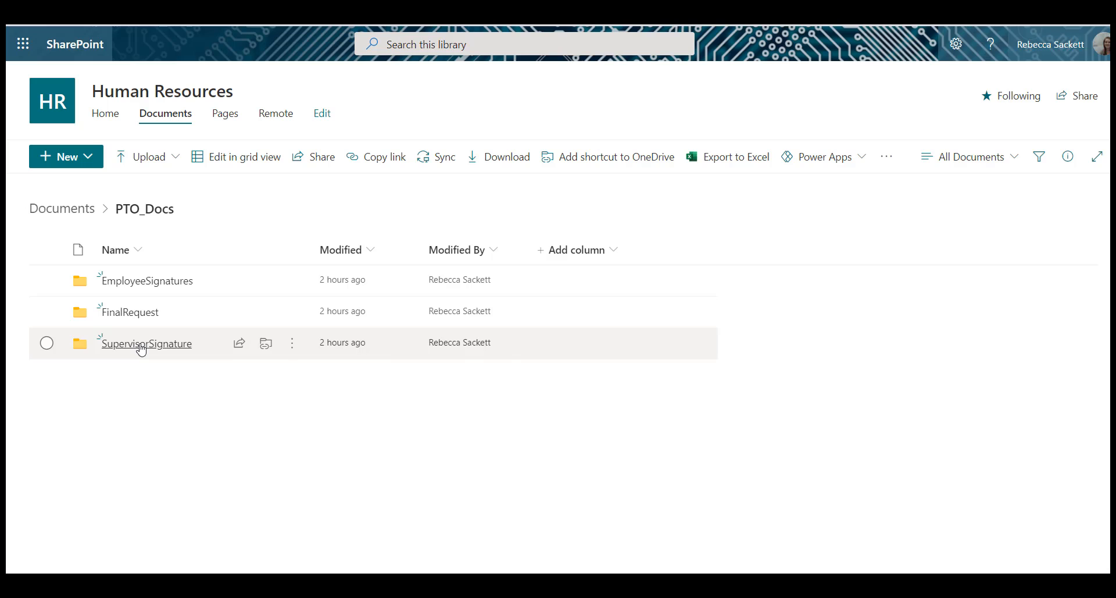
Step: Switch to SharePoint, check the EmployeeSignatures and SupervisorSignature folders in PTO_Docs, and view the supervisor's 1.jpeg
click(141, 343)
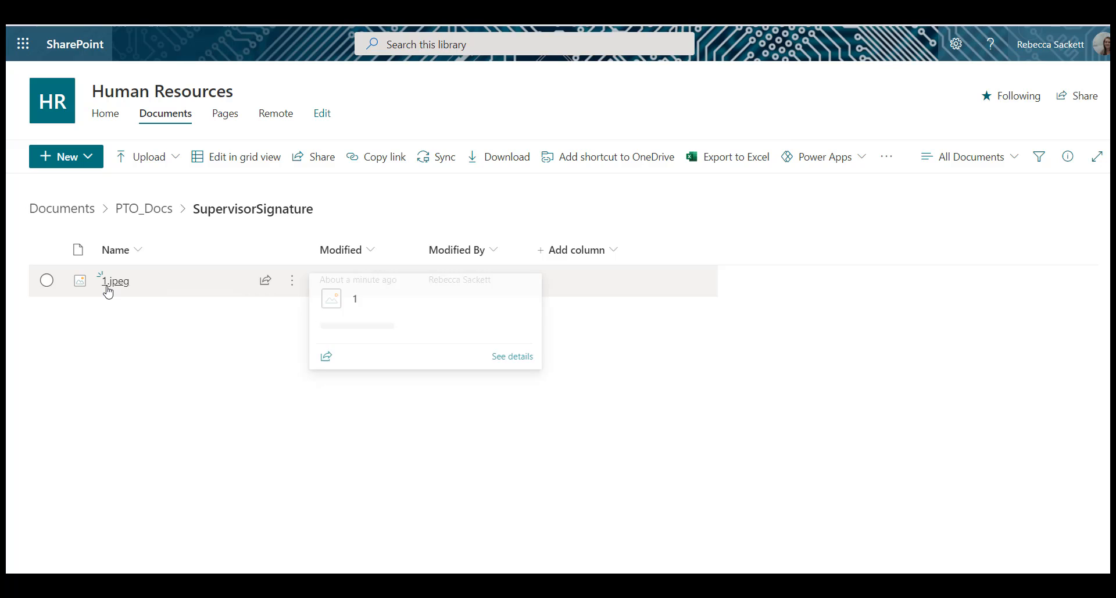
click(134, 215)
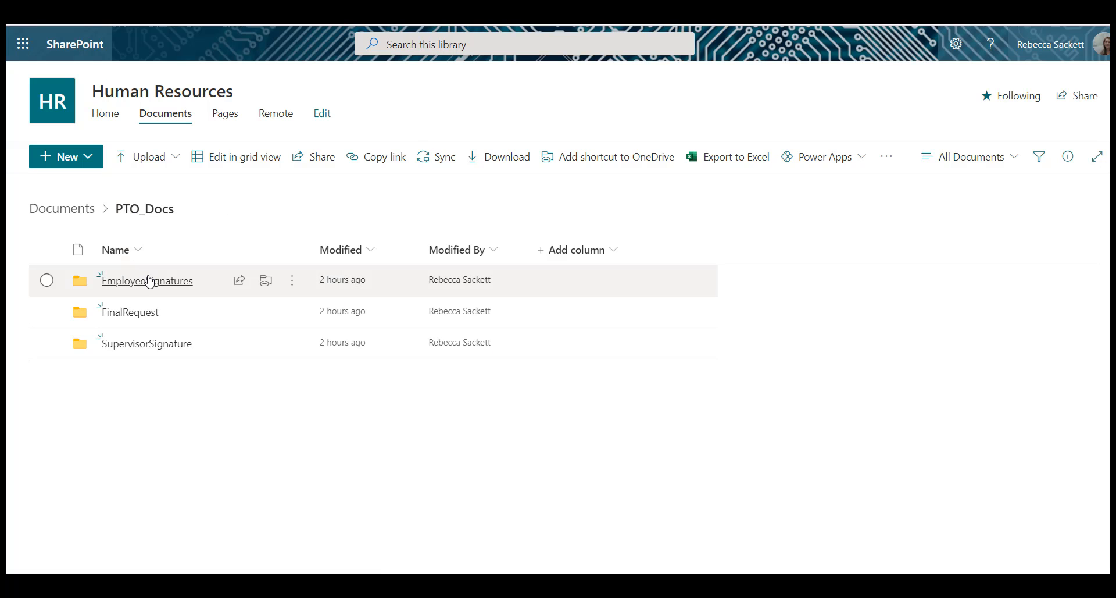
click(147, 281)
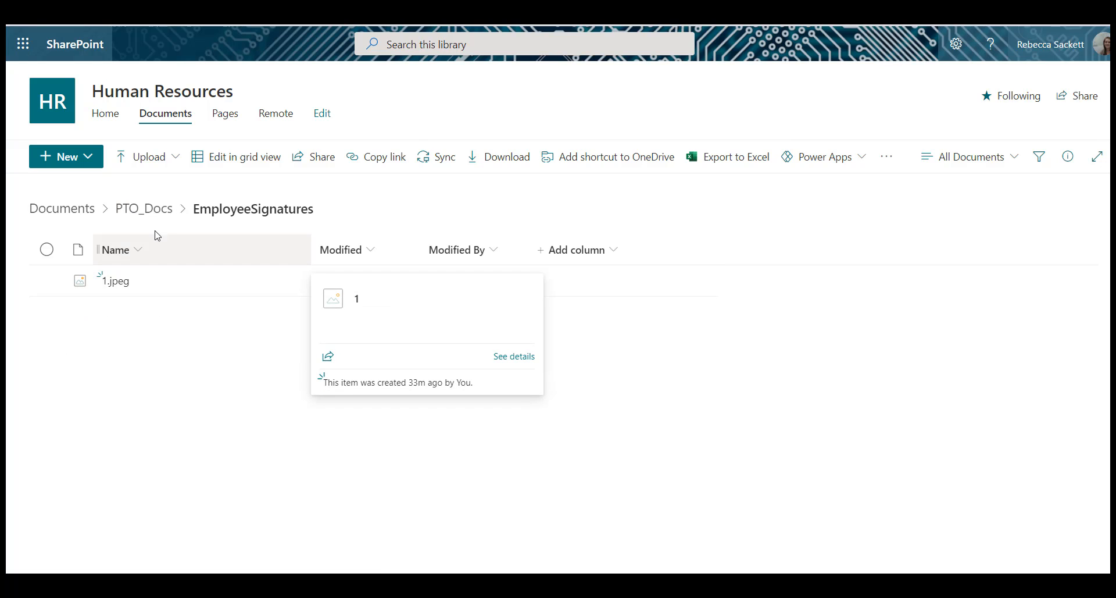
click(144, 209)
click(156, 344)
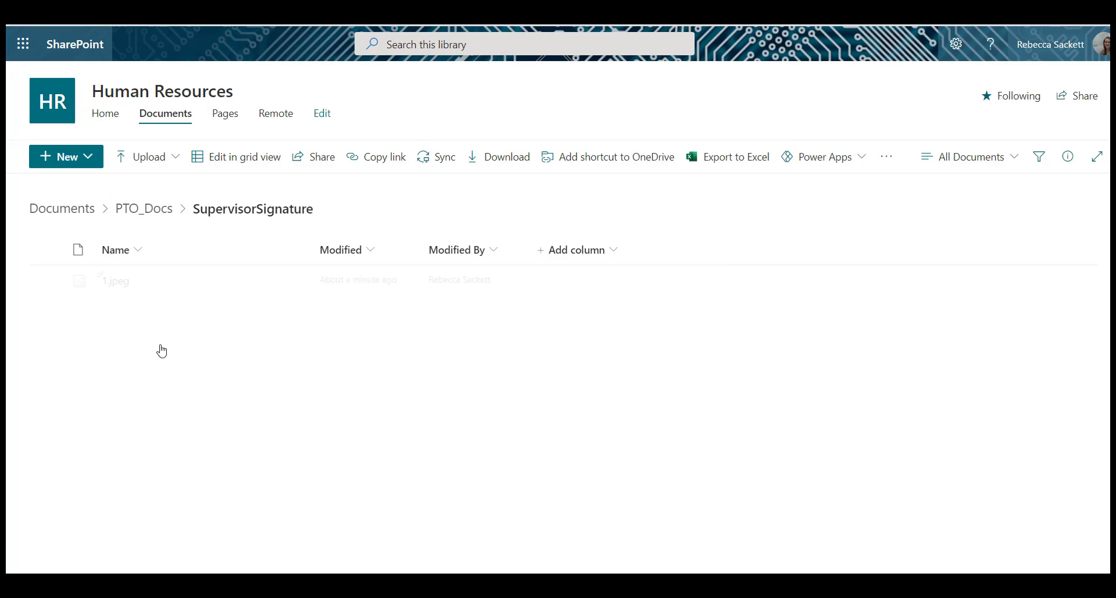
click(116, 282)
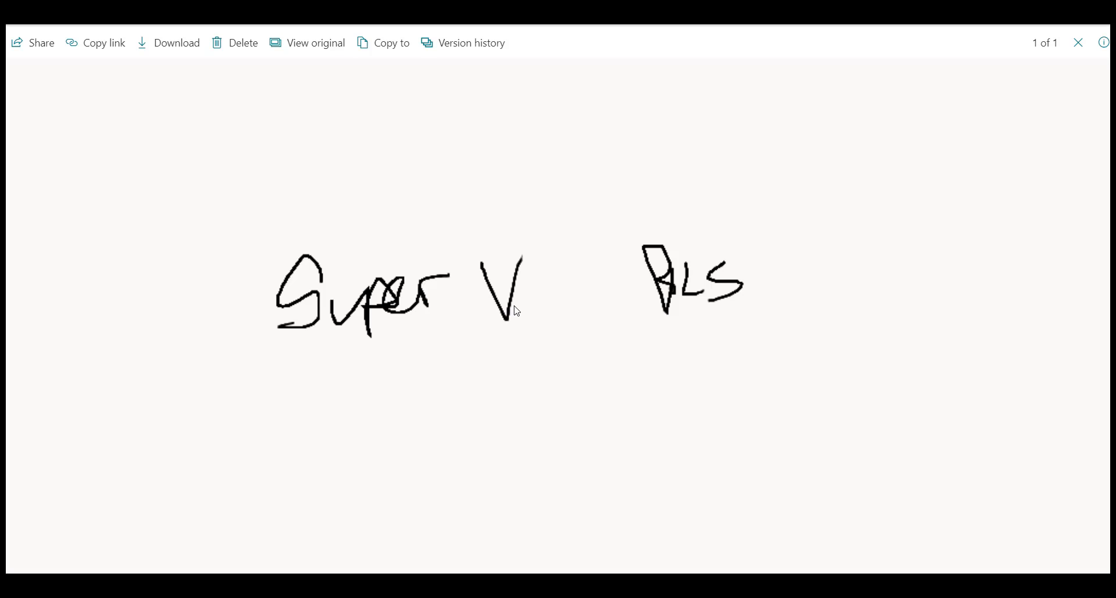
click(1080, 44)
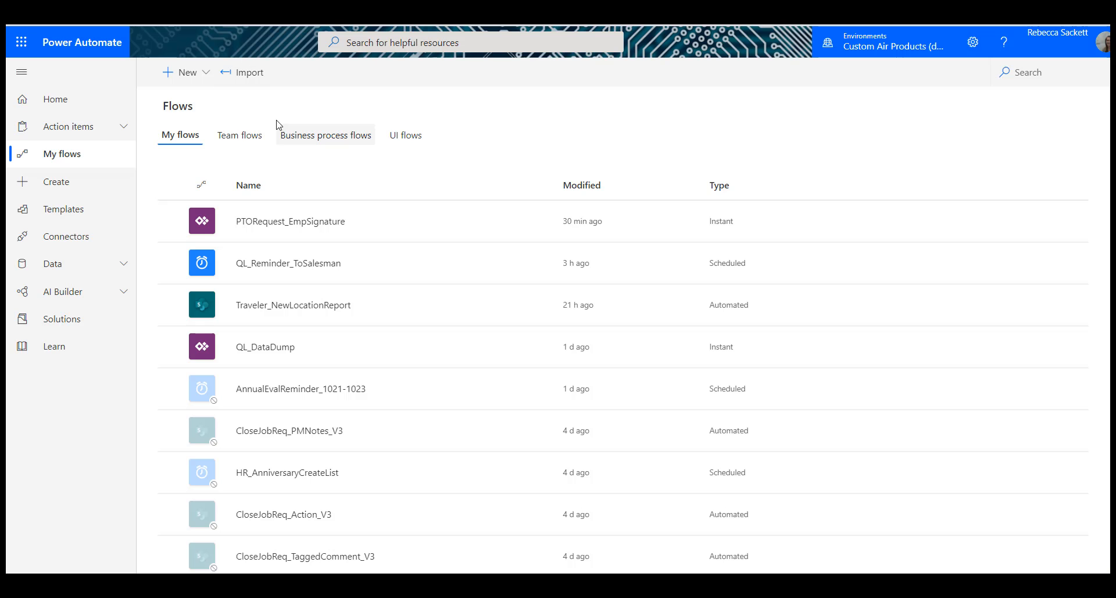
Step: Create a new flow from blank with the SharePoint trigger When an item is created or modified
click(176, 75)
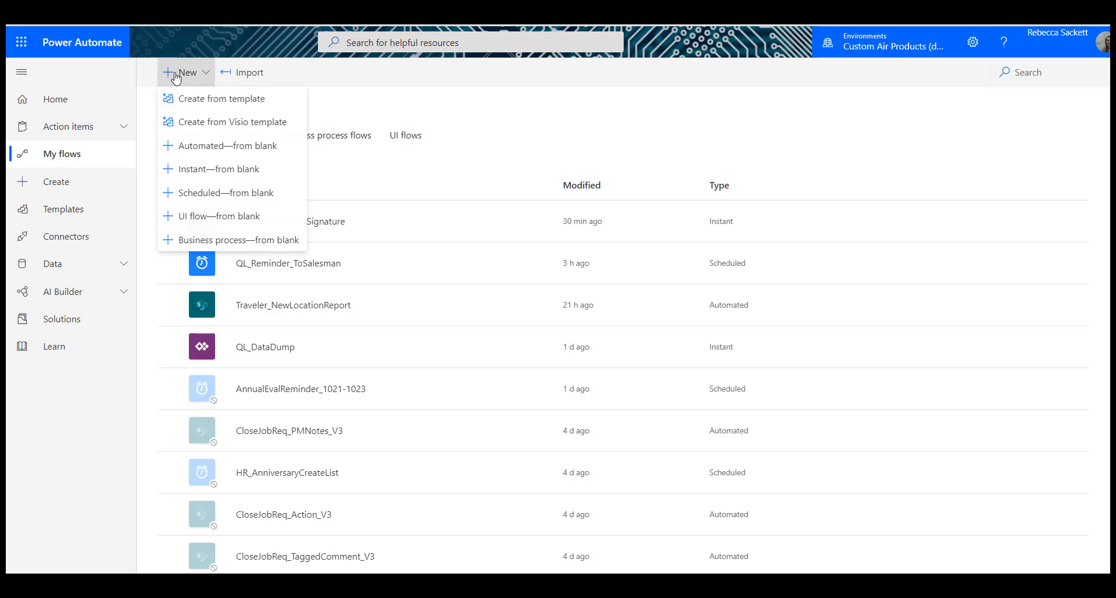
click(216, 170)
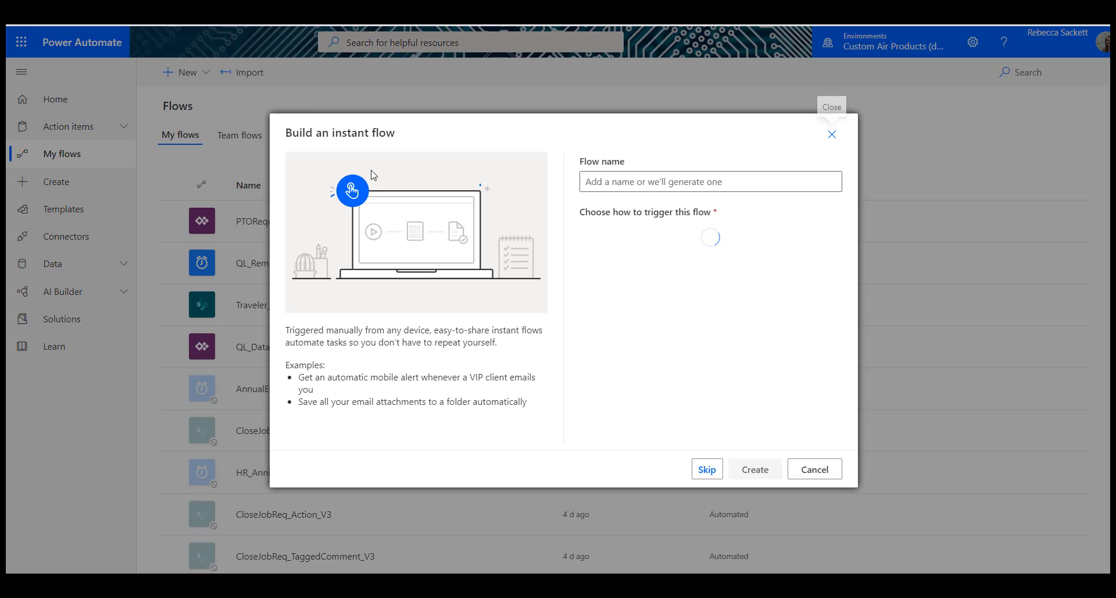
click(707, 469)
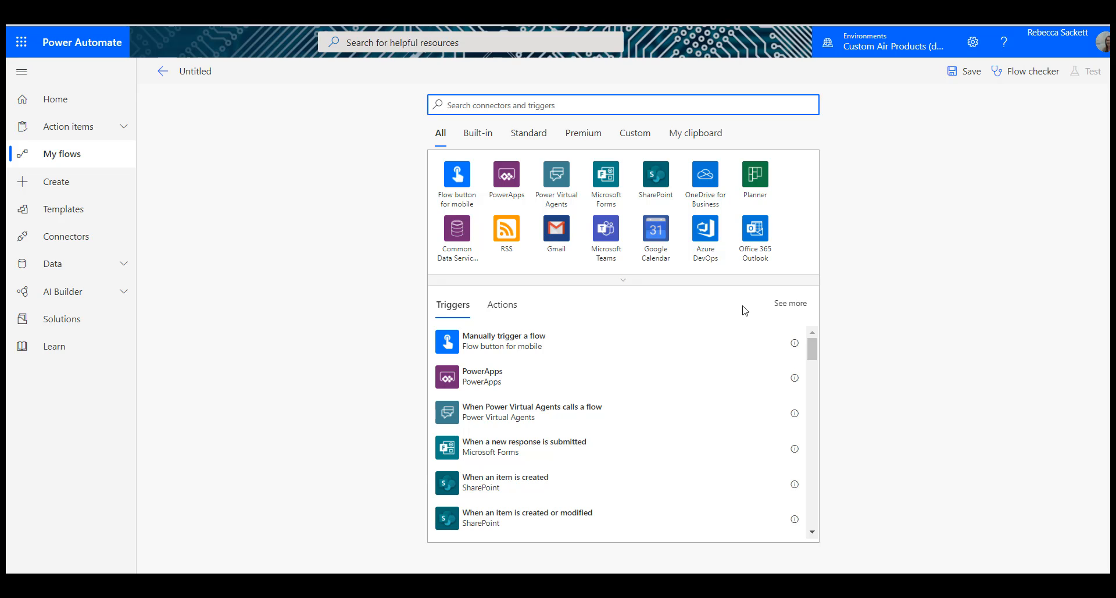
click(508, 519)
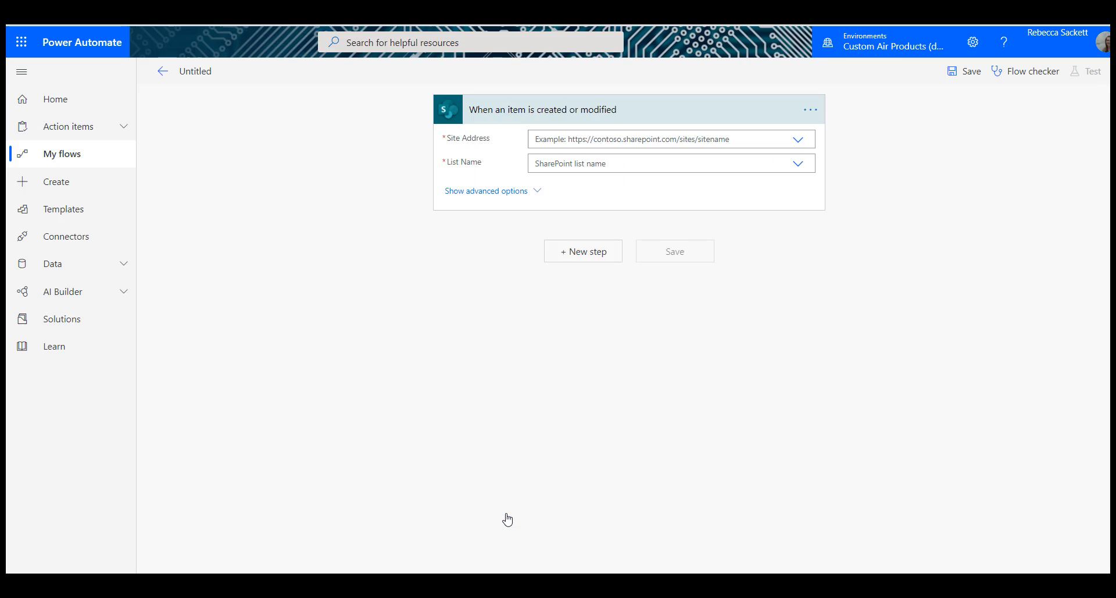
Step: Set the trigger's Site Address to Human Resources and its List Name to PTO_Requested
click(798, 139)
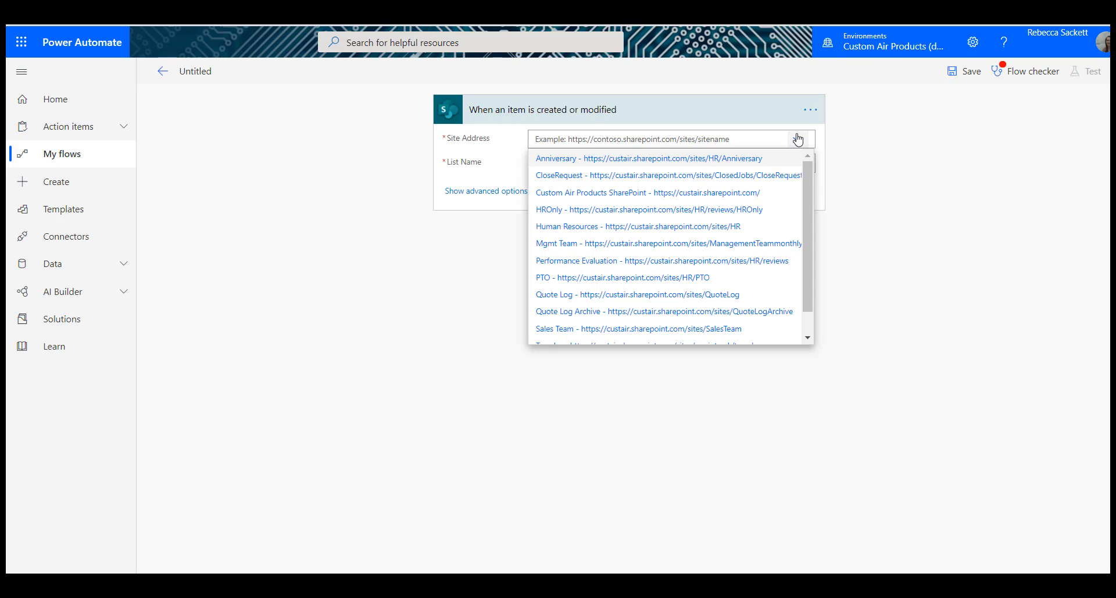
click(722, 231)
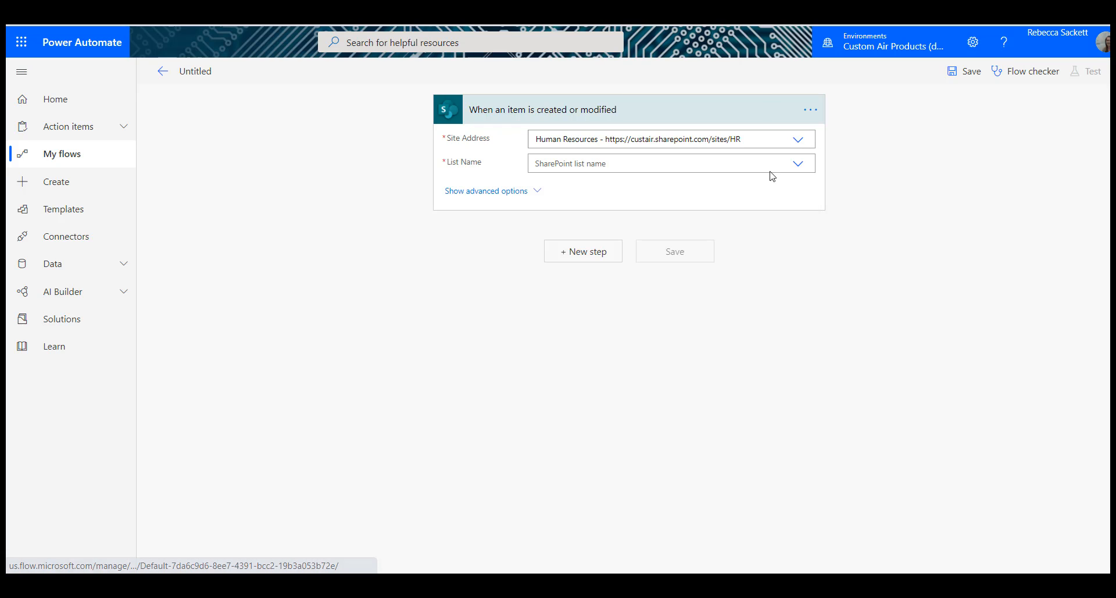
click(792, 166)
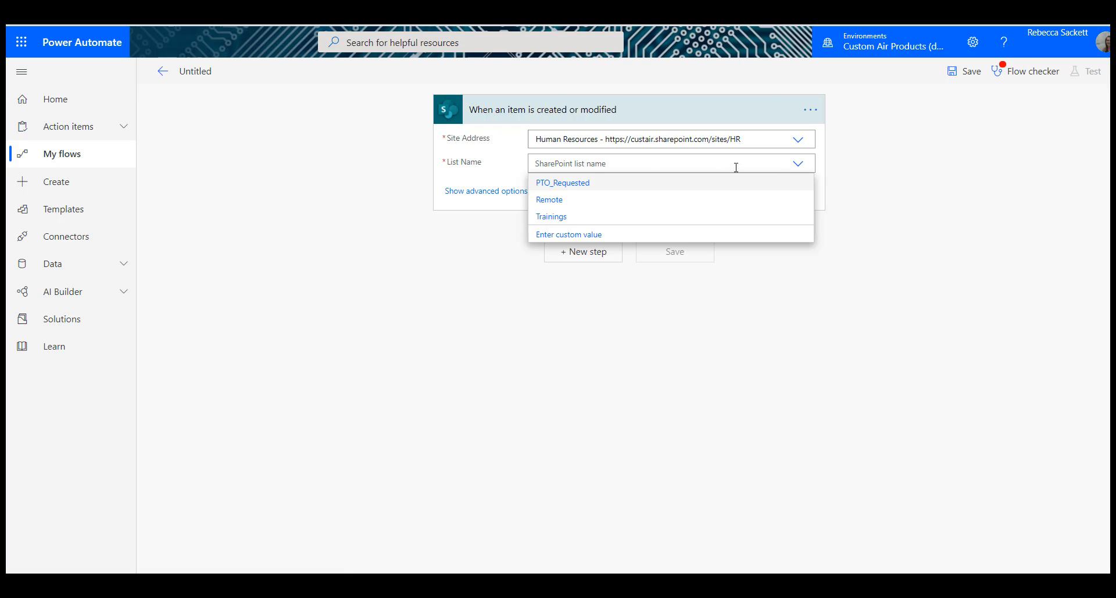
click(607, 185)
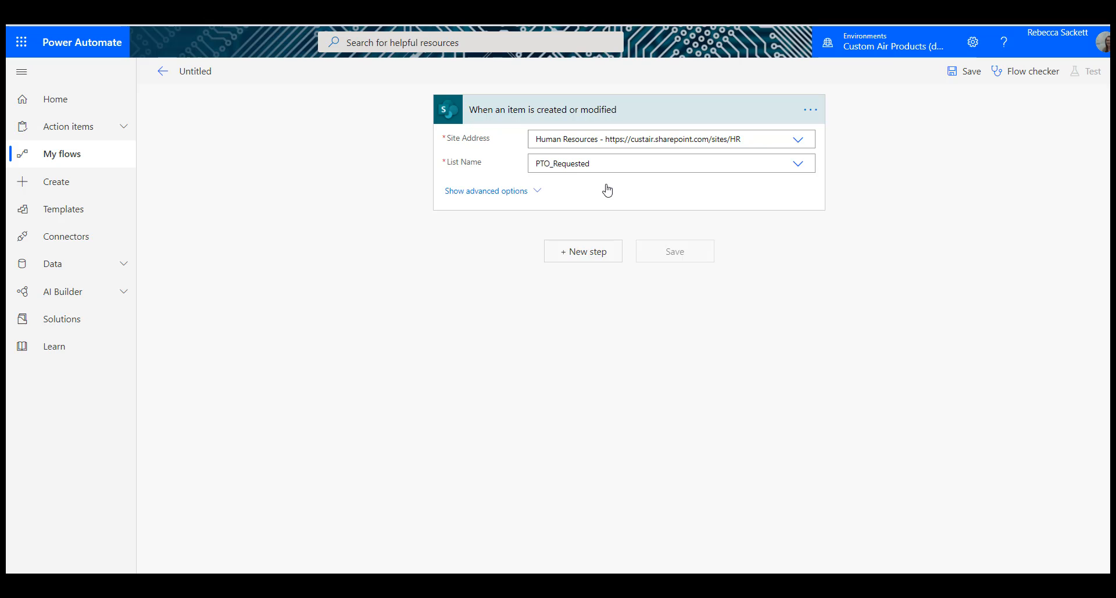
Step: Add a Condition named C SupervisorSigned that checks whether Status is equal to Supervisor Signed
click(598, 256)
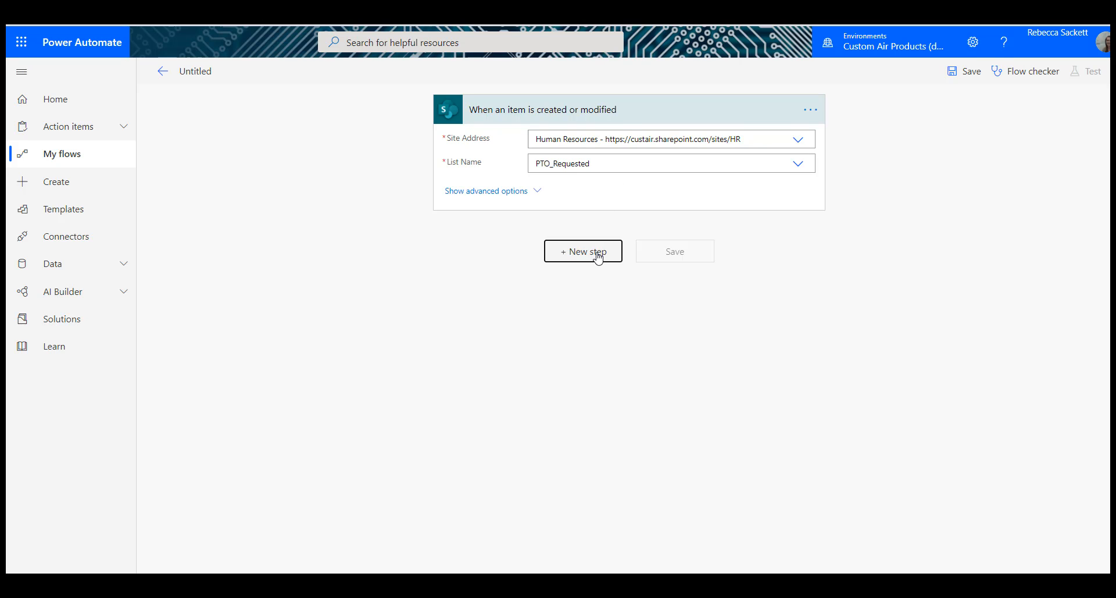
text(condi)
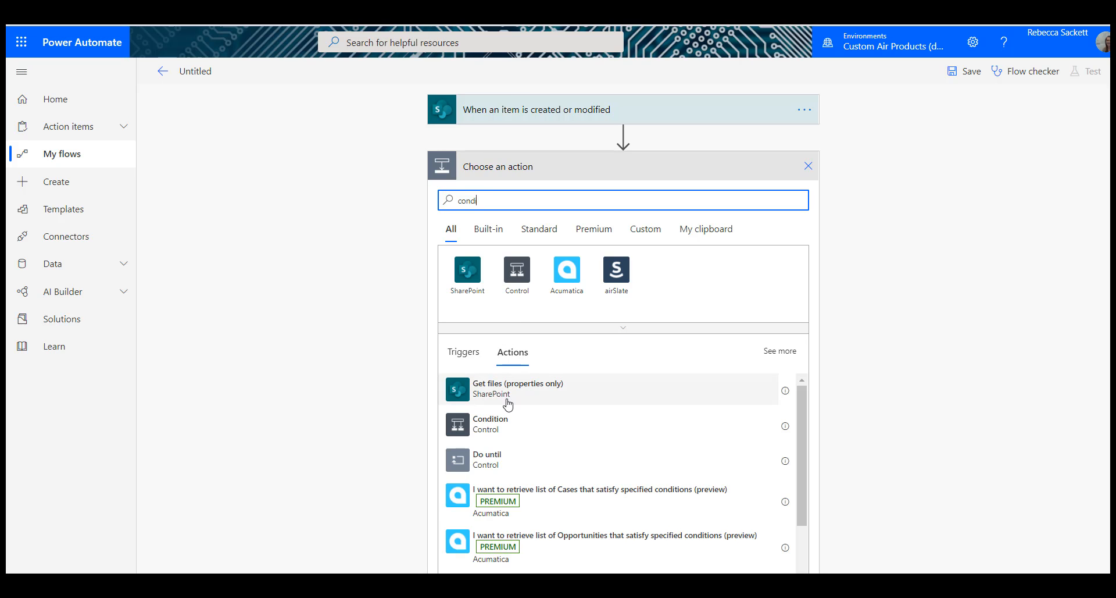
click(509, 424)
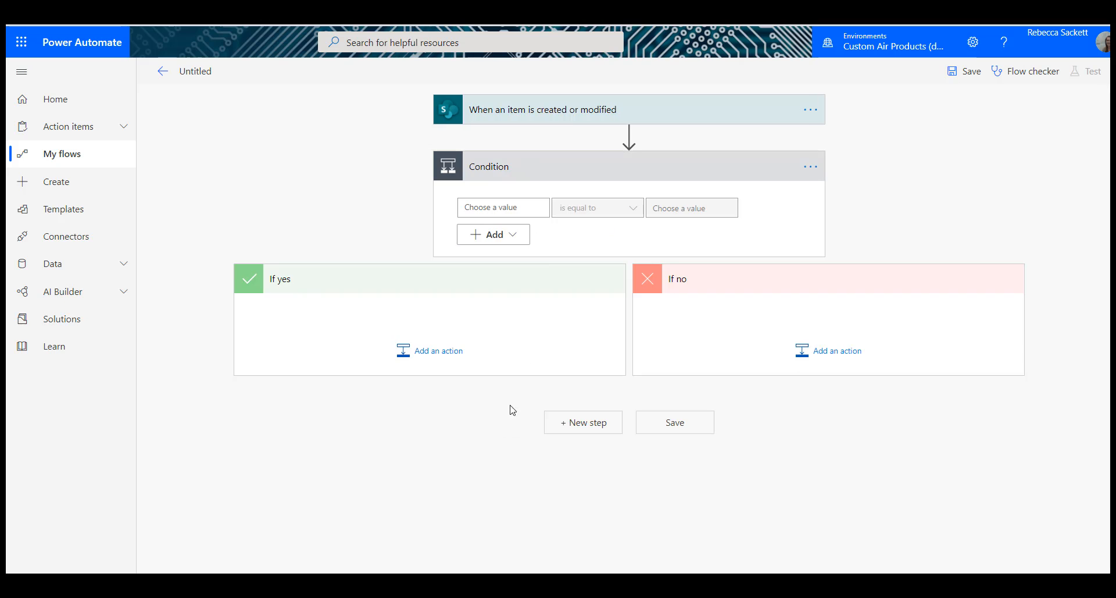
click(521, 204)
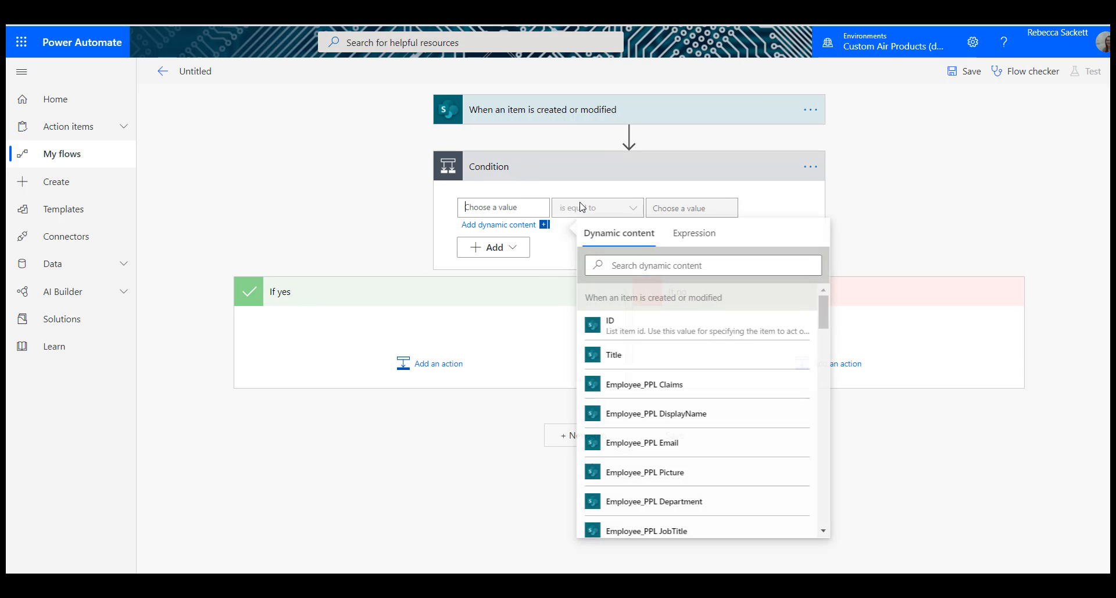
click(712, 265)
text(stat)
click(690, 324)
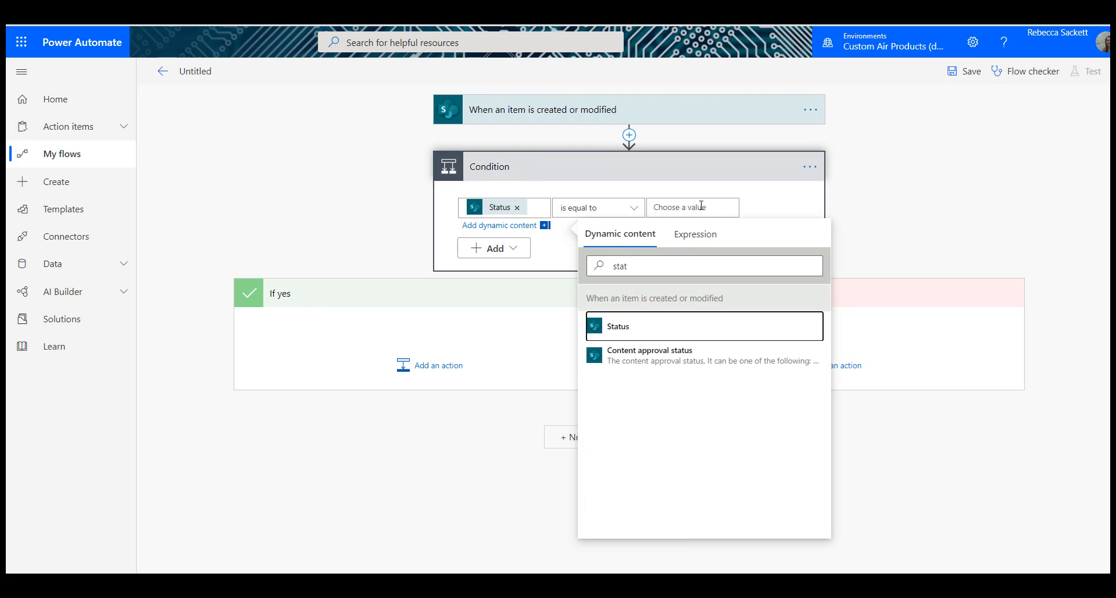
click(701, 204)
text(Supervisor Signed)
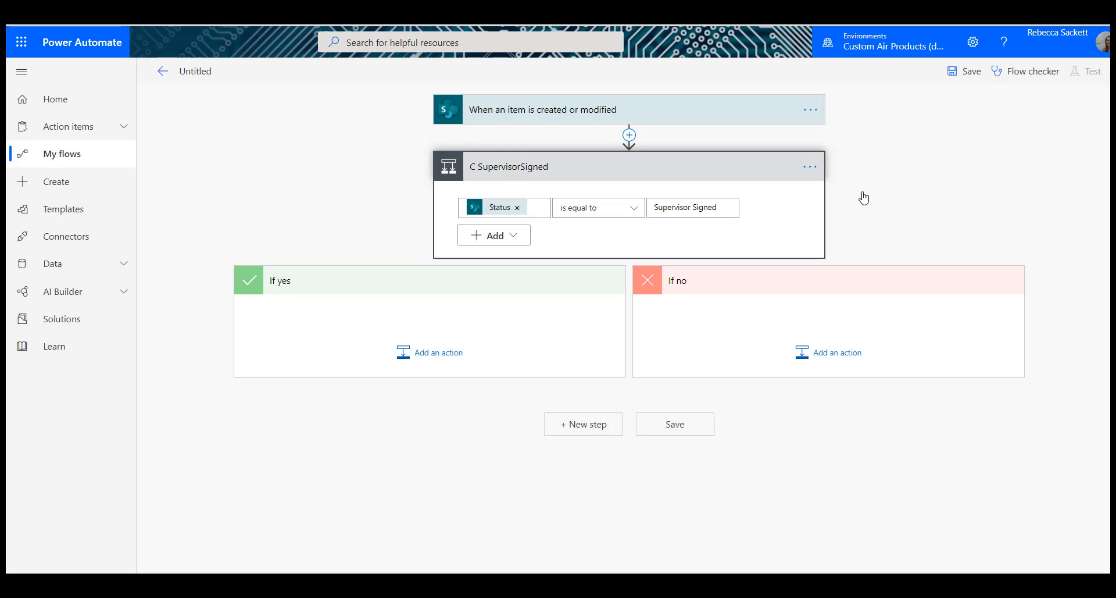
Step: Add a Compose action named var ReqID to the If yes branch with the trigger item's ID as its input
click(437, 365)
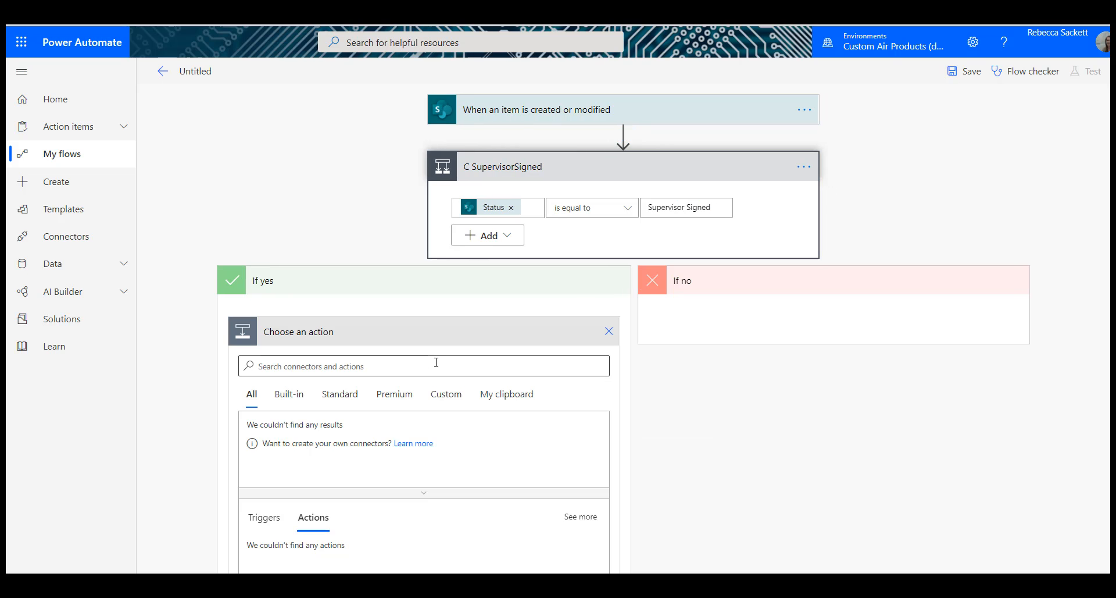
text(compose)
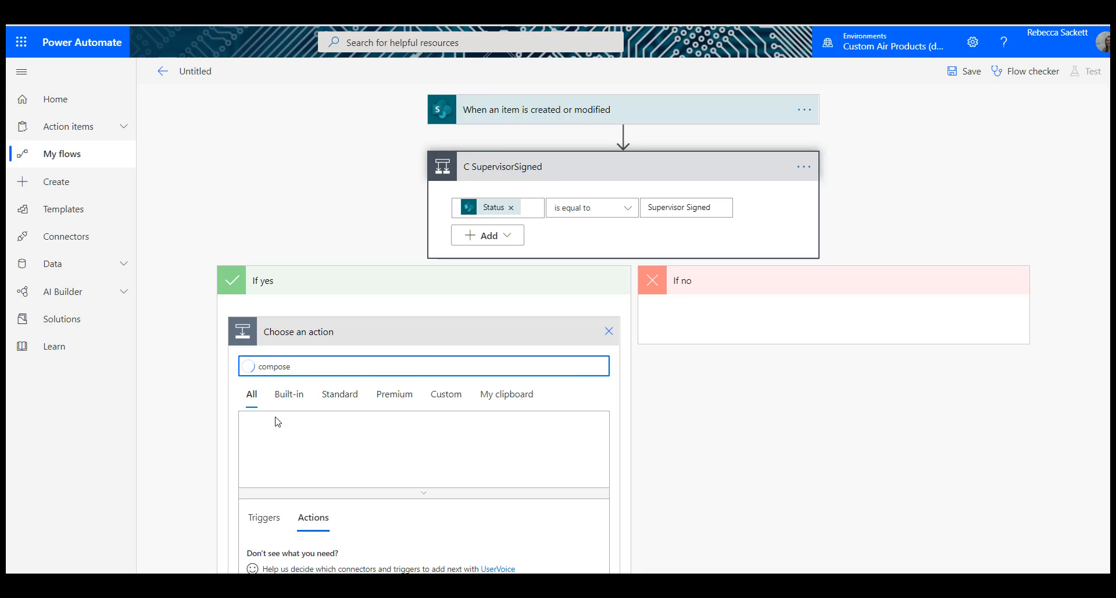
key(Return)
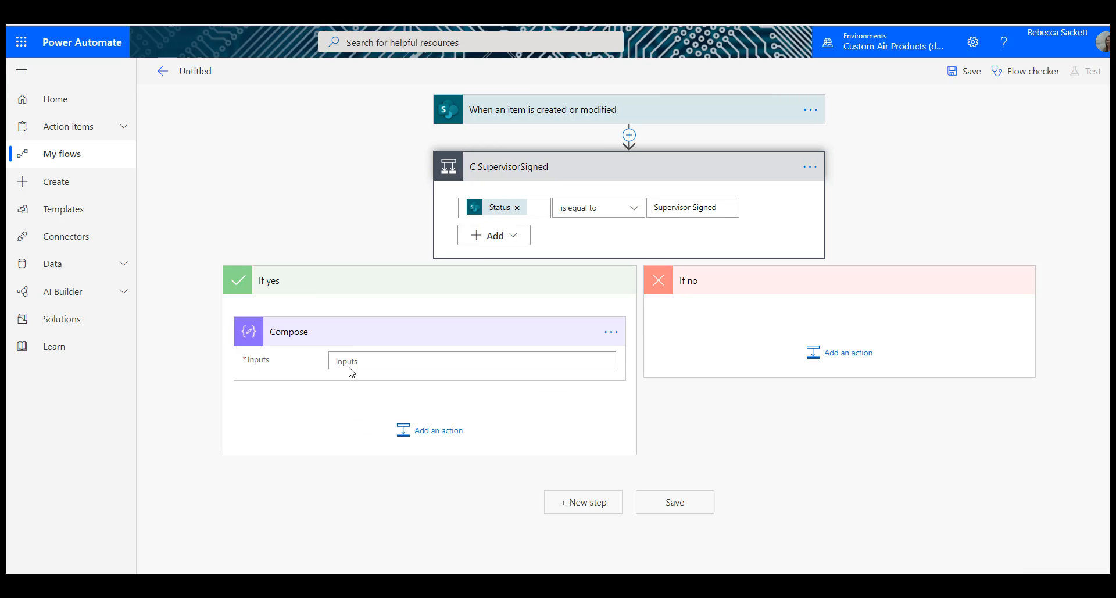
click(354, 360)
click(725, 477)
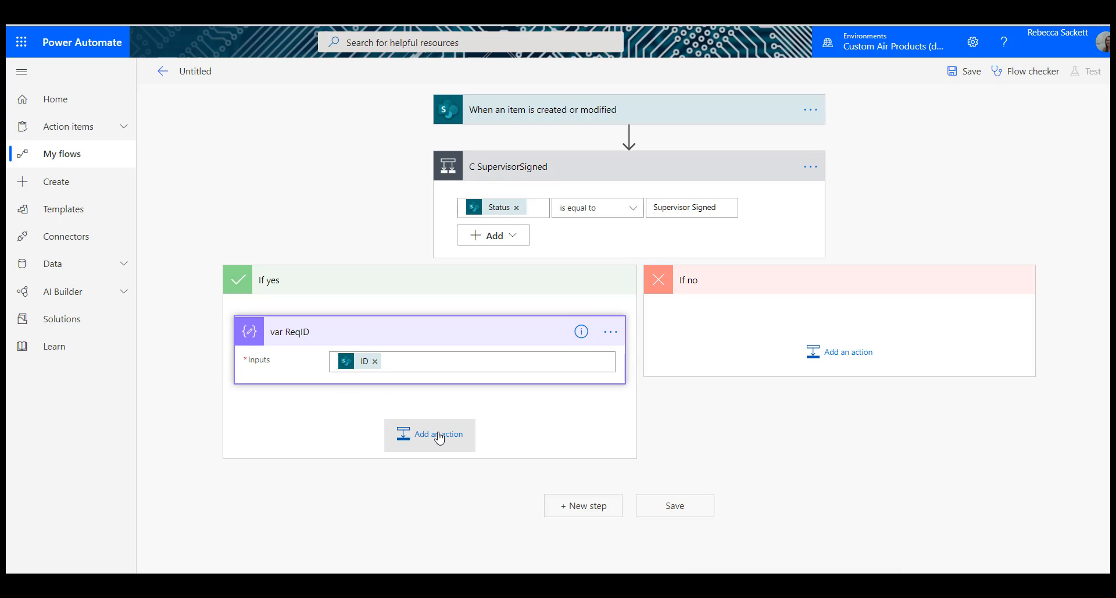
Step: Add a SharePoint Get file content action after var ReqID and set its Site Address to Human Resources
click(439, 438)
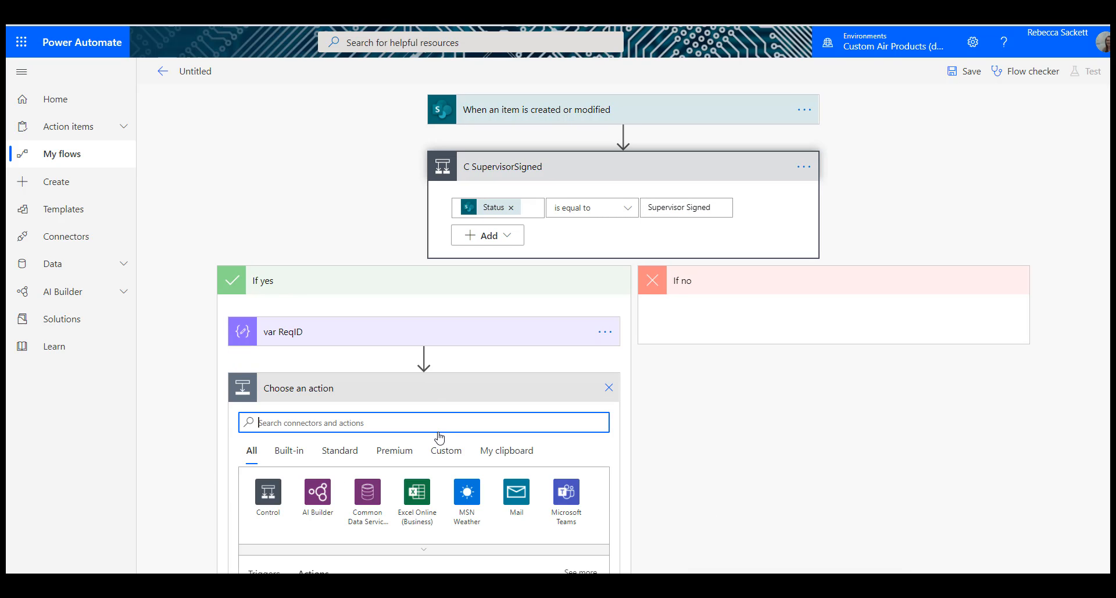
text(get)
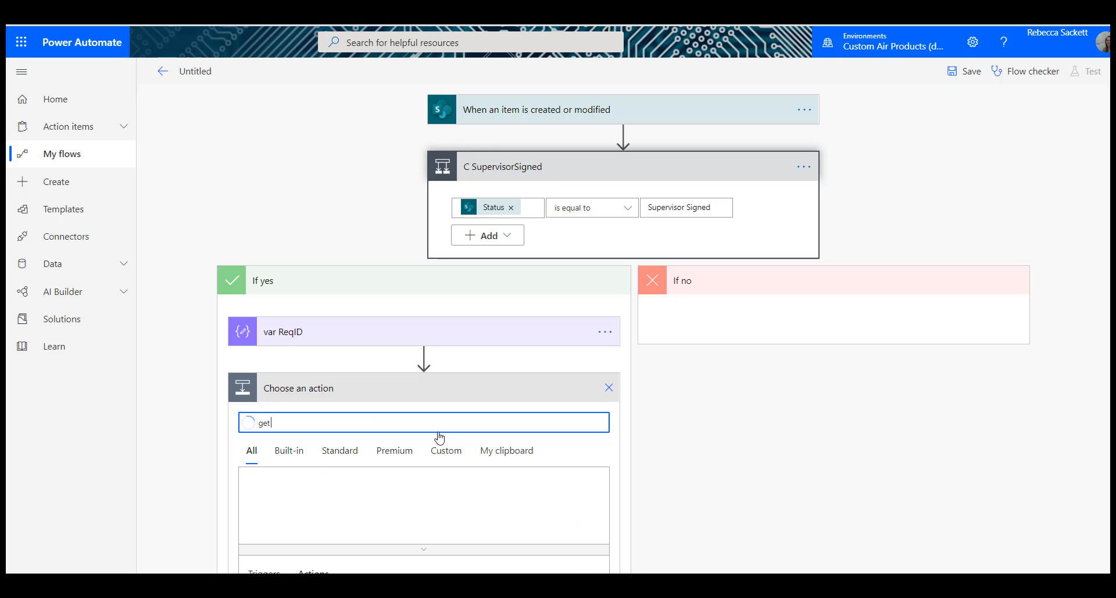
text( file)
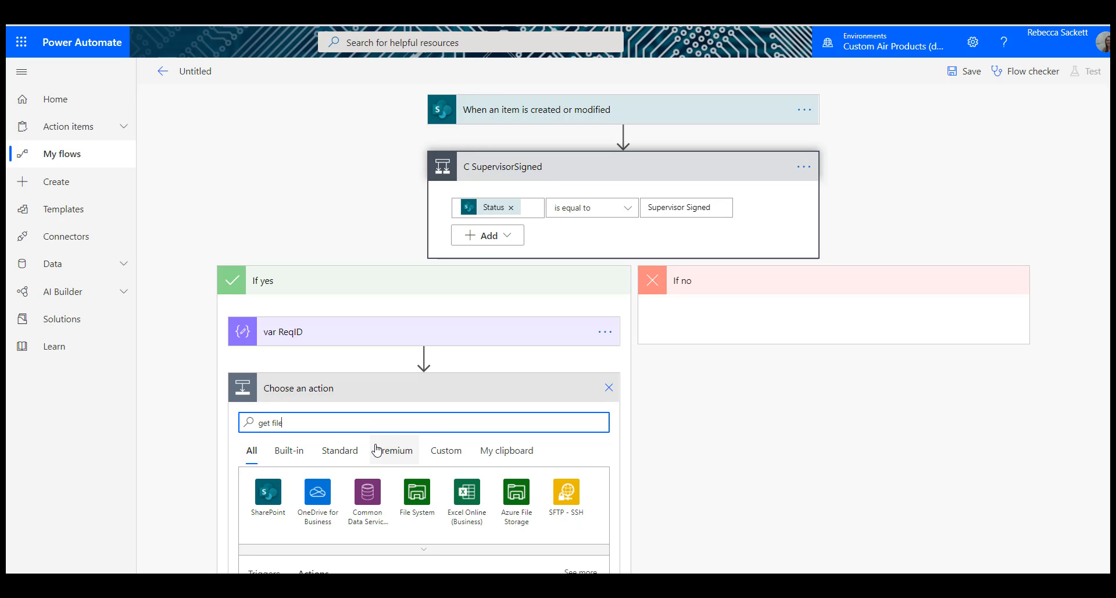
scroll(444, 312, down, 5)
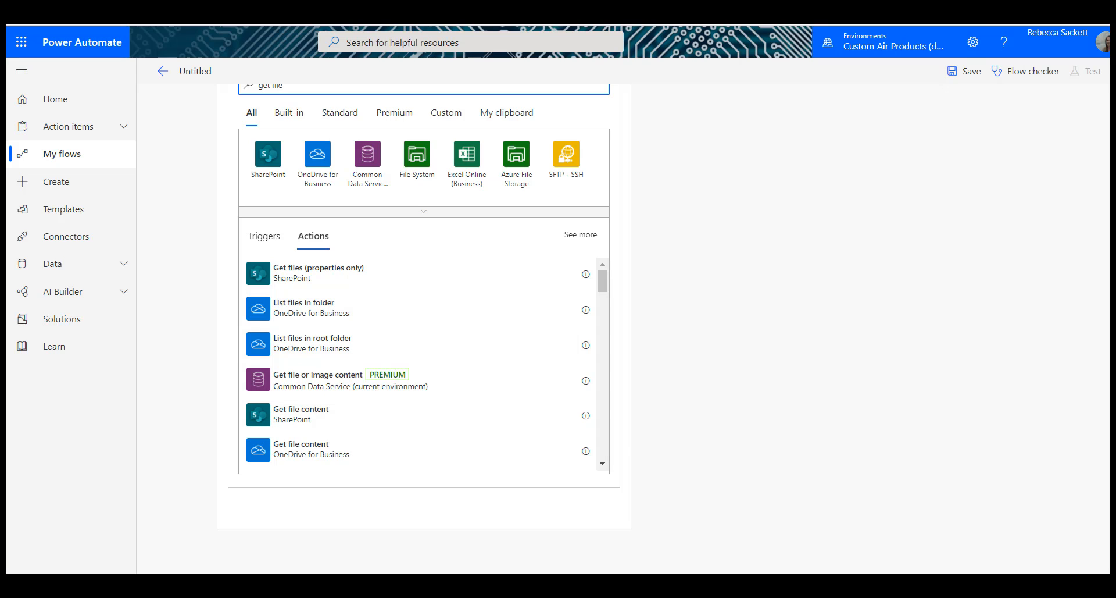
click(307, 419)
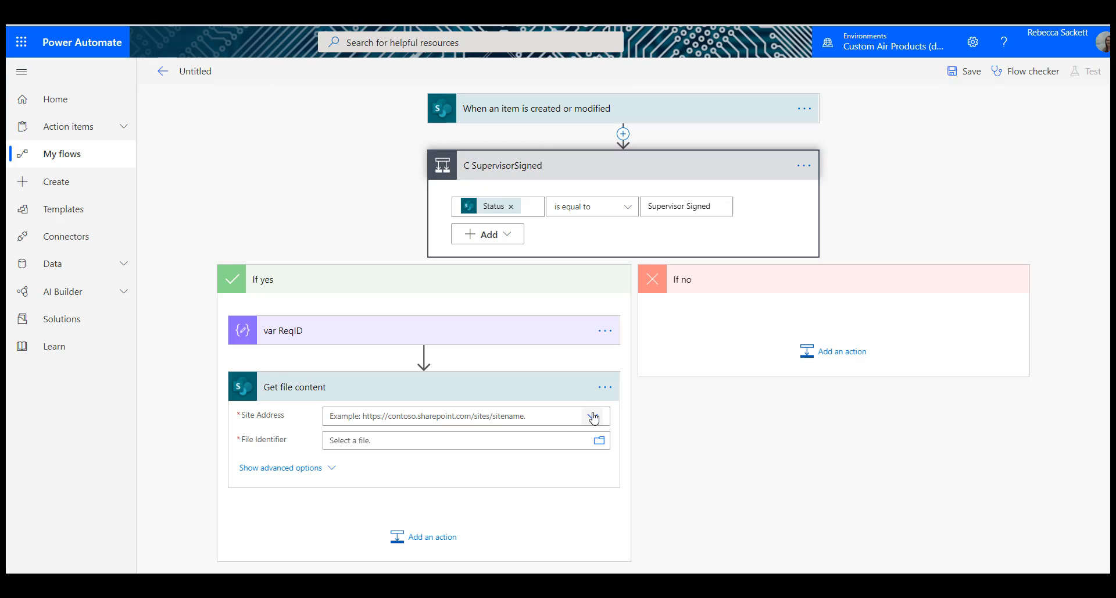
click(593, 416)
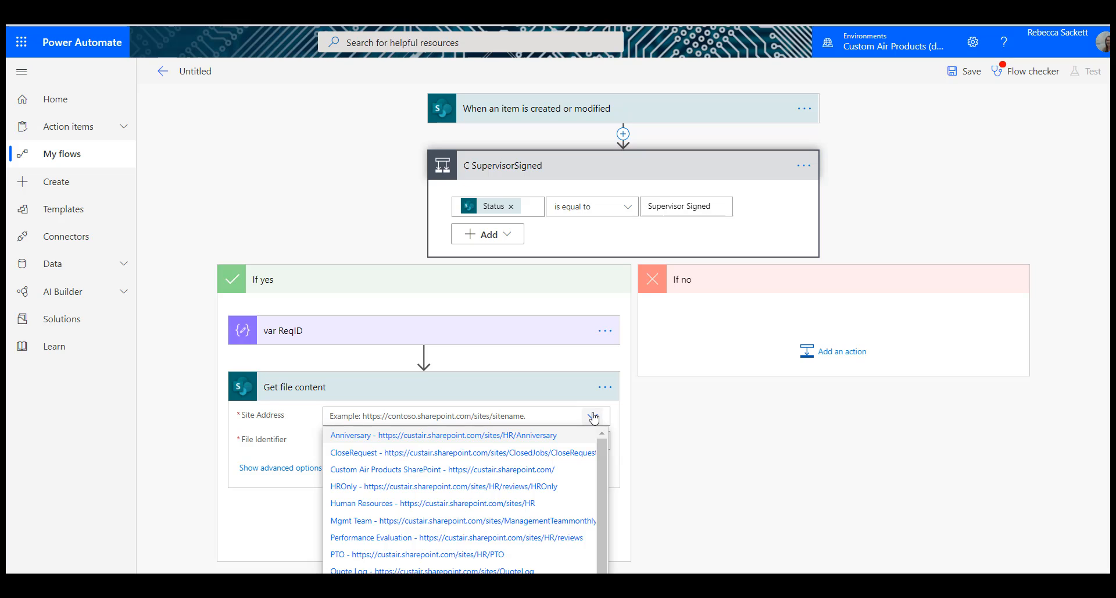
click(496, 503)
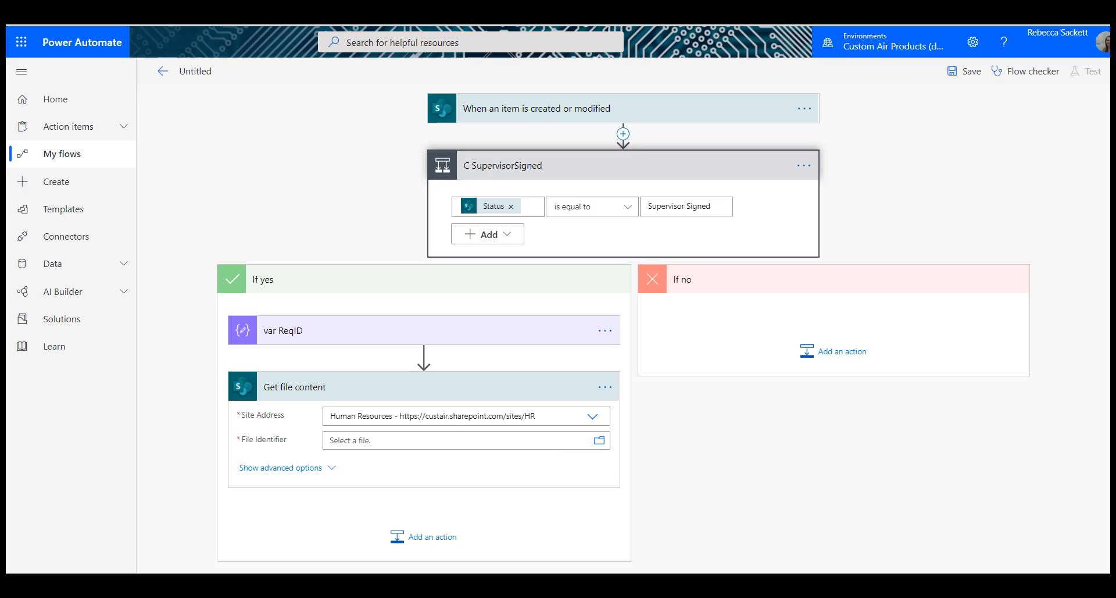
Step: Fill the File Identifier with the copied EmployeeSignatures folder path, ending in %20Documents%2FPTO_Docs%2FEmployeeSignatures%2F
click(442, 445)
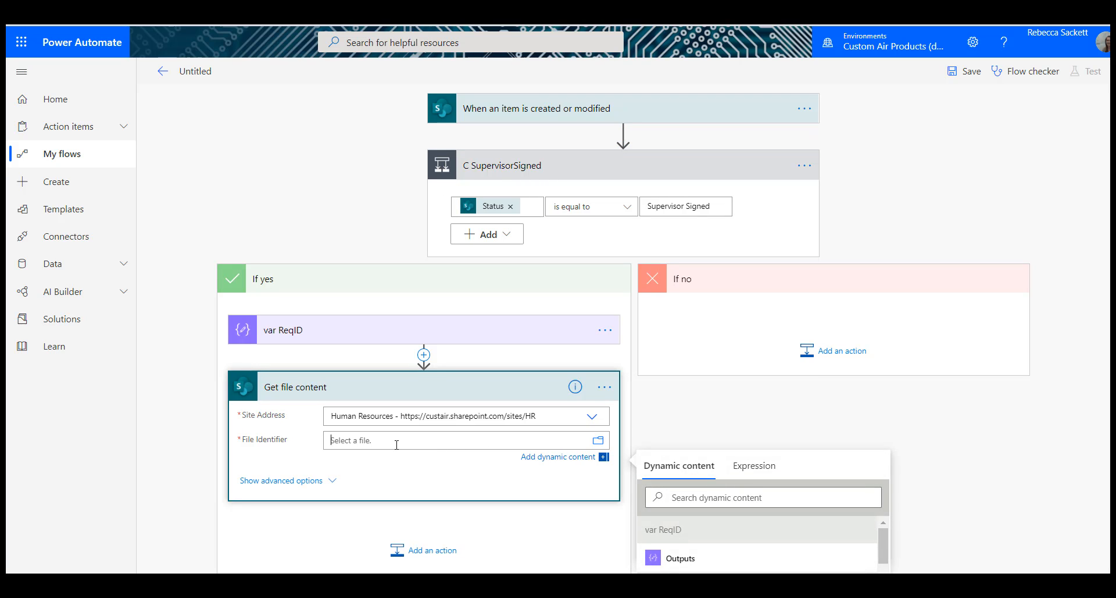
text(%20Documents%2FPTO_Docs%2FEmployeeSignatures)
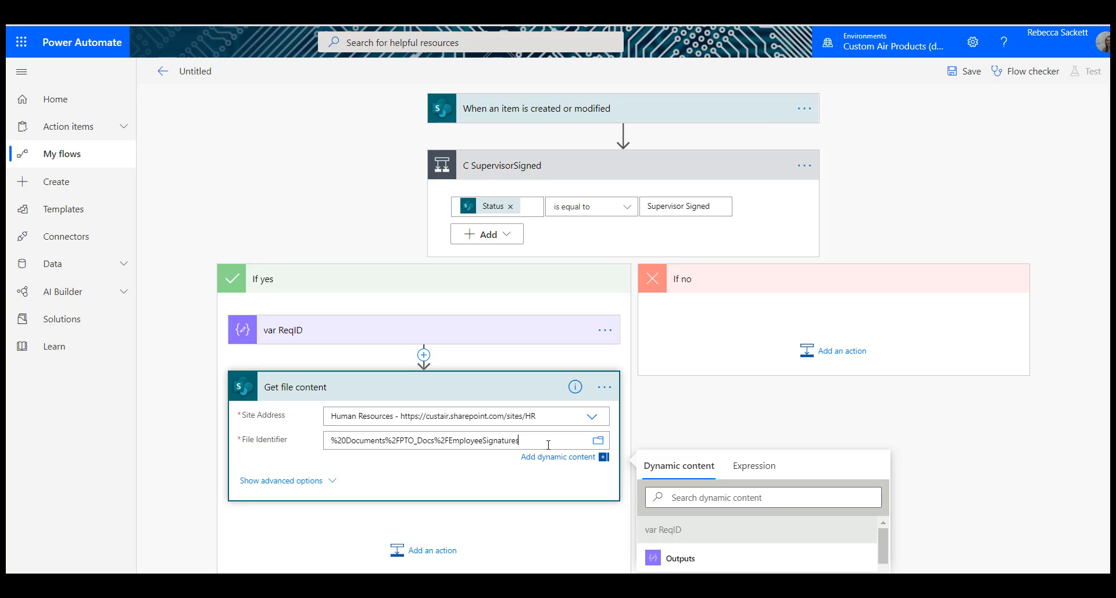
text(%252)
key(BackSpace)
key(BackSpace)
text(F)
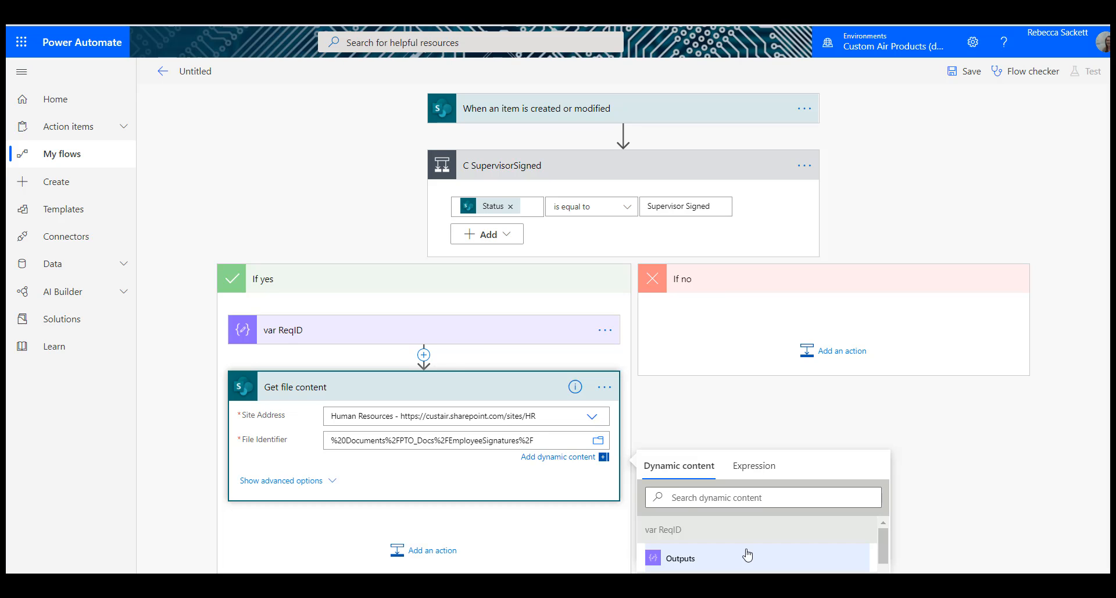
Step: Insert a Compose action named val FileName before Get file content, with the var ReqID Outputs followed by .jpeg as its input
click(424, 354)
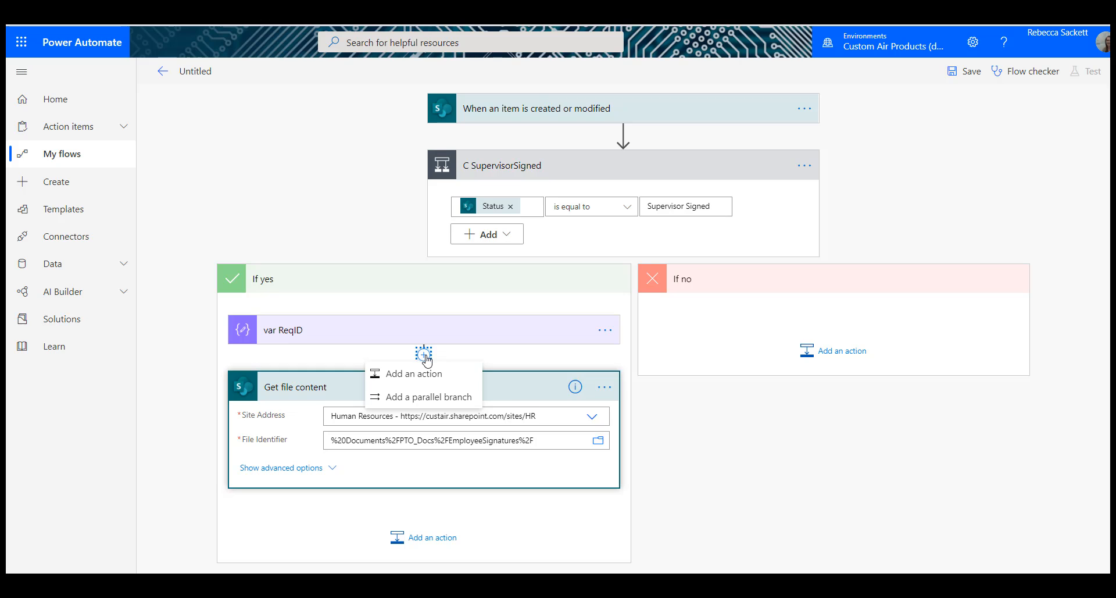
click(424, 372)
text(c)
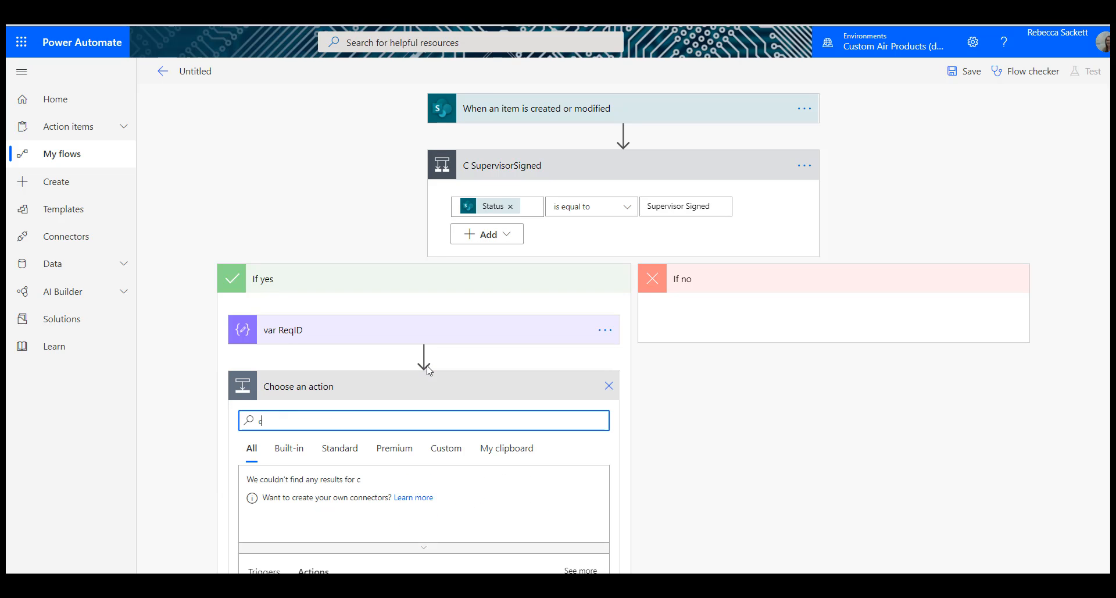
text(ompose)
scroll(442, 384, down, 5)
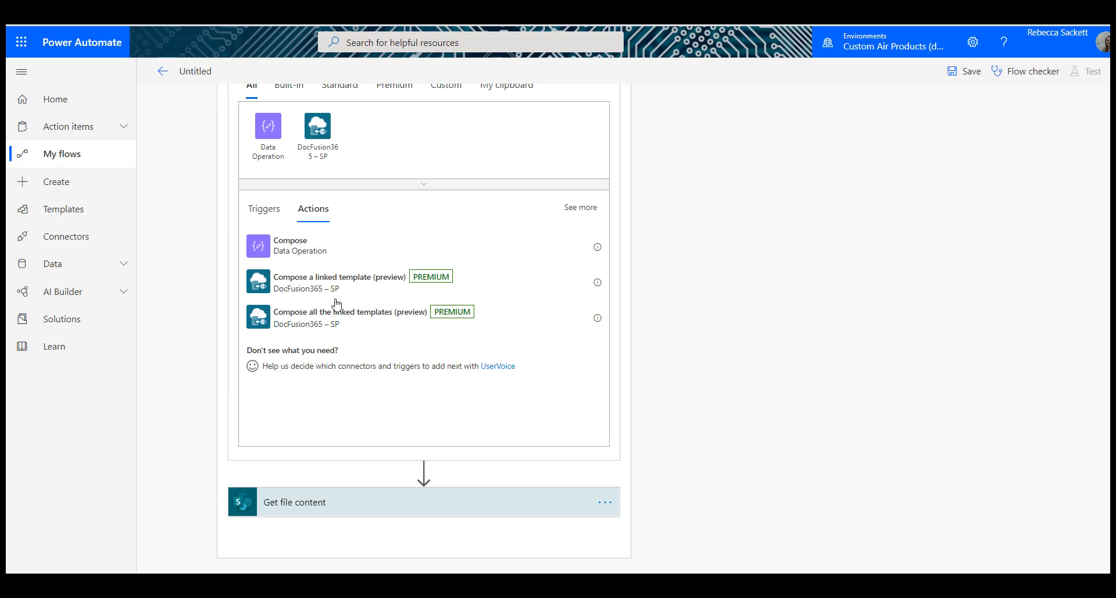
click(337, 247)
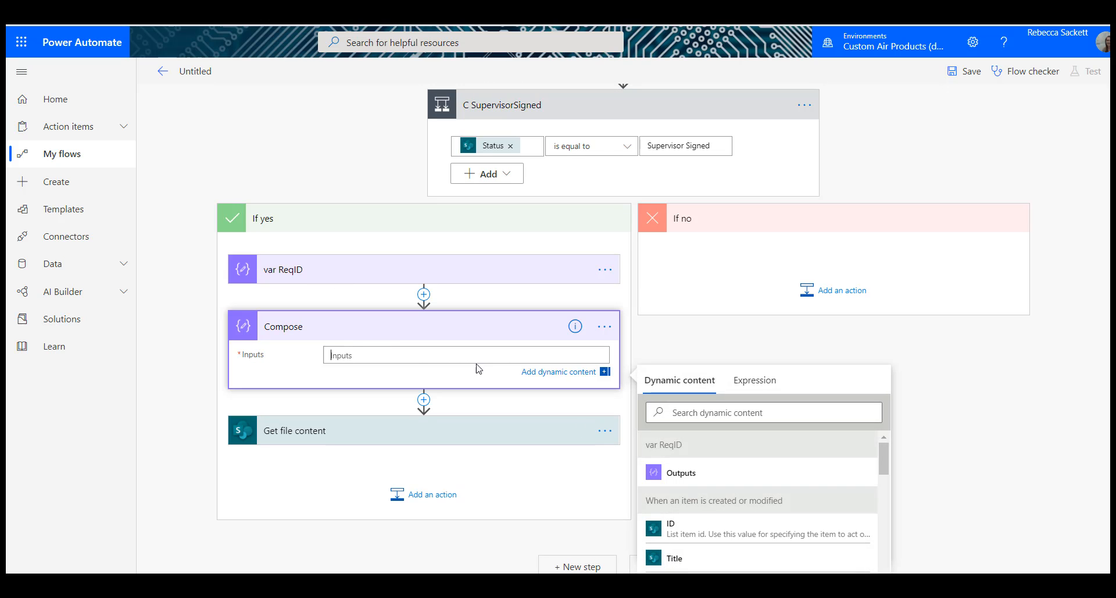
click(692, 475)
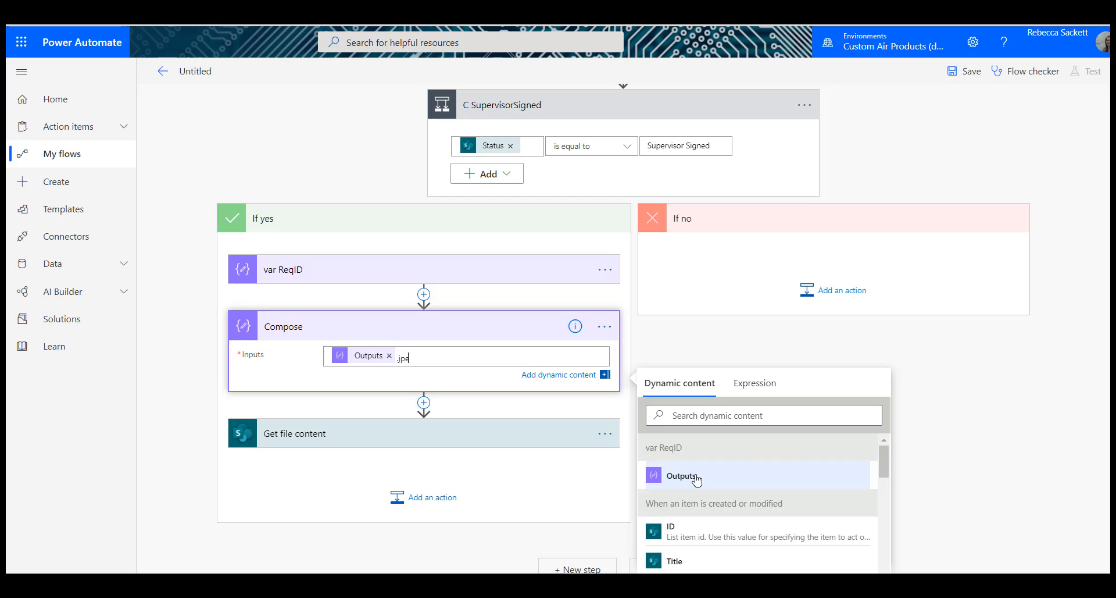
text(.jpeg)
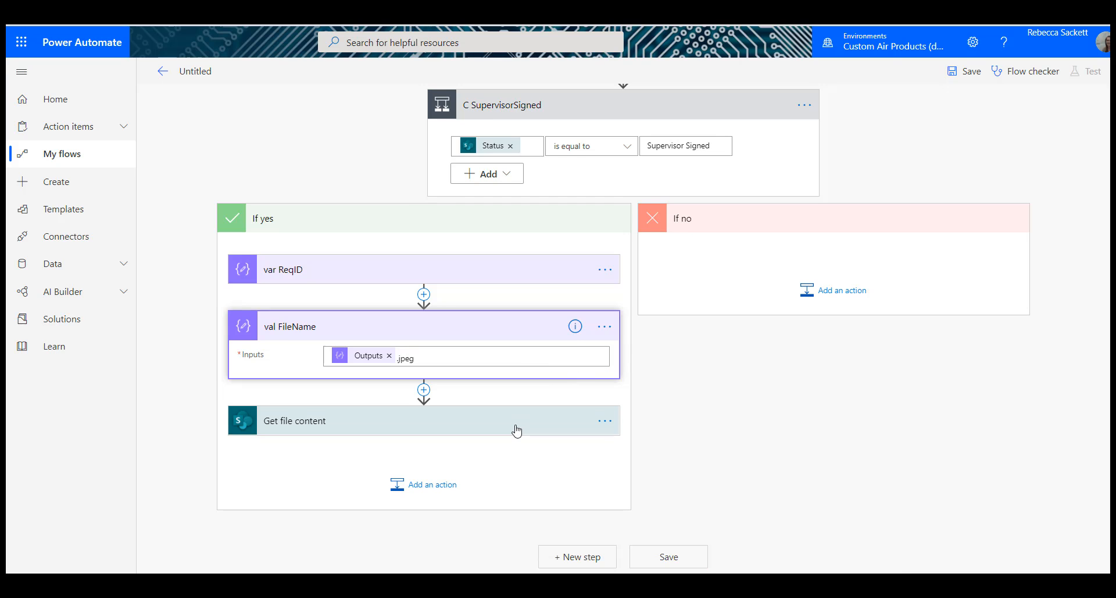
click(516, 430)
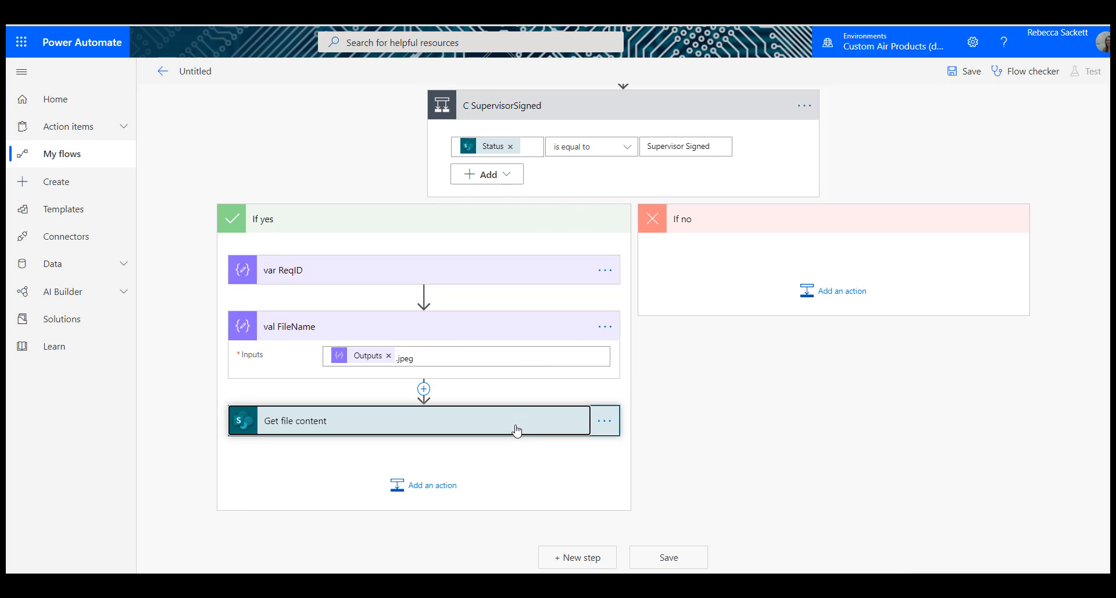
click(517, 332)
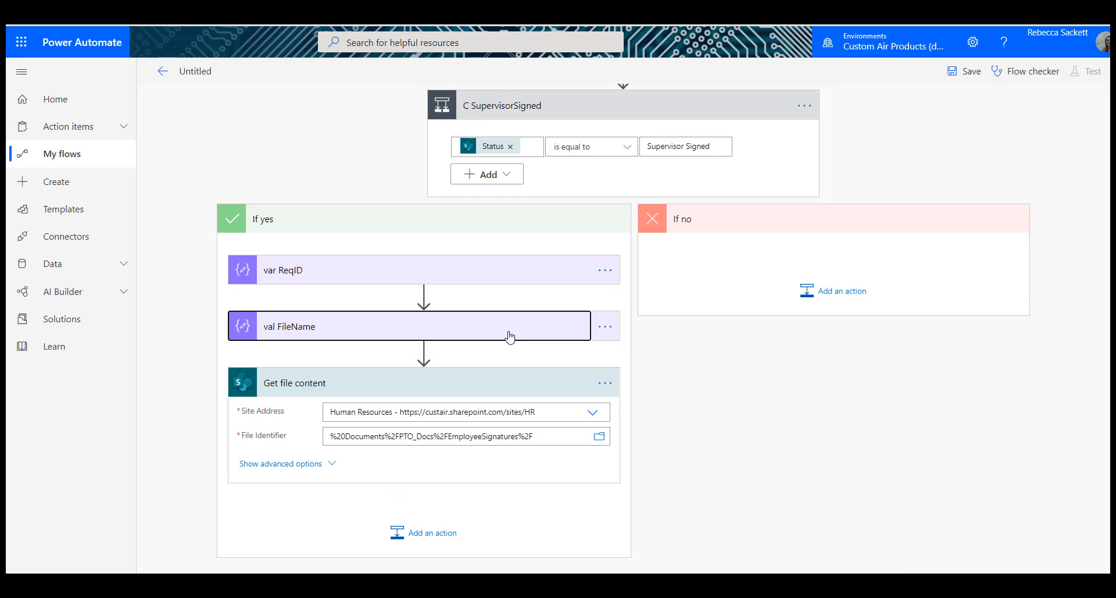
Step: Complete val FileName's input with .jpeg after Outputs and append the val FileName Outputs to Get file content's File Identifier
click(508, 336)
click(497, 354)
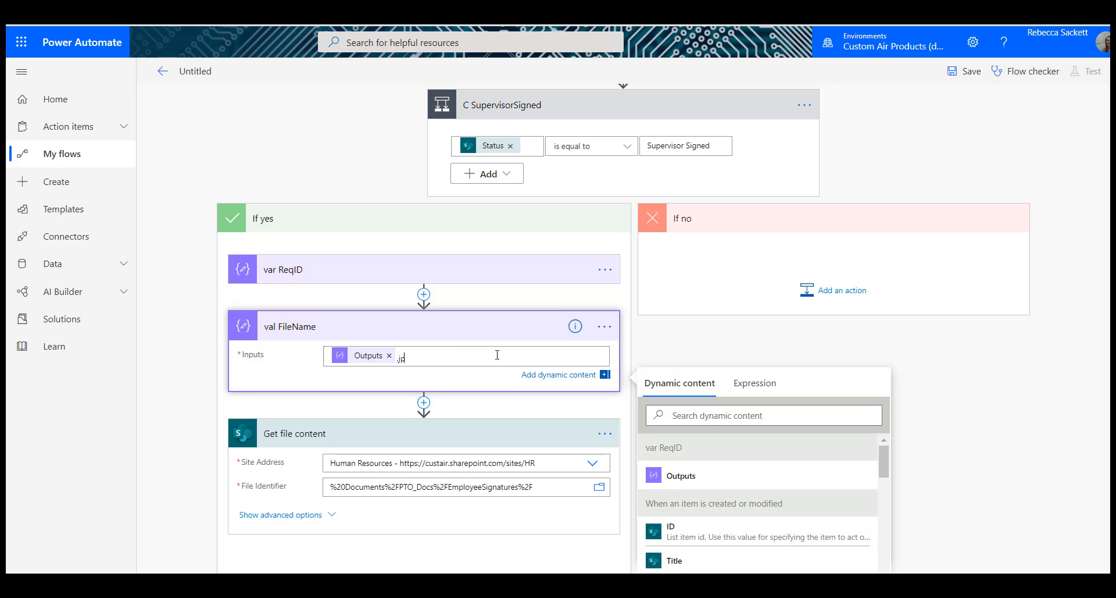
click(554, 480)
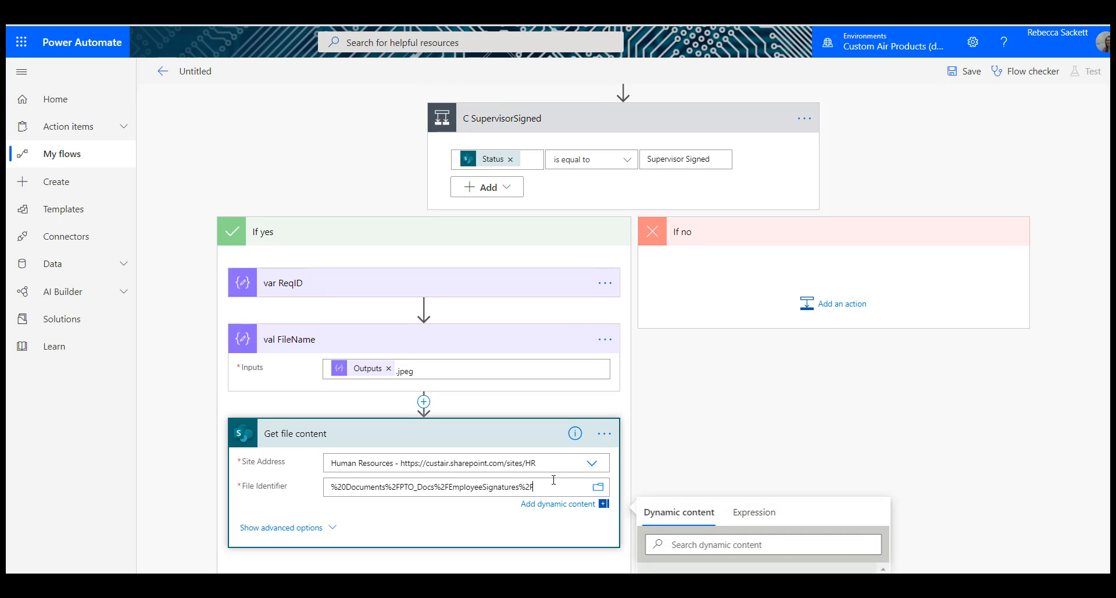
scroll(770, 374, down, 5)
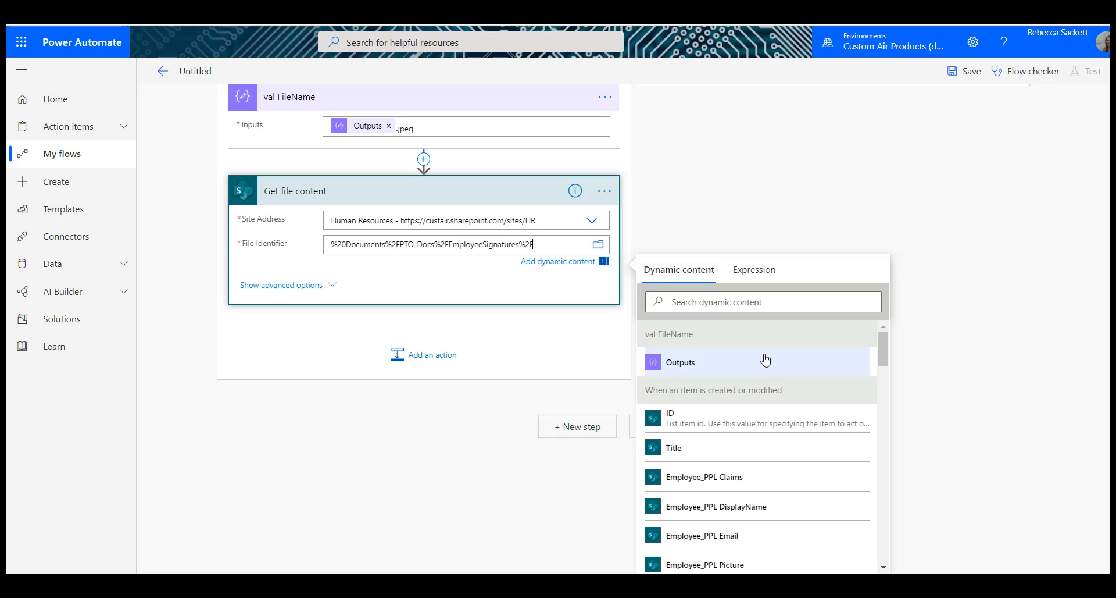
click(765, 360)
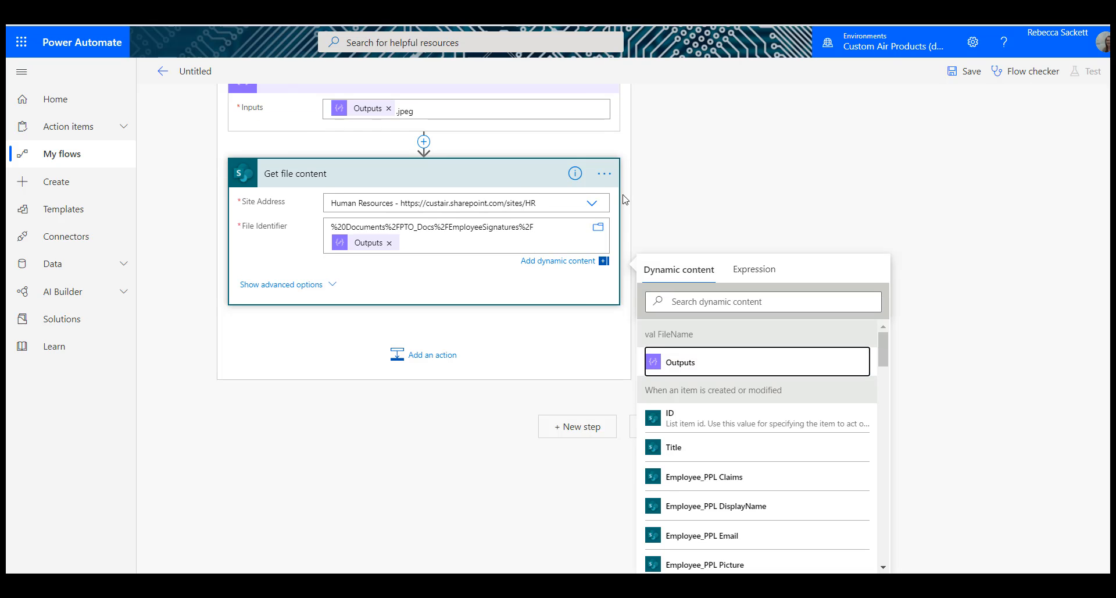
Step: Rename the Get file content action to GetContent_EmpSignature and collapse it together with val FileName
click(603, 175)
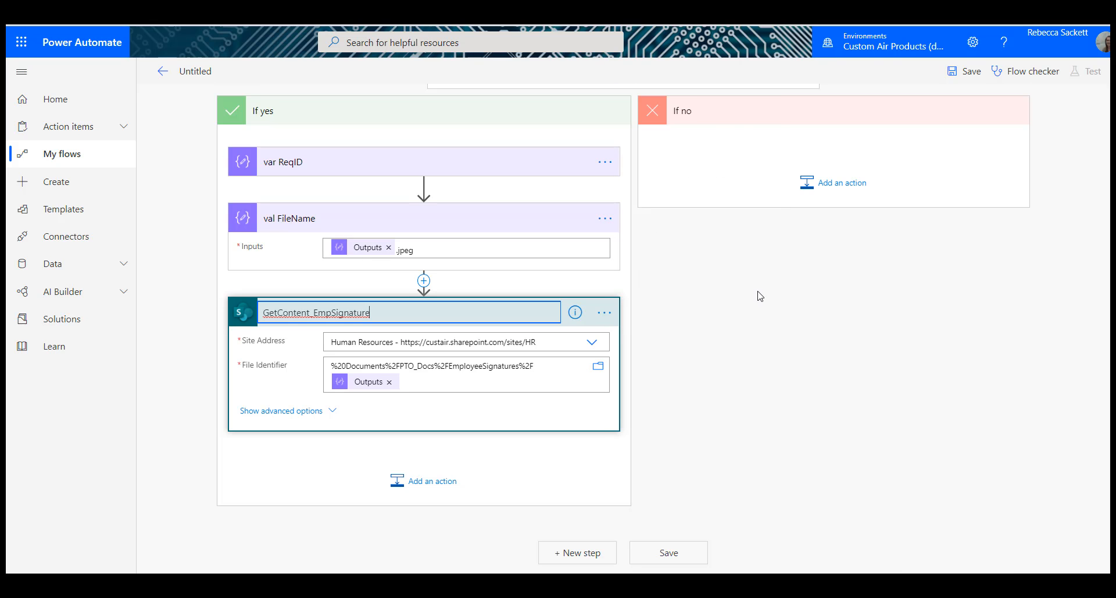
click(625, 292)
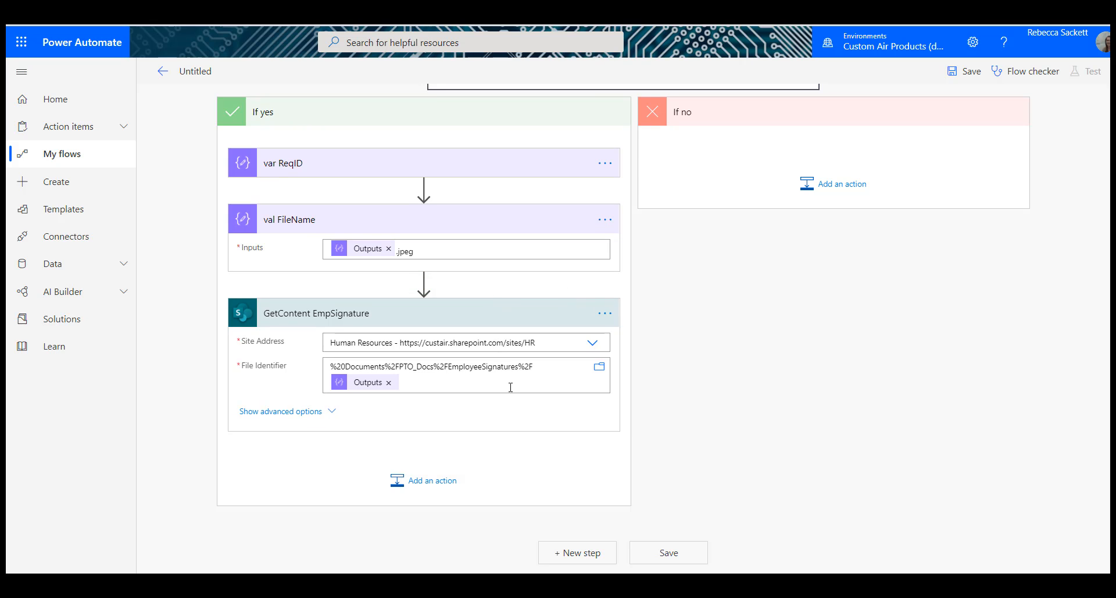
click(491, 219)
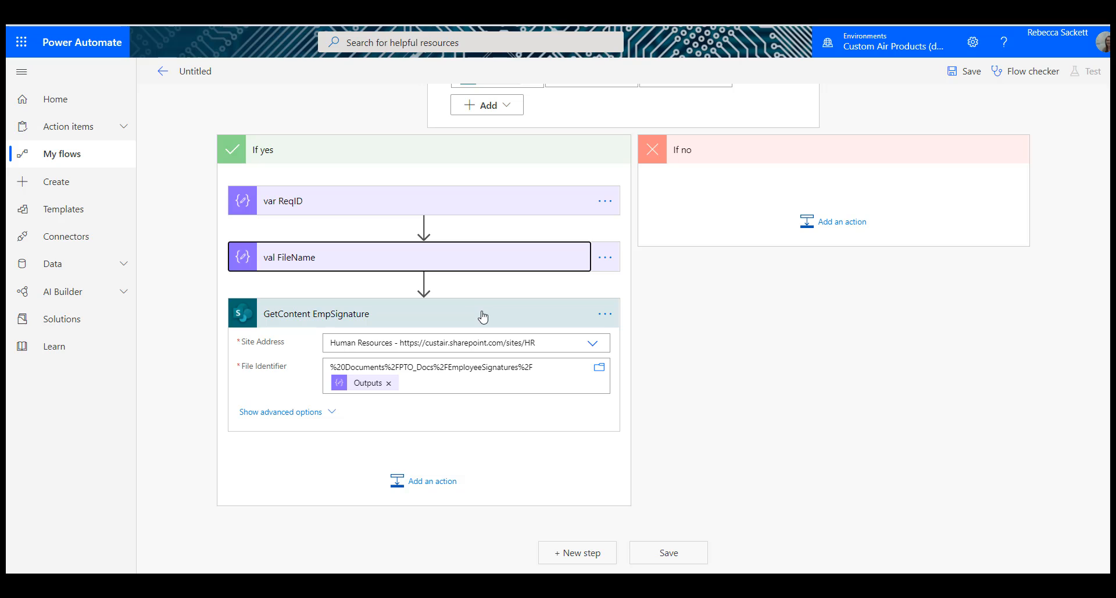
click(483, 316)
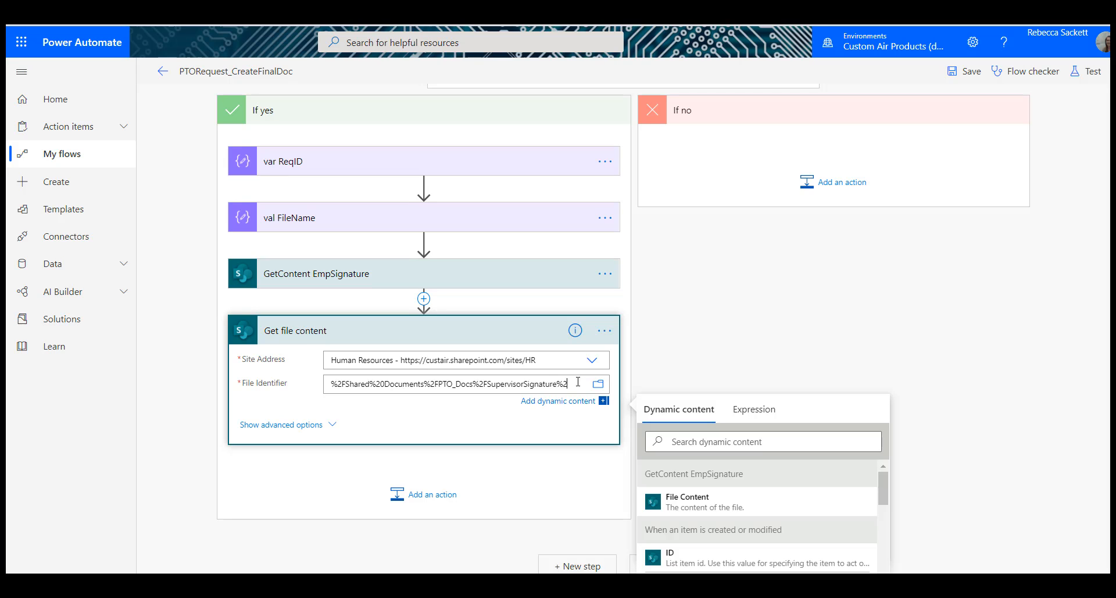
Step: Complete the second Get file content's File Identifier with SupervisorSignature%2F and val FileName Outputs, and name the action GetContent SuperSignature
text(F)
scroll(779, 436, down, 2)
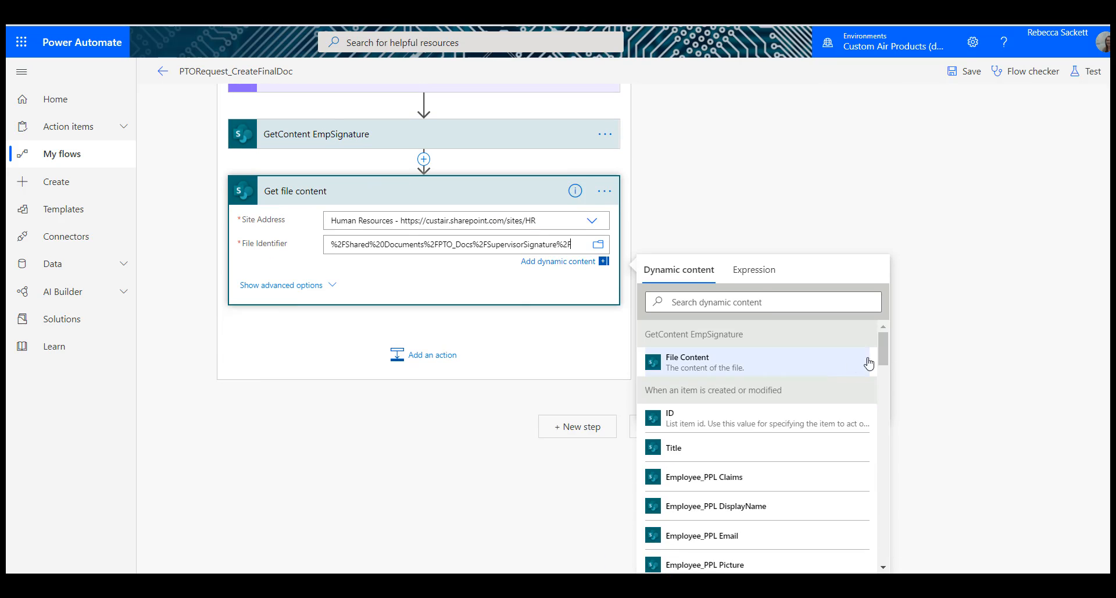
drag(883, 353, 899, 557)
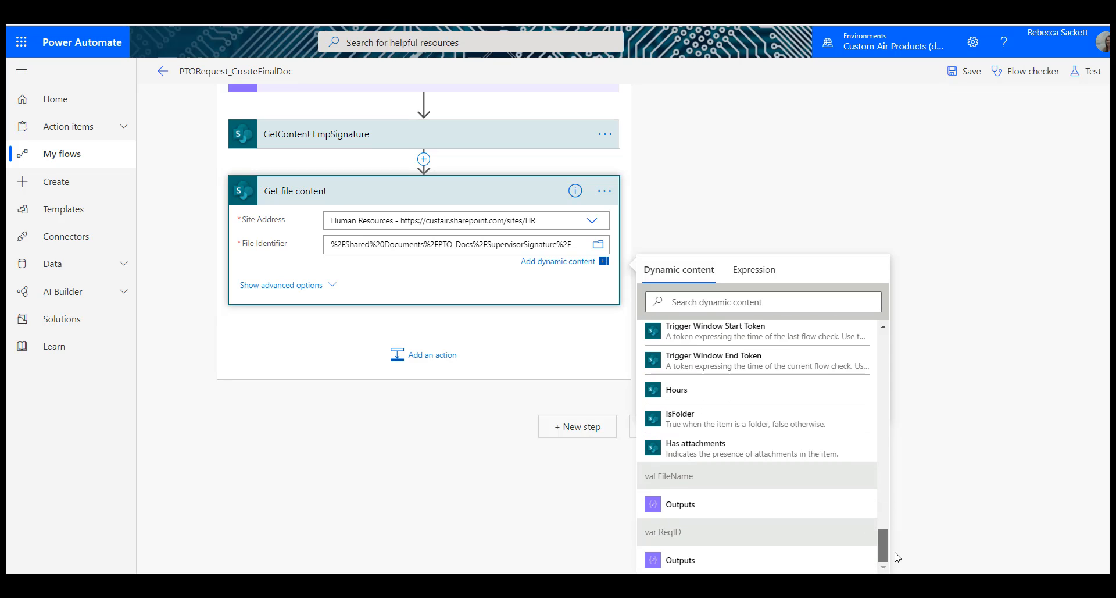
click(730, 513)
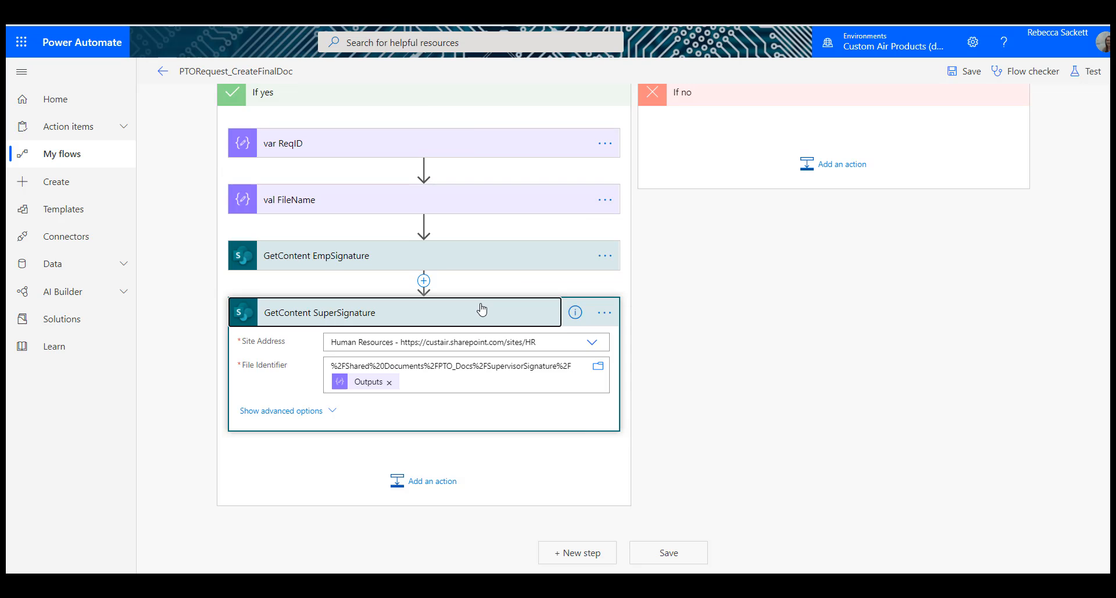
click(480, 309)
Step: Add the Word Online (Business) action Populate a Microsoft Word template after GetContent SuperSignature
click(447, 487)
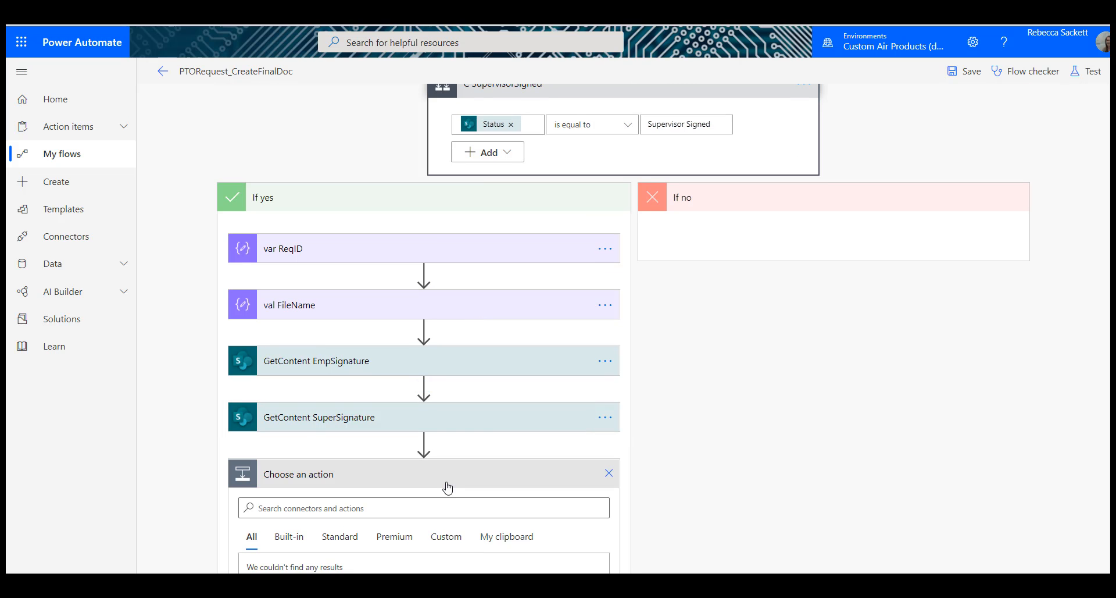
text(word)
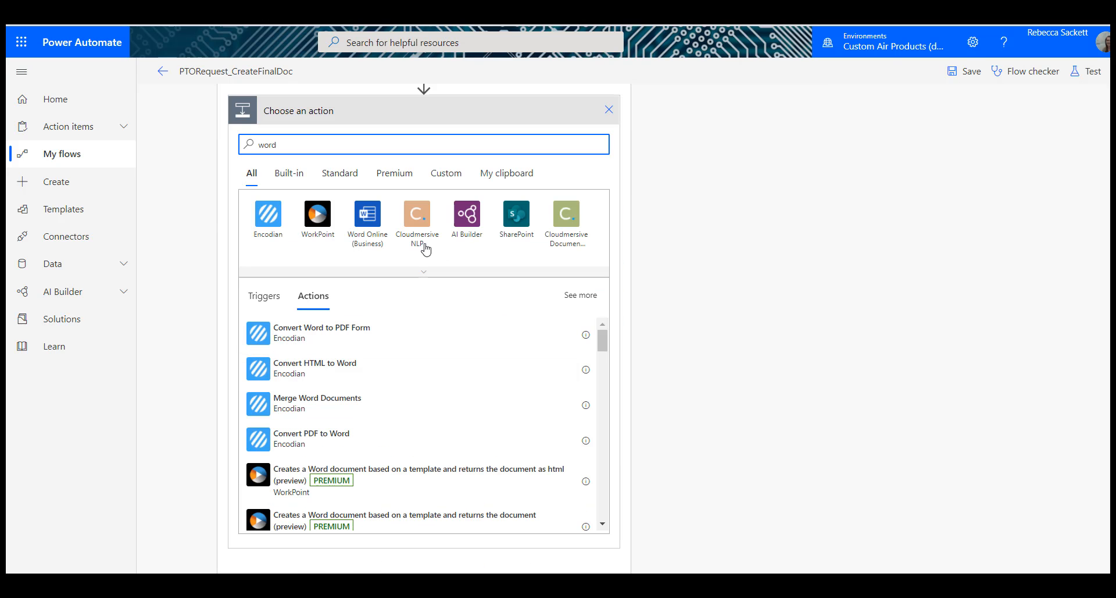
click(368, 215)
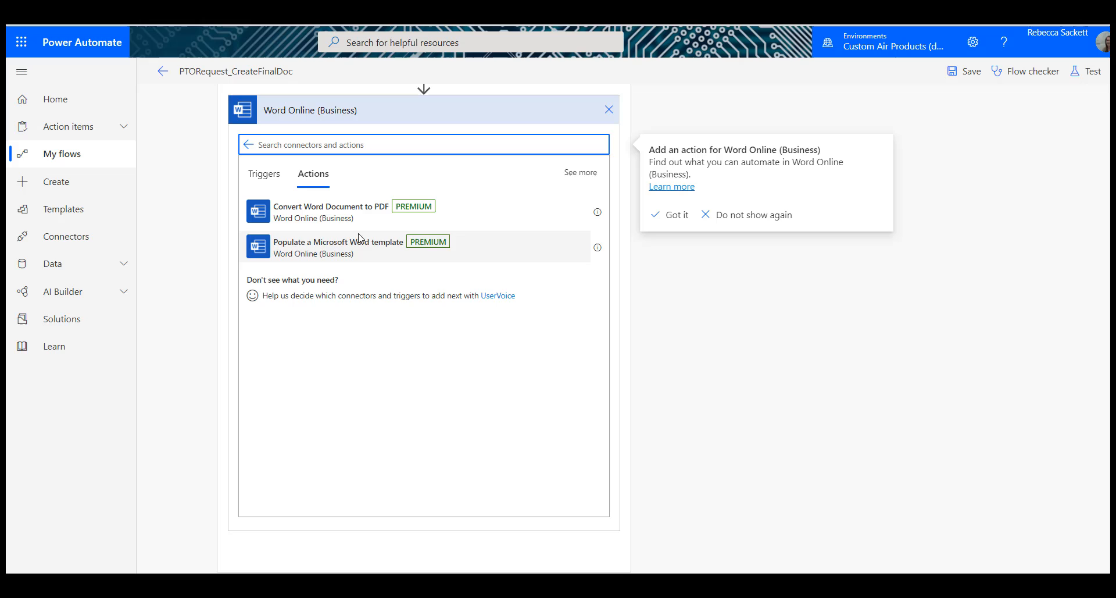
click(320, 249)
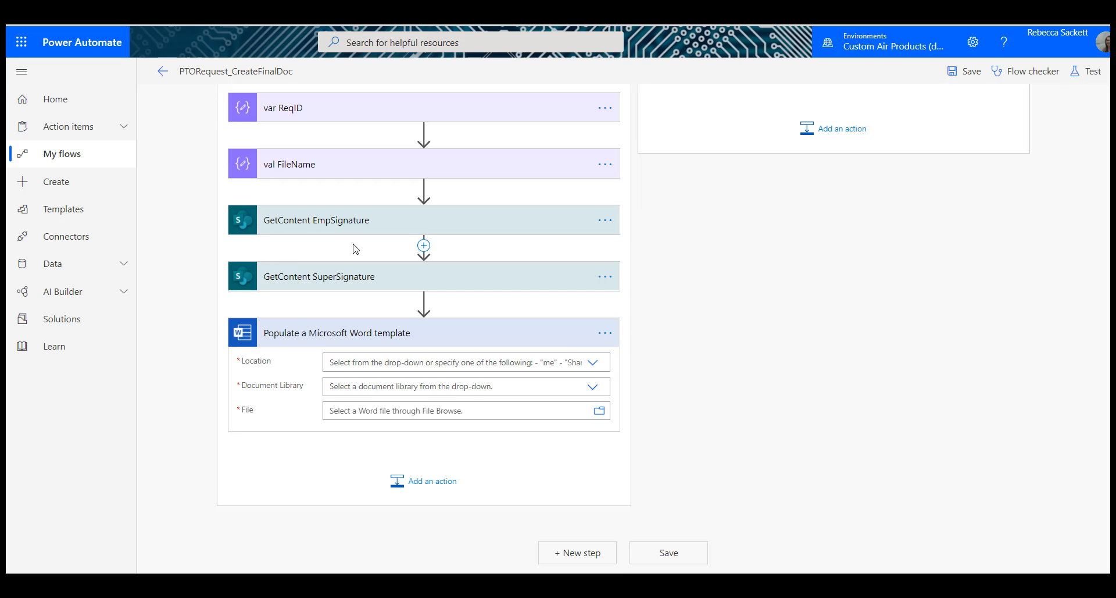
Step: Set the Word template action's Location to SharePoint Site - Human Resources and its Document Library to Documents
click(590, 363)
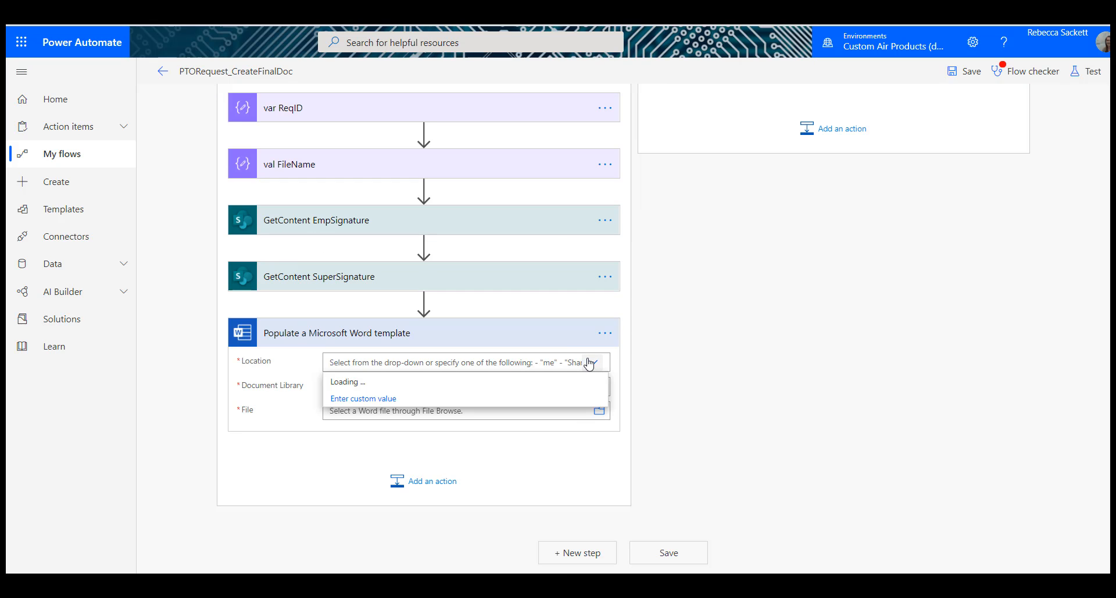
scroll(541, 439, down, 15)
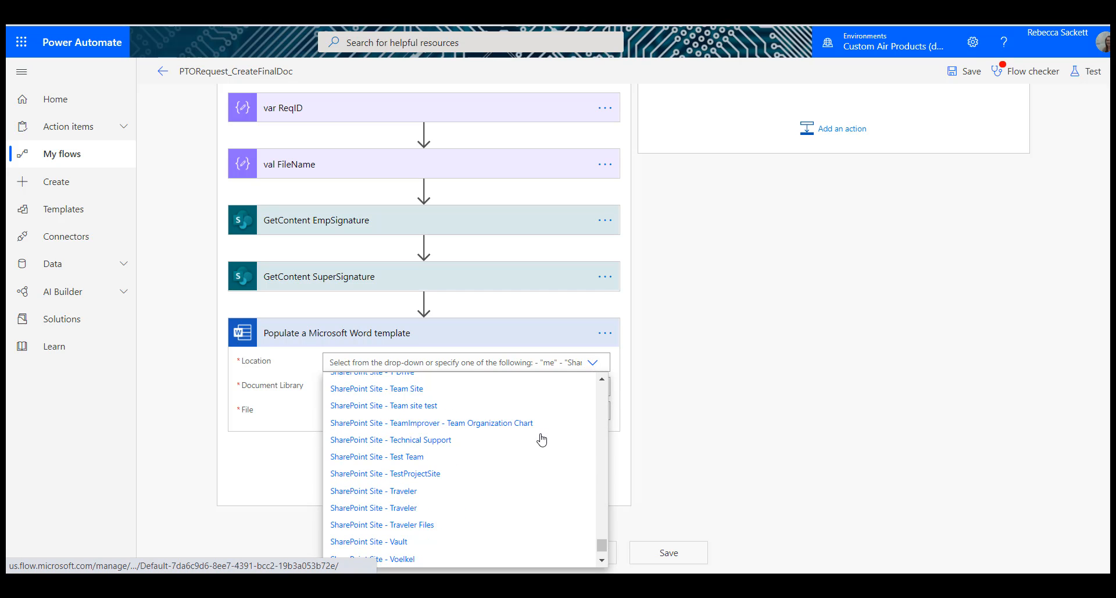
scroll(541, 439, up, 5)
scroll(541, 439, up, 8)
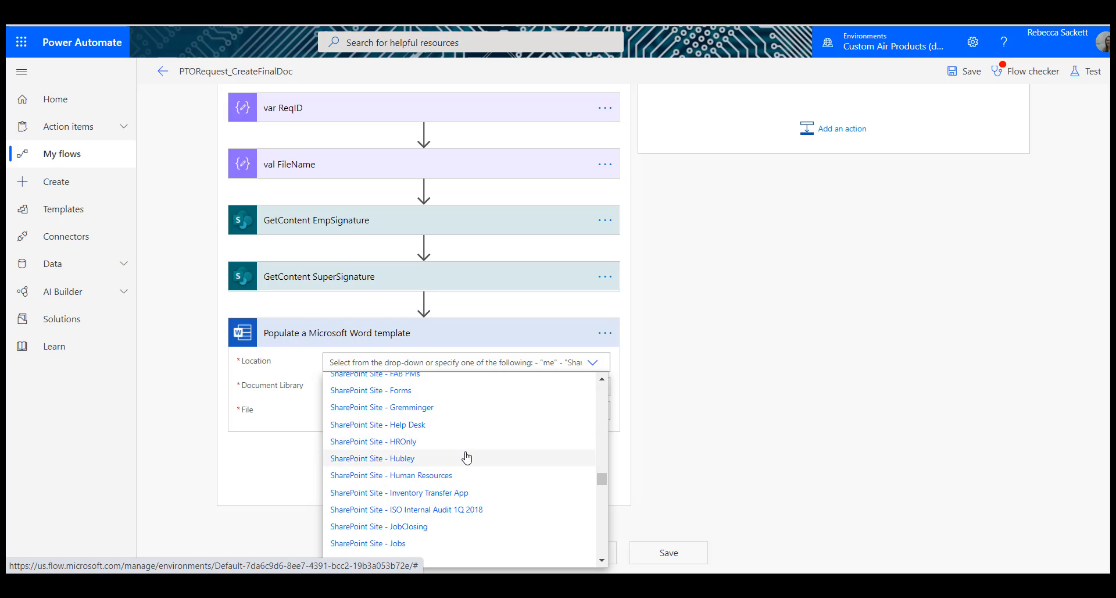
click(459, 476)
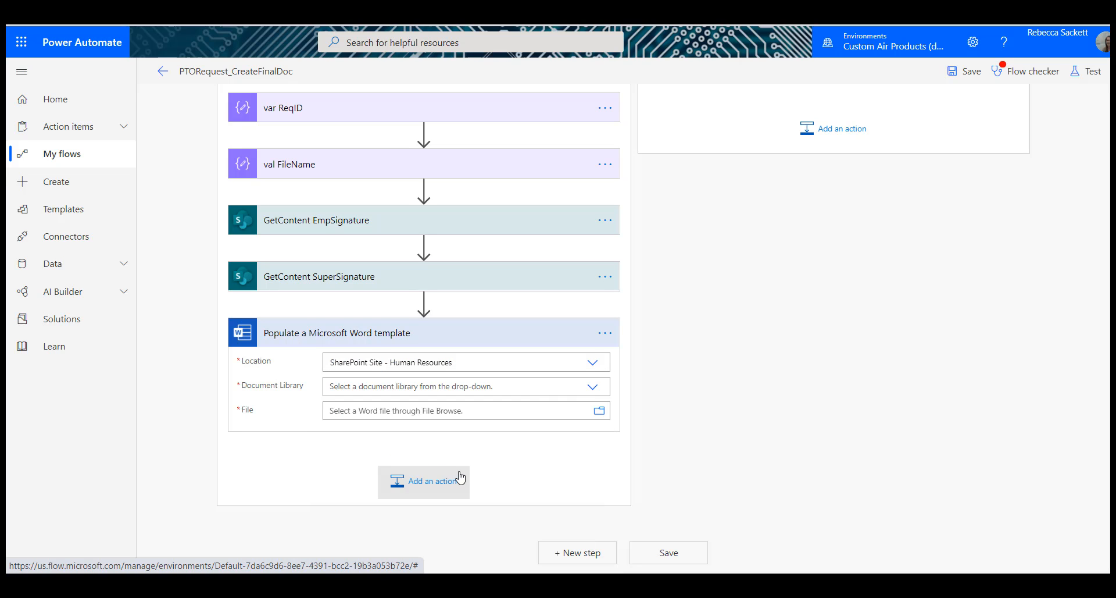
click(595, 393)
click(461, 409)
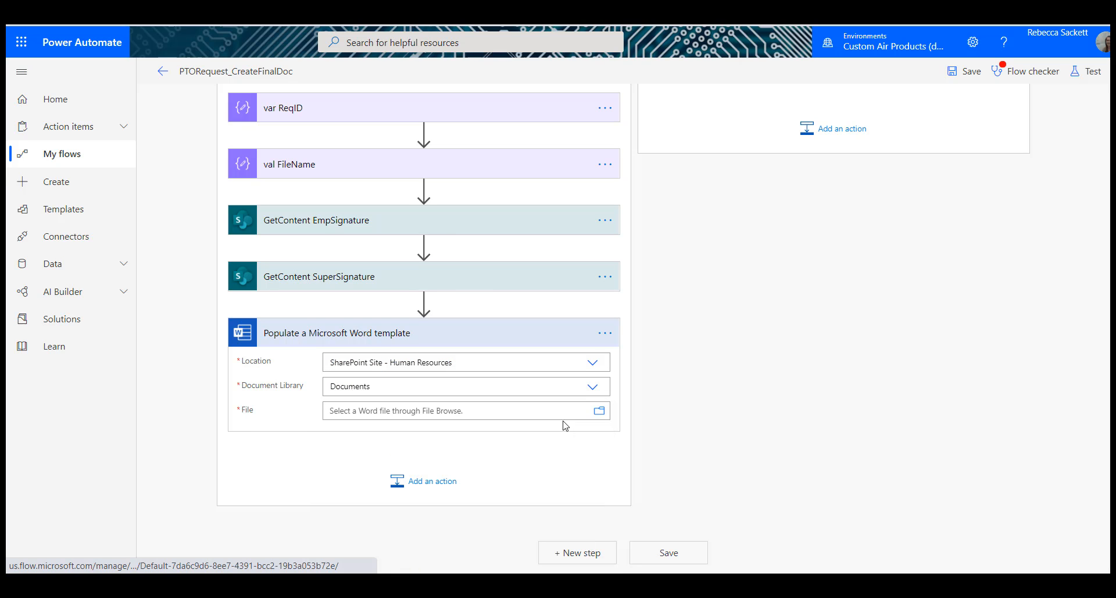
Step: Choose Template_PTORequest.docx from the Templates folder as the Word template action's File
click(599, 411)
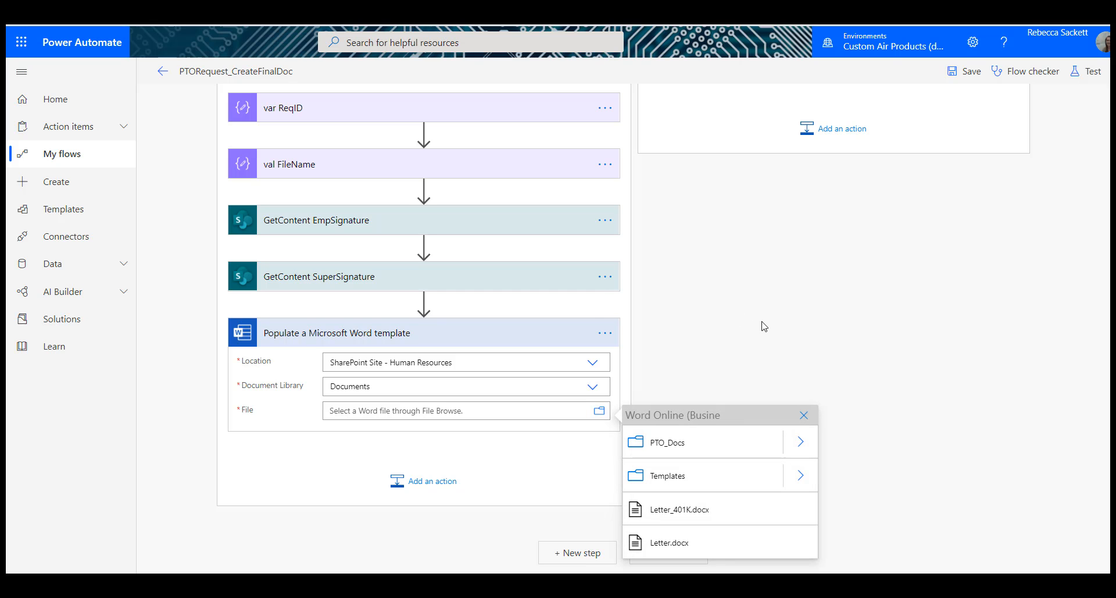
click(800, 475)
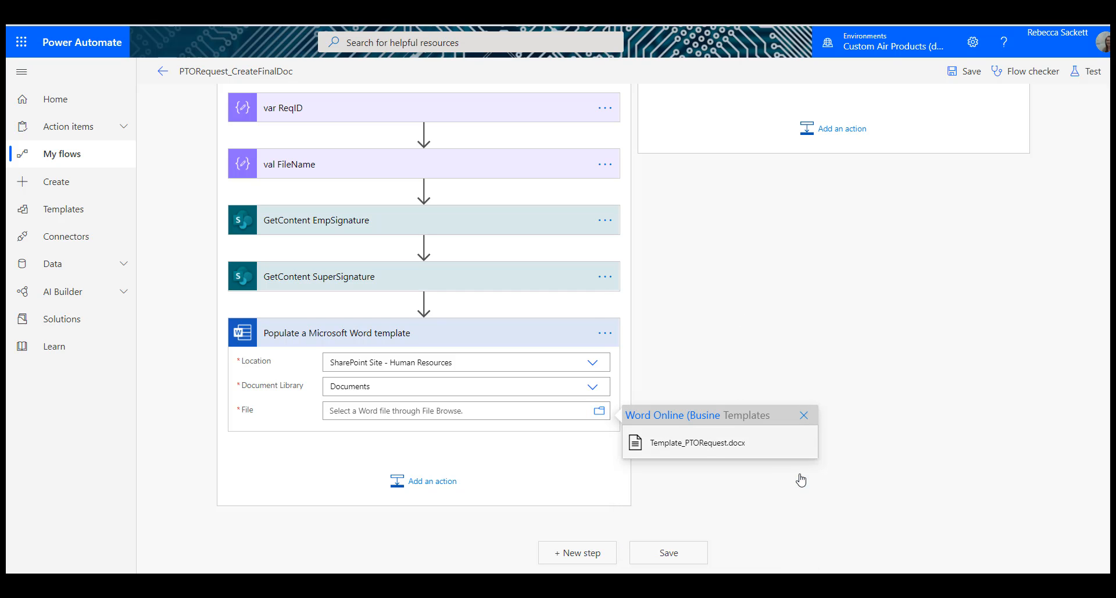
click(698, 442)
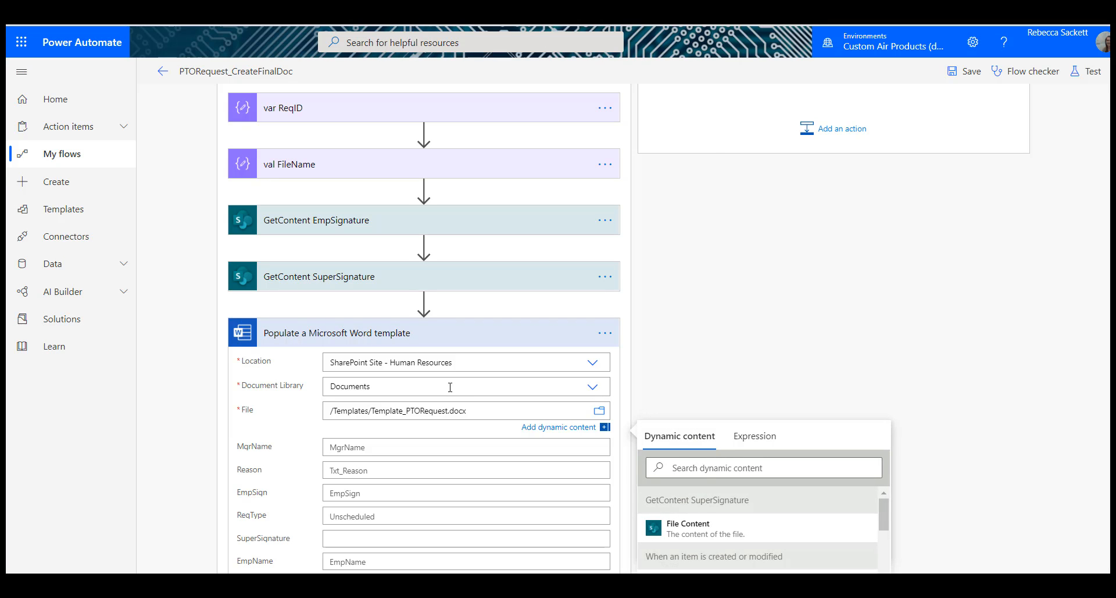
Step: Fill the template's MgrName field with the Manager_PPL DisplayName dynamic content
click(433, 444)
scroll(807, 287, down, 5)
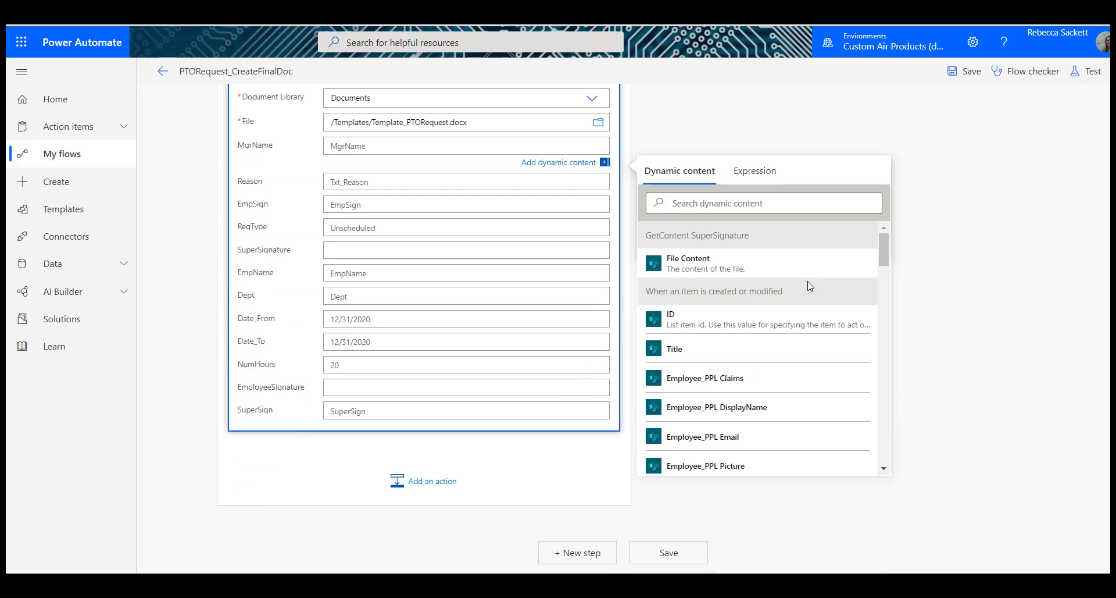
click(762, 205)
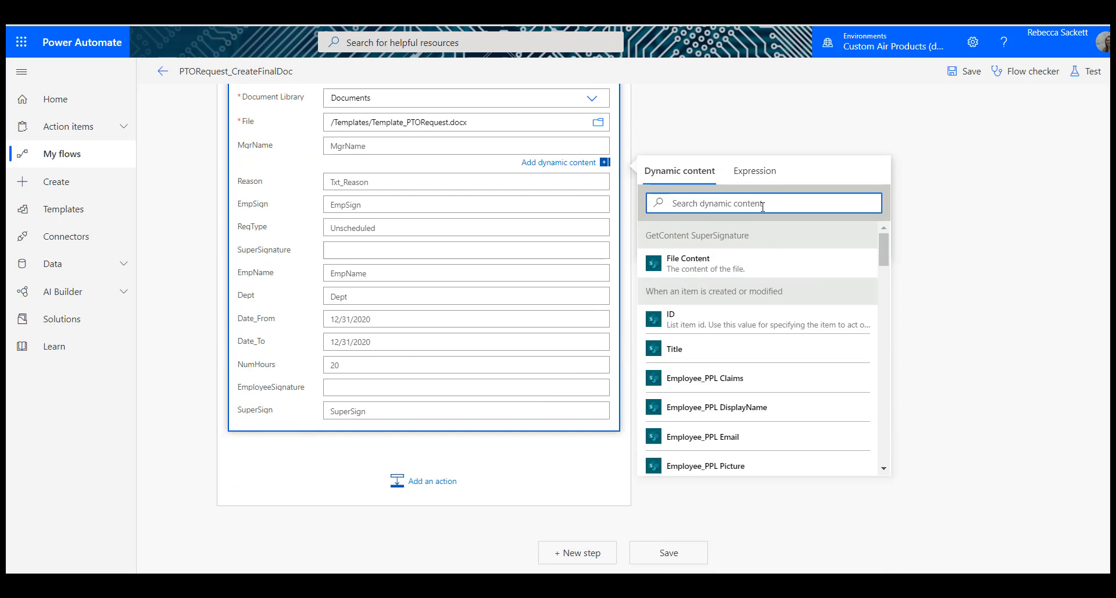
text(Man)
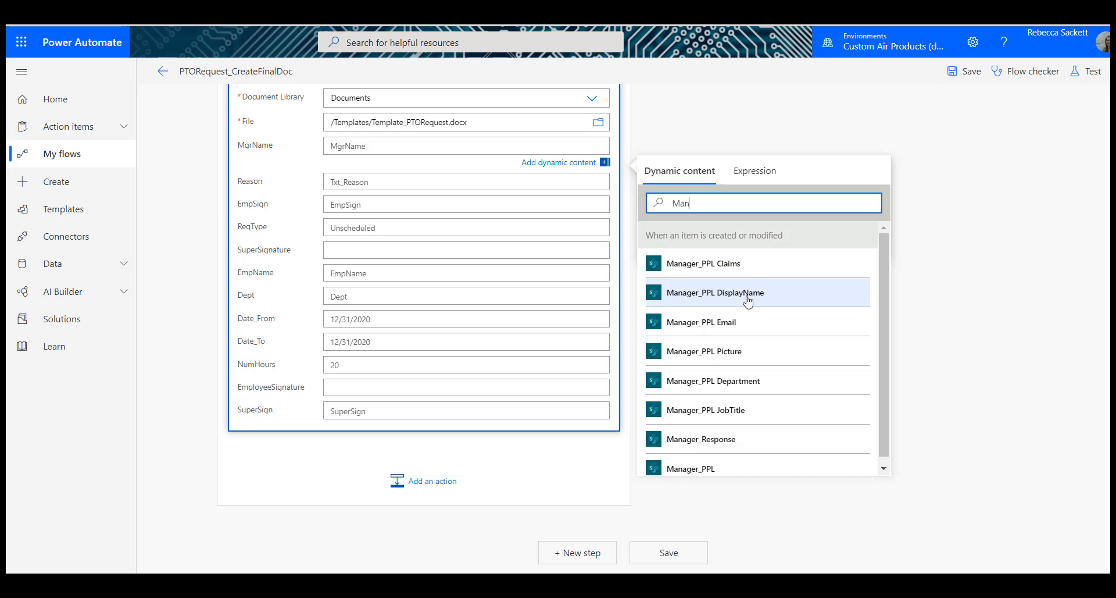
click(748, 296)
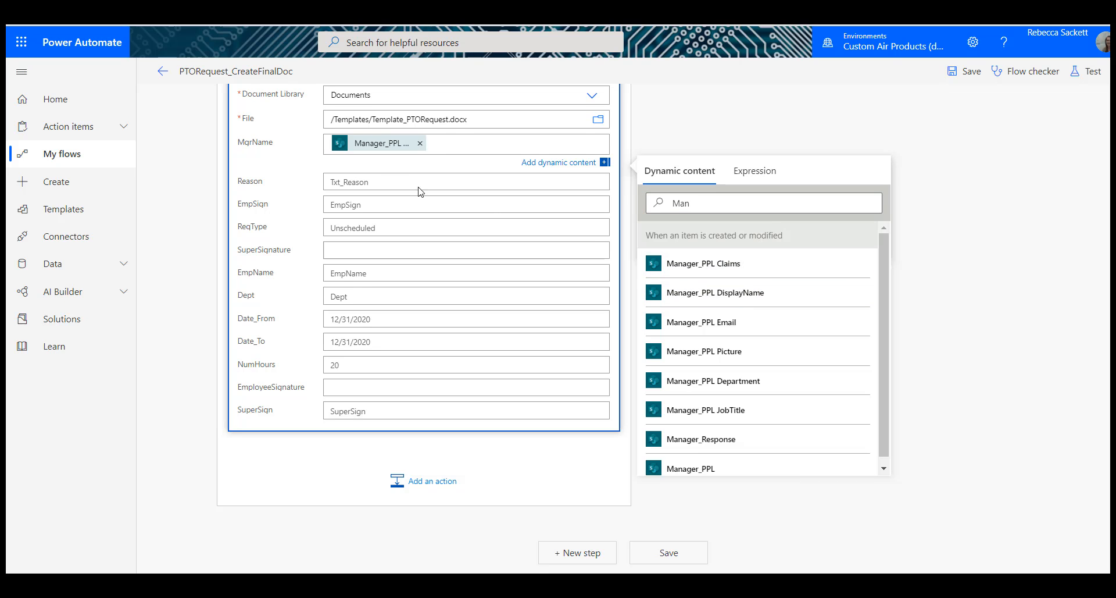
Step: Fill the template's Reason field with Reason and its ReqType field with ReqType from the trigger item
click(375, 180)
text(rea)
click(668, 300)
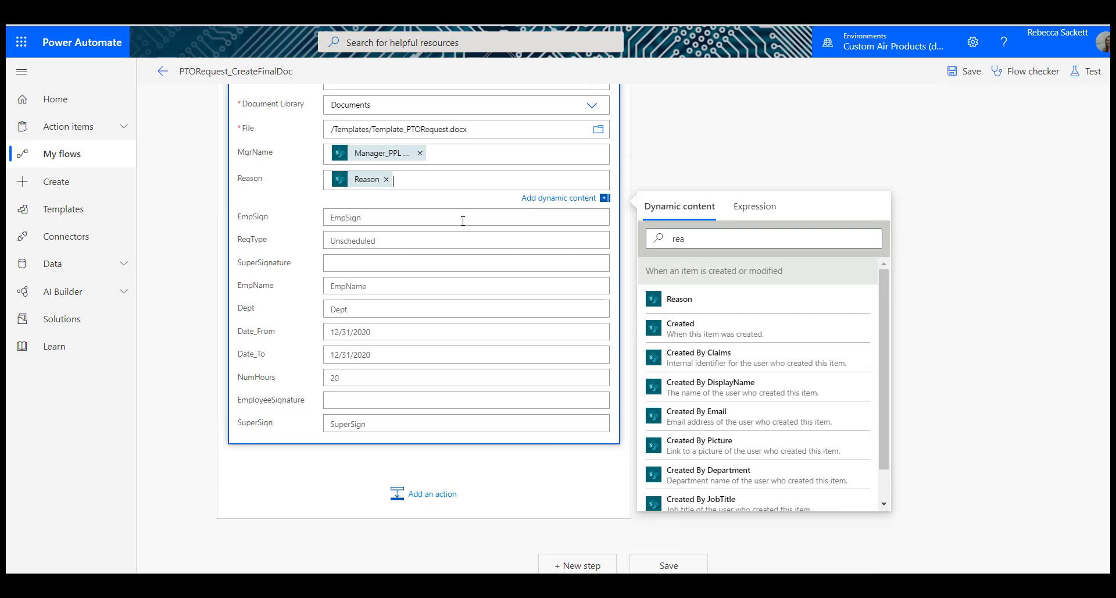
click(465, 240)
text(req)
click(681, 357)
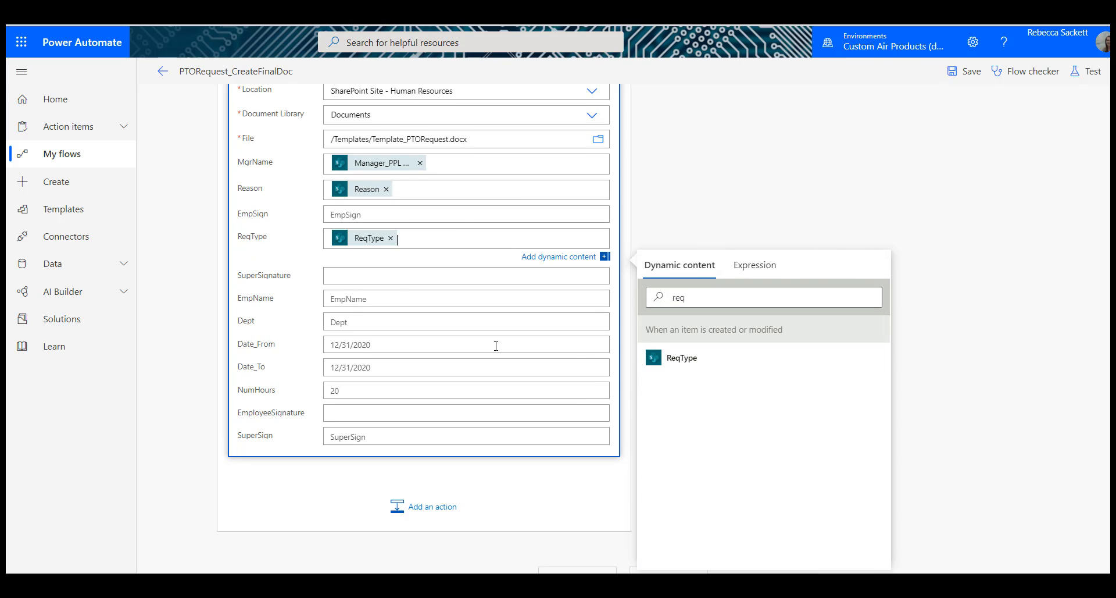
Step: Fill the template's EmpName field with the trigger item's Employee_PPL value and its Dept field with Department
click(788, 561)
key(Tab)
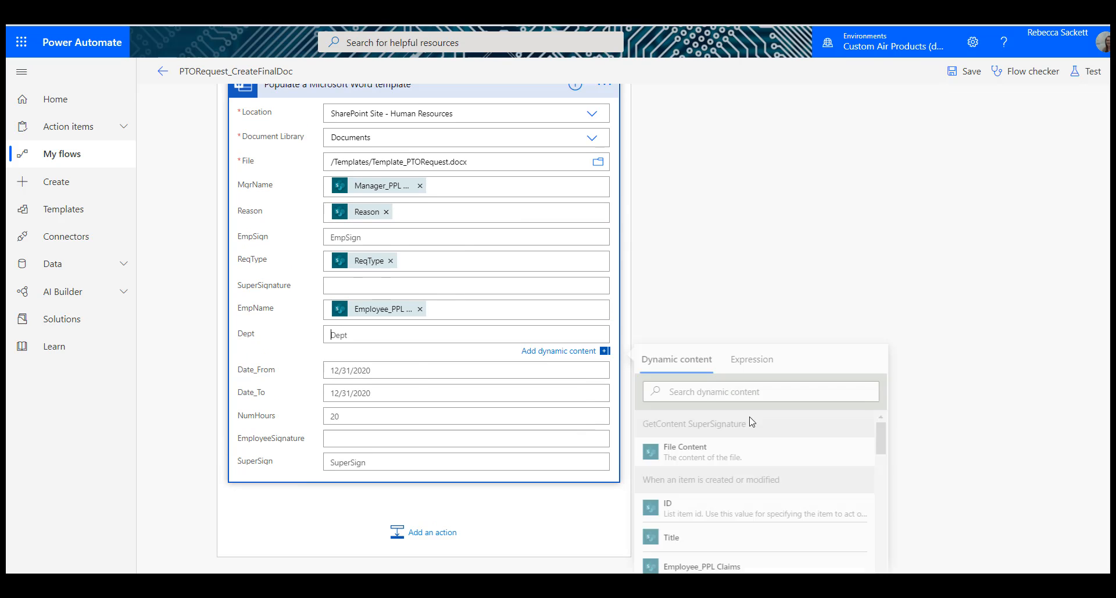
text(date)
click(692, 510)
Step: Fill the template's Date_From and Date_To fields with the trigger item's Date_From and Date_To values
click(443, 370)
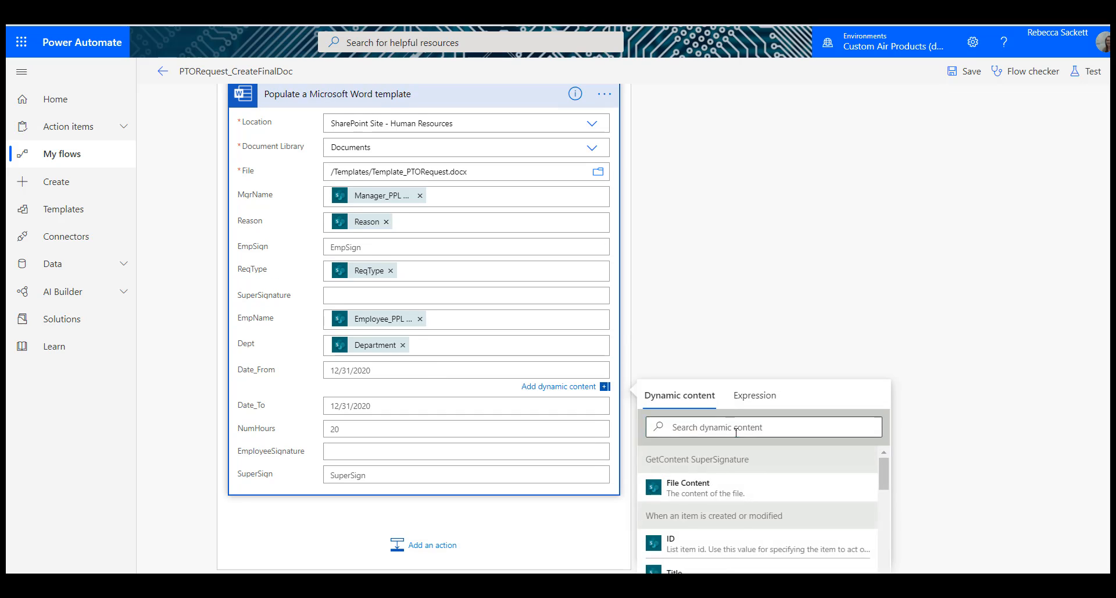
text(date)
click(725, 494)
key(Tab)
text(date)
click(681, 481)
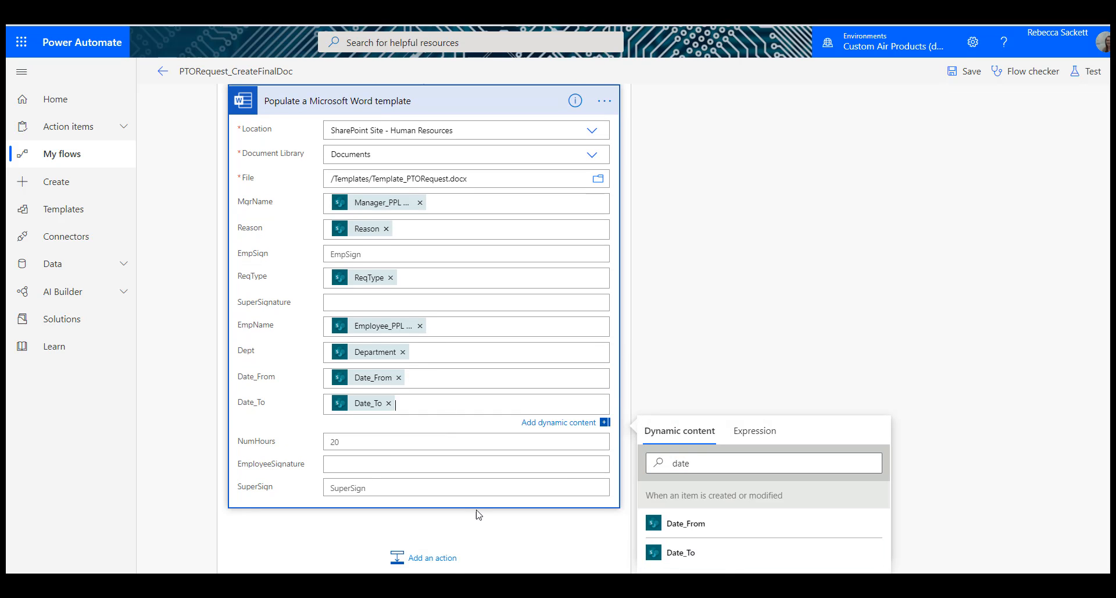
Step: Fill the template's NumHours field with the trigger item's Hours value
click(785, 301)
text(ho)
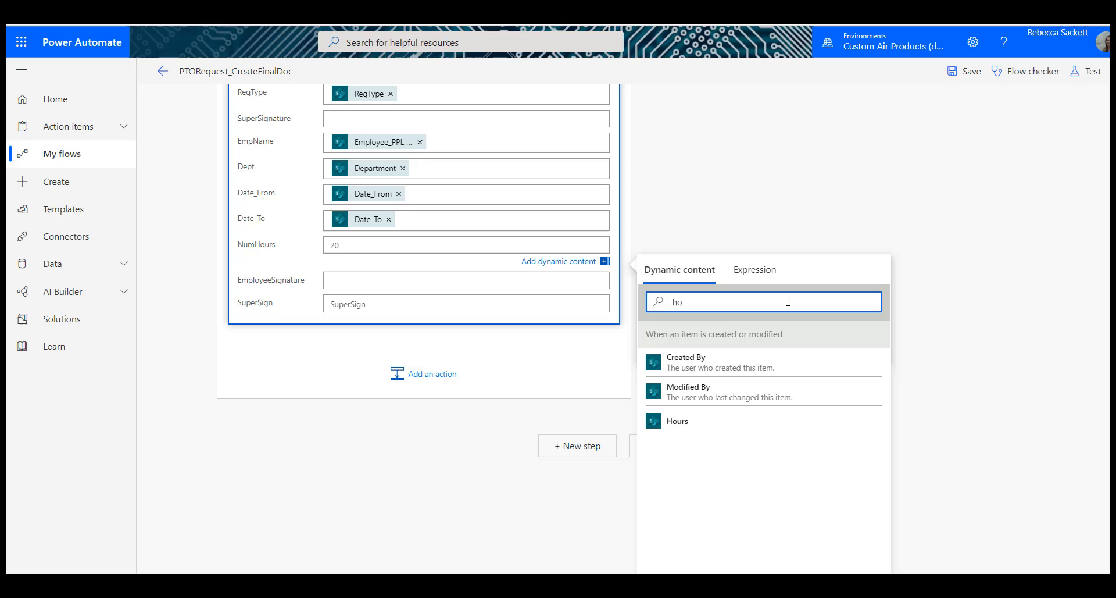
click(748, 423)
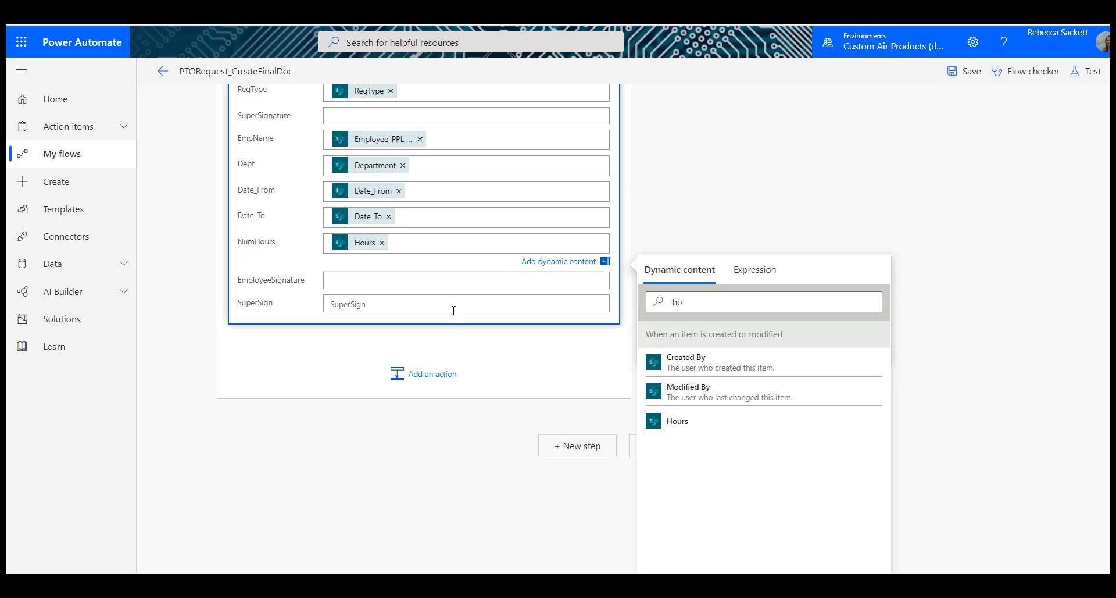
scroll(454, 310, up, 6)
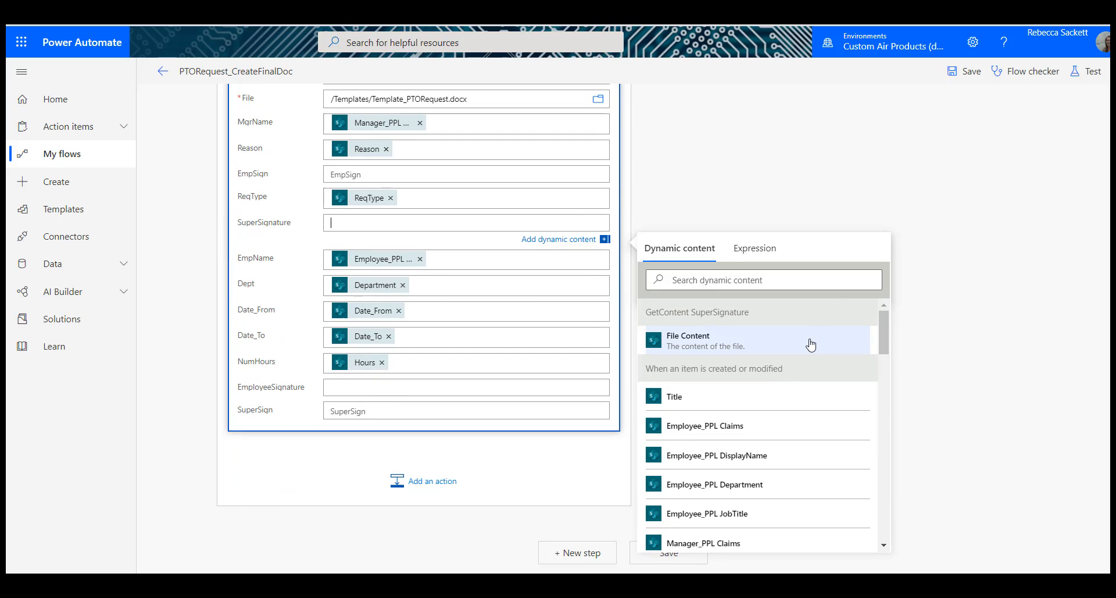
Step: Fill the template's SuperSignature field with GetContent SuperSignature's File Content and its EmployeeSignature field with GetContent EmpSignature's File Content
click(721, 344)
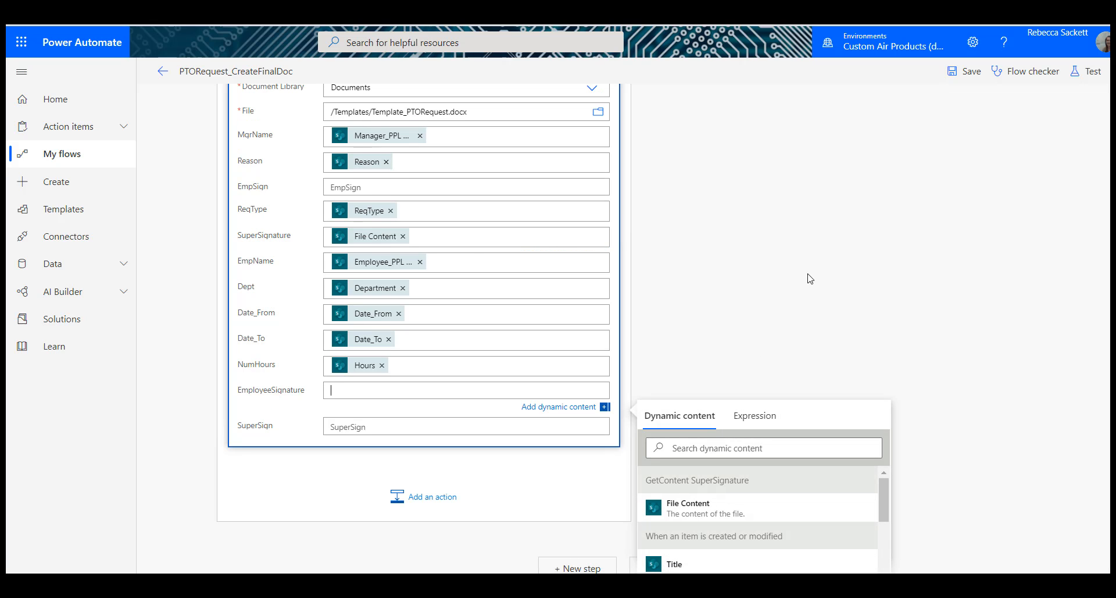
scroll(984, 275, down, 3)
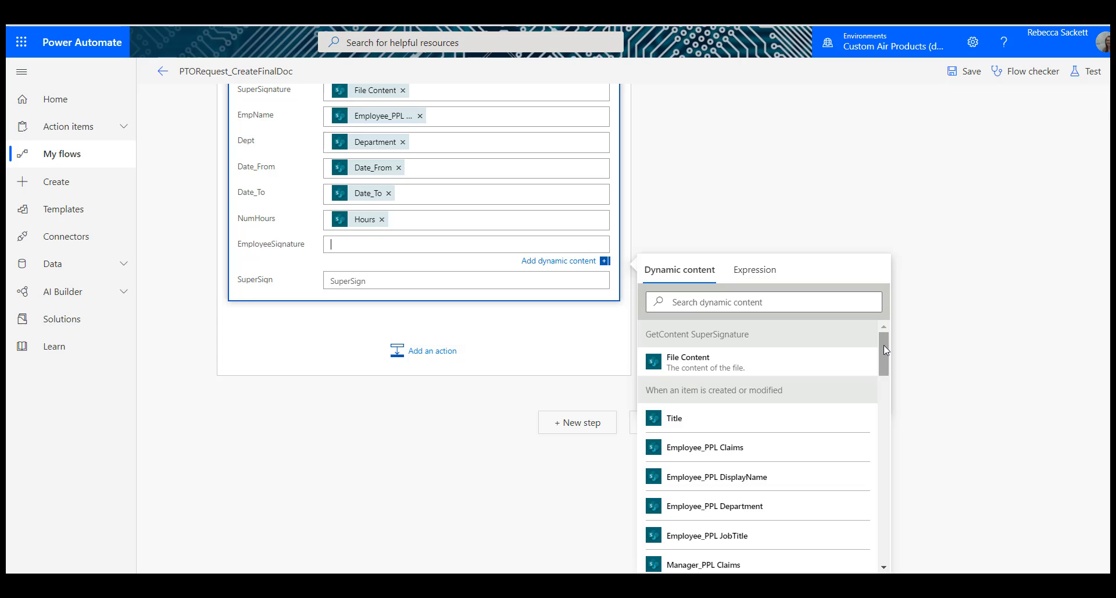
drag(883, 344, 912, 534)
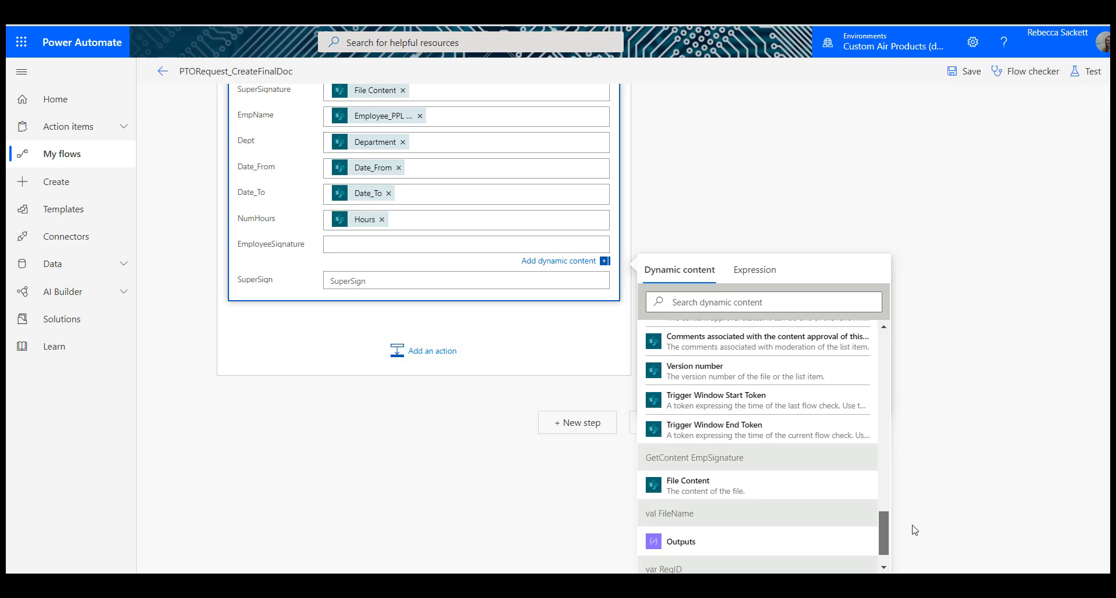
click(794, 486)
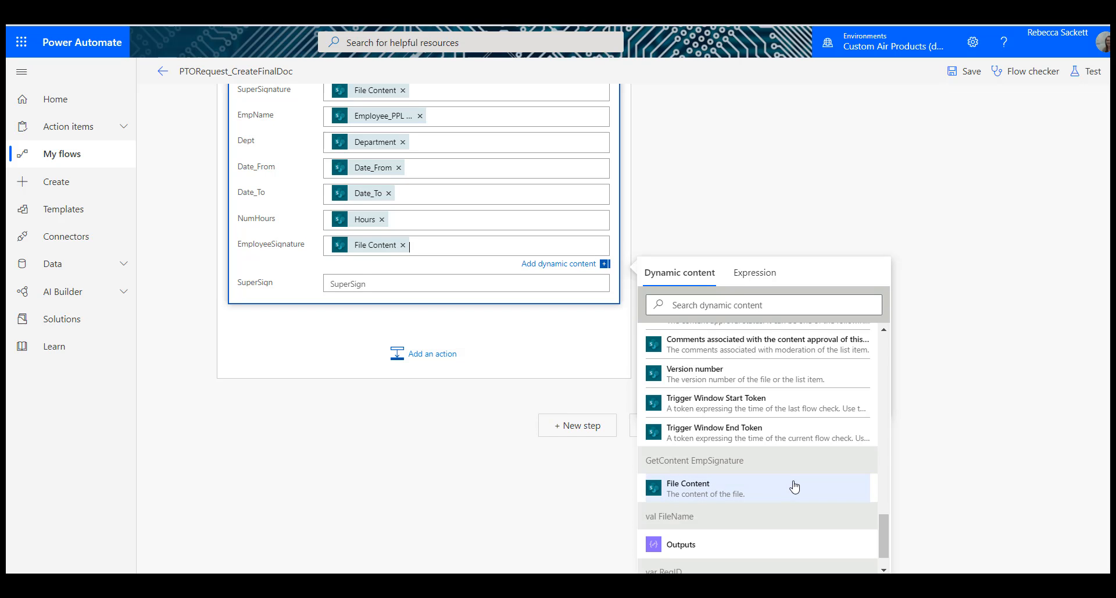
Step: Start a formatDateTime expression for the template's EmpSign field with the trigger item's Created date as its timestamp
scroll(394, 243, up, 6)
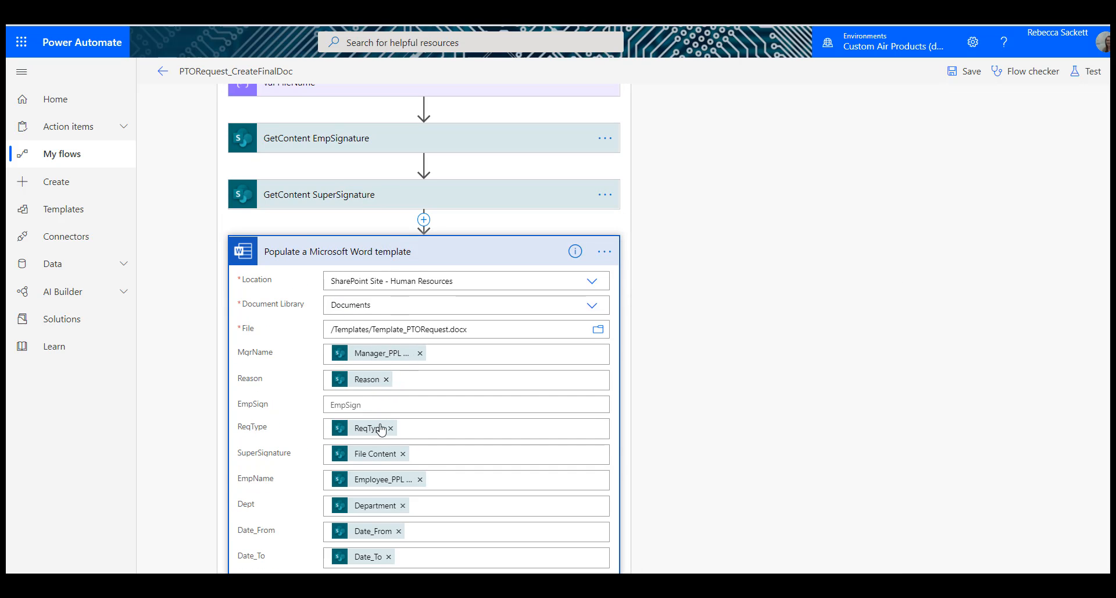
click(389, 402)
click(747, 204)
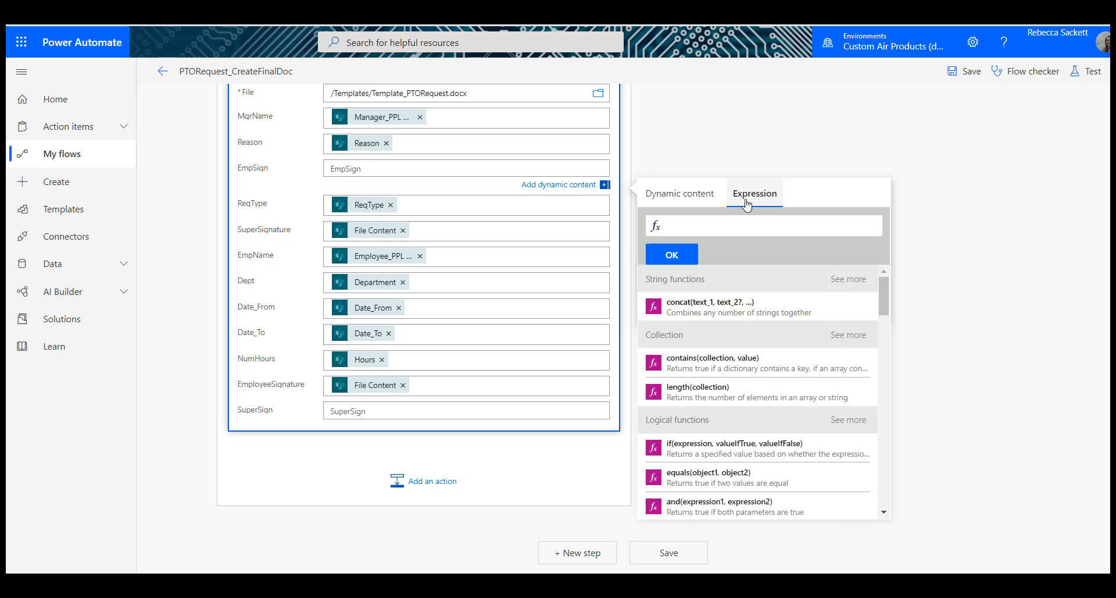
text(form)
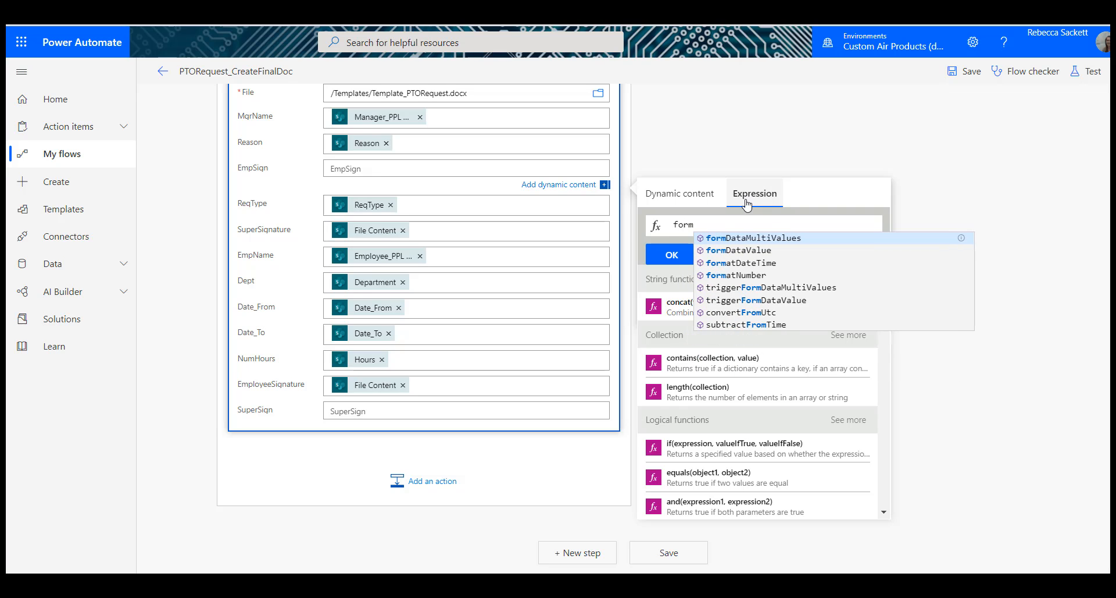
click(760, 261)
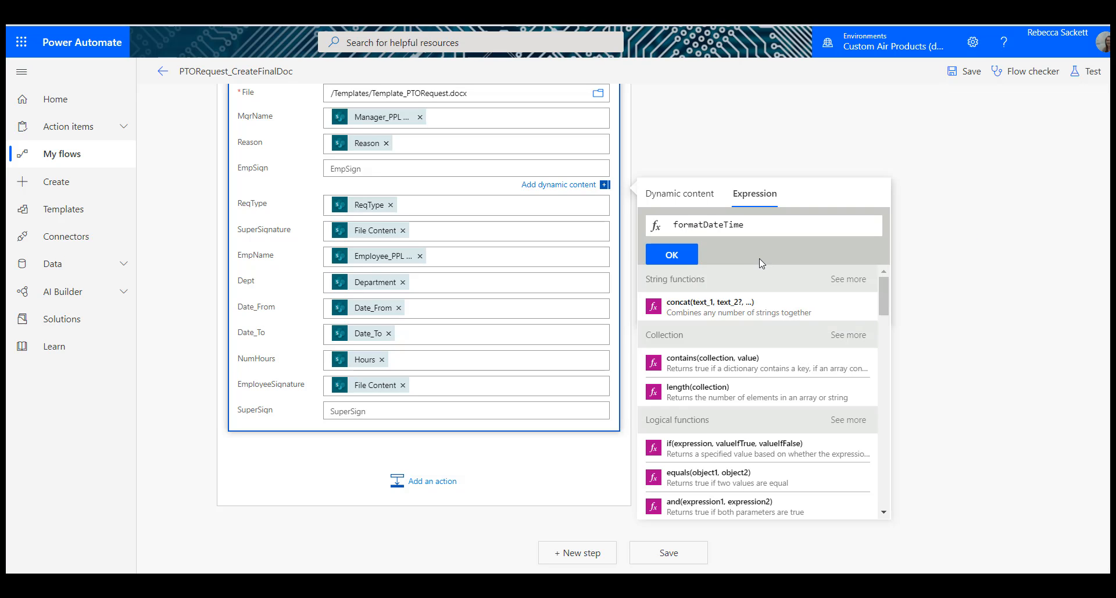
text(()
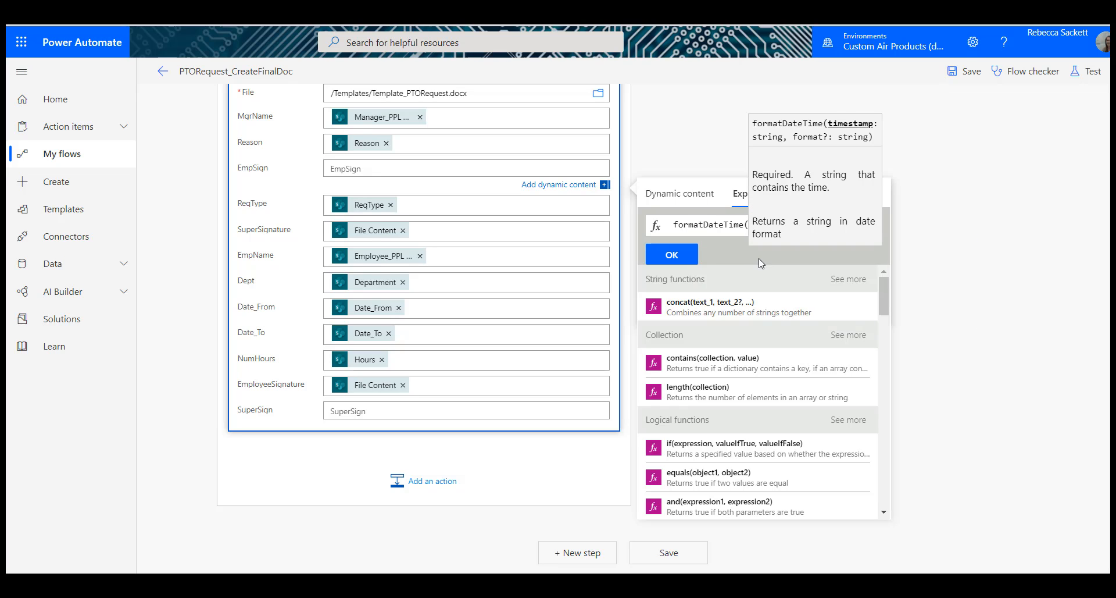
click(680, 196)
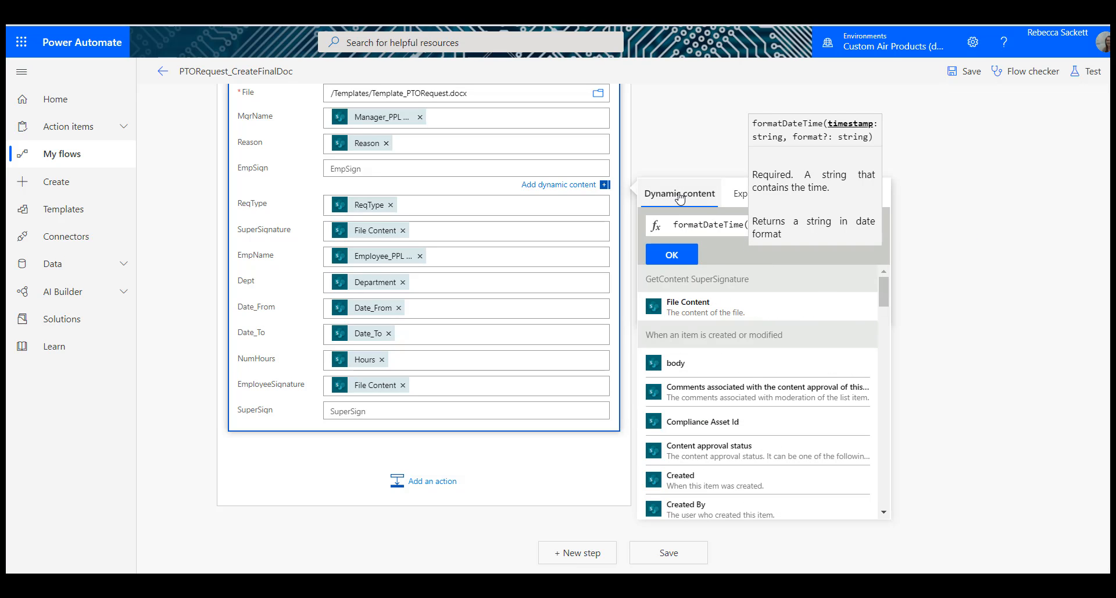
click(719, 484)
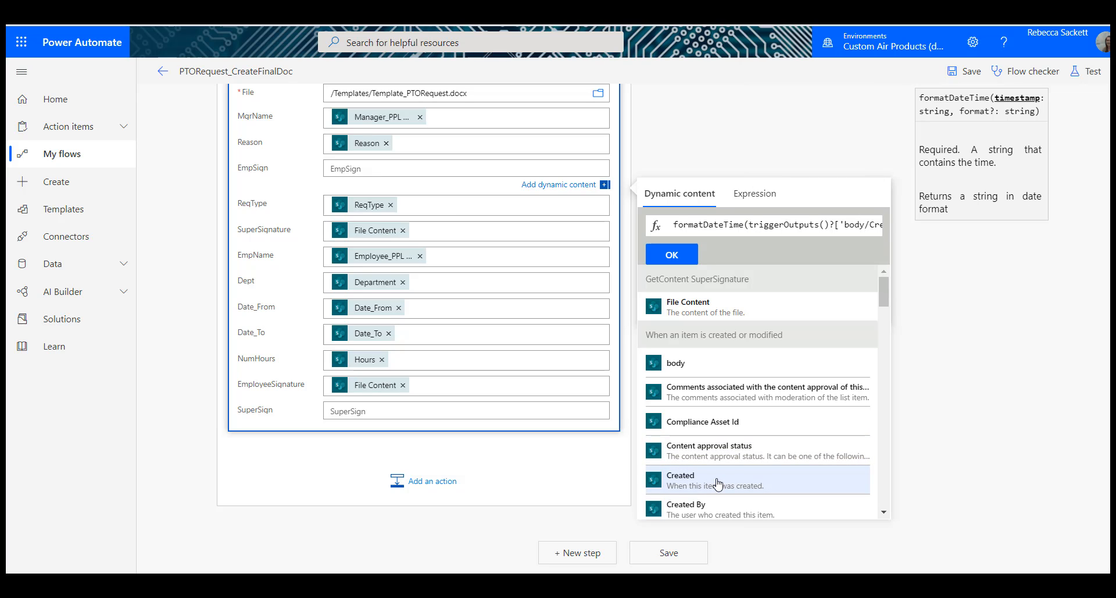
Step: Complete the EmpSign expression with the format 'MM/dd/yyyy' and insert it into the field
text(,')
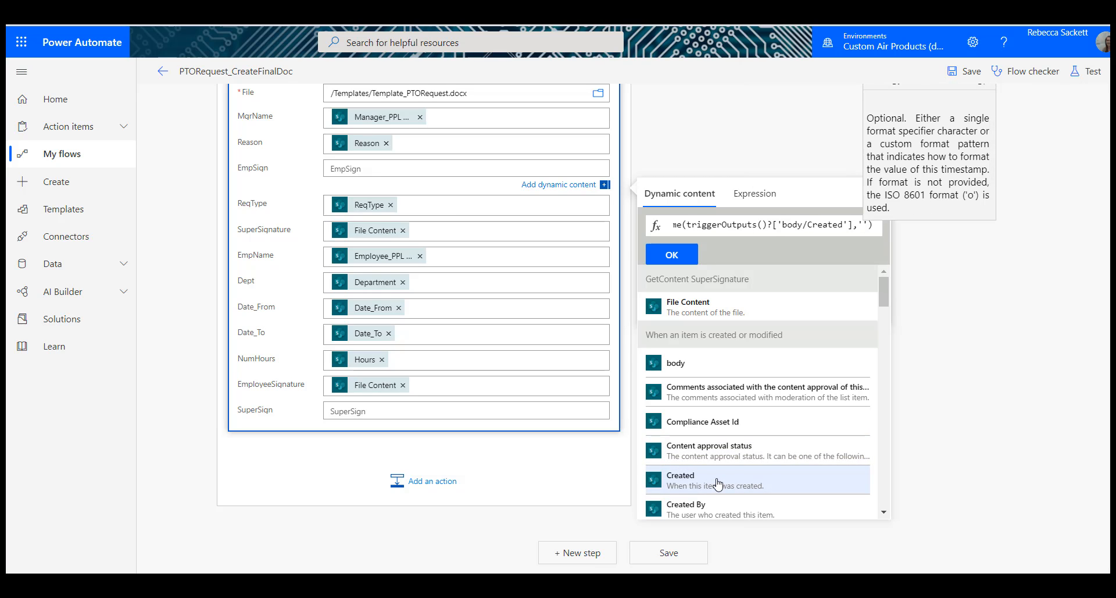
text(MM/dd)
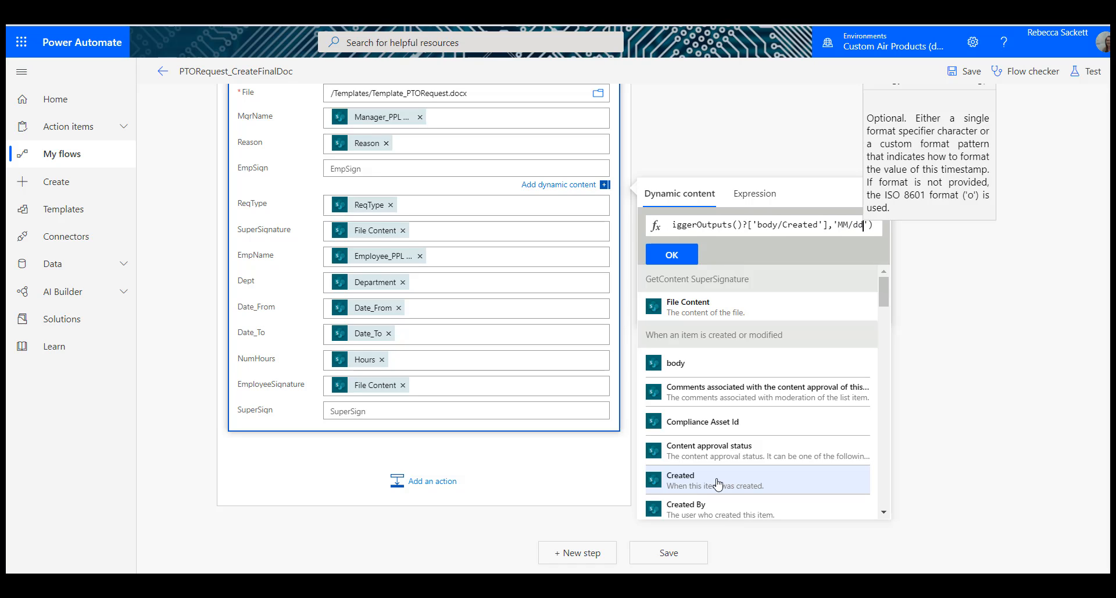
text(/yyyy)
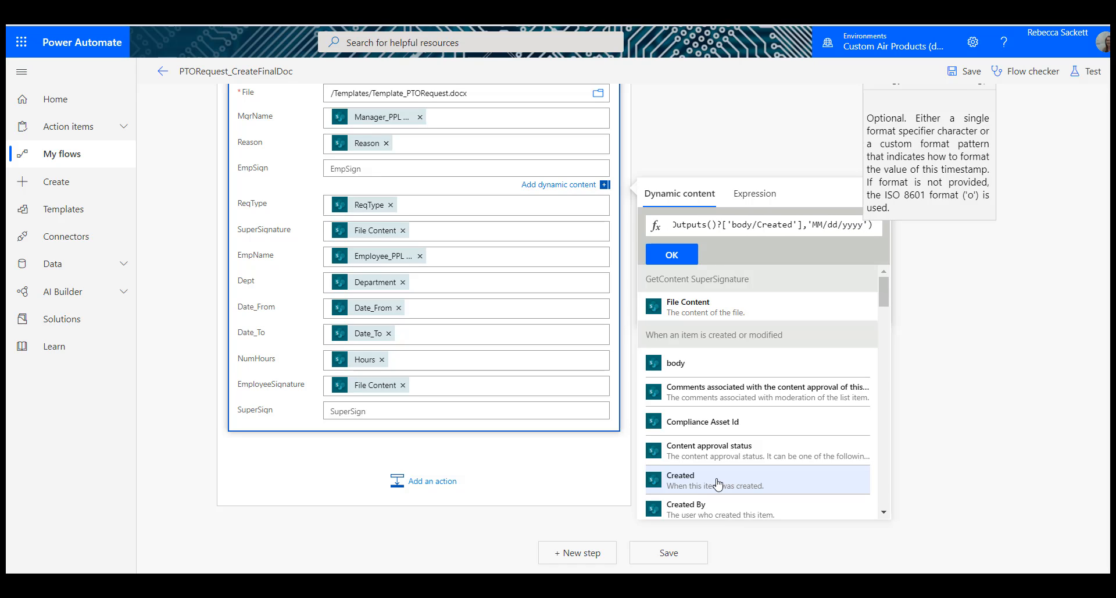
click(881, 226)
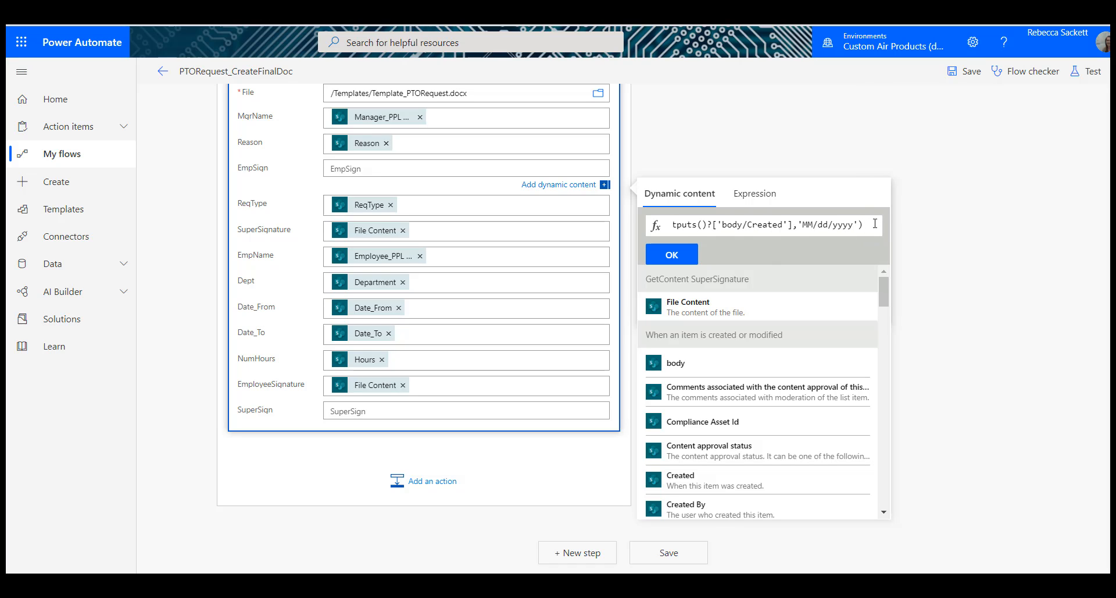
drag(875, 223, 501, 227)
key(ctrl+x)
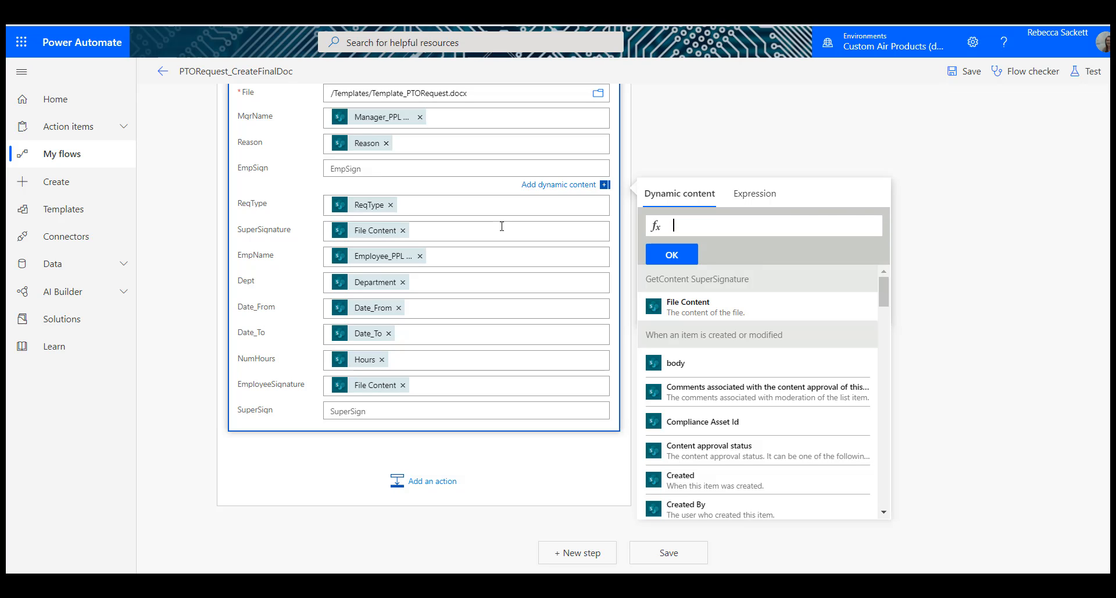
key(ctrl+v)
click(672, 256)
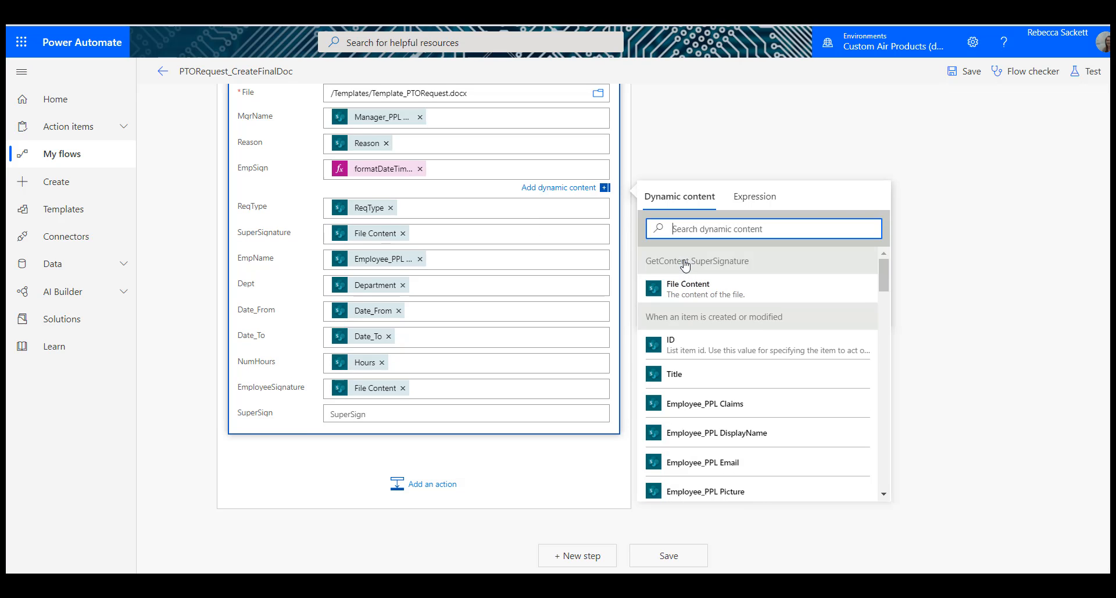
Step: Start a formatDateTime expression for the template's SuperSign field with the trigger item's Modified date as its timestamp
click(365, 415)
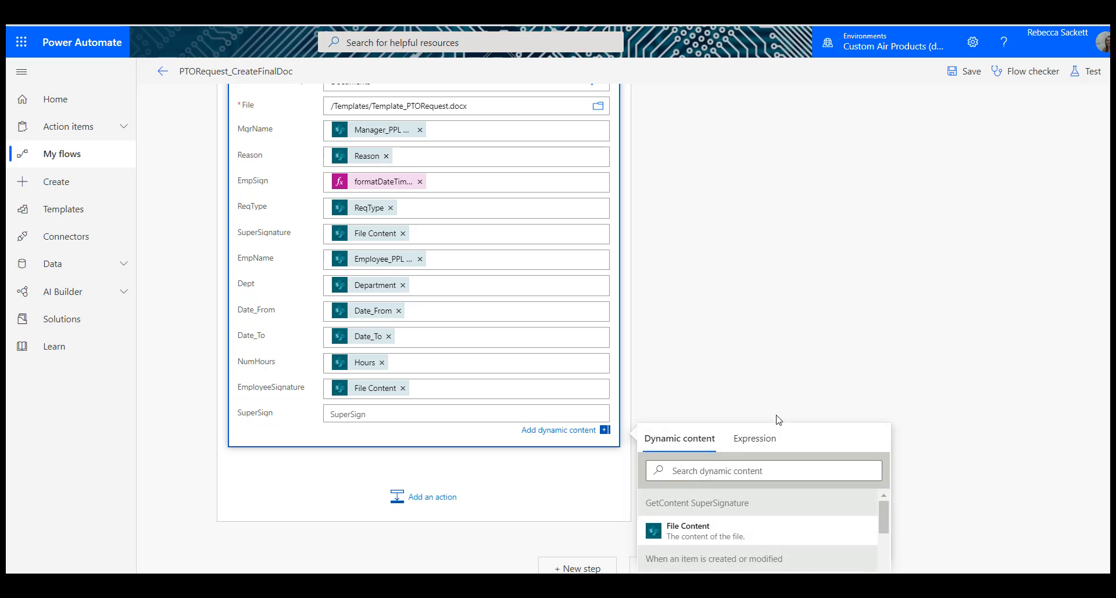
scroll(825, 264, down, 3)
click(794, 301)
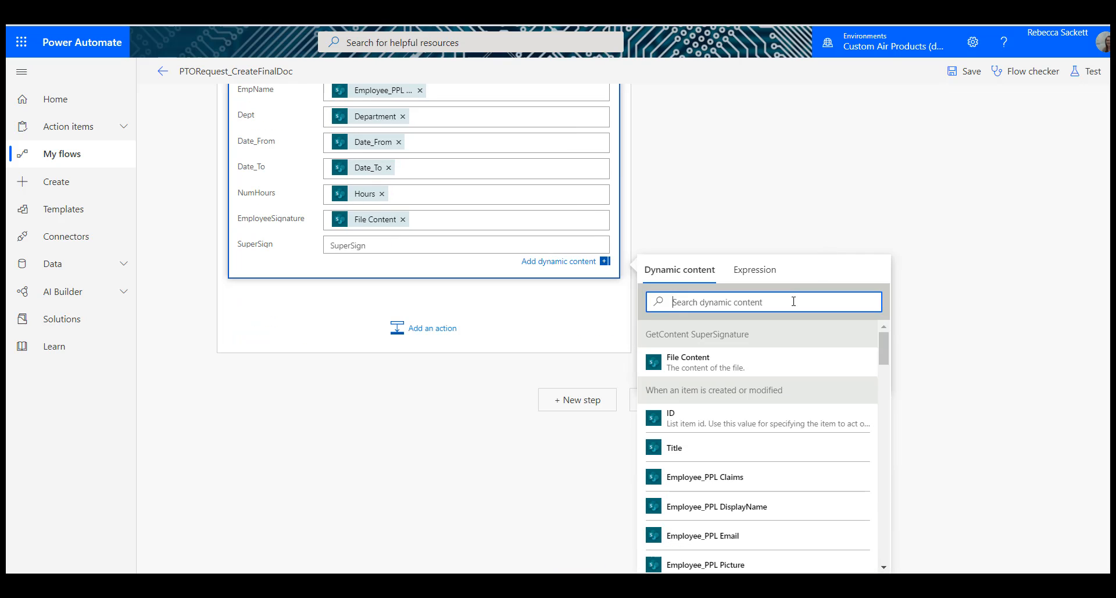
click(763, 270)
text(form)
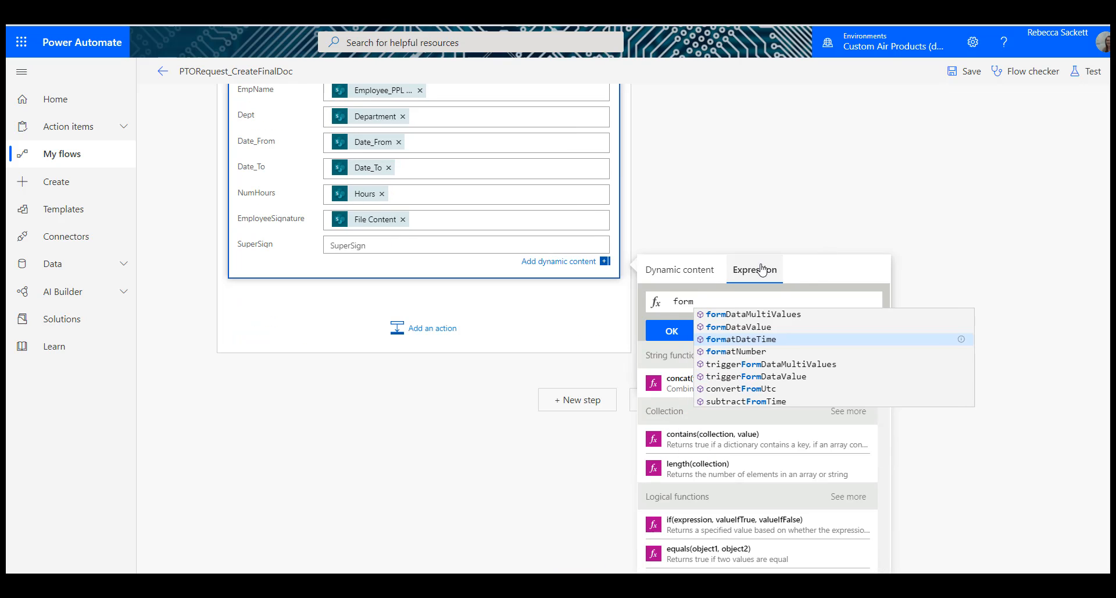
click(776, 342)
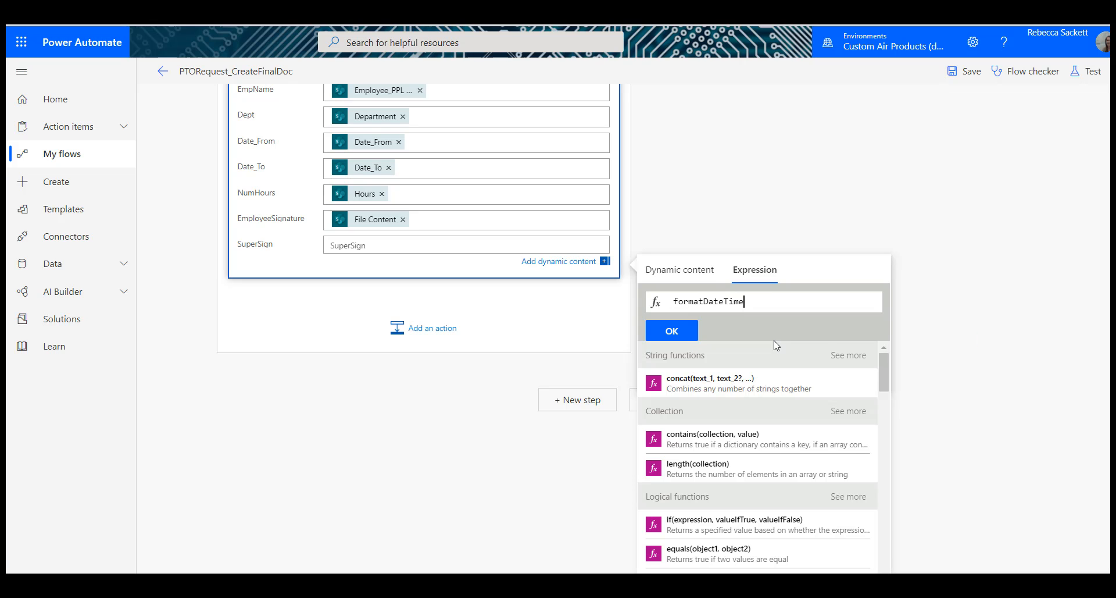
text(()
click(679, 269)
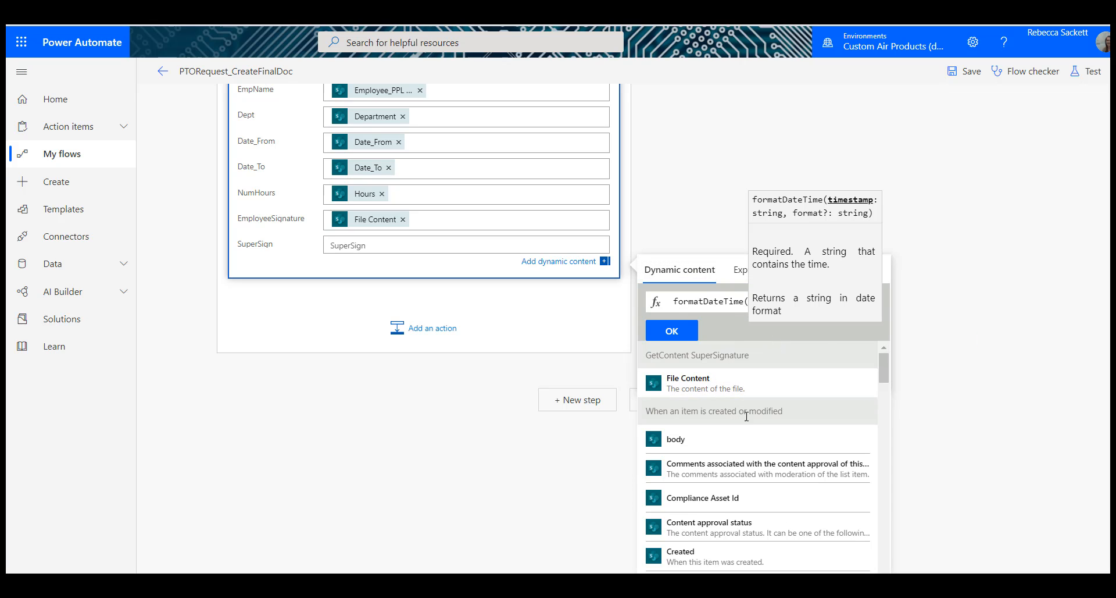
scroll(750, 442, down, 5)
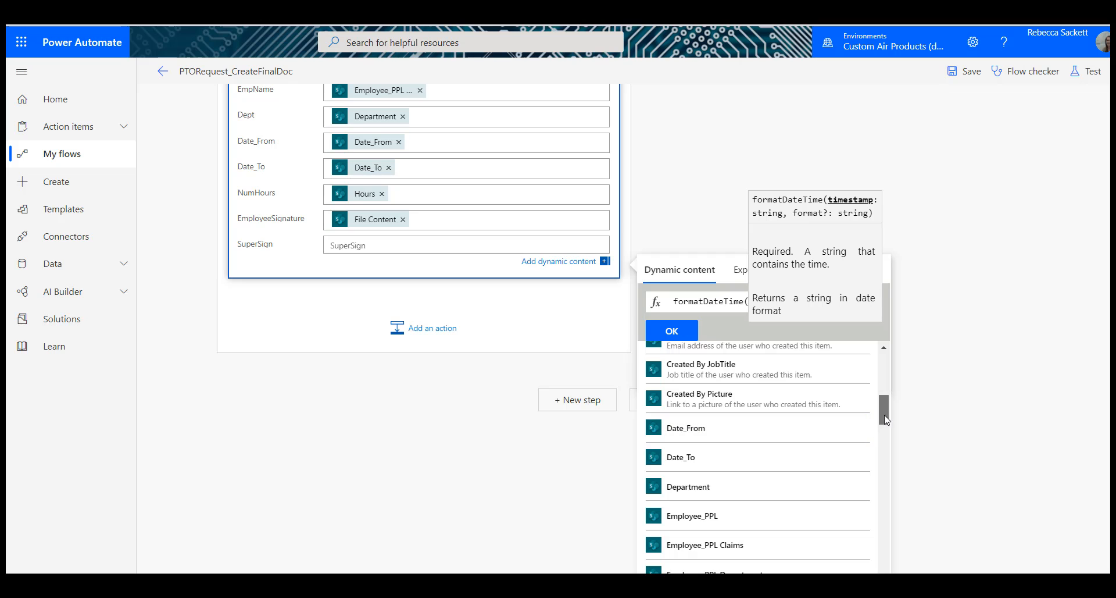
scroll(885, 436, down, 4)
drag(888, 446, 890, 486)
scroll(886, 486, down, 3)
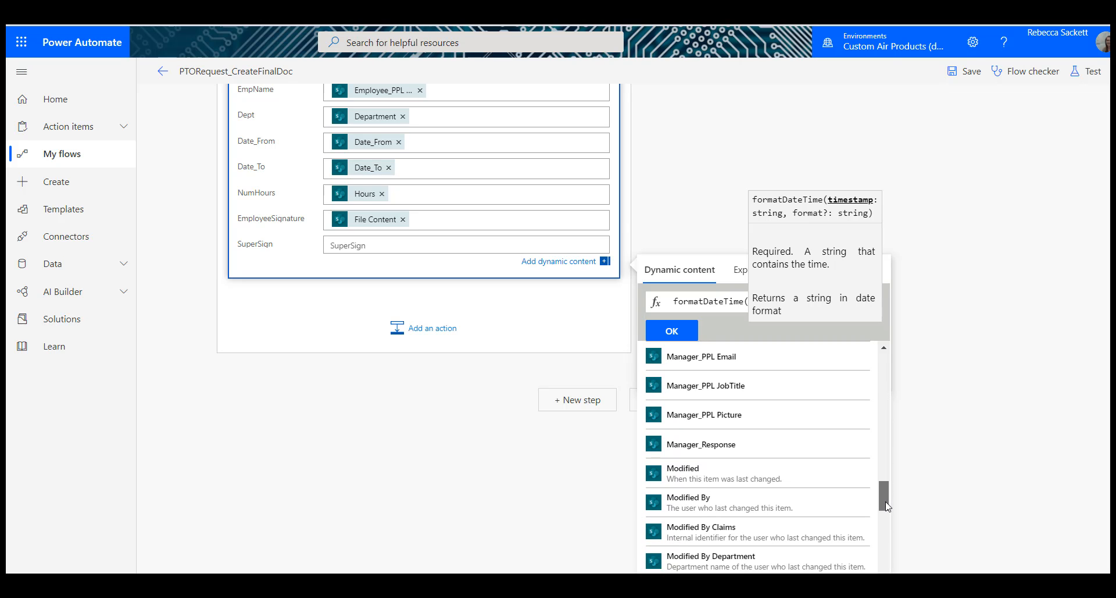
click(775, 479)
Step: Complete the SuperSign expression with the format 'MM/dd/yyyy' and insert it into the field
text(,'MM/)
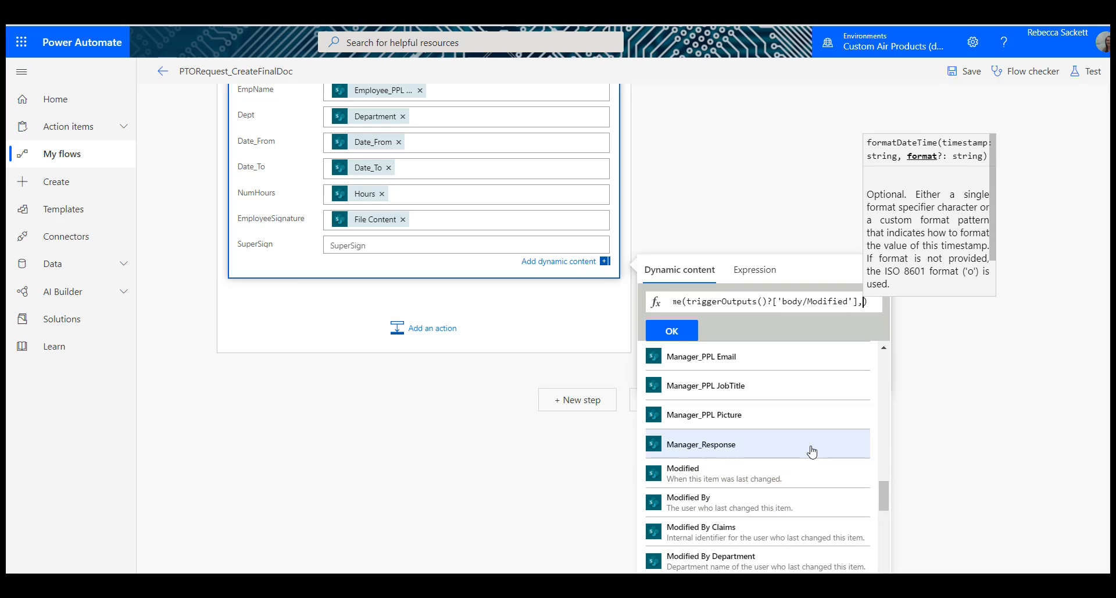
text(dd/yyyy)
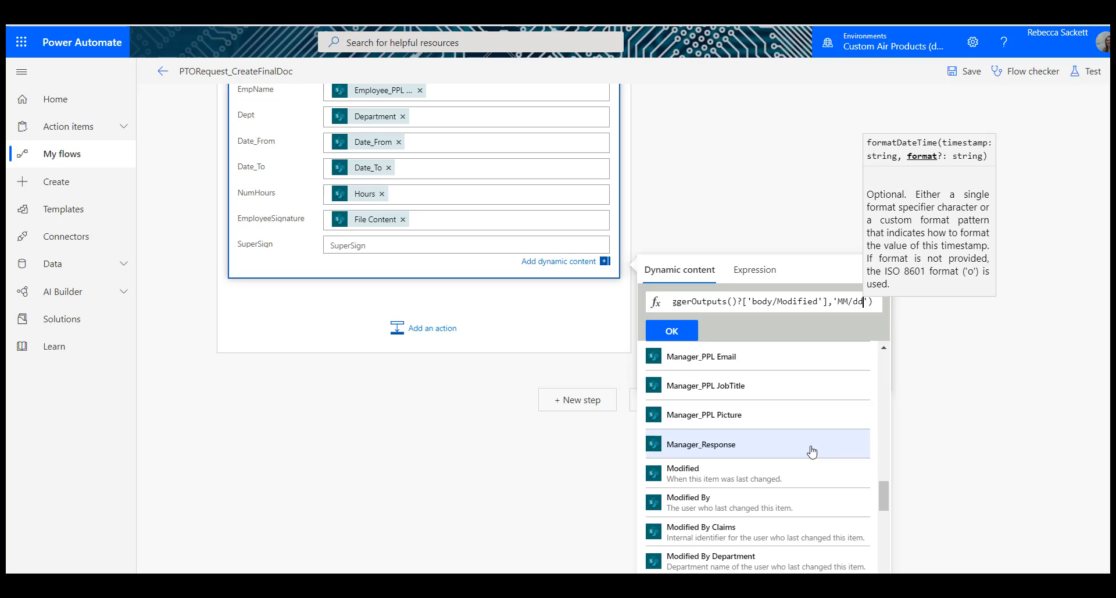
text(')
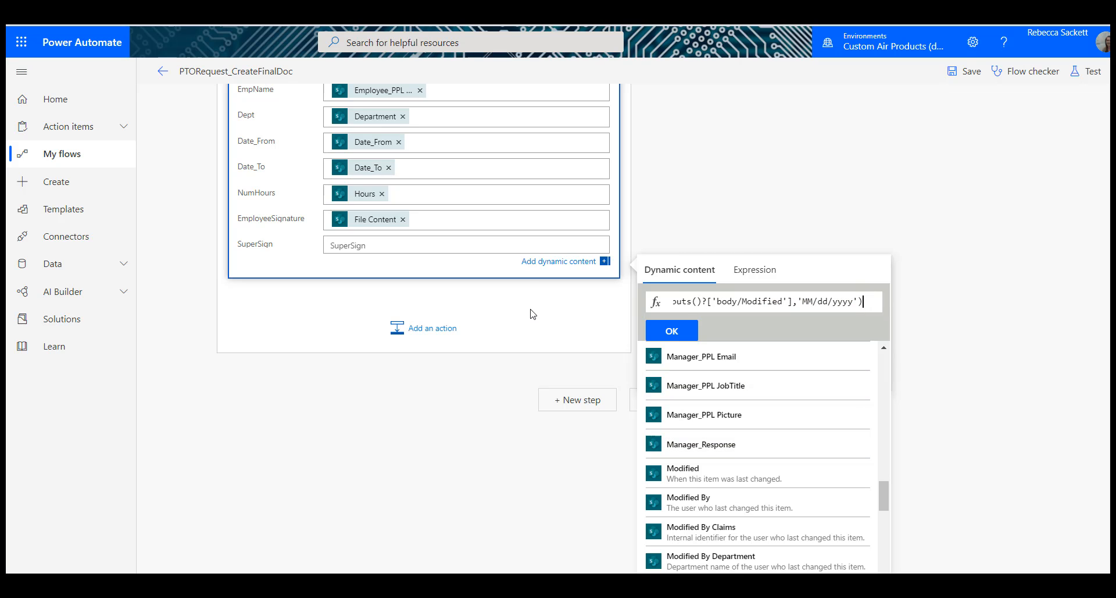
key(ctrl+a)
key(ctrl+x)
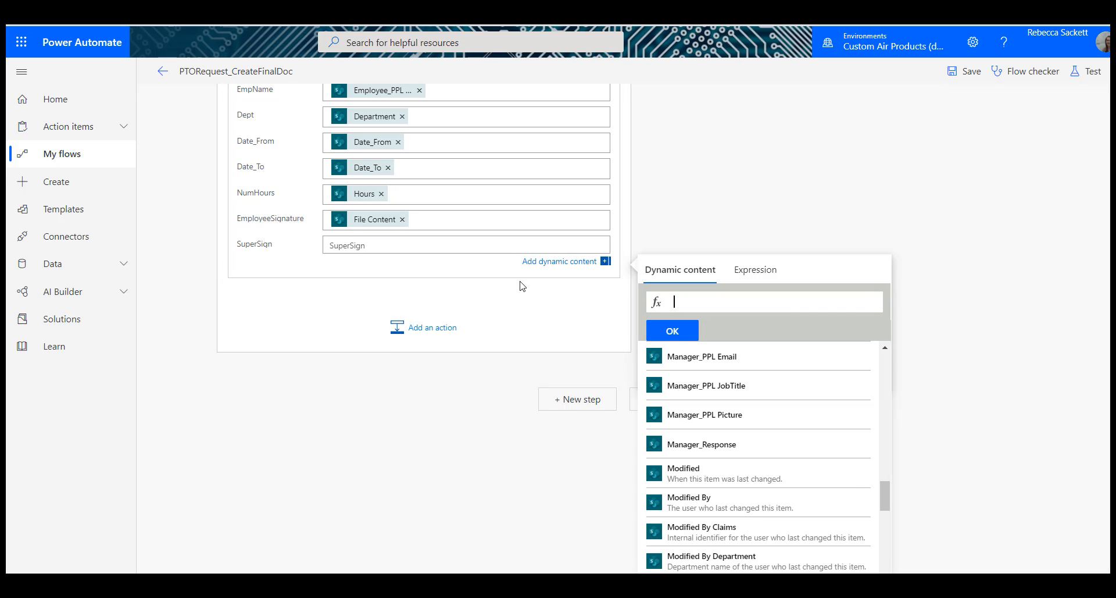
key(ctrl+v)
click(672, 330)
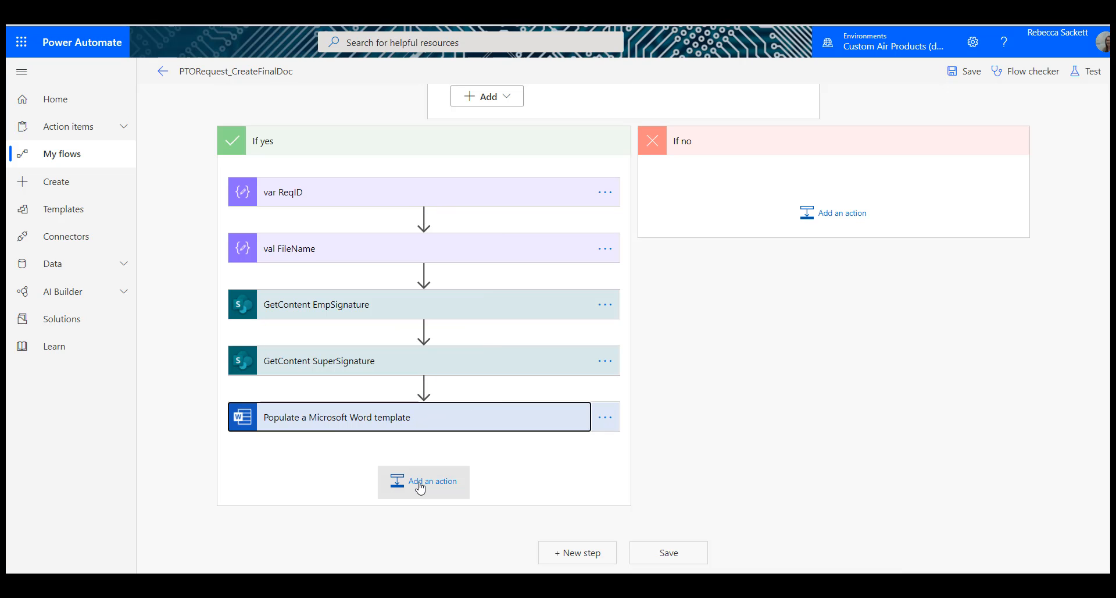
Step: Add a OneDrive for Business Create file action after the Word template action in the If yes branch
click(418, 482)
text(create)
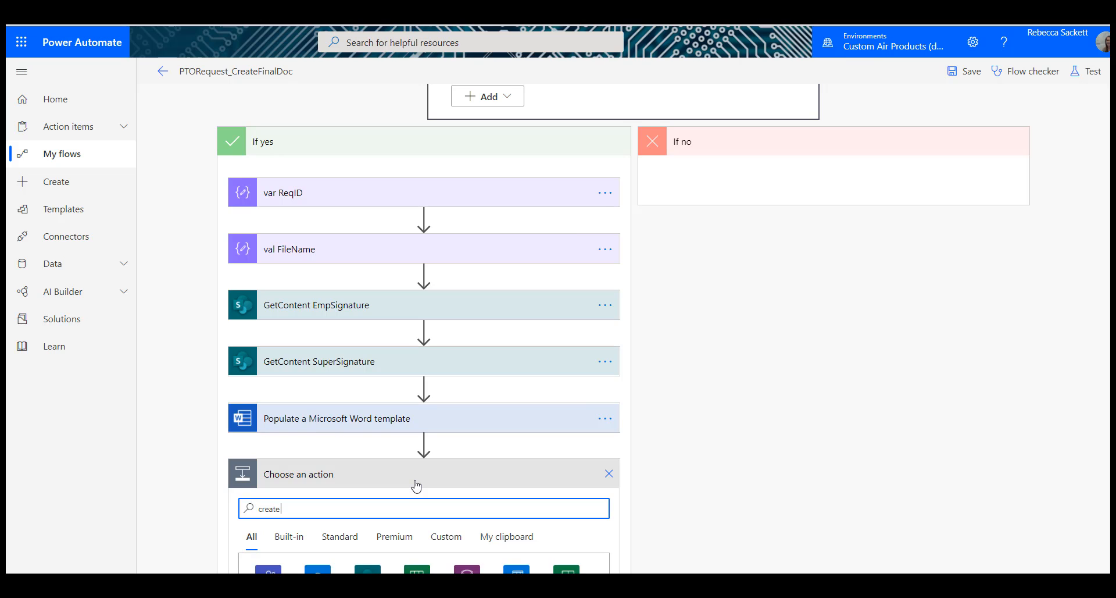
text( file)
scroll(414, 436, down, 5)
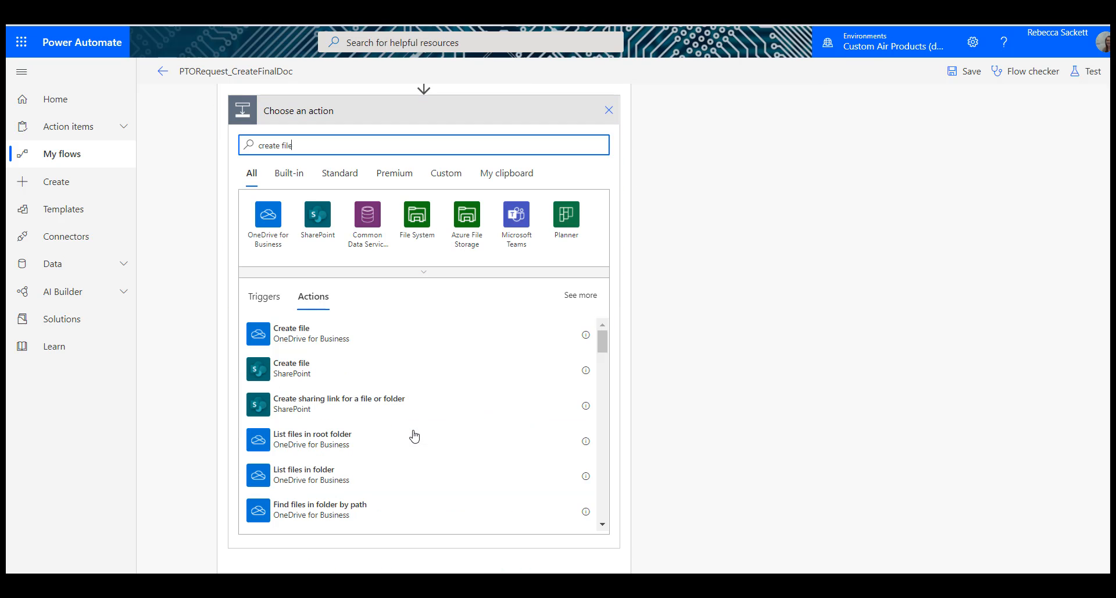
click(326, 337)
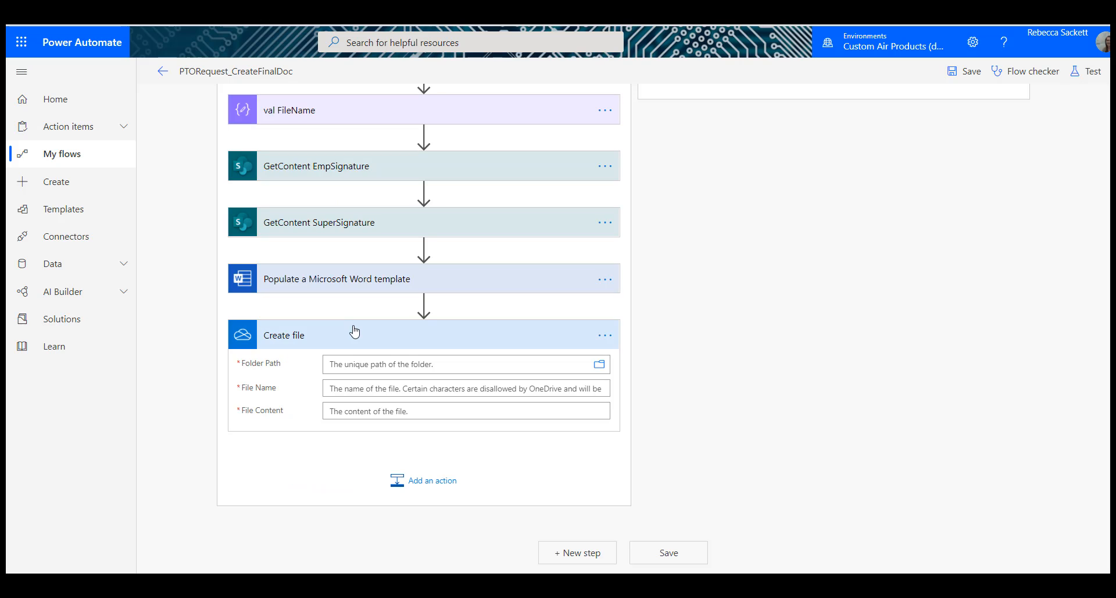
Step: Set the Create file action's folder path to the /Temp folder in OneDrive
click(361, 363)
click(599, 364)
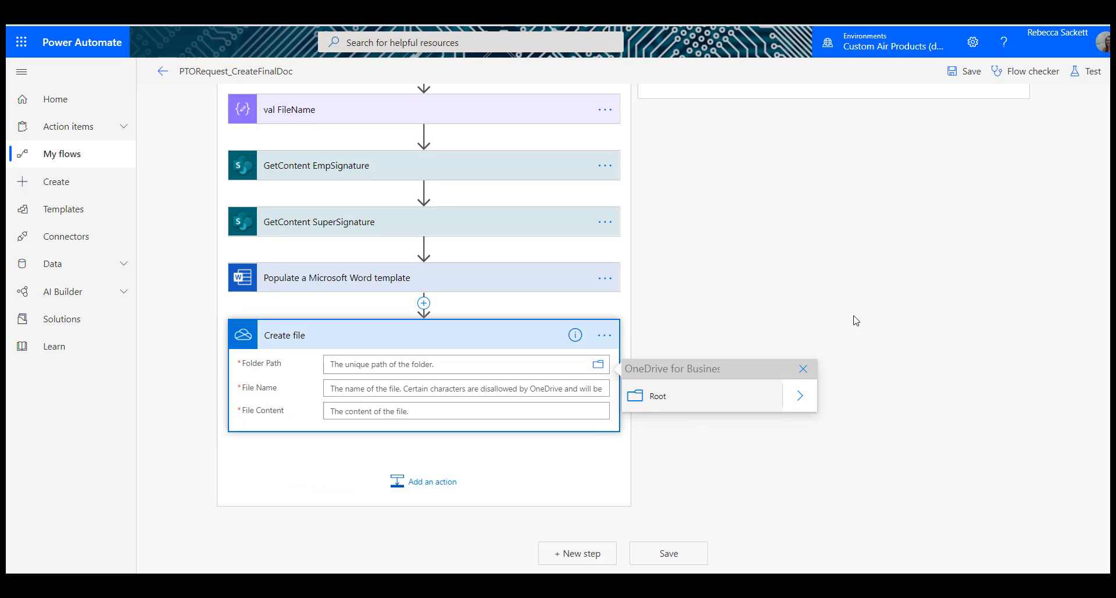
click(800, 397)
scroll(746, 284, down, 5)
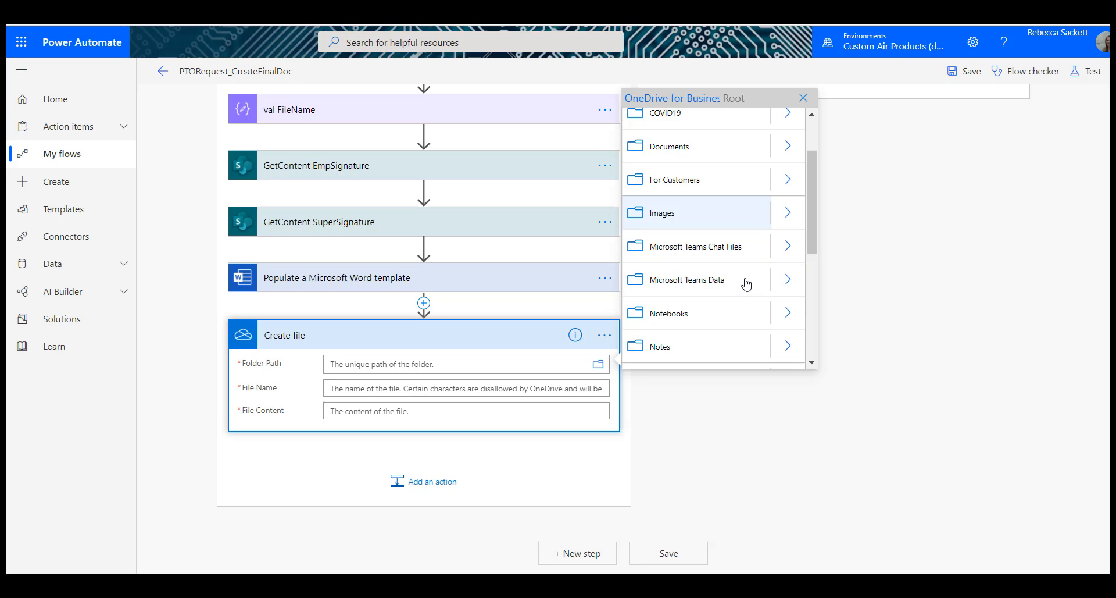
click(746, 284)
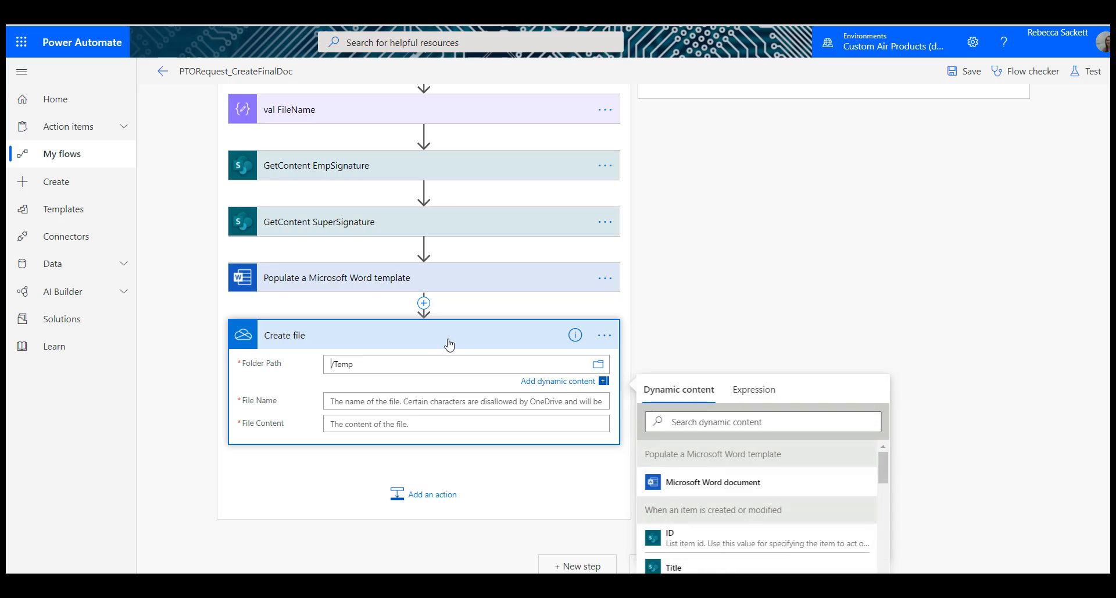
Step: Set the Create file action's name to the Outputs value followed by .docx and its content to the Microsoft Word document
click(408, 401)
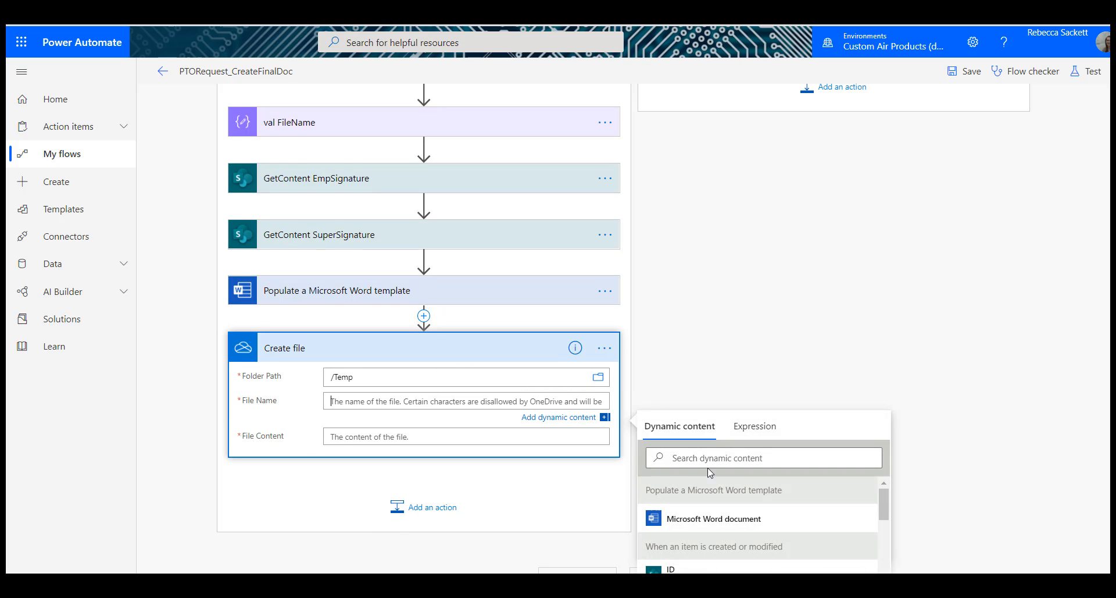
scroll(984, 281, down, 3)
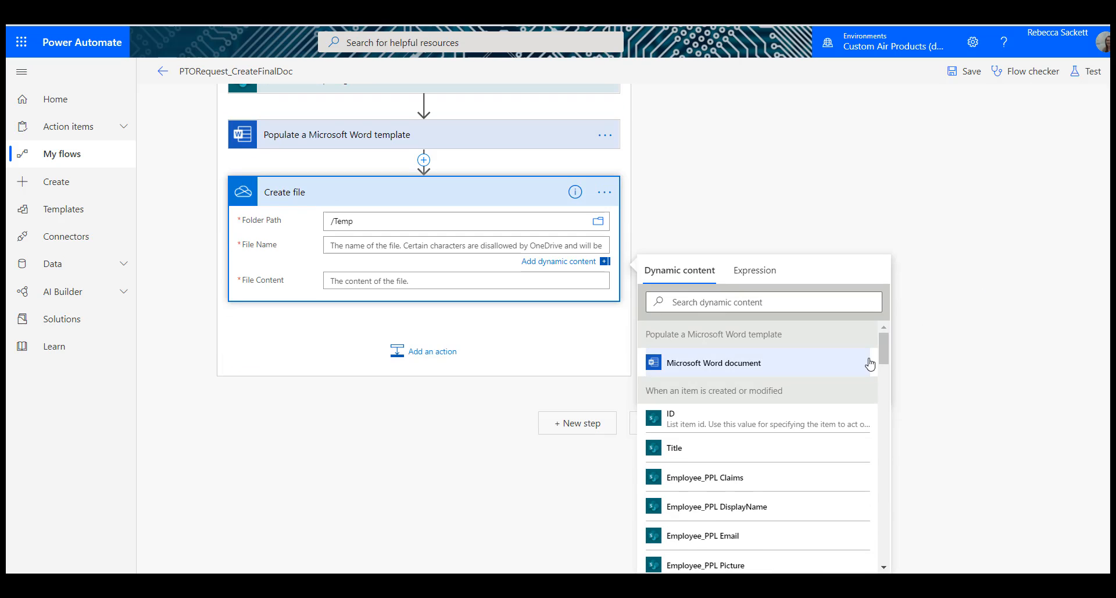
drag(884, 350, 894, 557)
click(827, 559)
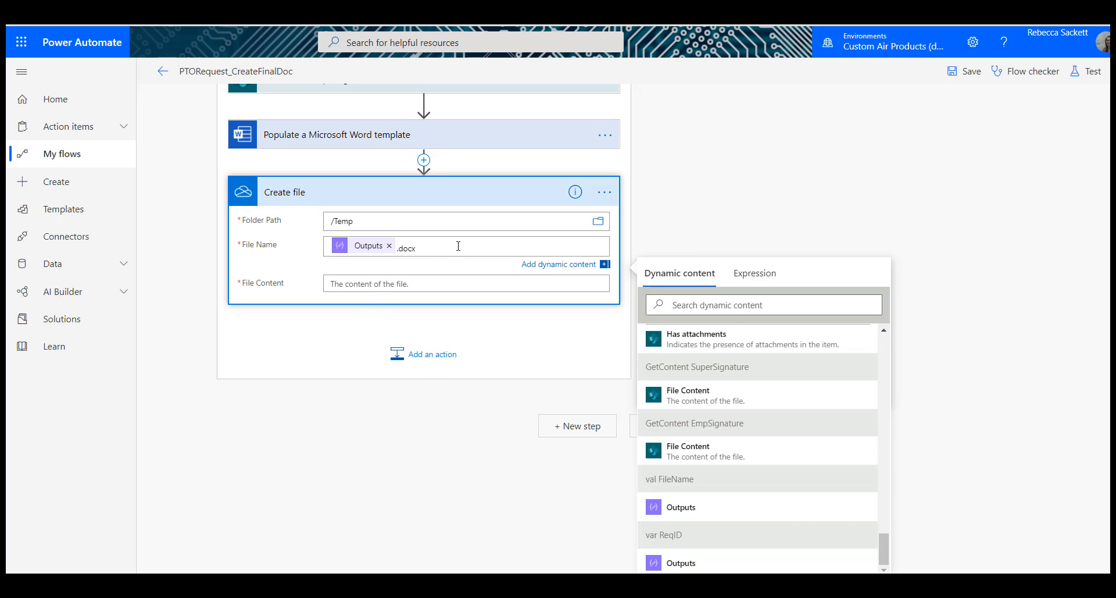
click(407, 283)
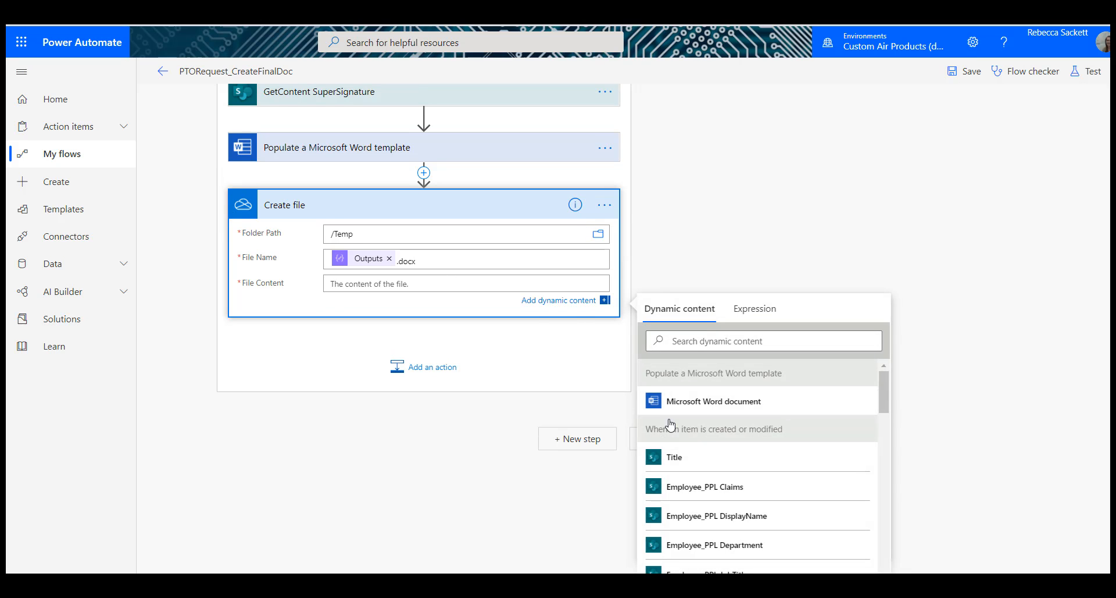
click(700, 401)
Step: Rename the OneDrive Create file action as Create file_Temp_Docx
click(603, 209)
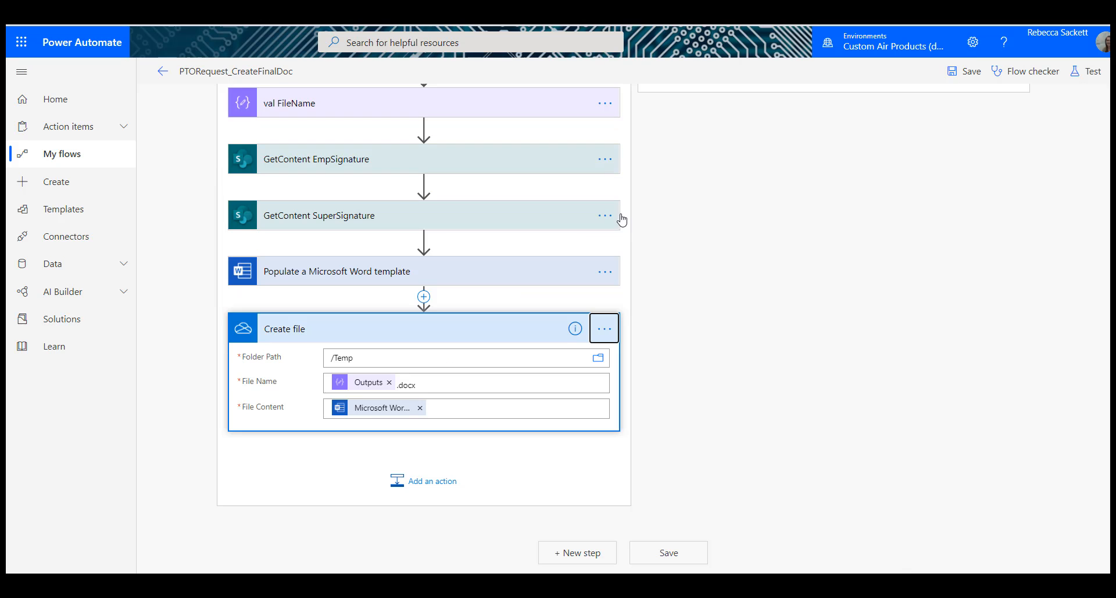
click(613, 340)
click(642, 348)
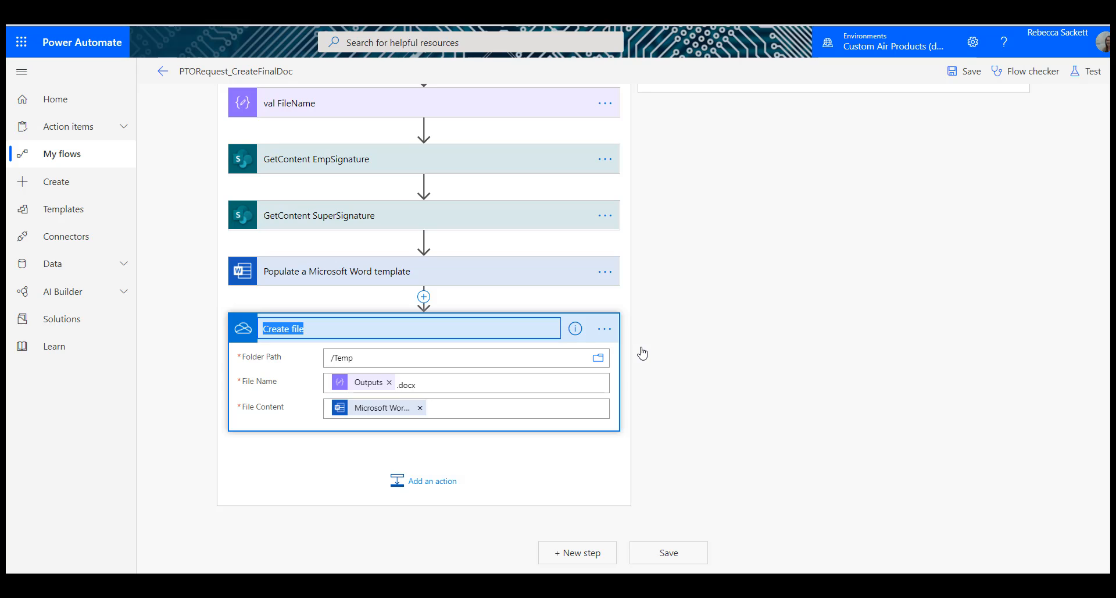
key(End)
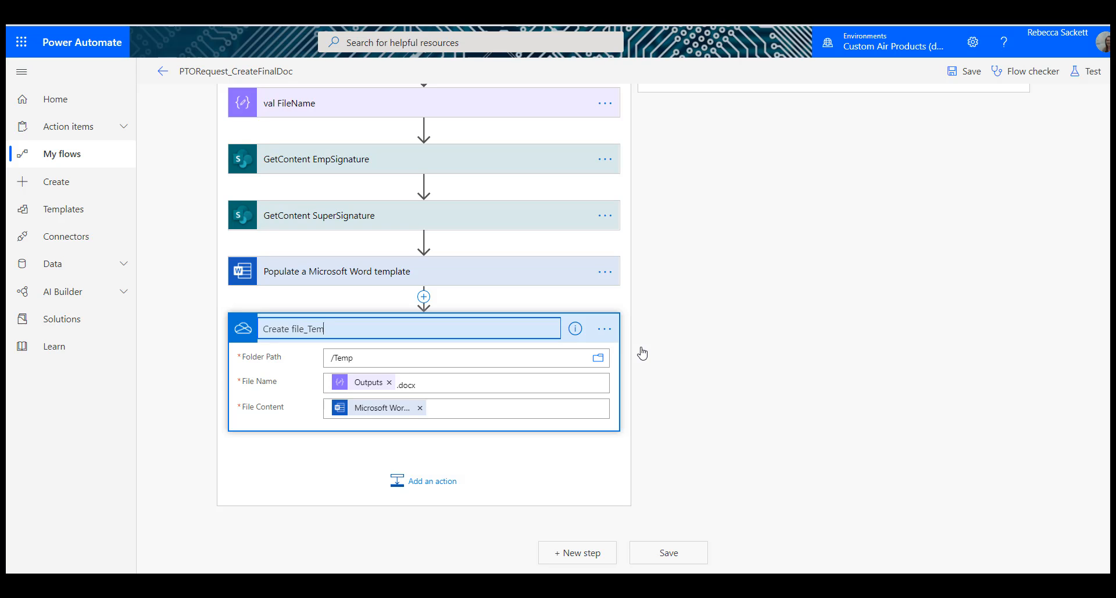
text(_Temp_Docx)
key(Return)
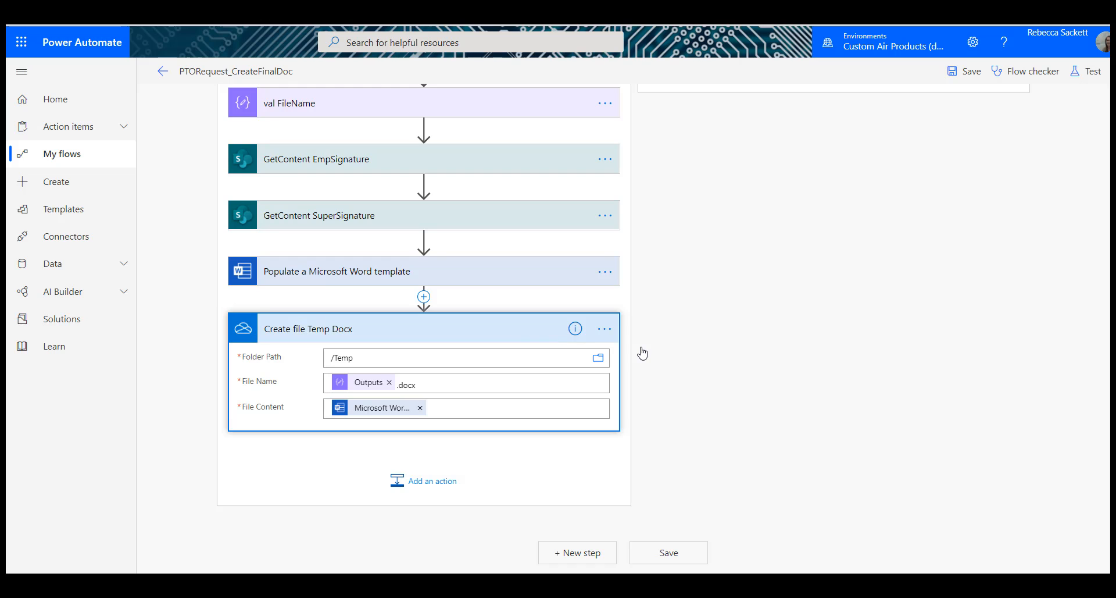
Step: Re-enter the .docx extension after the Outputs value in the Temp Docx action's file name
click(495, 330)
click(477, 423)
click(464, 381)
text(.do)
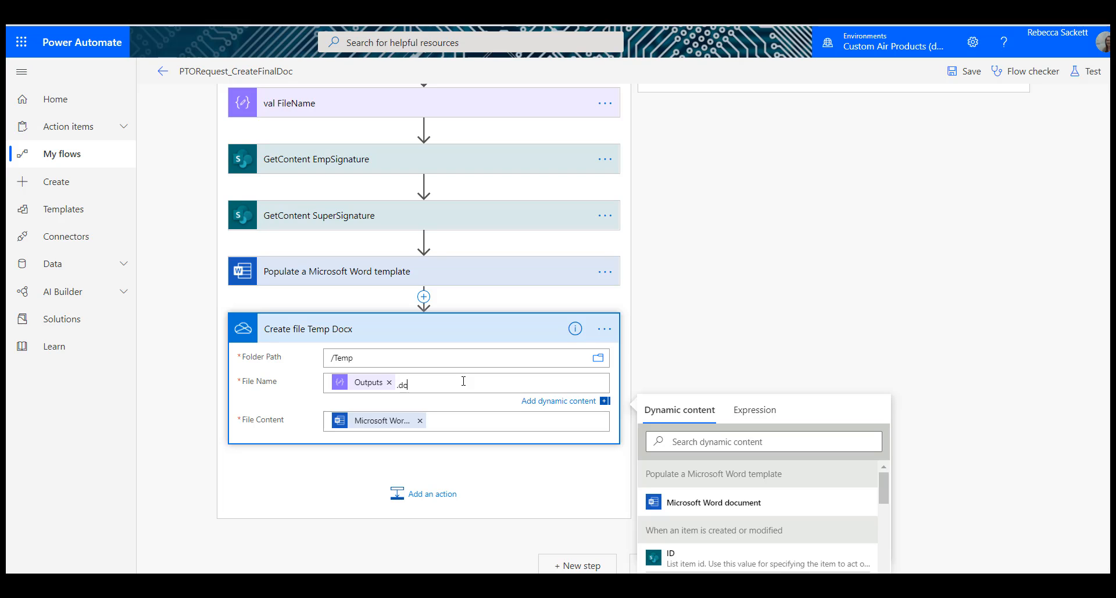
text(cx)
click(509, 488)
Step: Add a OneDrive for Business Convert file (preview) action after Create file Temp Docx
click(444, 498)
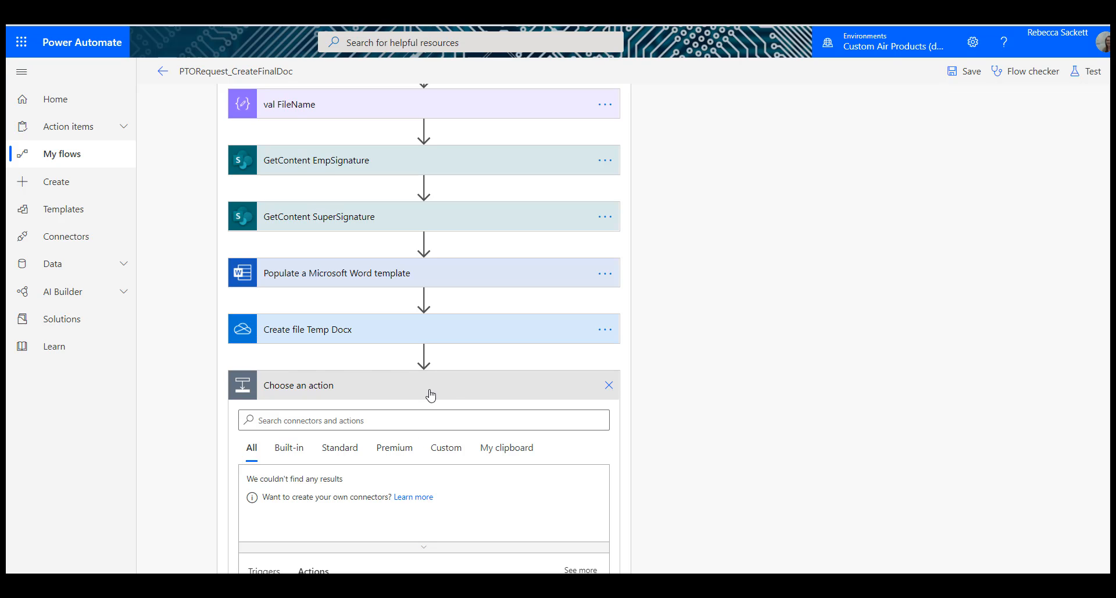
click(426, 416)
text(conver)
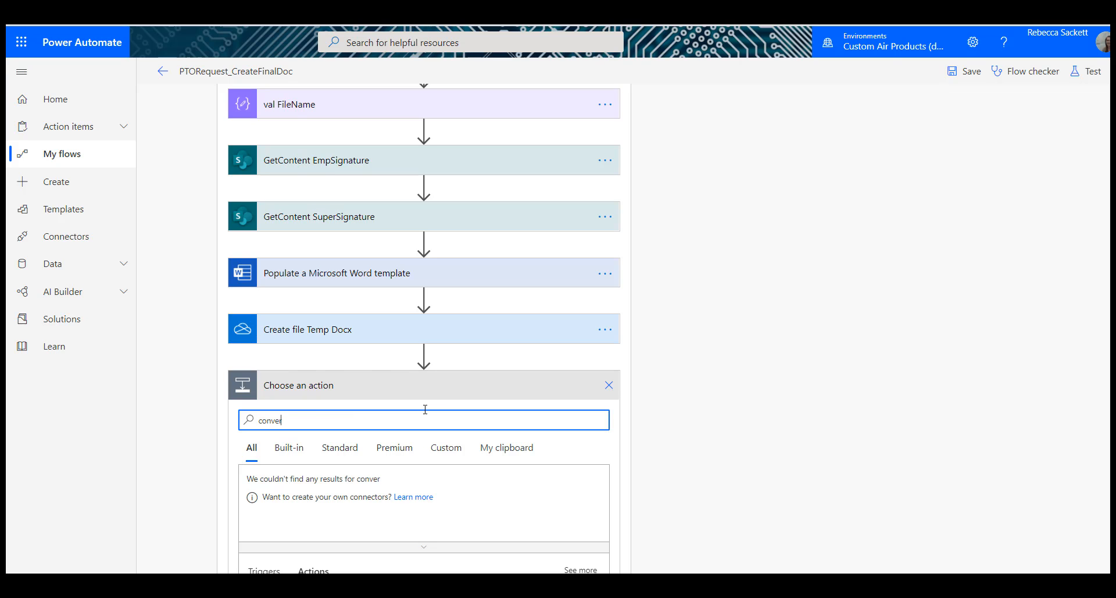
scroll(455, 343, down, 6)
scroll(451, 294, up, 6)
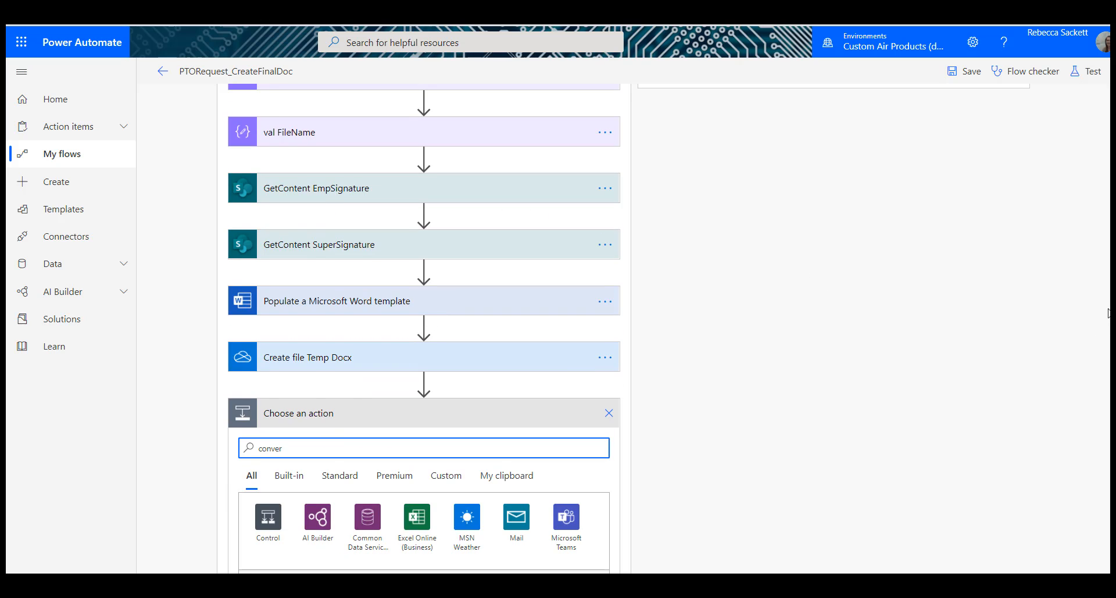
drag(1112, 315, 1113, 354)
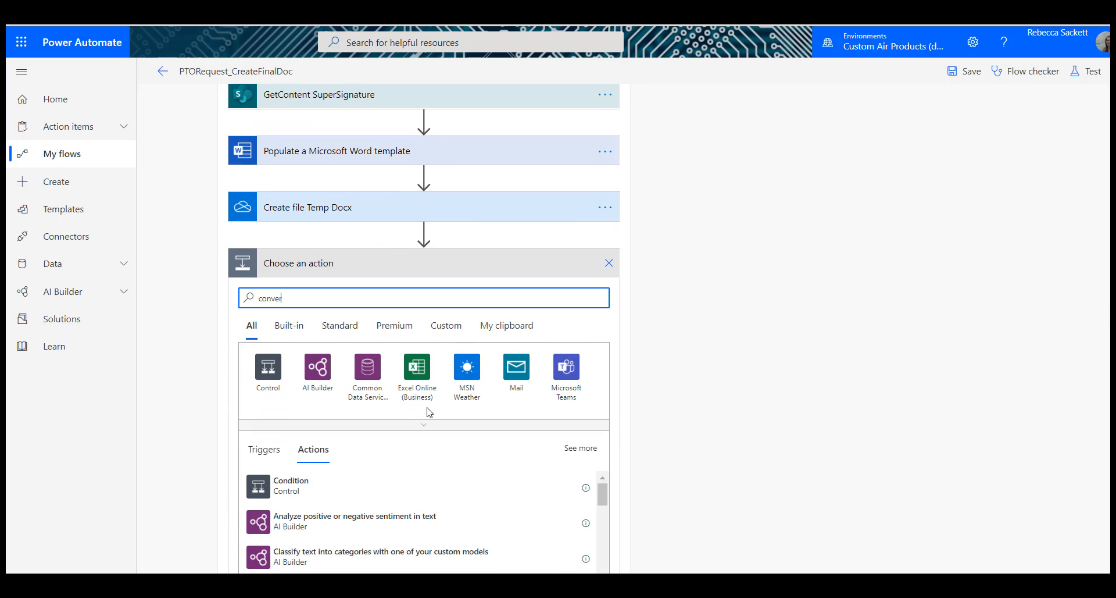
text(t)
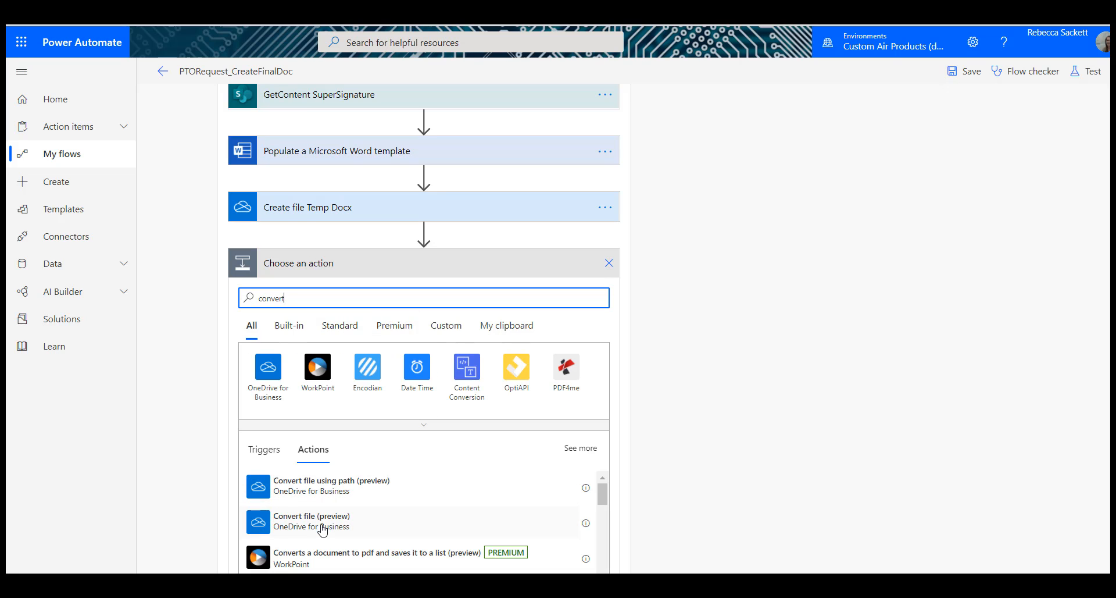
click(323, 526)
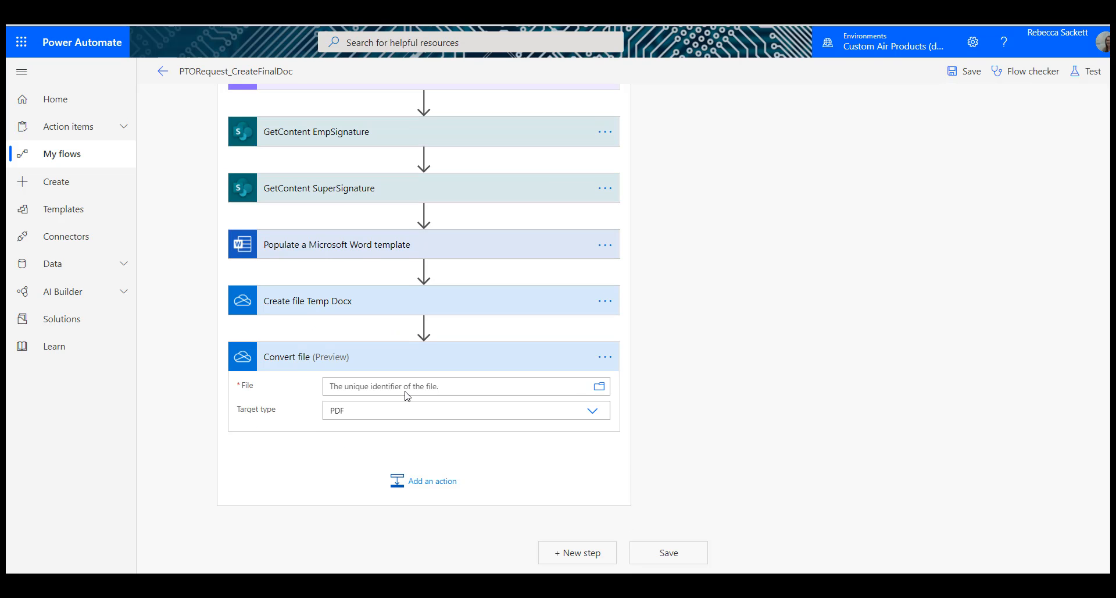
Step: Set the Convert file action's file to the Id from Create file Temp Docx and rename the action as Convert file_PDF
click(539, 381)
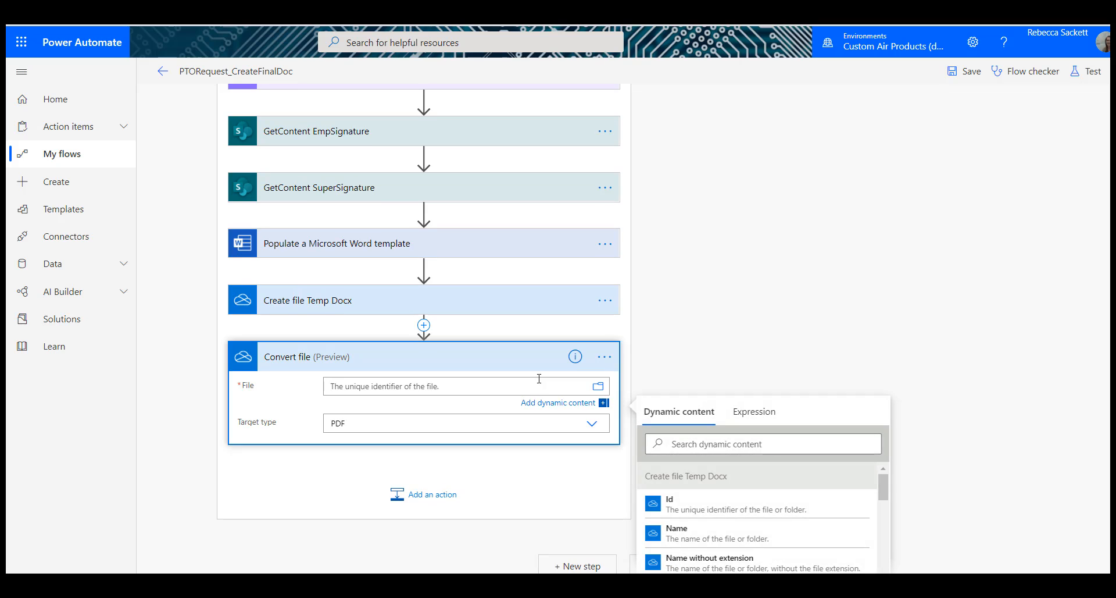
click(720, 508)
click(605, 356)
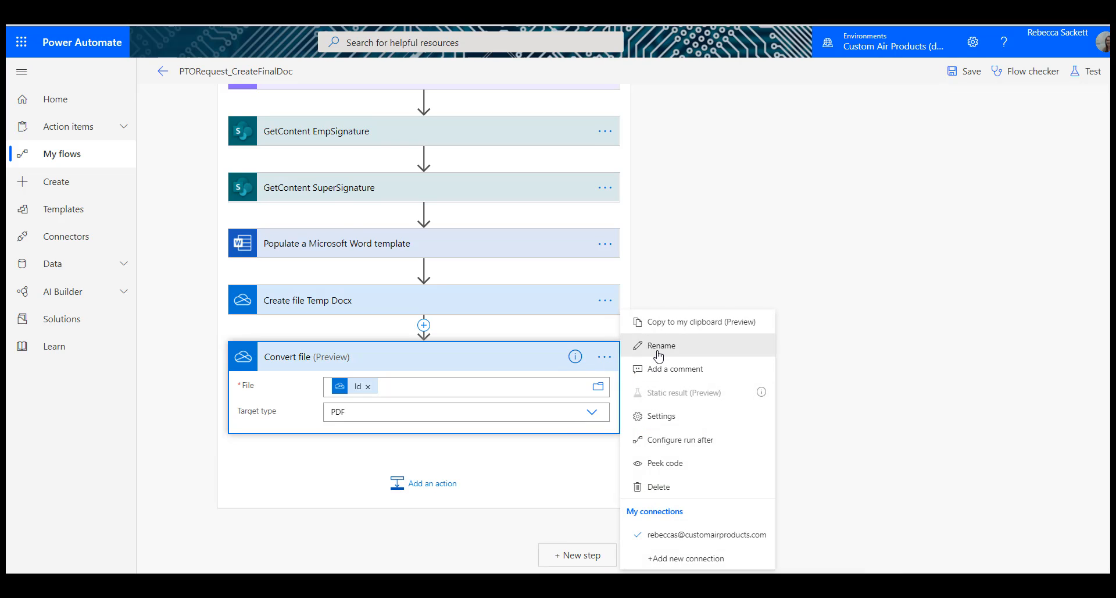
click(661, 345)
key(End)
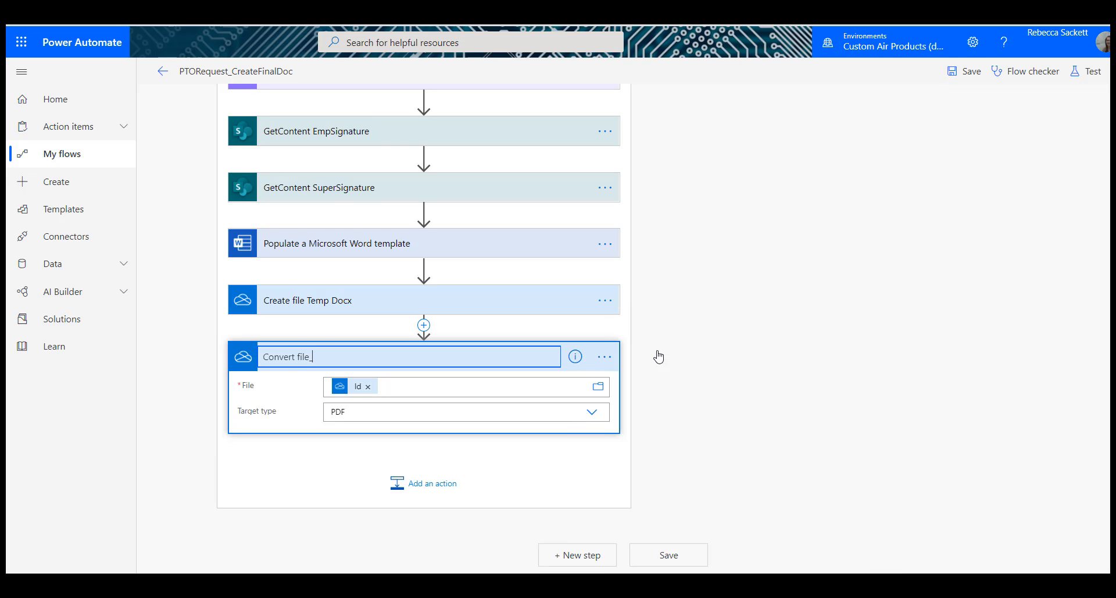
text(_PDF)
key(Return)
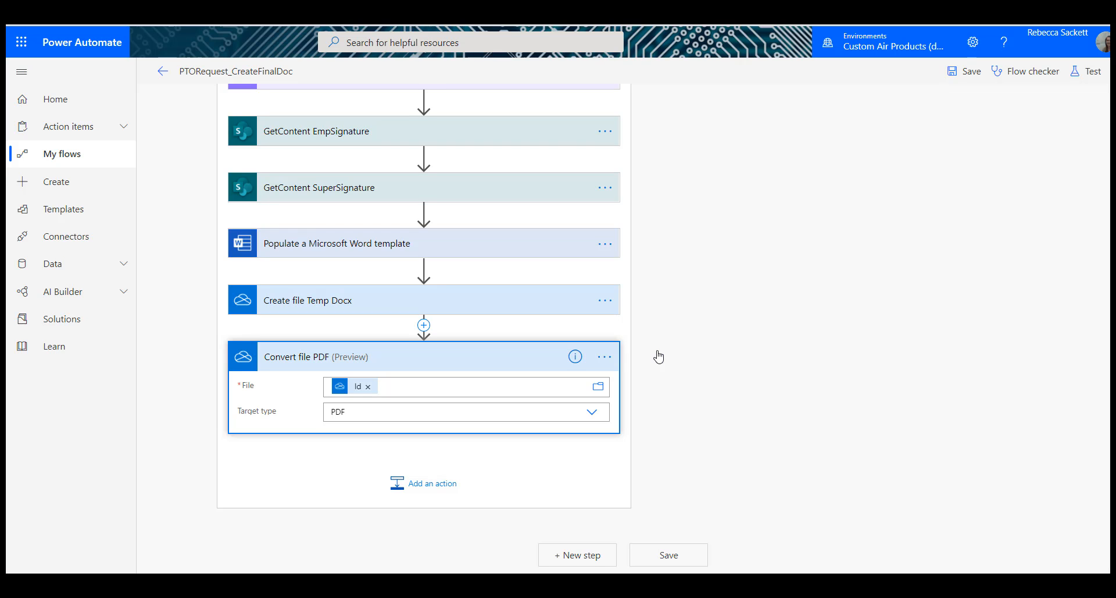
click(487, 364)
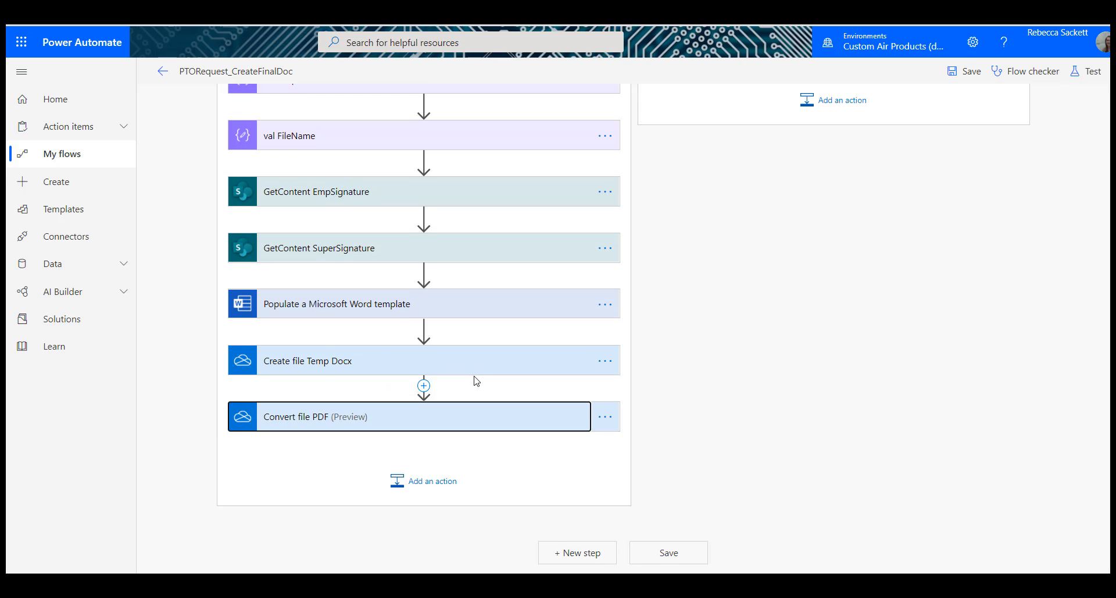
Step: Add a SharePoint Create file action after Convert file PDF
click(424, 490)
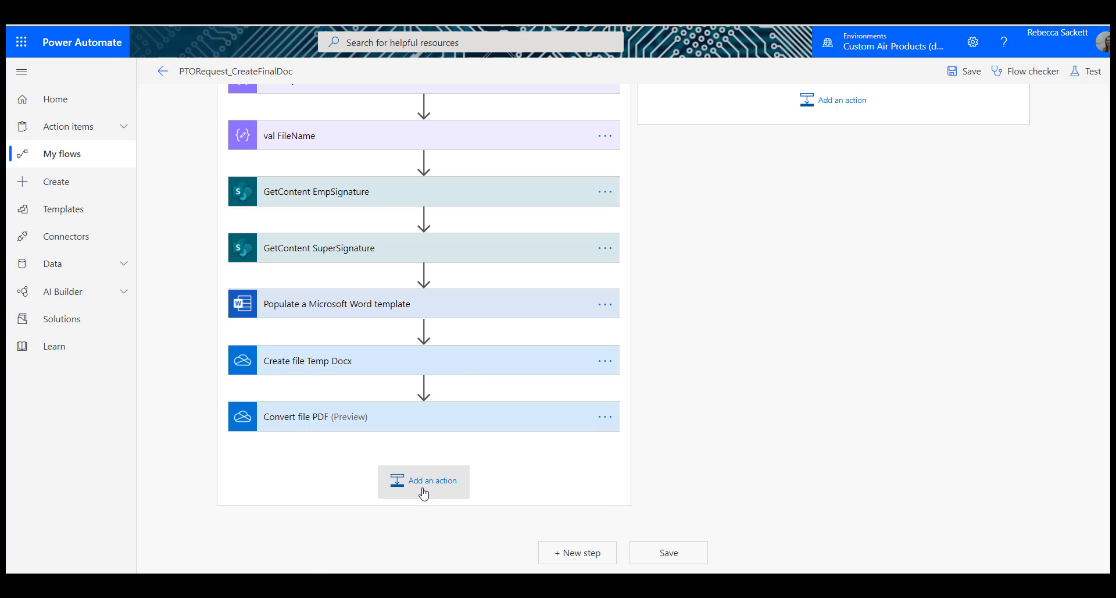
text(Crea)
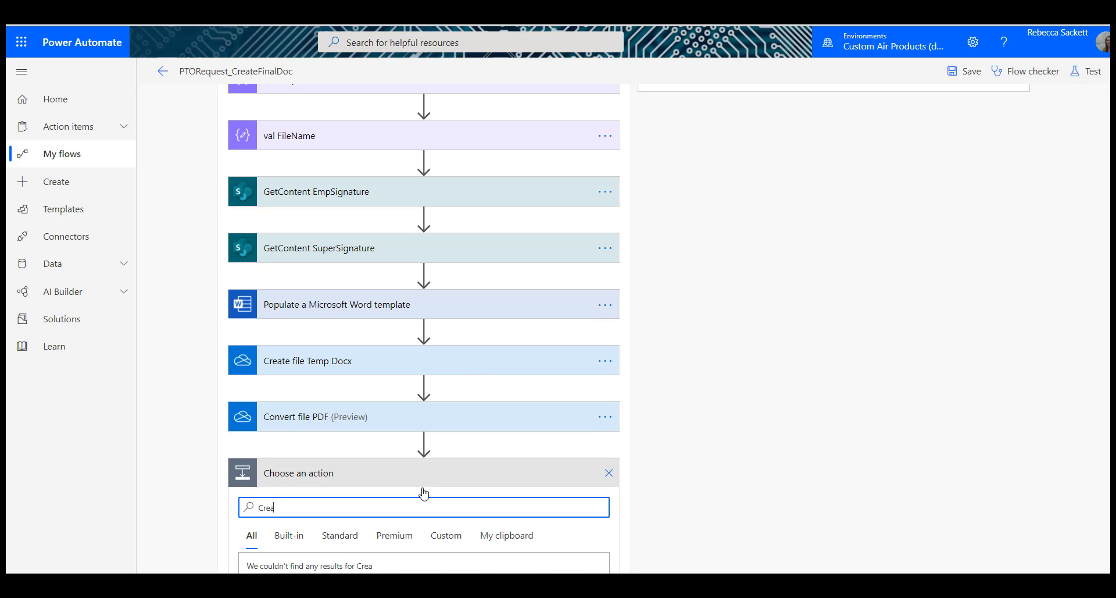
text(te file)
scroll(763, 358, down, 5)
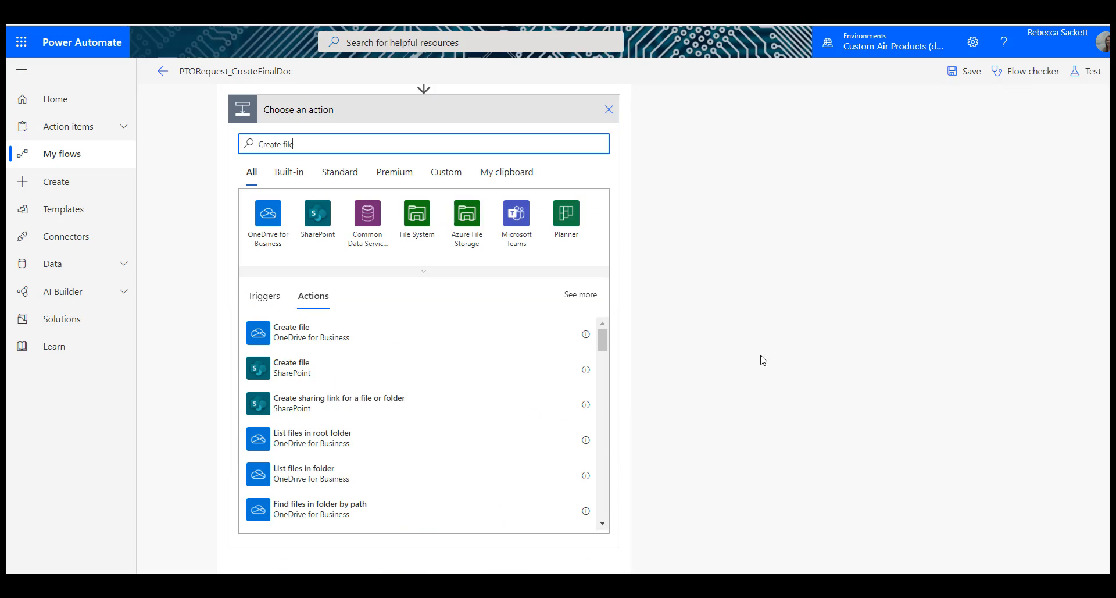
click(308, 371)
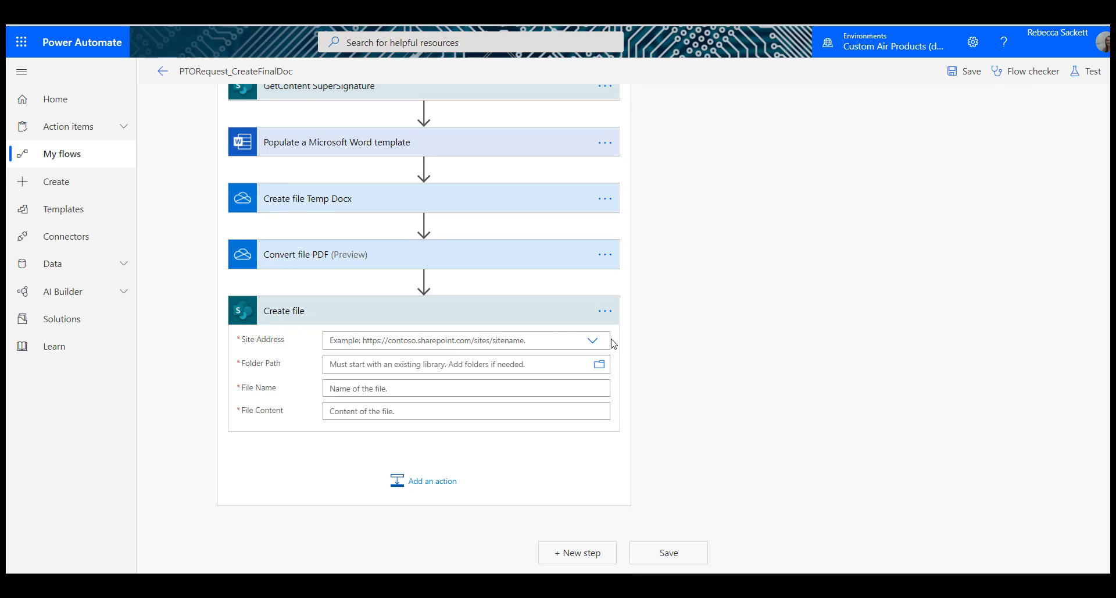
Step: Set the SharePoint Create file action's site to Human Resources and its folder path to /Shared Documents/PTO_Docs/FinalRequest
click(593, 342)
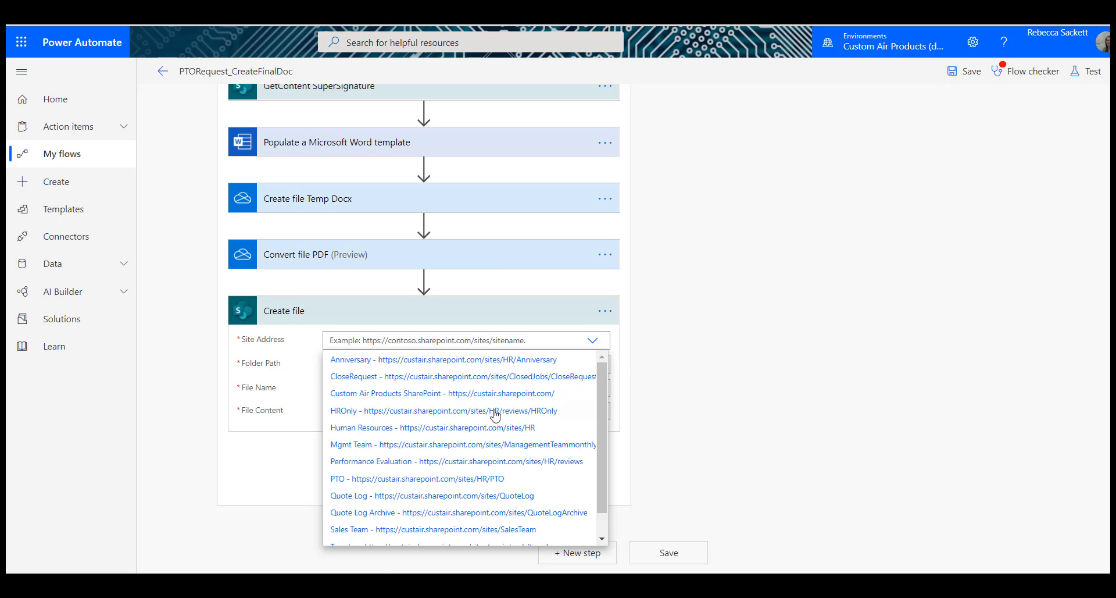
click(488, 428)
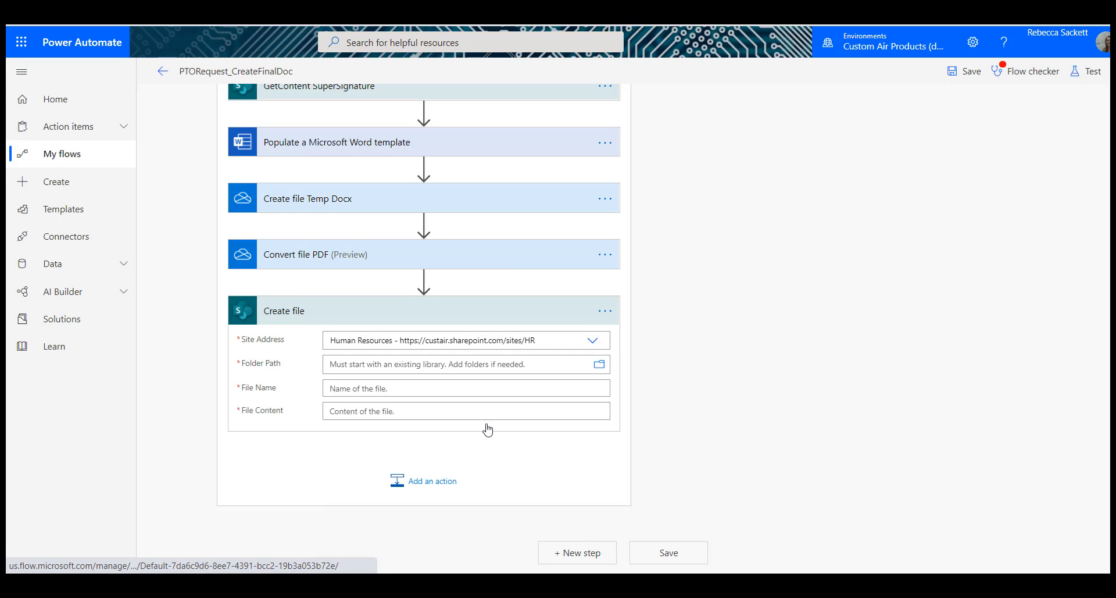
click(600, 365)
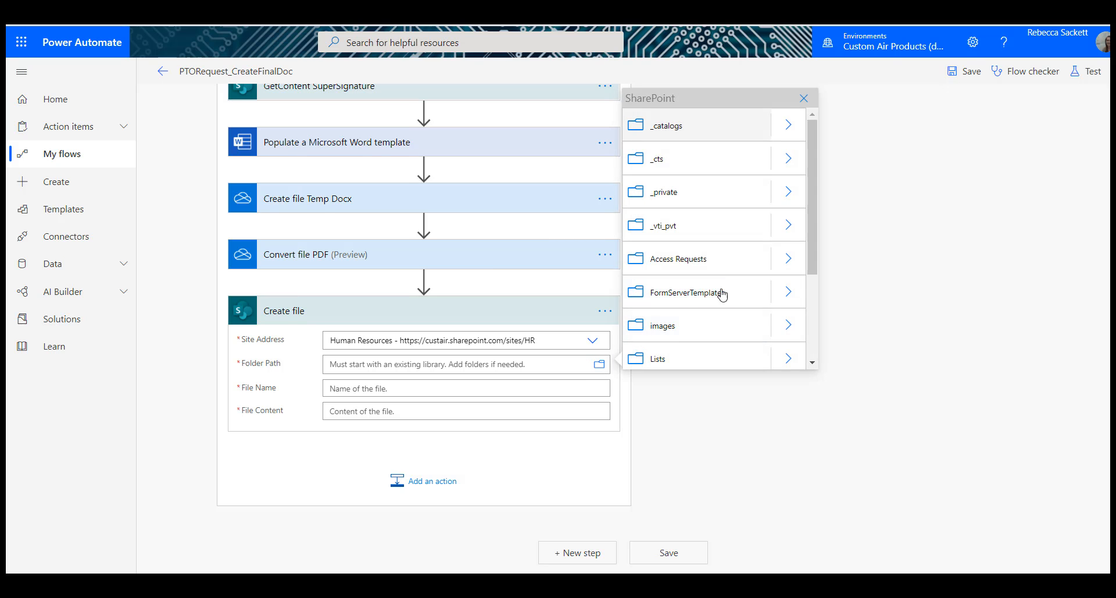
scroll(738, 292, down, 3)
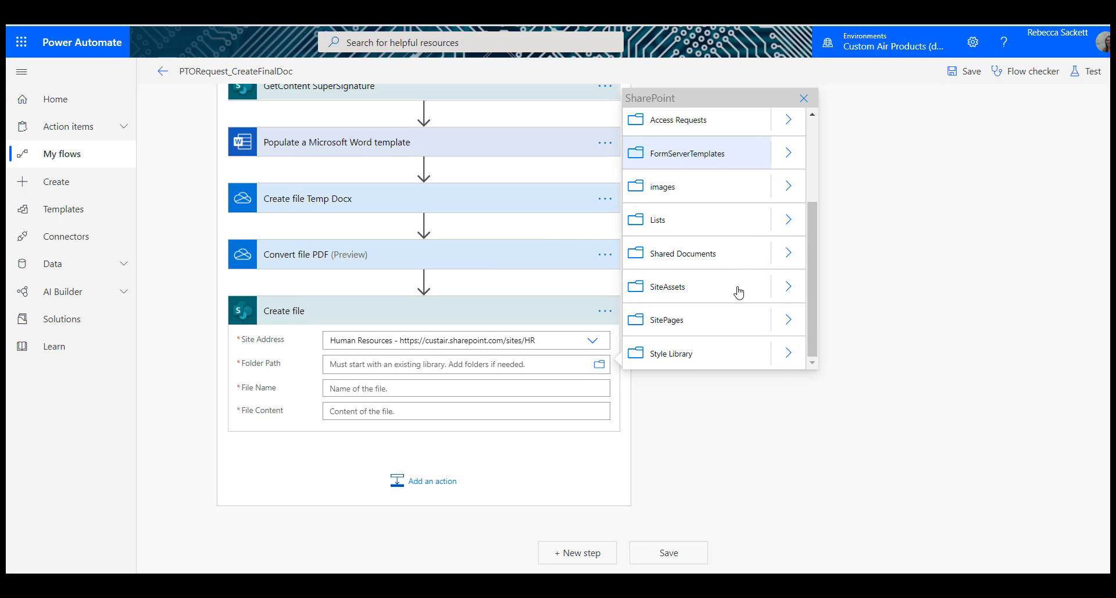
click(788, 254)
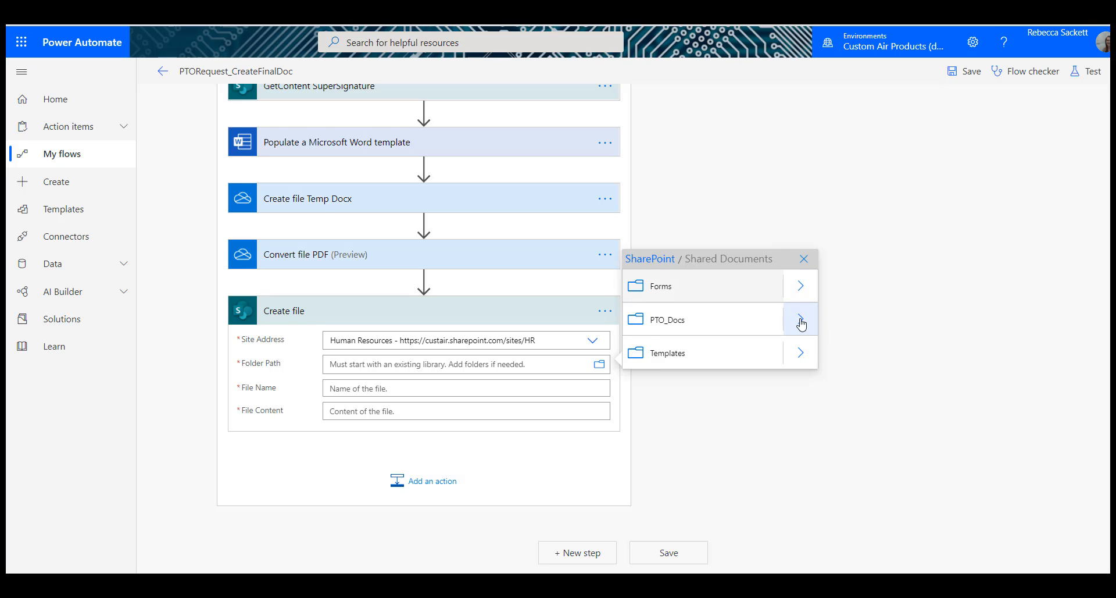
click(801, 321)
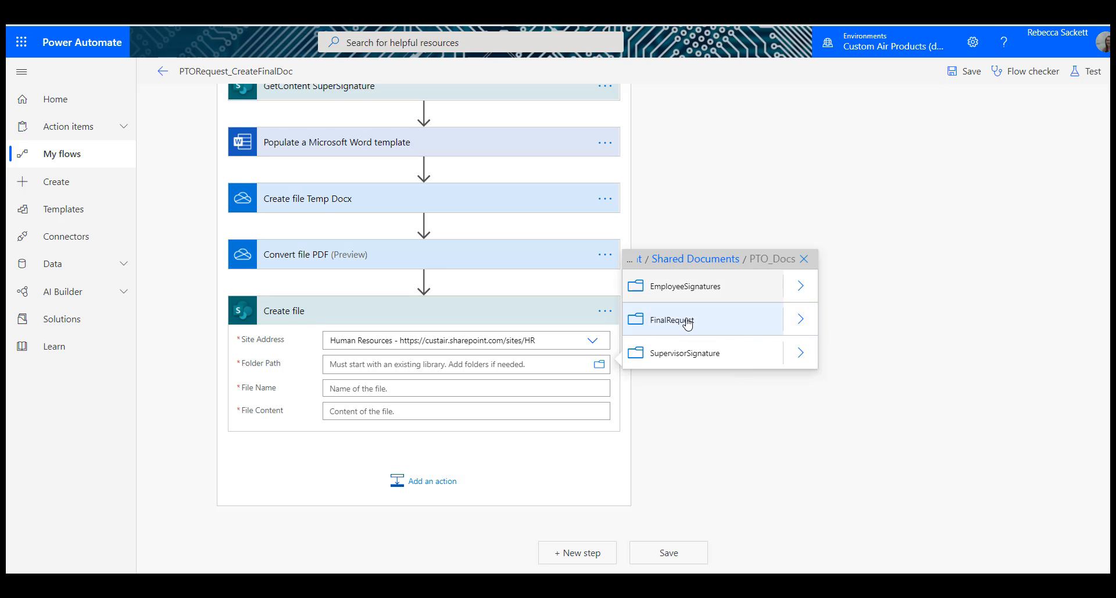
click(673, 320)
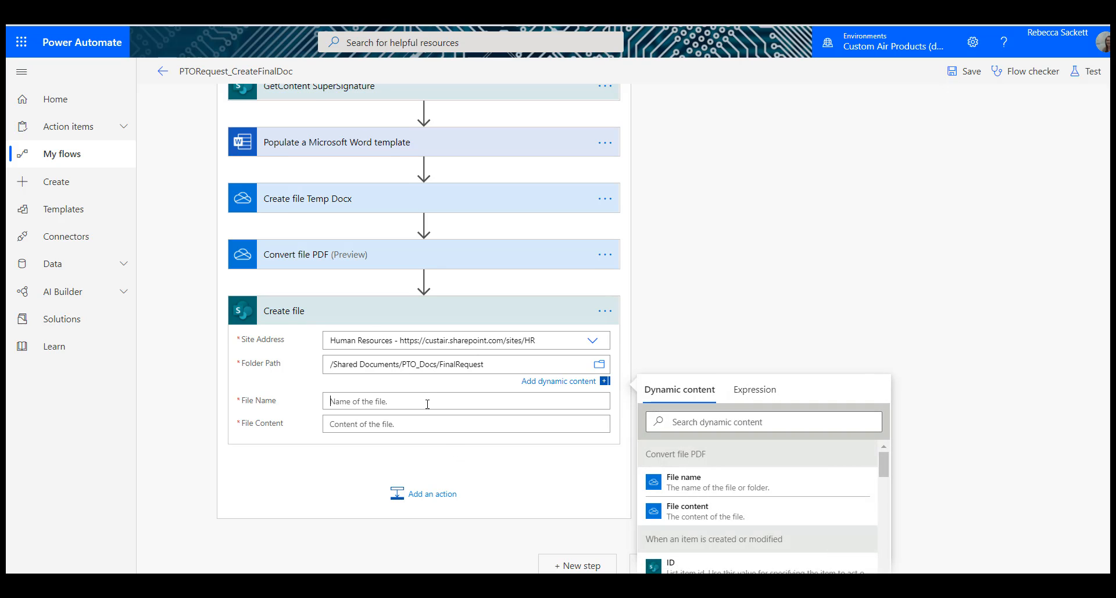
Step: Fill the SharePoint action's file name and file content with the File name and File content from Convert file PDF
click(743, 520)
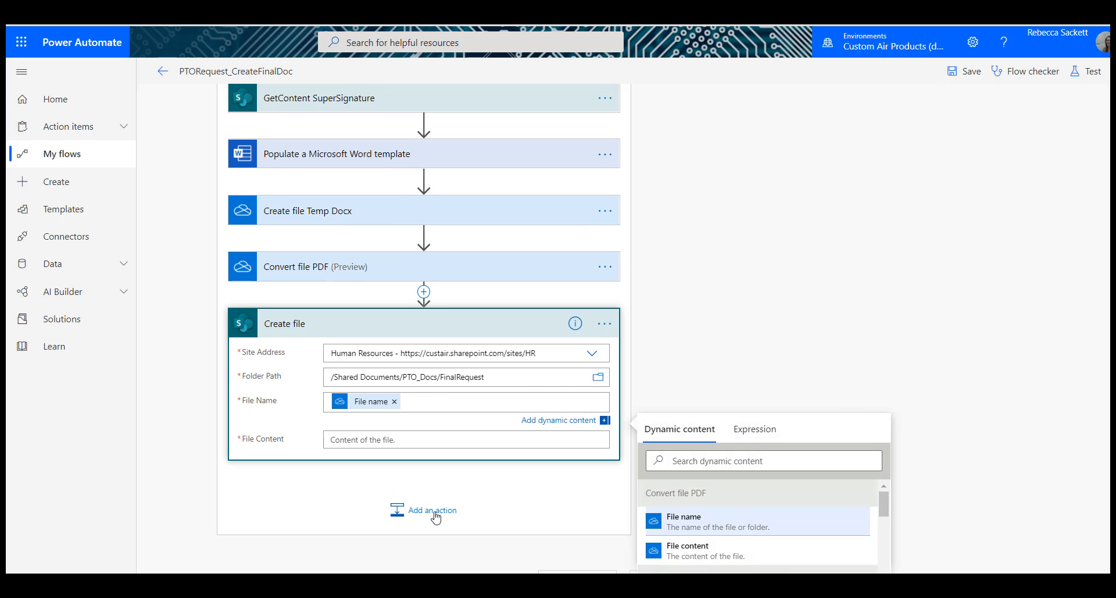
click(438, 439)
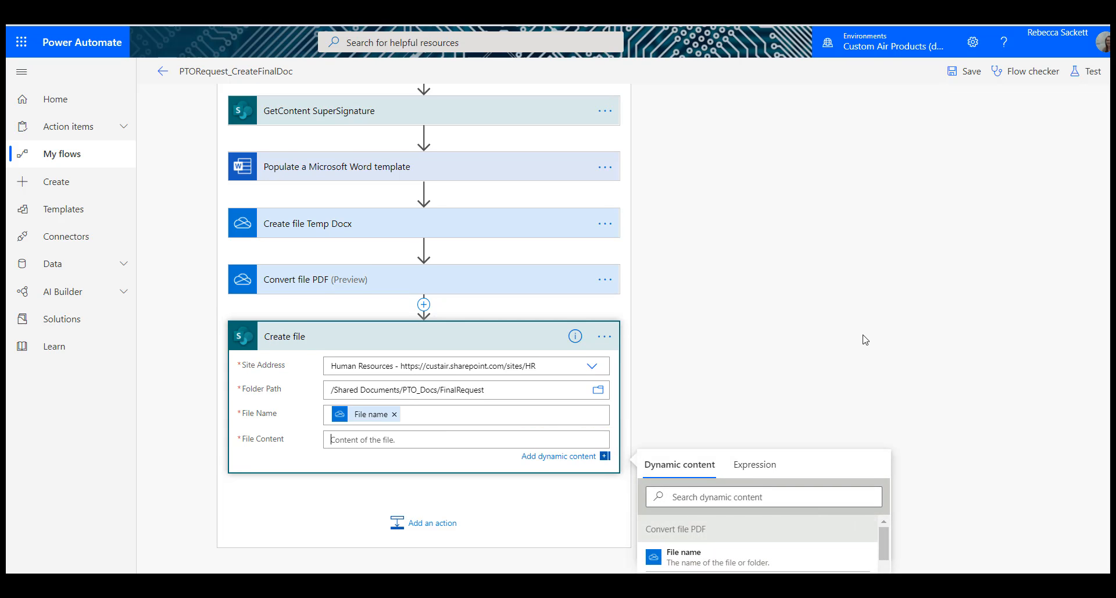
scroll(865, 339, down, 3)
click(743, 396)
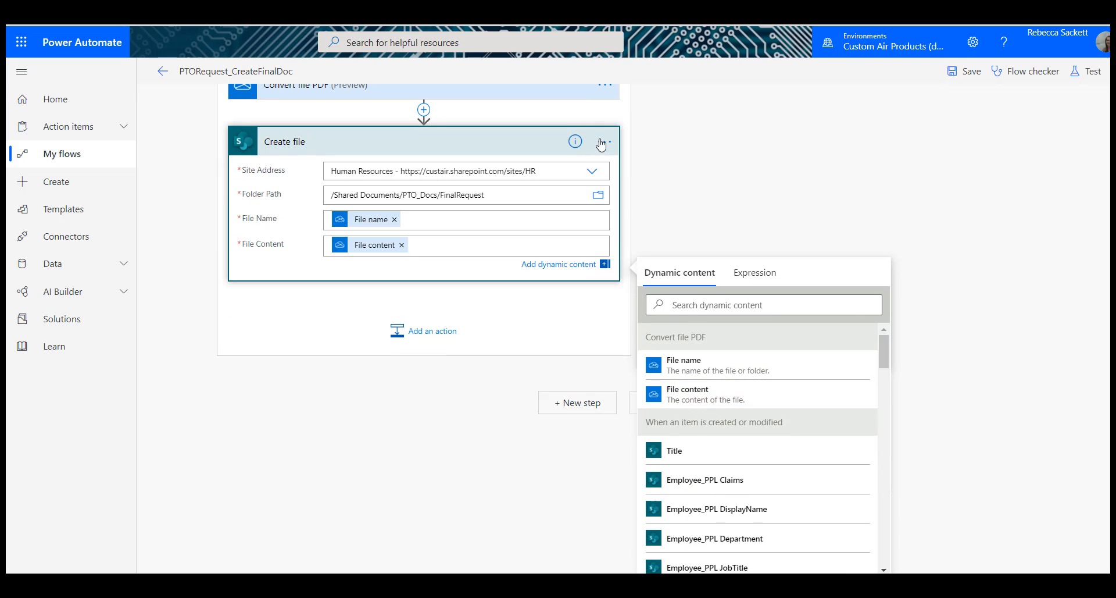
Step: Rename the SharePoint Create file action as Create file PDF and collapse it
click(601, 142)
click(608, 301)
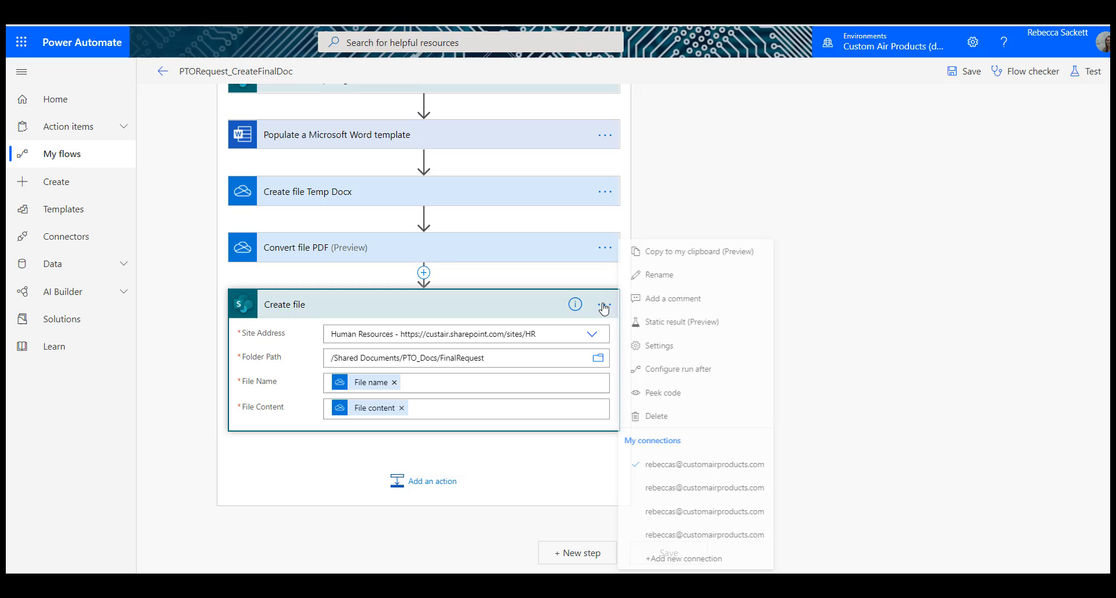
click(675, 279)
key(End)
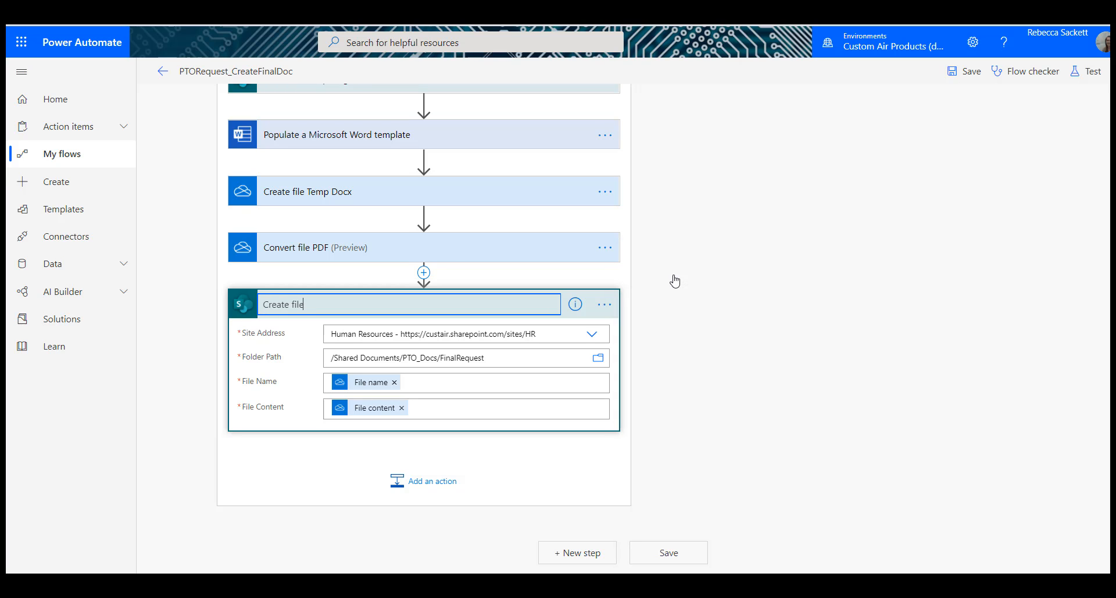
key(Return)
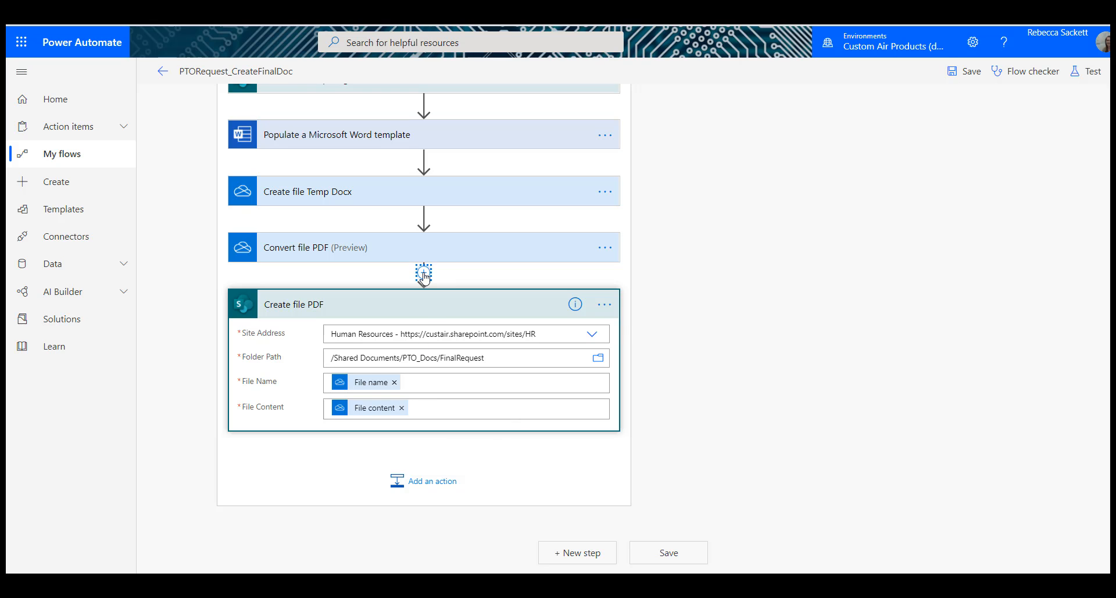
click(427, 301)
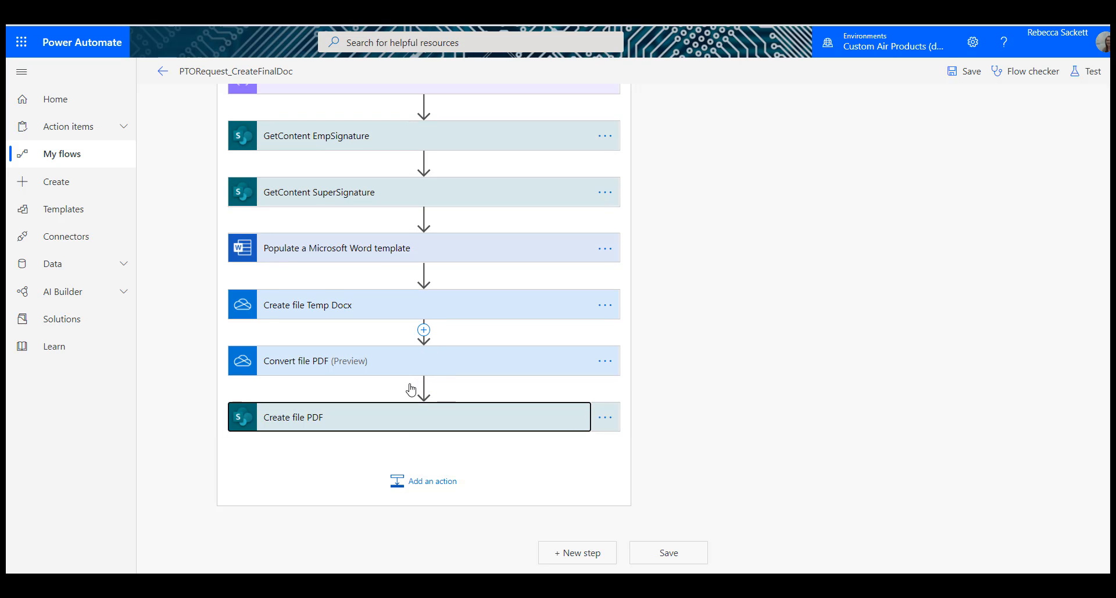
Step: Add a OneDrive for Business Delete file action after Create file PDF
click(410, 484)
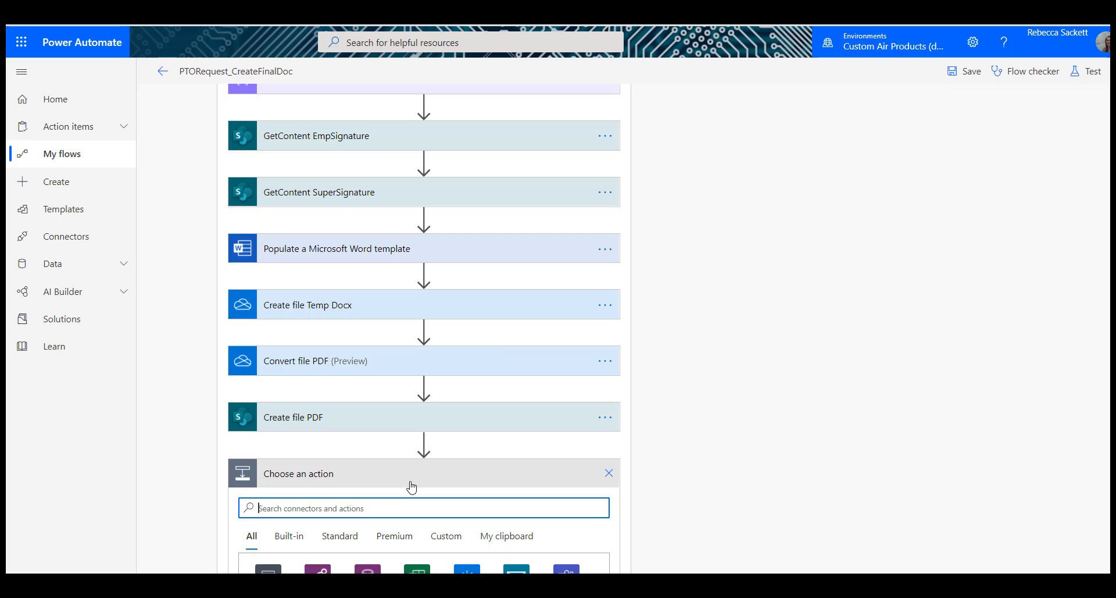
text(Delete)
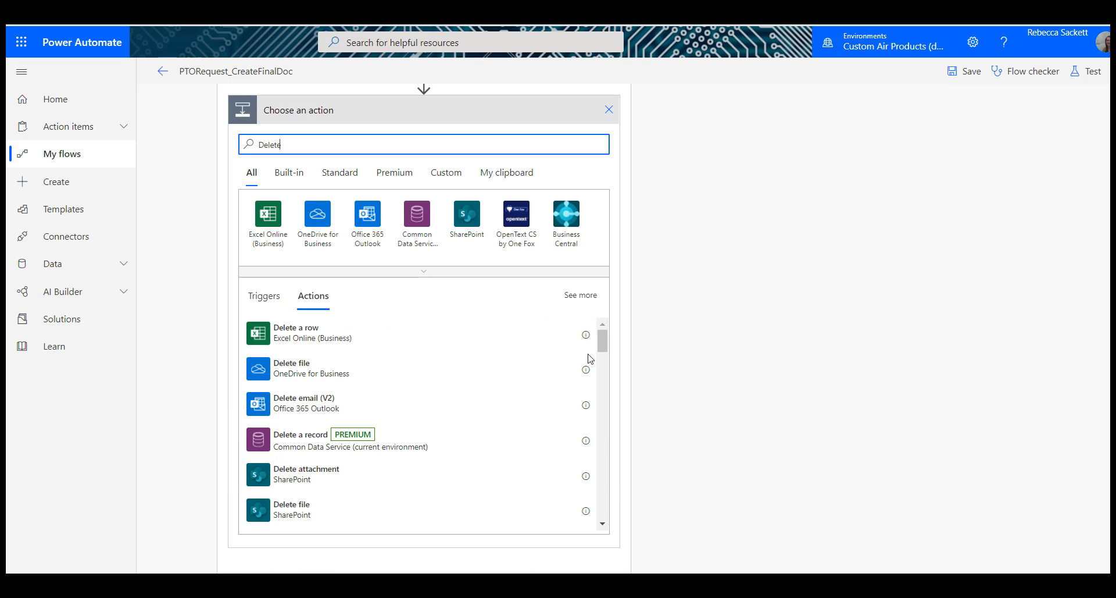
click(317, 382)
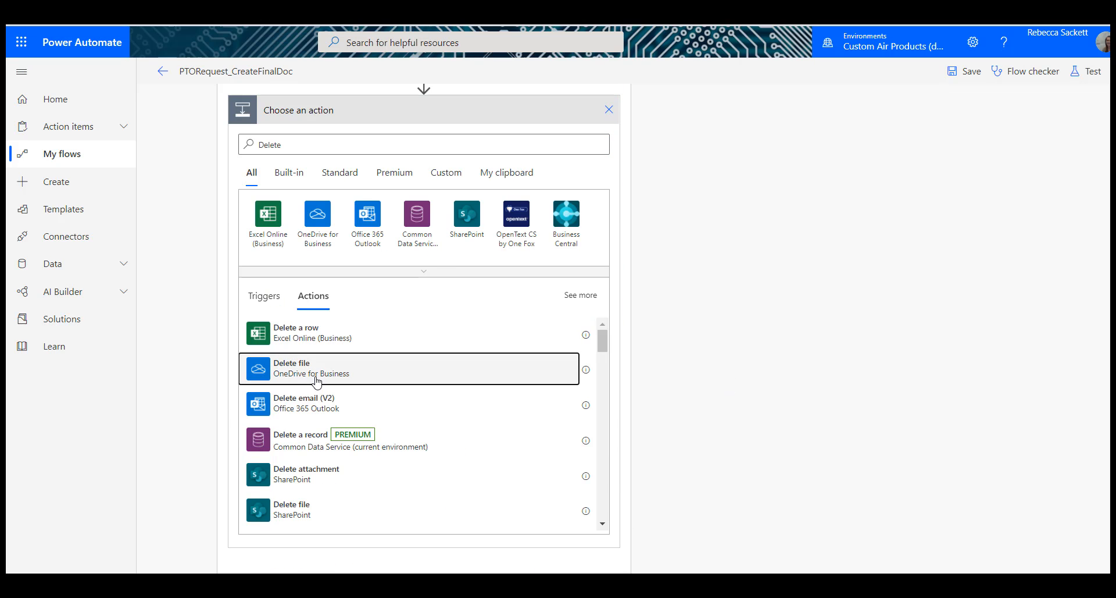
Step: Set the Delete file action's file to the Id from Create file Temp Docx
click(407, 411)
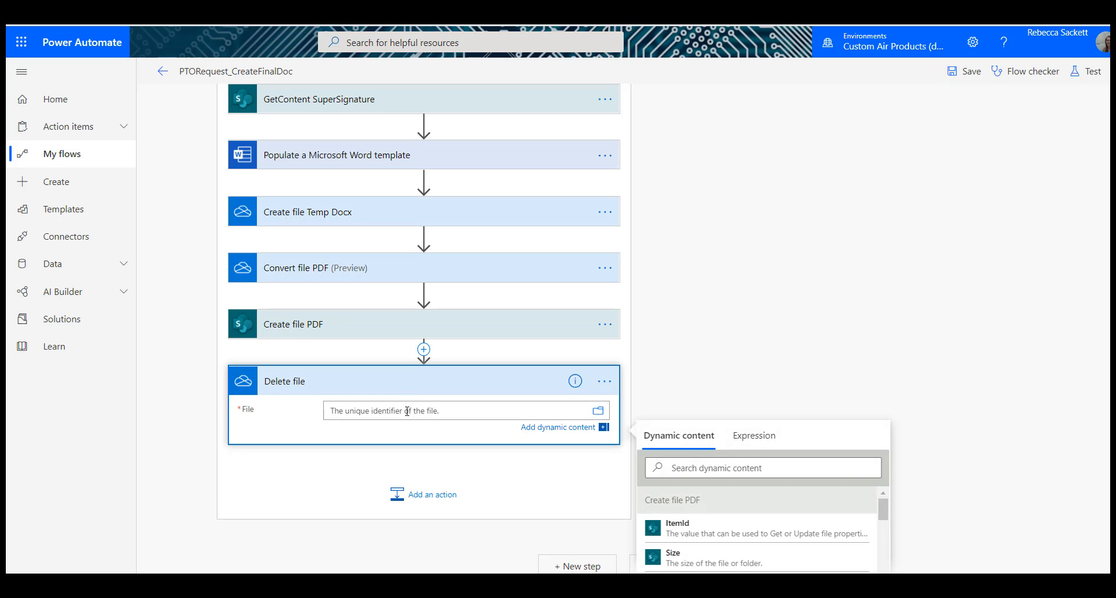
scroll(878, 259, down, 3)
click(828, 309)
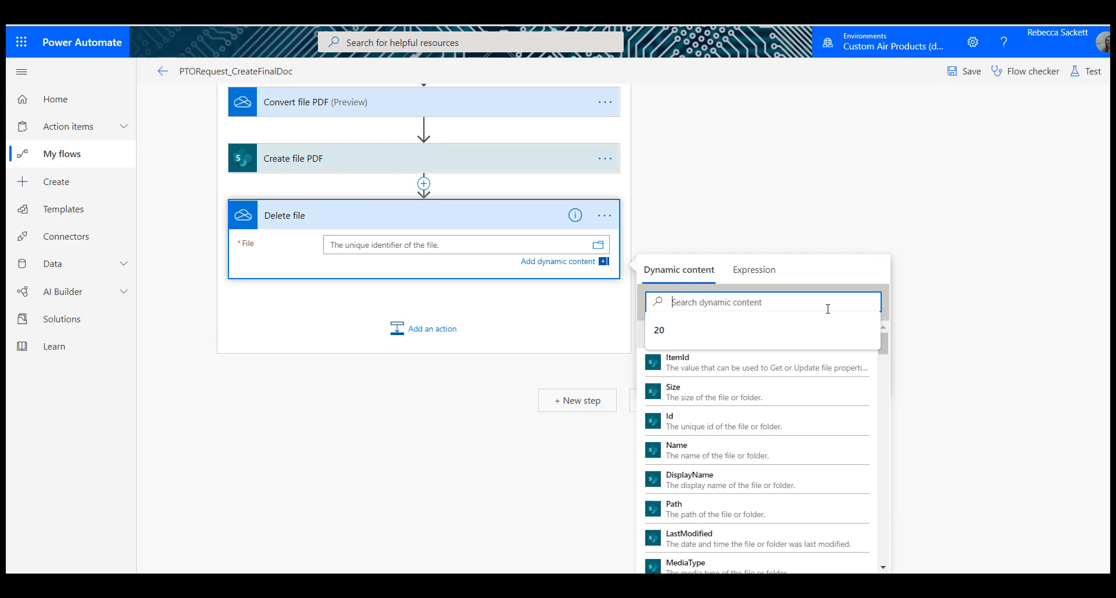
text(id)
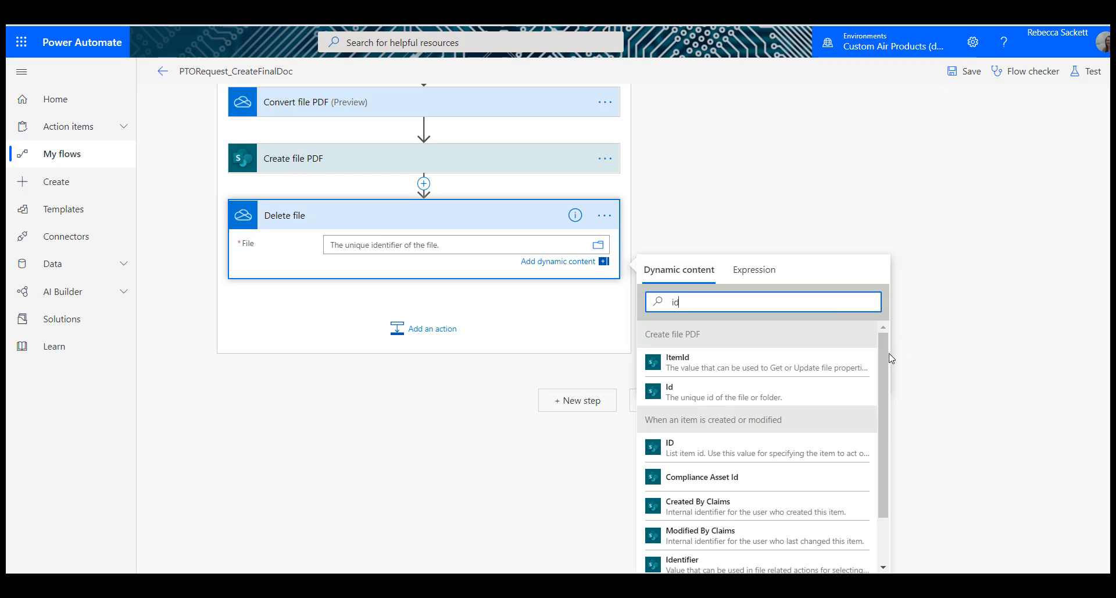
drag(884, 356, 888, 419)
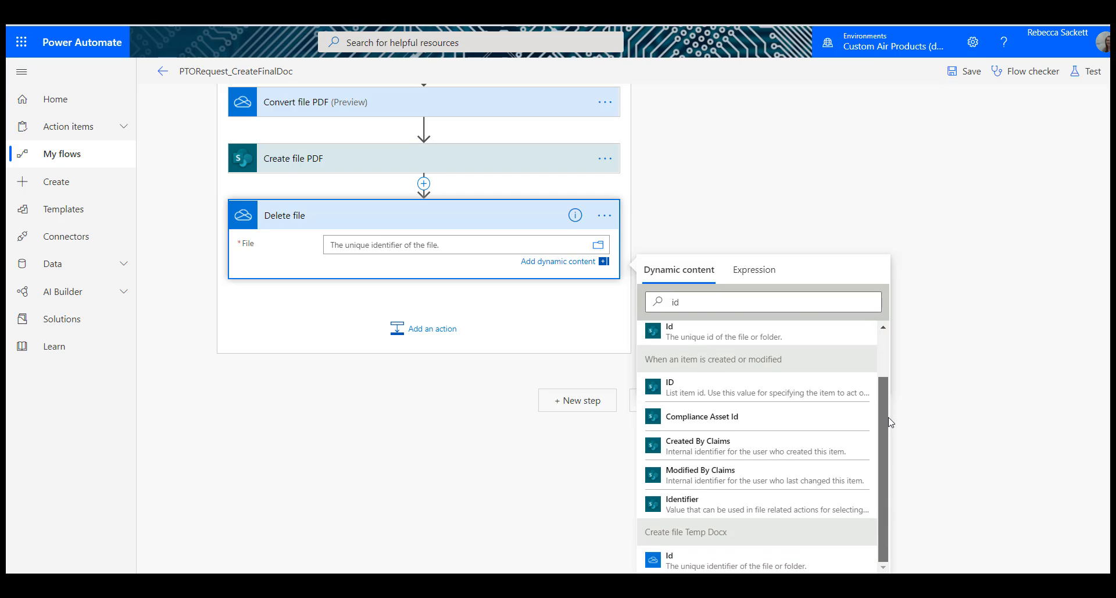
click(727, 561)
Step: Rename the Delete file action as Delete file Temp and collapse it
click(607, 215)
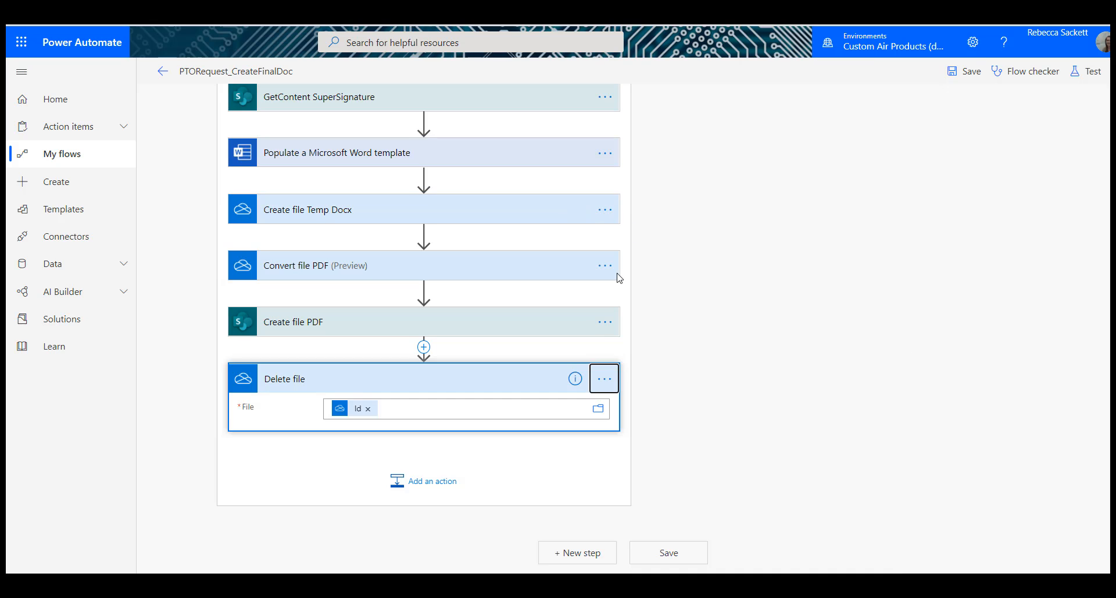
click(604, 379)
click(658, 346)
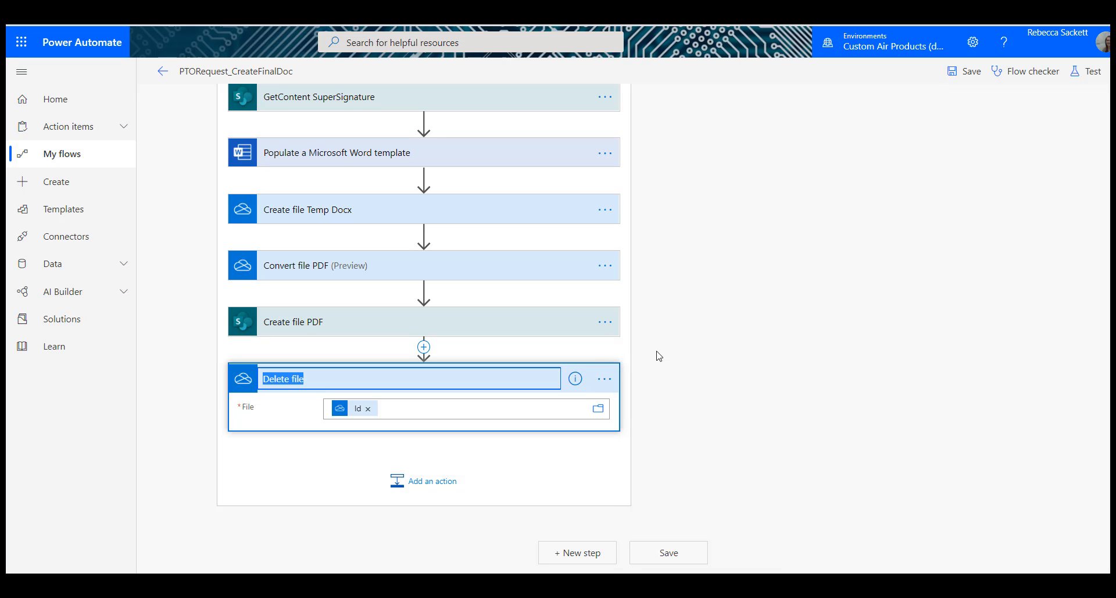
key(End)
text(Temp)
key(Return)
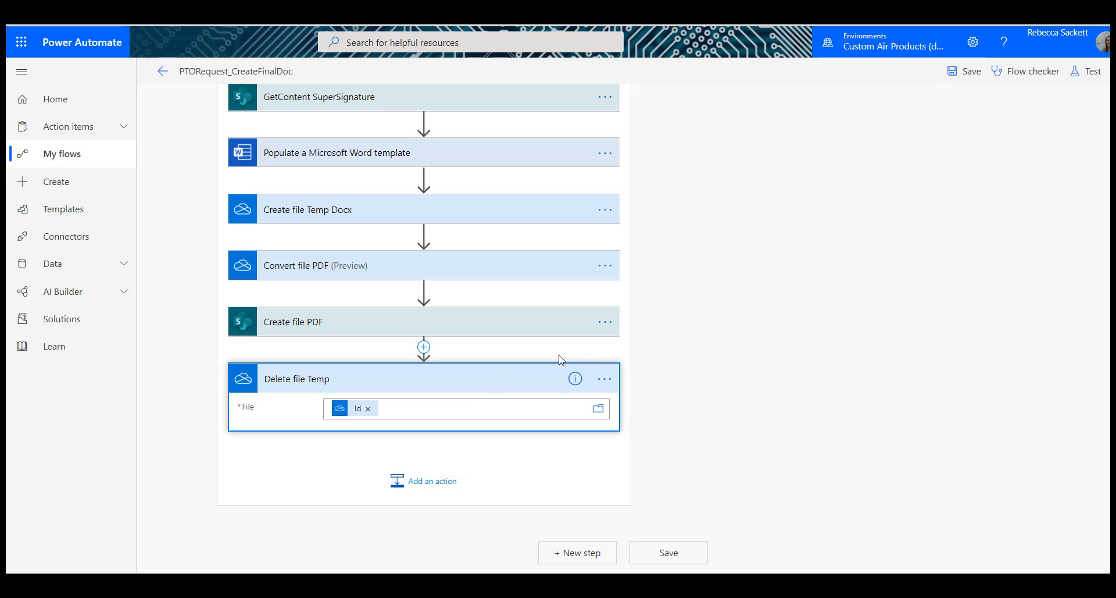
click(483, 388)
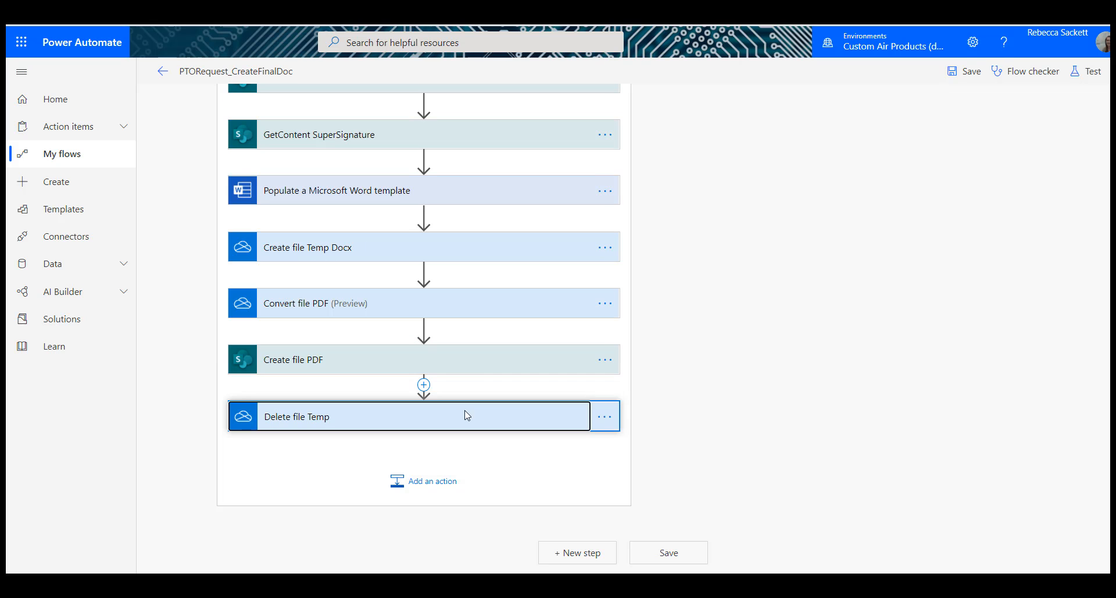
Step: Add an Office 365 Outlook Send an email (V2) action after Delete file Temp
click(401, 487)
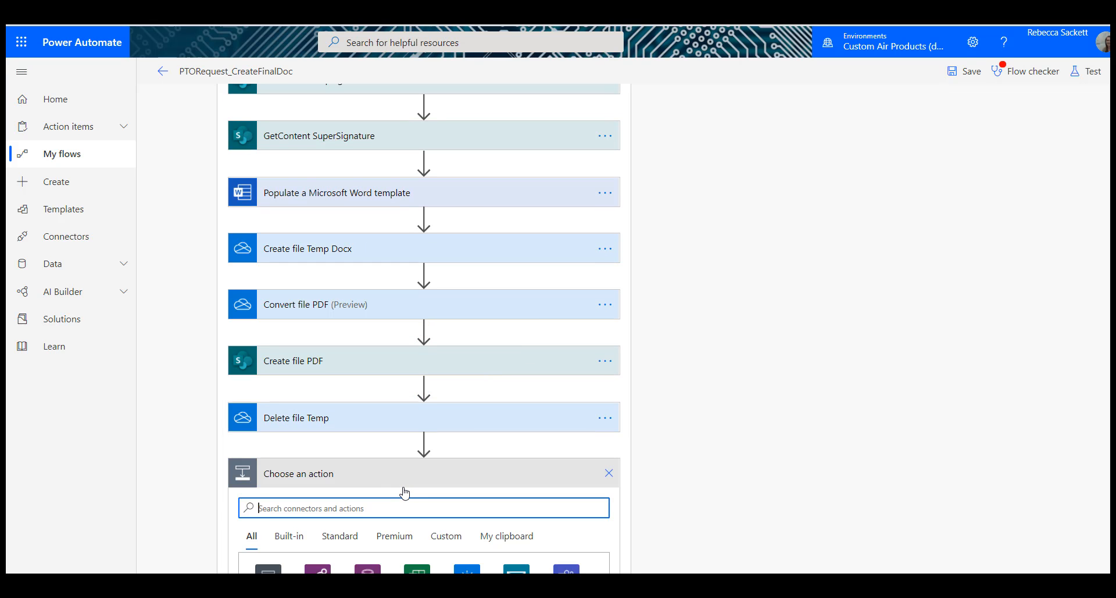
text(Send ema)
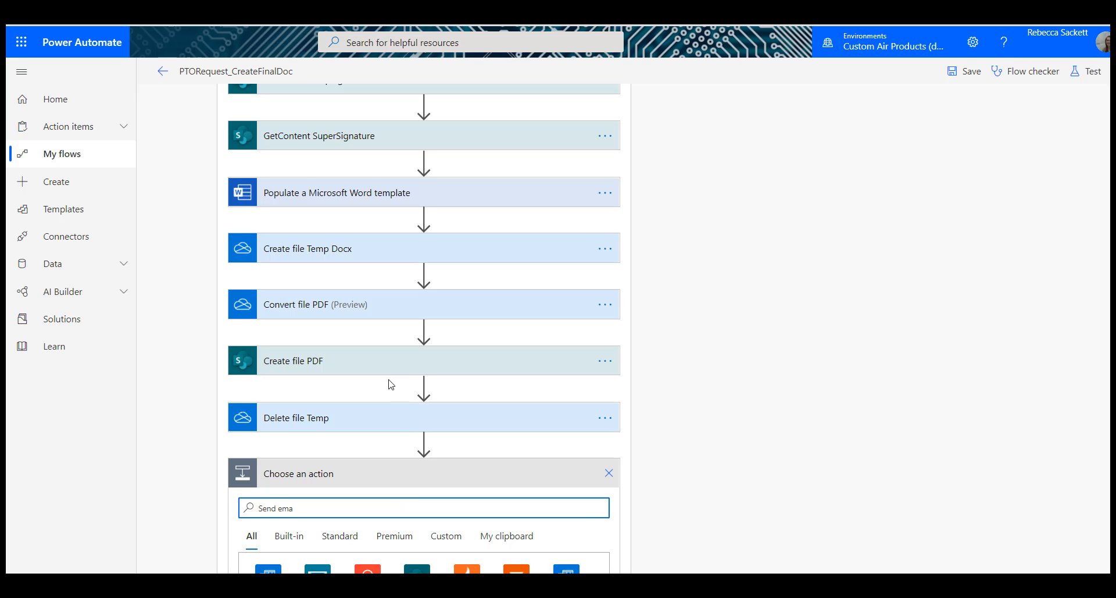
scroll(391, 384, down, 5)
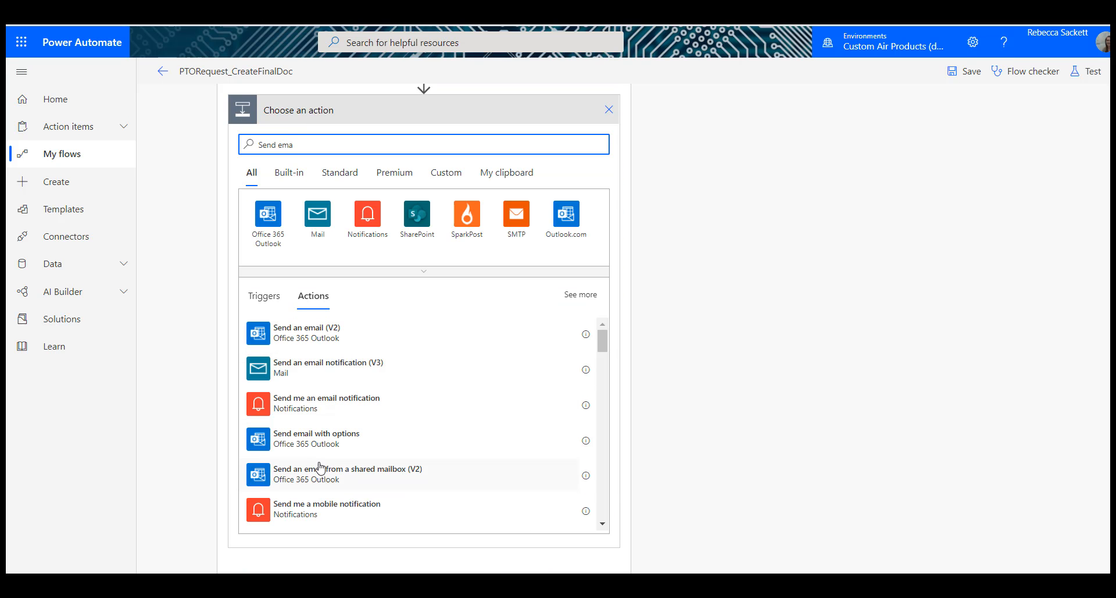
click(330, 335)
click(330, 336)
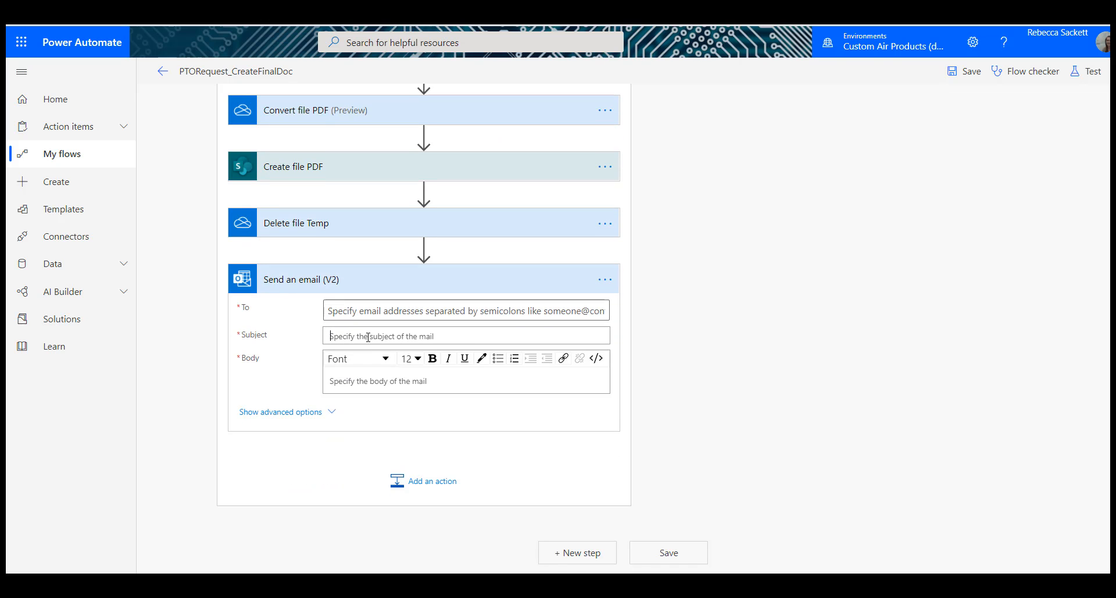
Step: Set the email's subject to "Approved PTO Request"
click(368, 337)
text(Appr)
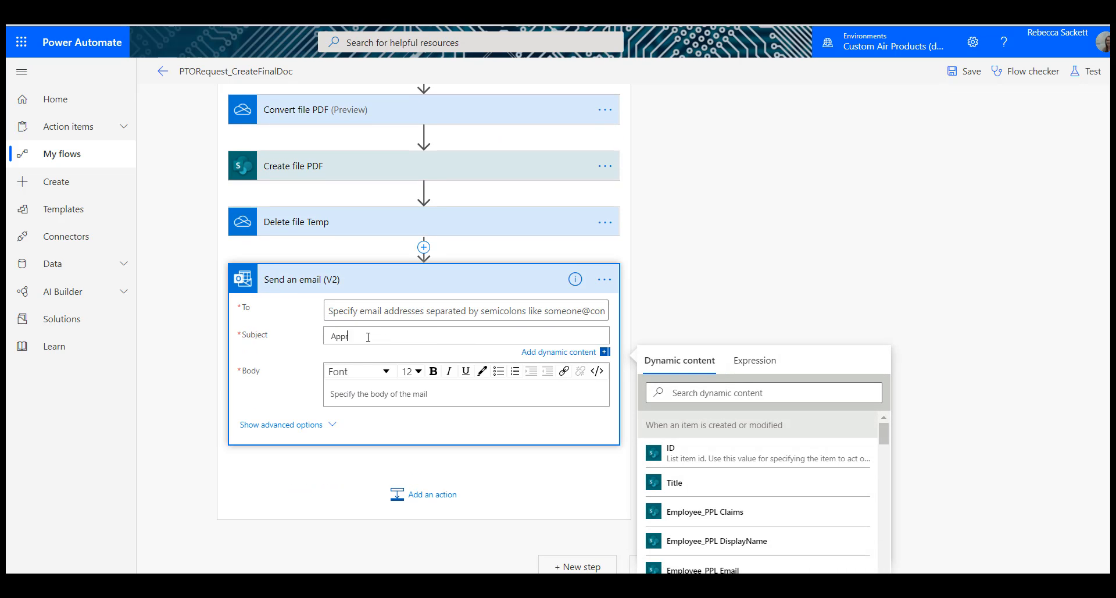
text(oved PTO Request)
Step: Write the email body as "Employee Name:" followed by the Employee_PPL DisplayName value, with "Please see attached" on a new line
click(374, 395)
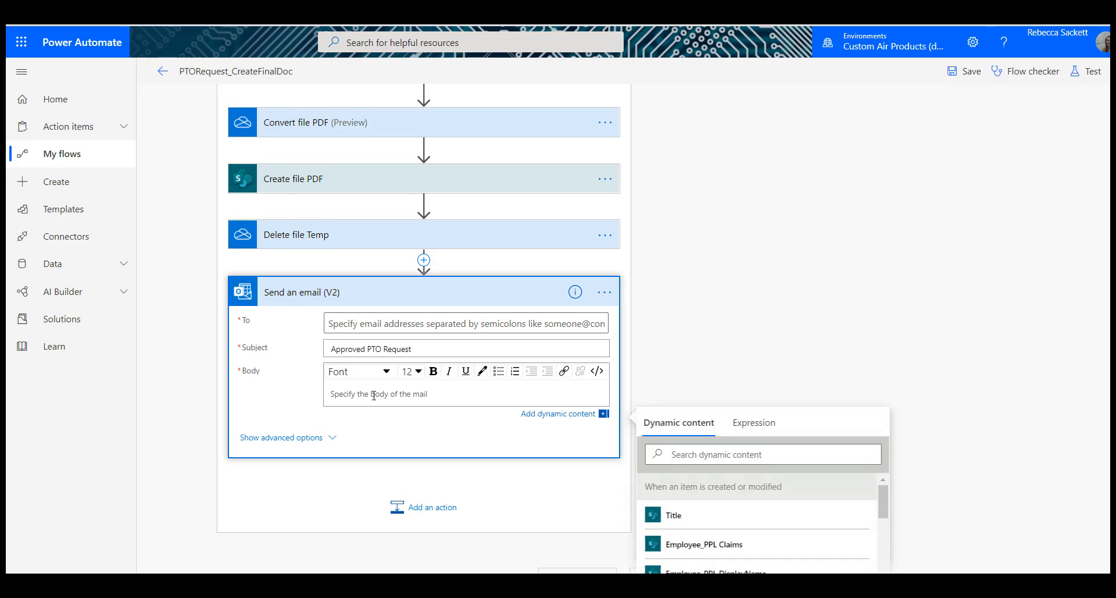
text(Employee Name:)
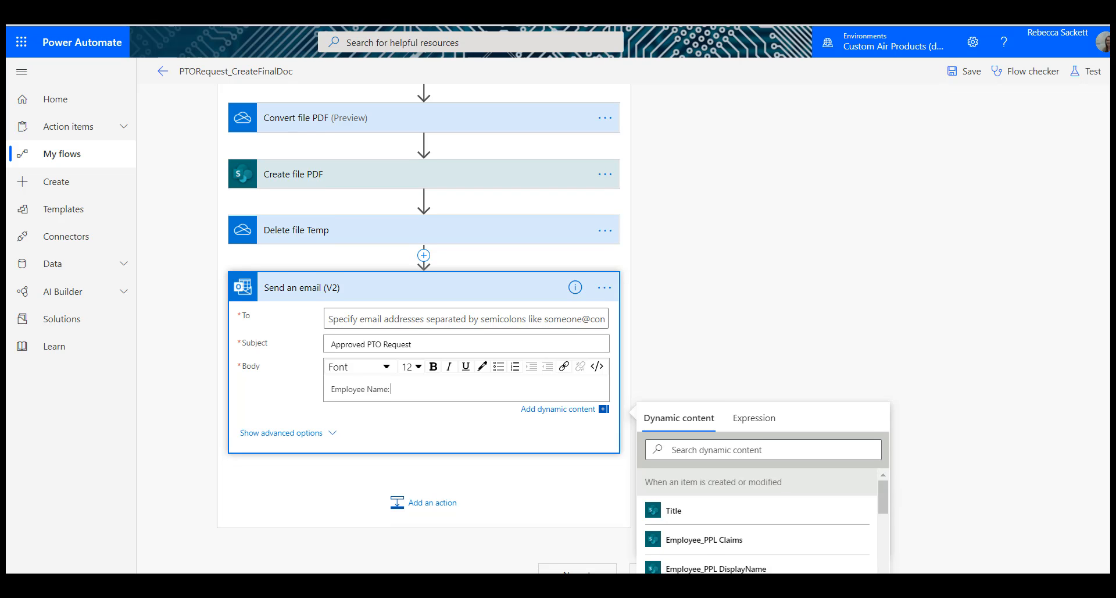
scroll(1016, 499, down, 2)
click(750, 463)
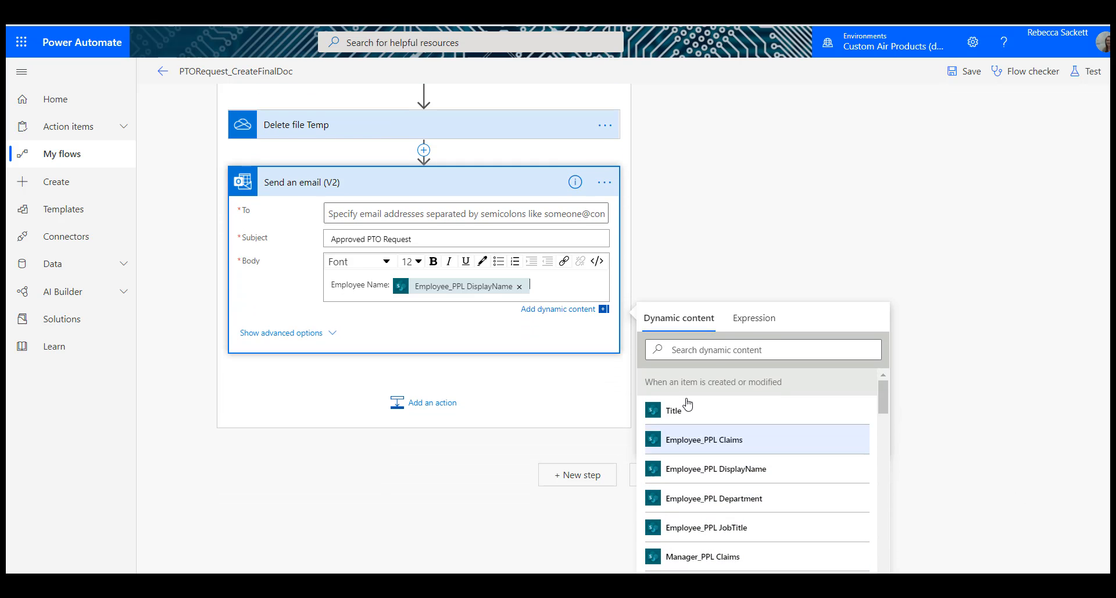
key(Return)
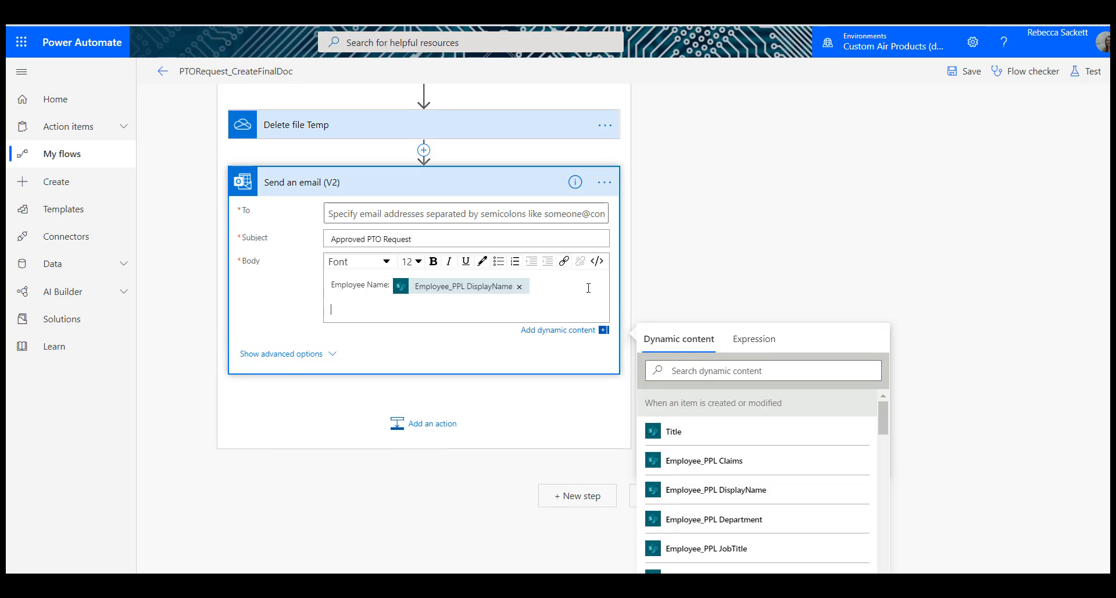
text(Please see attached)
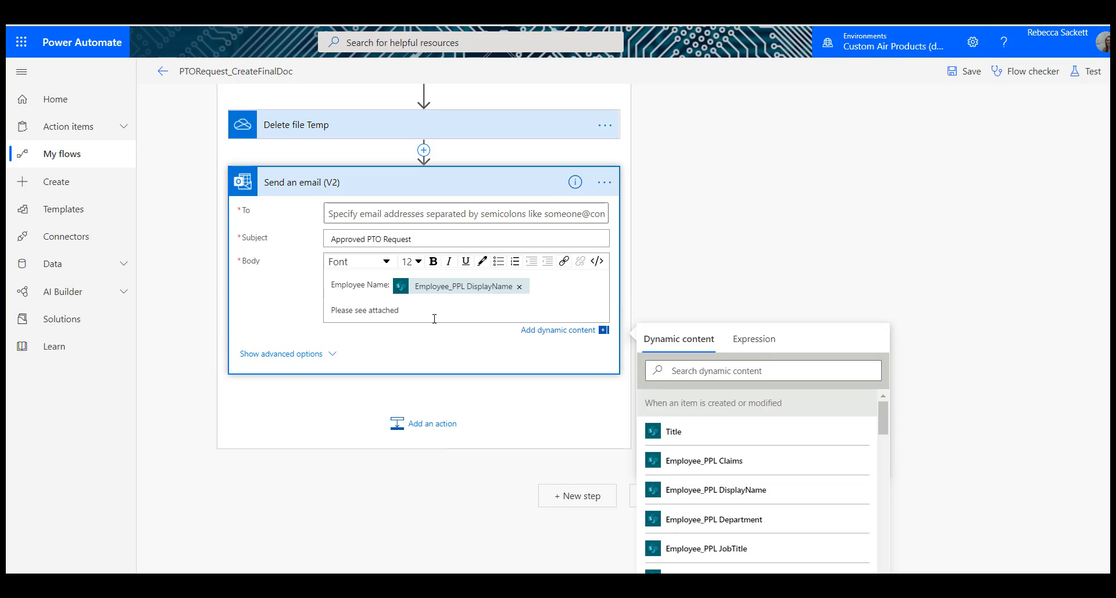
Step: Add an email attachment using the File name and File content from Convert file PDF as its name and content
click(307, 355)
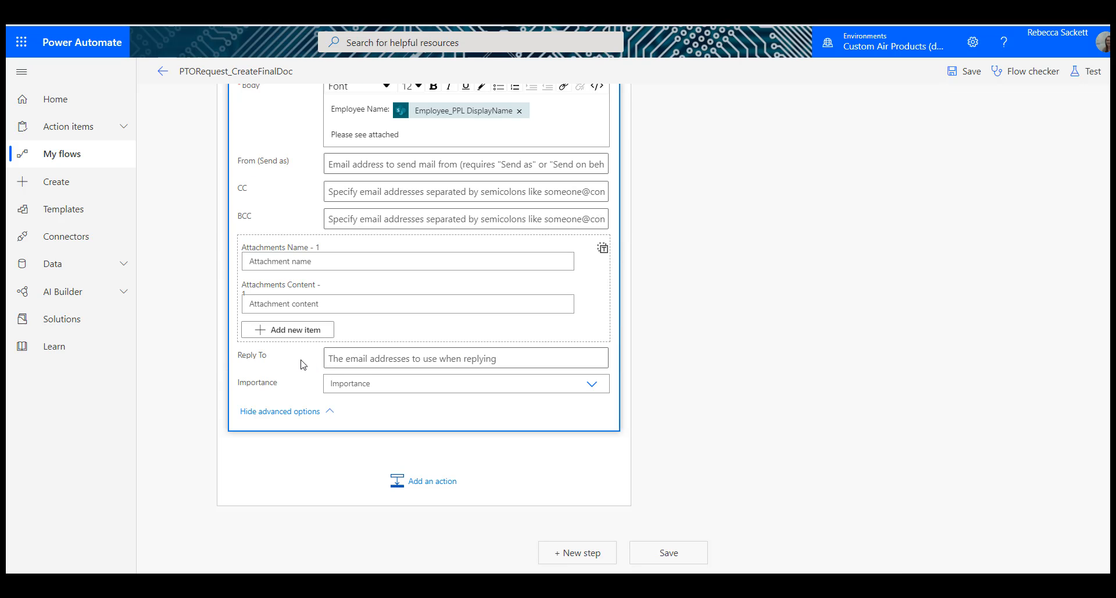
click(464, 266)
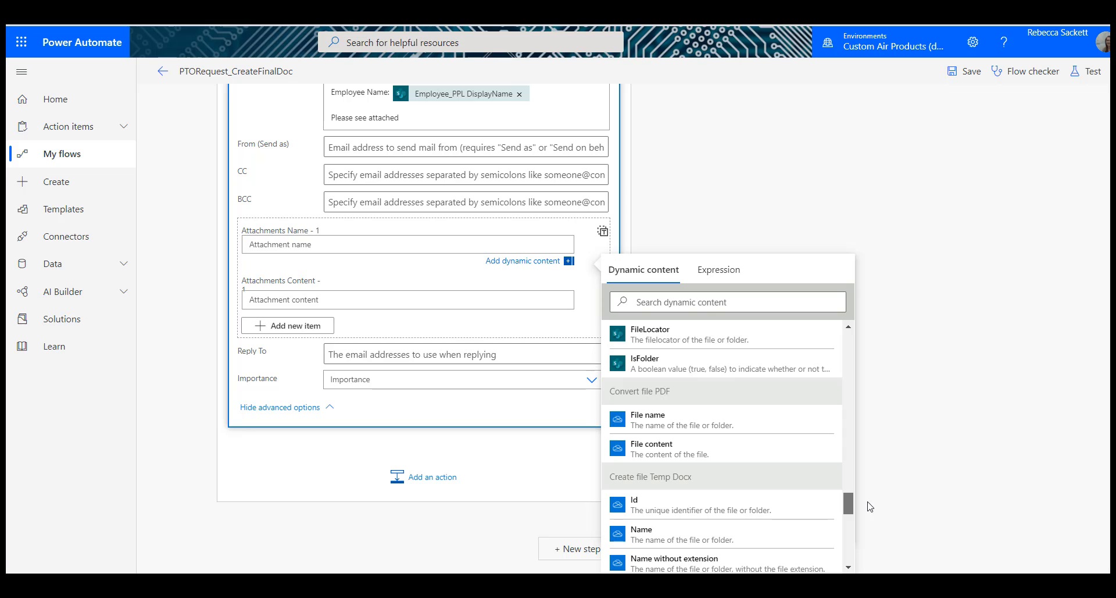
click(705, 422)
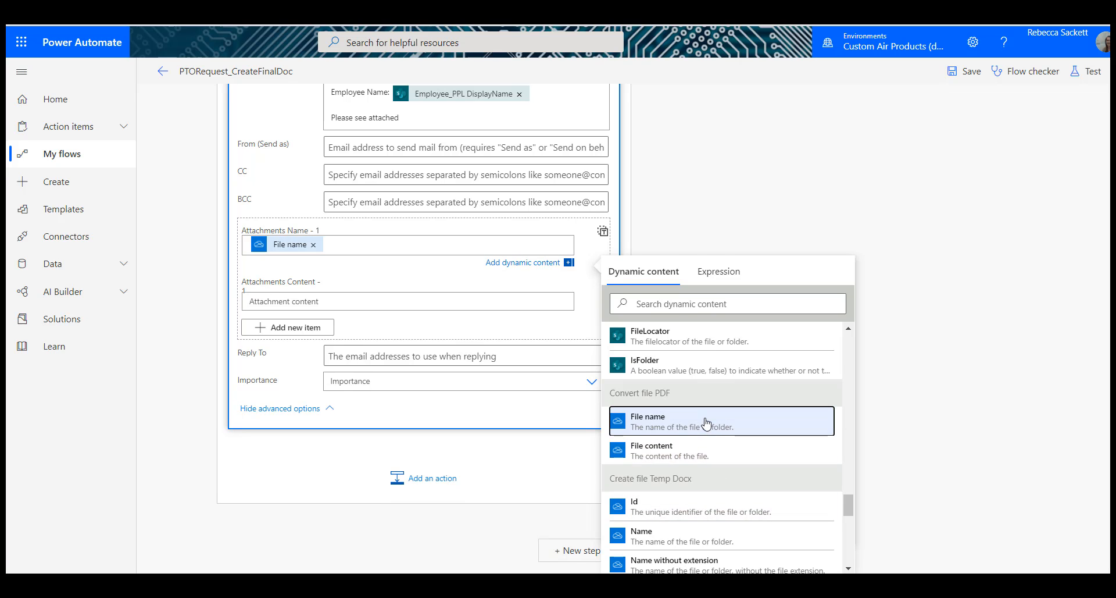
click(413, 301)
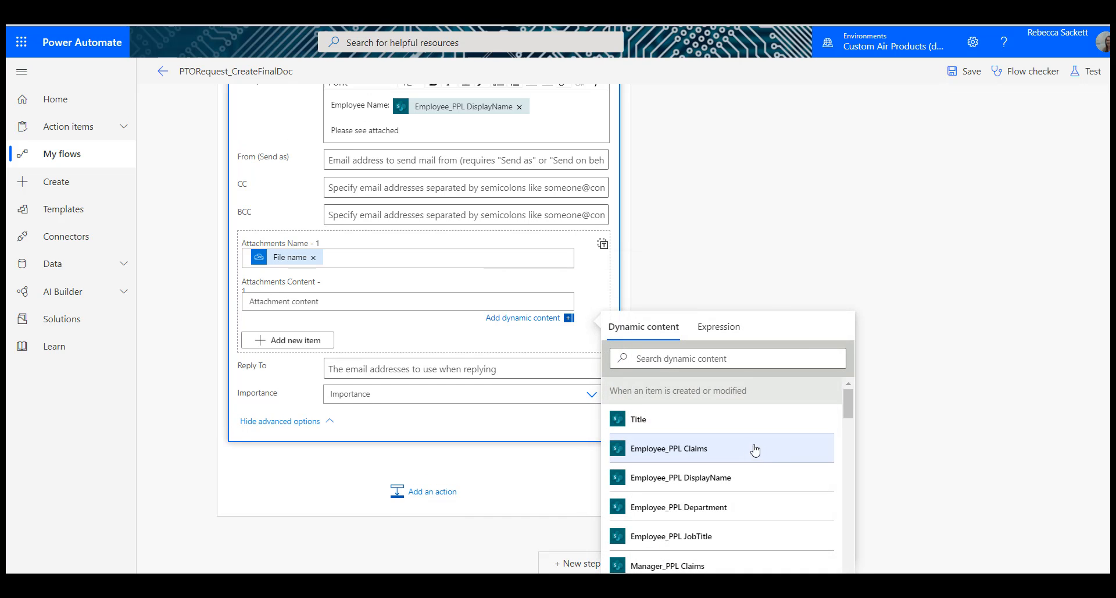
drag(850, 401, 843, 549)
click(719, 516)
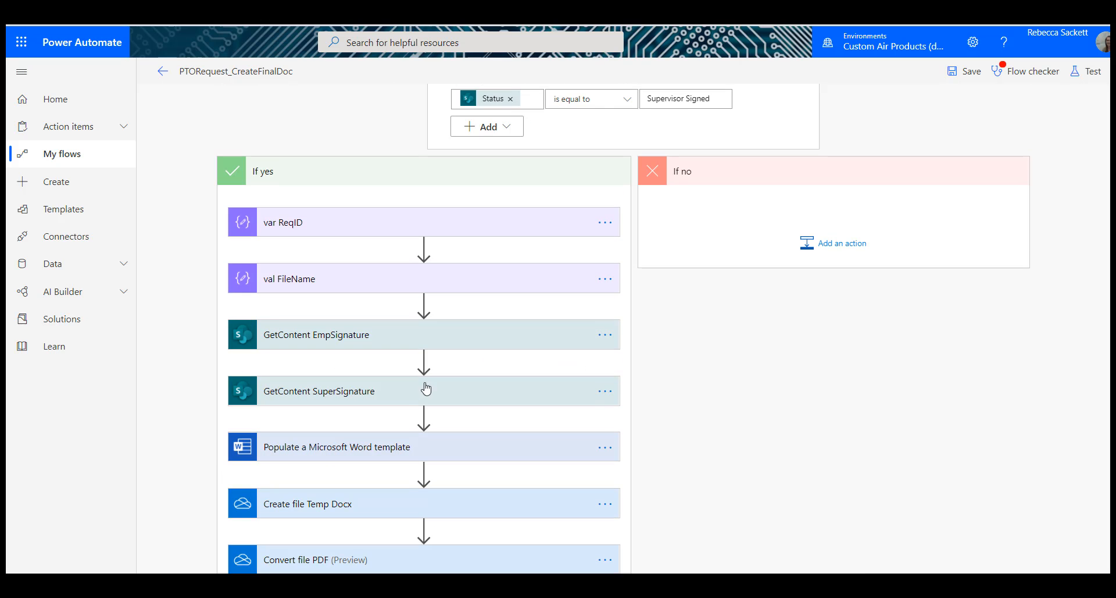
Step: Collapse the Send an email (V2) action and move Delete file Temp below it
scroll(500, 343, down, 5)
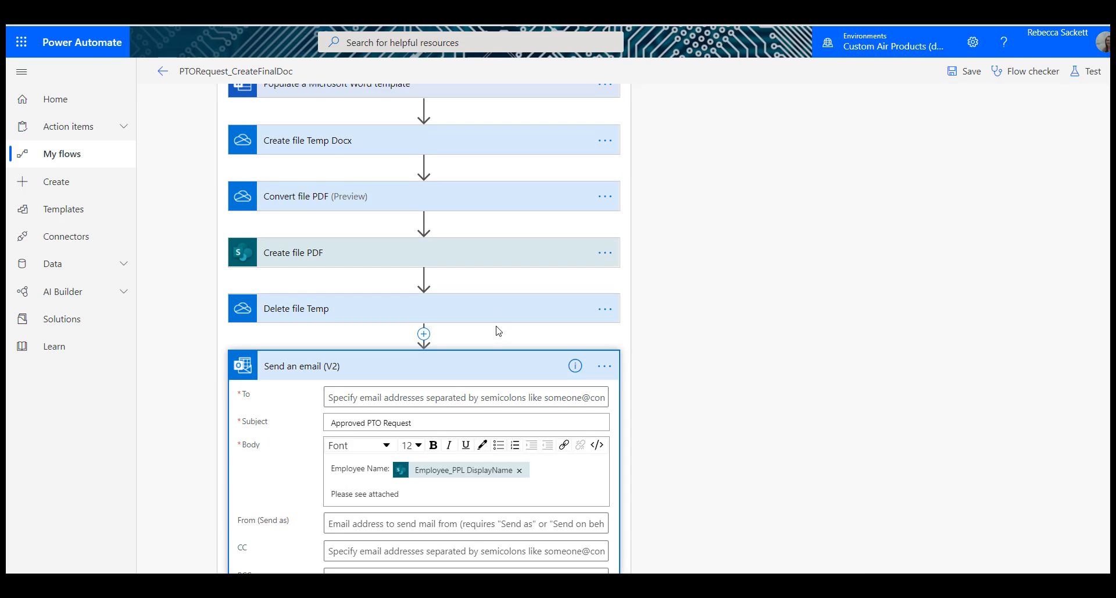
click(468, 367)
drag(477, 352, 453, 458)
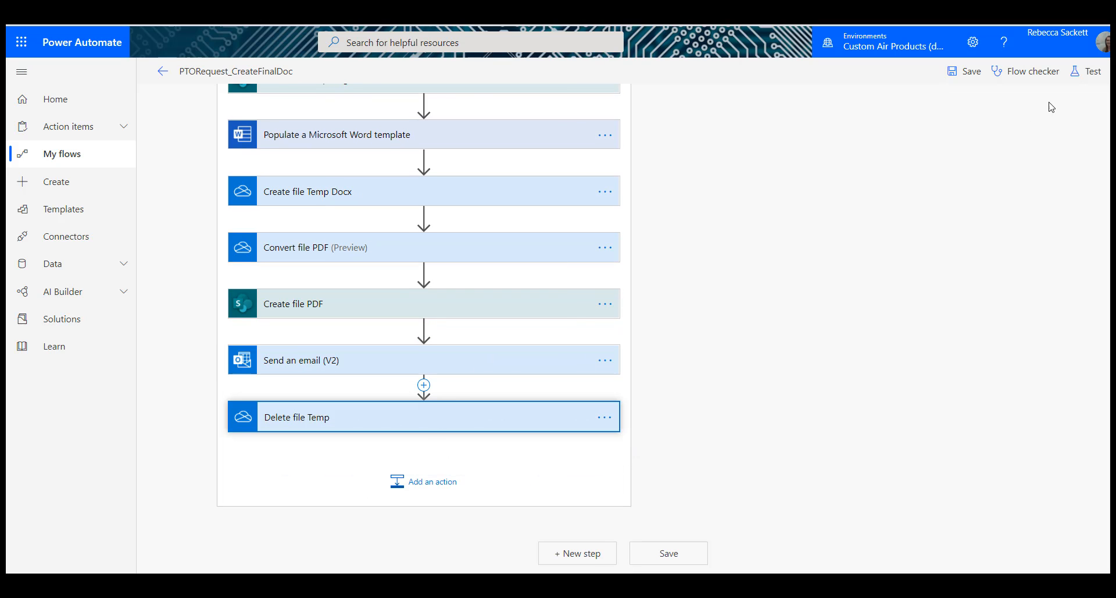
Step: Address the email to the matching suggested person and save the flow
click(955, 79)
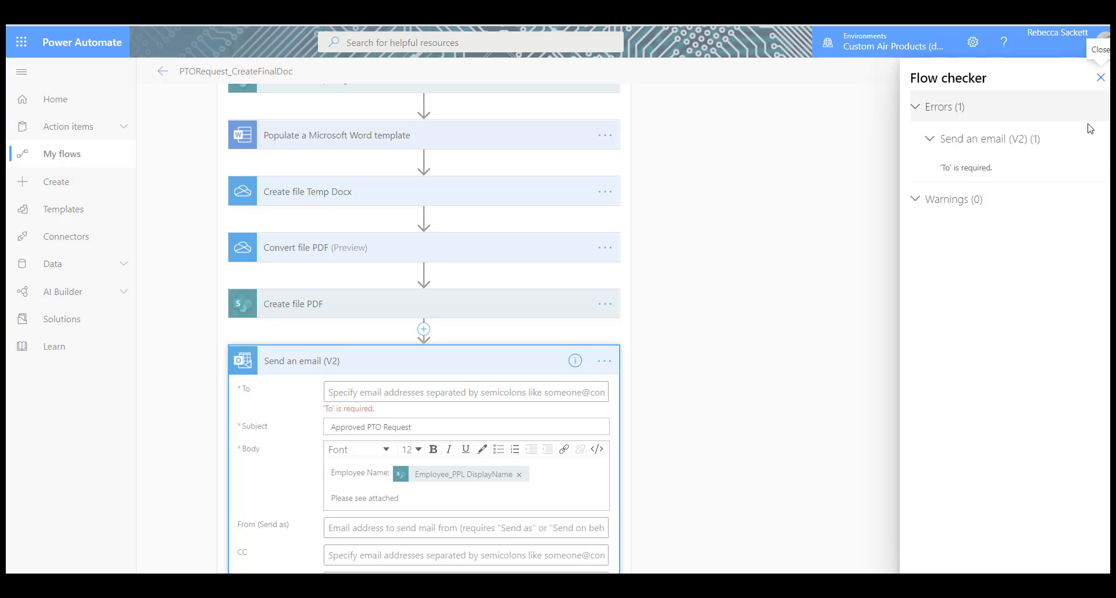
click(1101, 77)
click(477, 387)
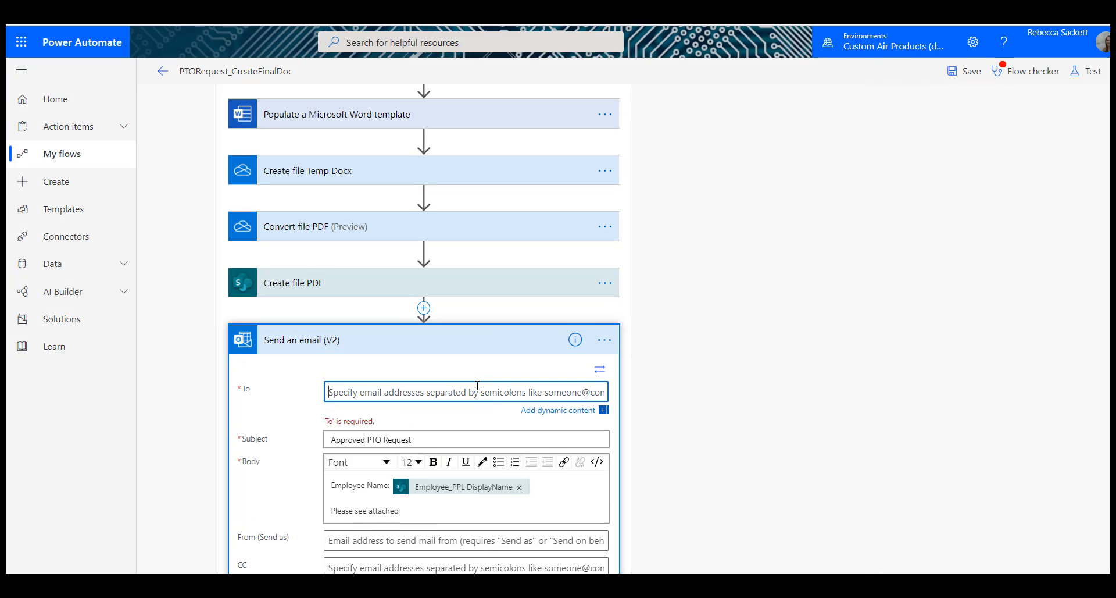
text(reb)
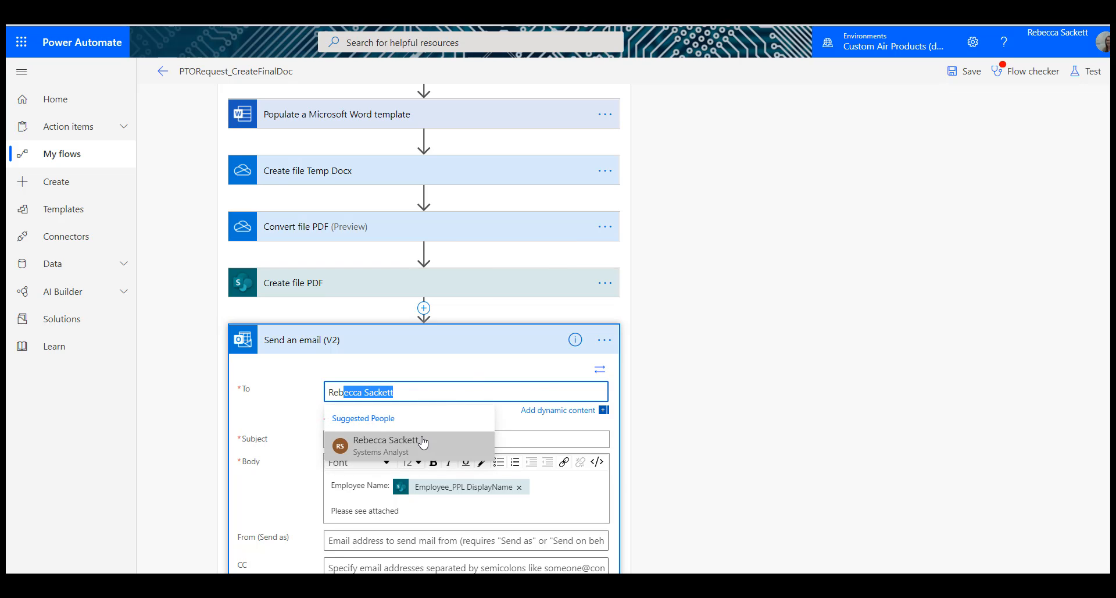
click(420, 443)
click(965, 72)
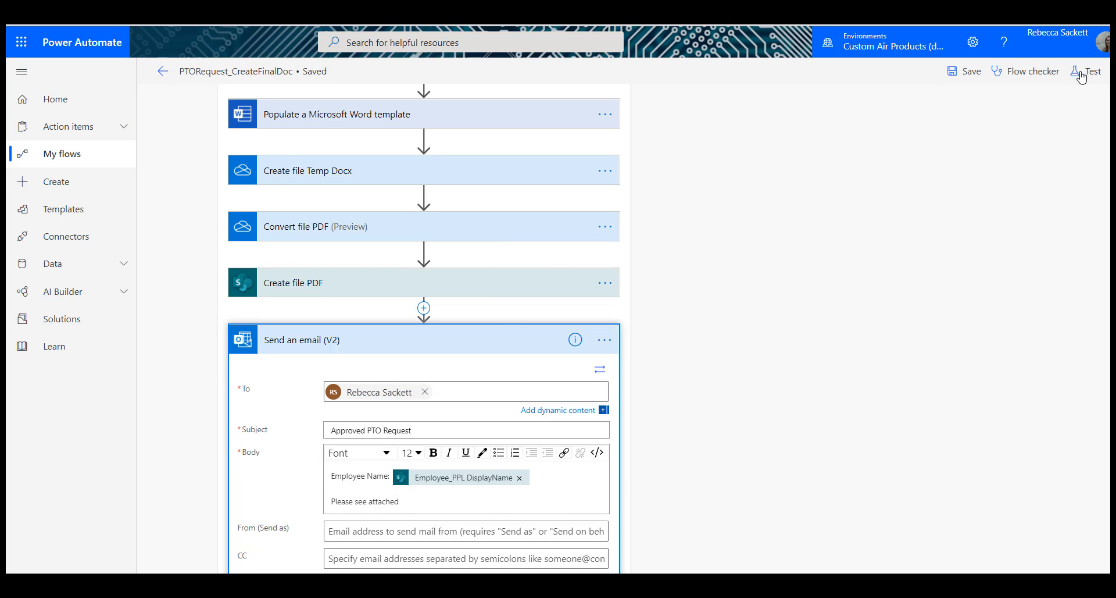
Step: Test the flow using data from the most recent successful previous run
click(1086, 72)
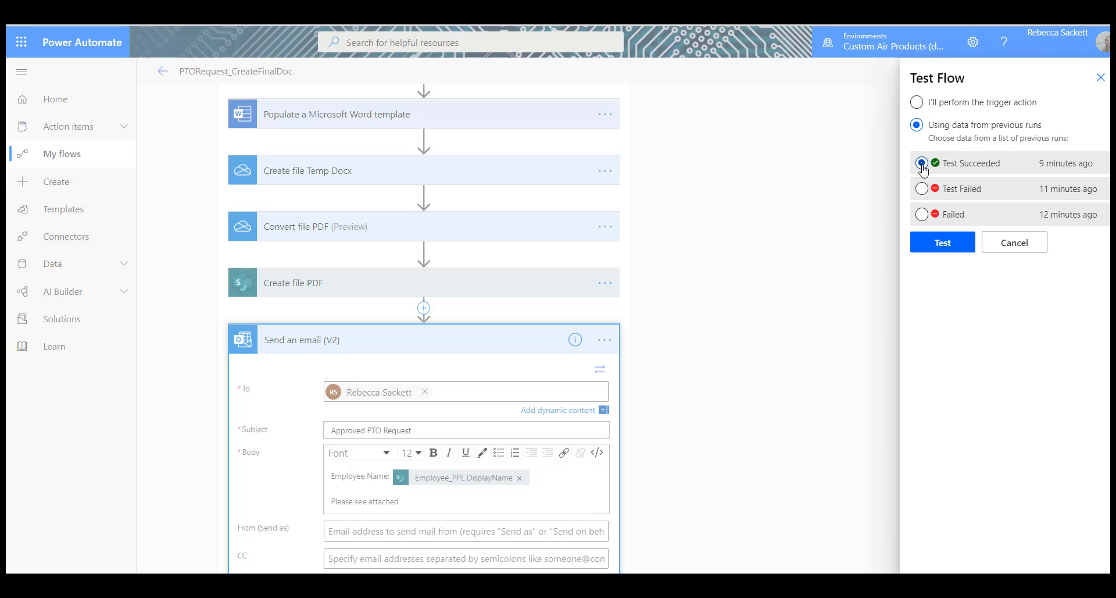
click(922, 164)
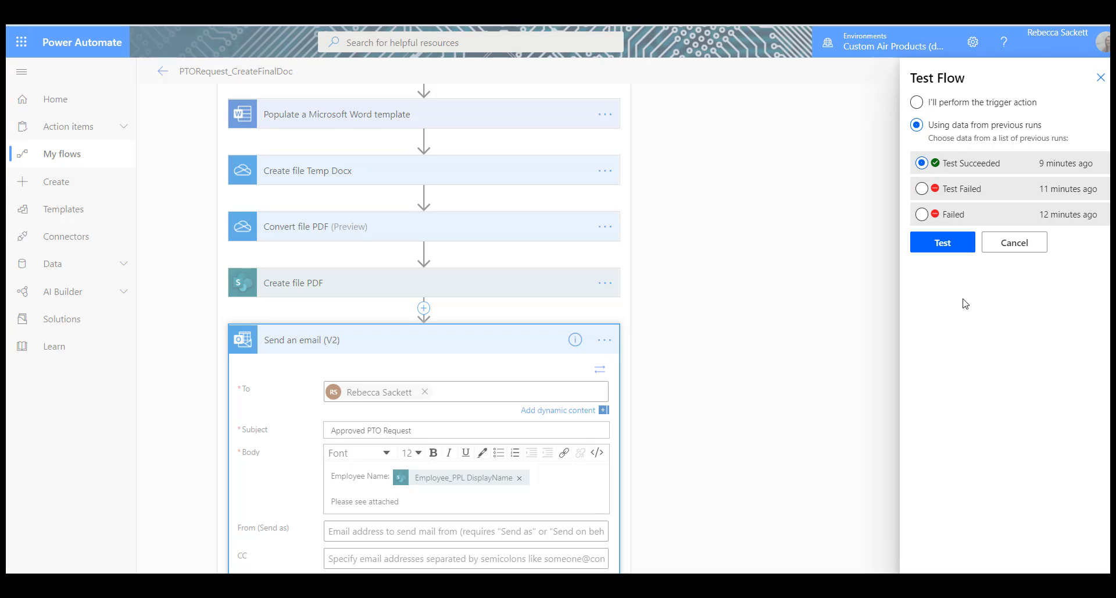
click(942, 244)
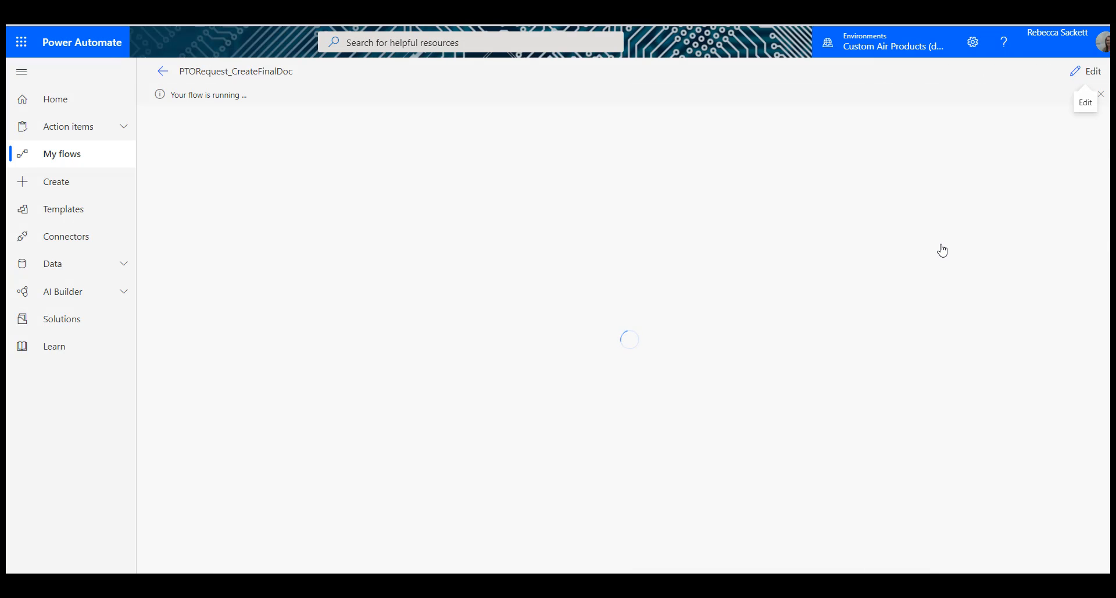
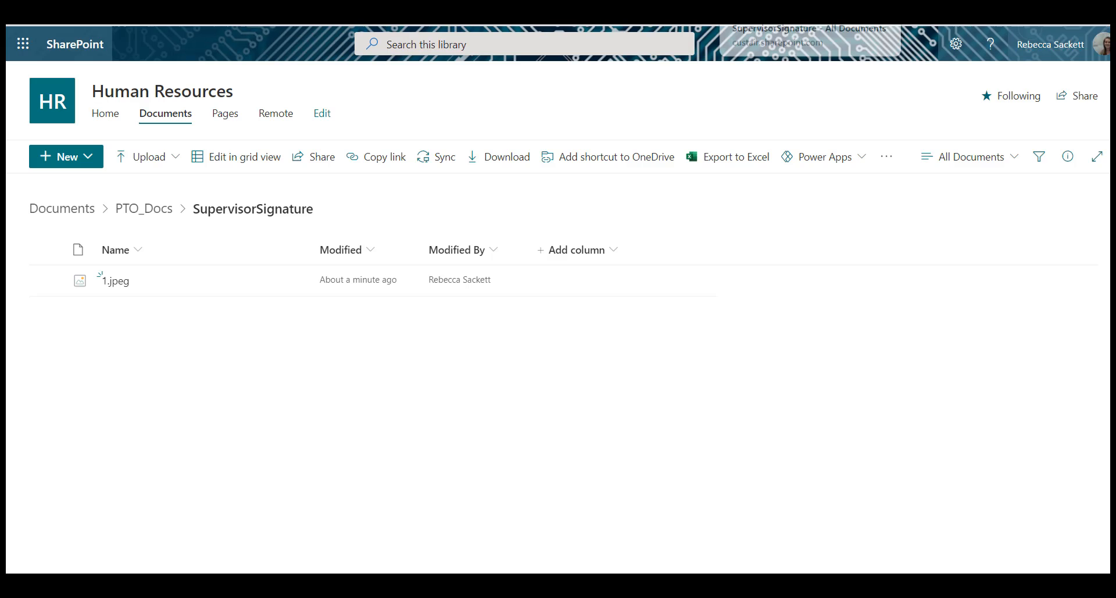
Step: Open 1.pdf from the FinalRequest folder in PTO_Docs to inspect the generated PTO request
click(155, 209)
click(142, 312)
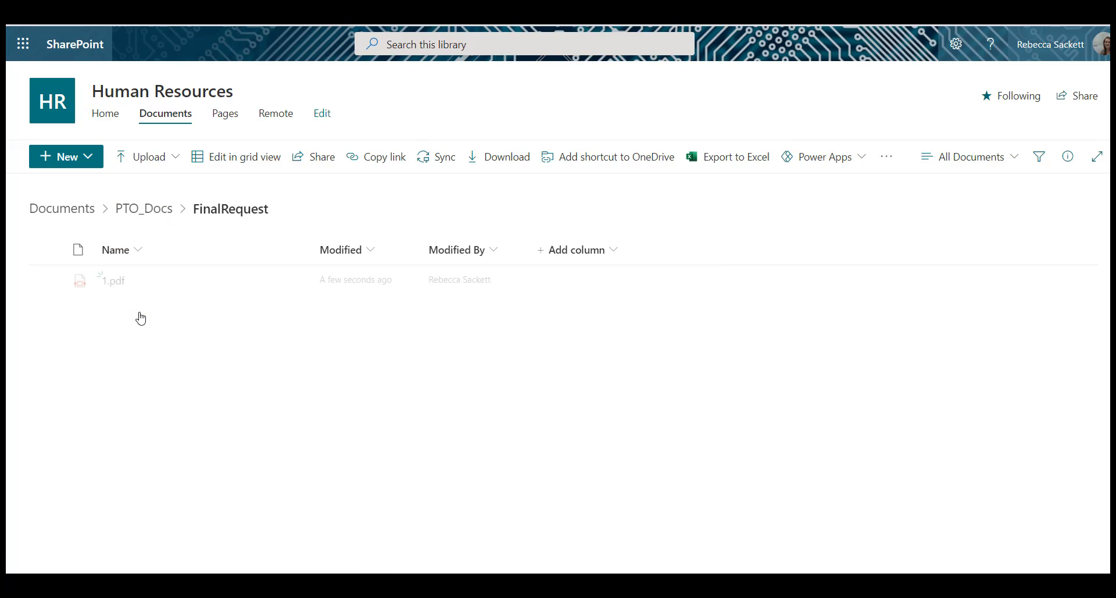
click(121, 284)
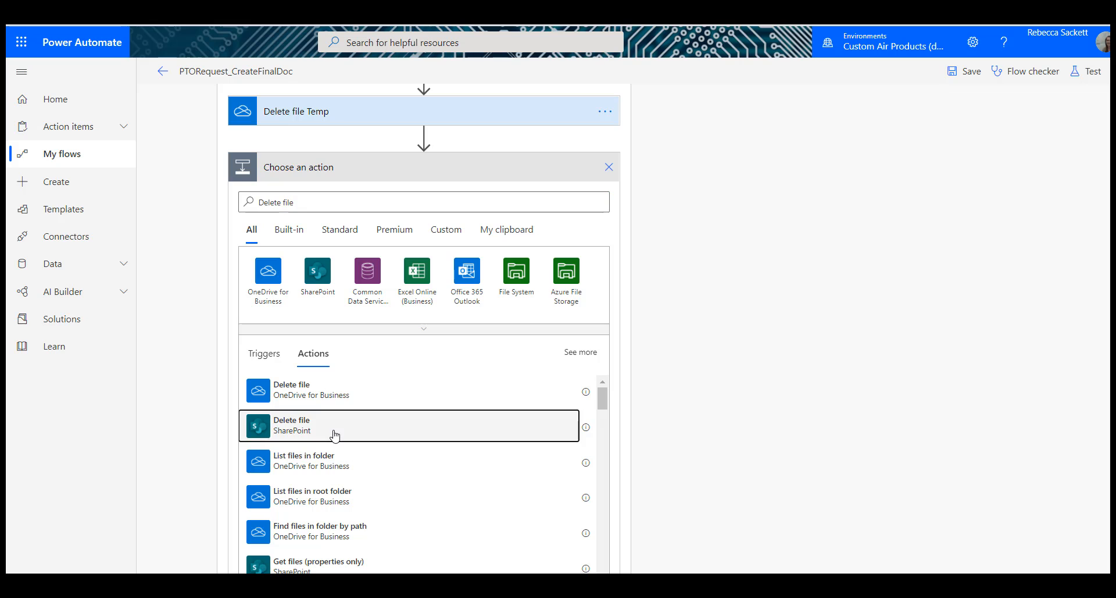
Step: Switch to Power Automate and add a SharePoint Delete file action below Delete file Temp, using the Human Resources site as its address
click(334, 431)
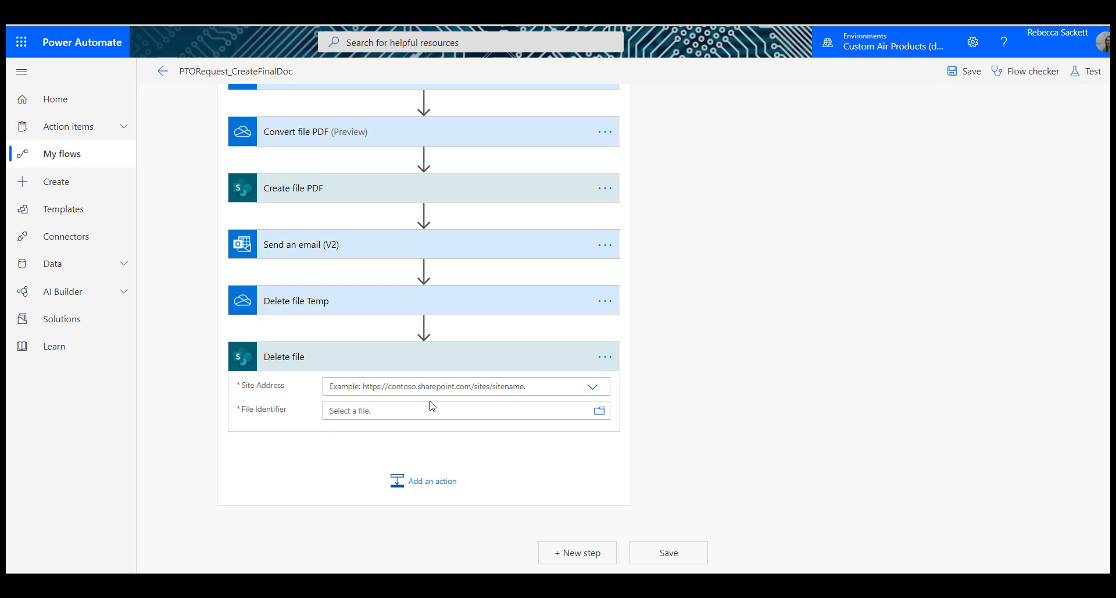
click(592, 387)
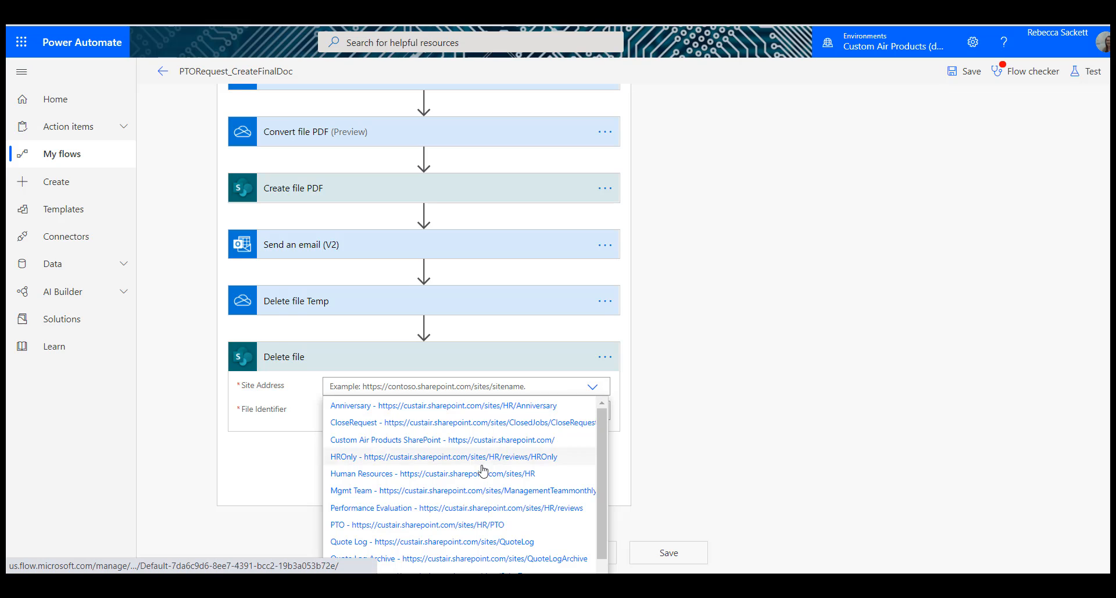
click(476, 474)
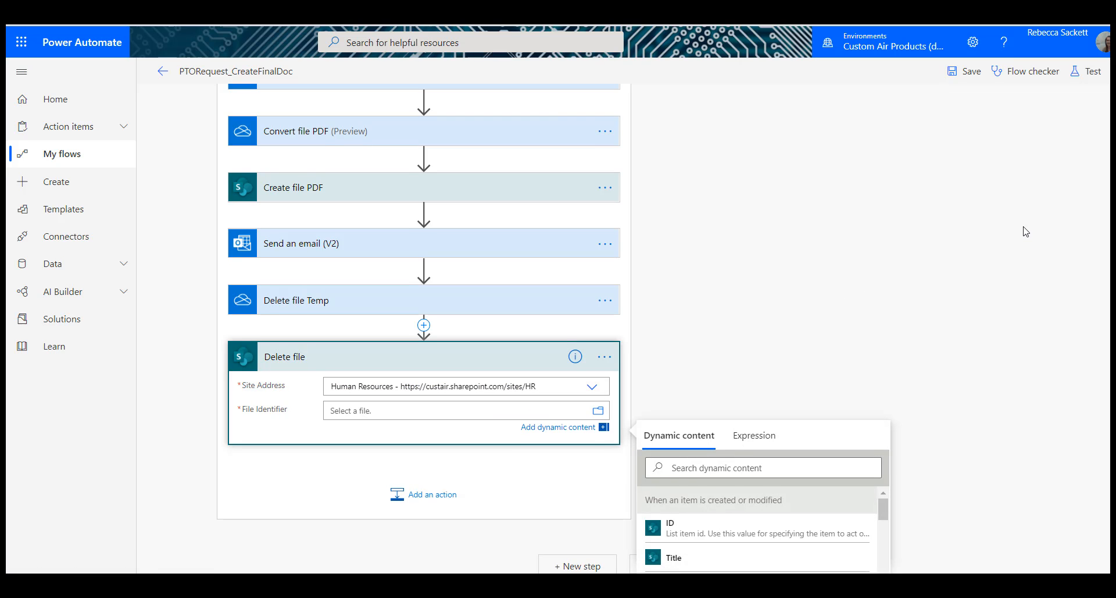
Step: Replace the Delete file action's File Identifier with the one copied from GetContent EmpSignature, %2FShared%20Documents%2FPTO_Docs%2FEmployeeSignatures%2F plus the val FileName Outputs
scroll(1026, 232, down, 3)
scroll(490, 441, up, 15)
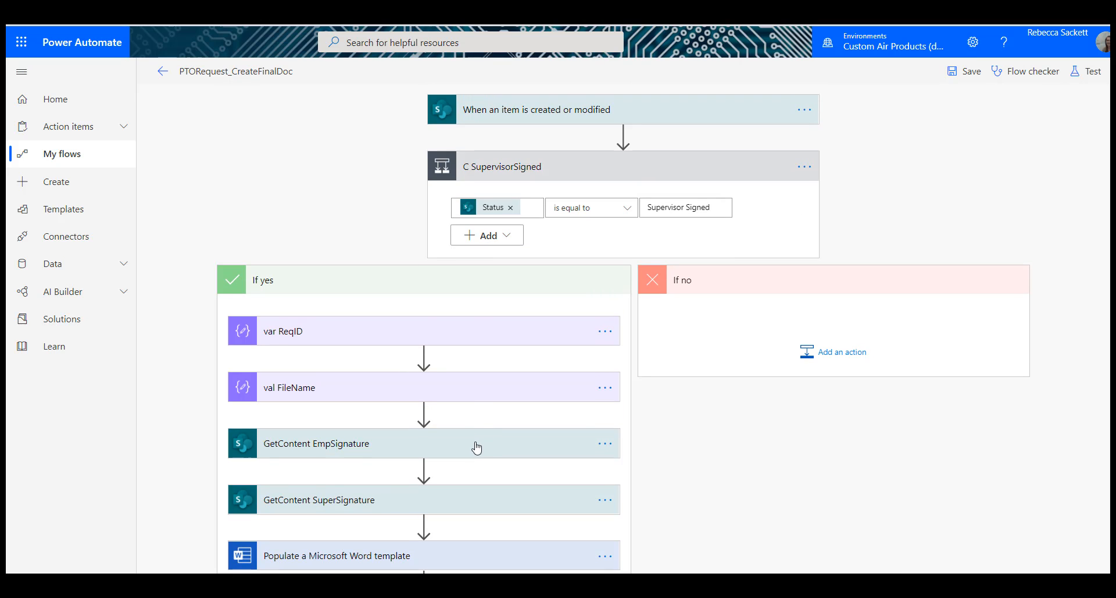
click(476, 447)
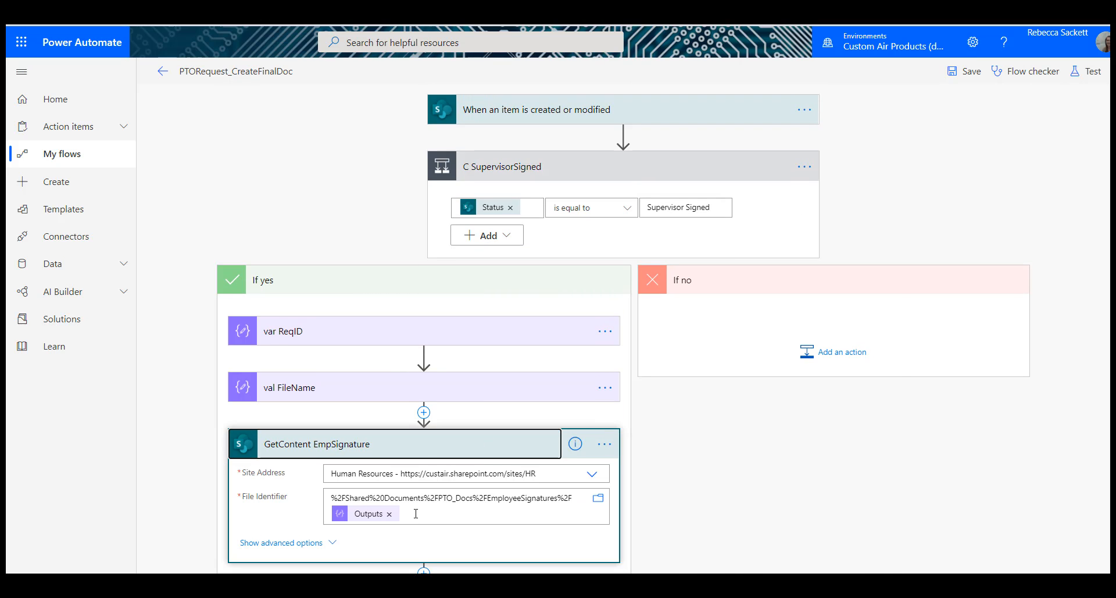
triple_click(416, 513)
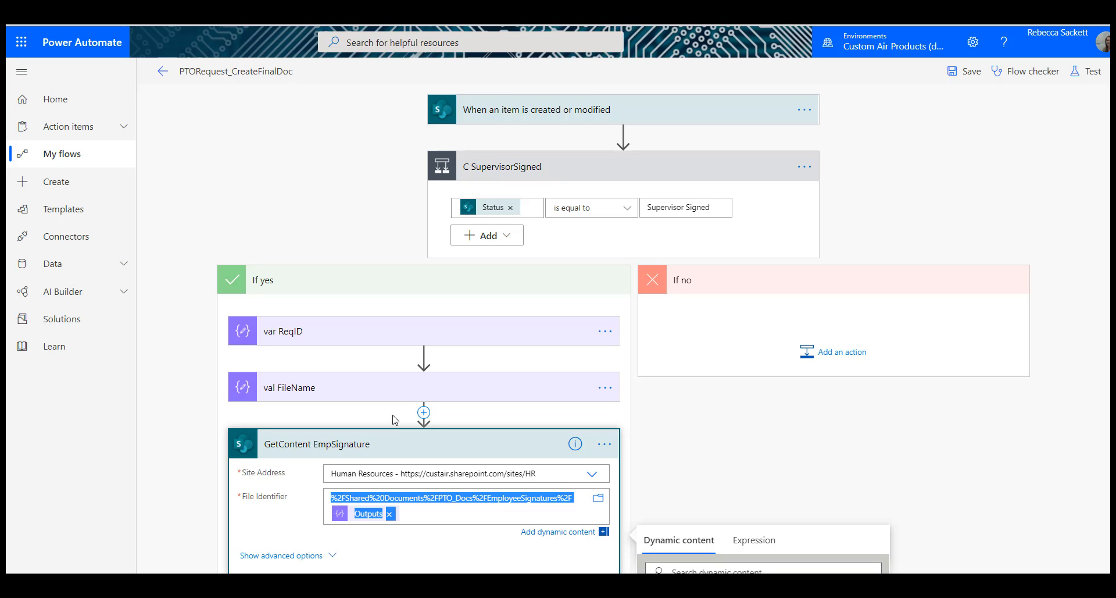
scroll(498, 406, down, 10)
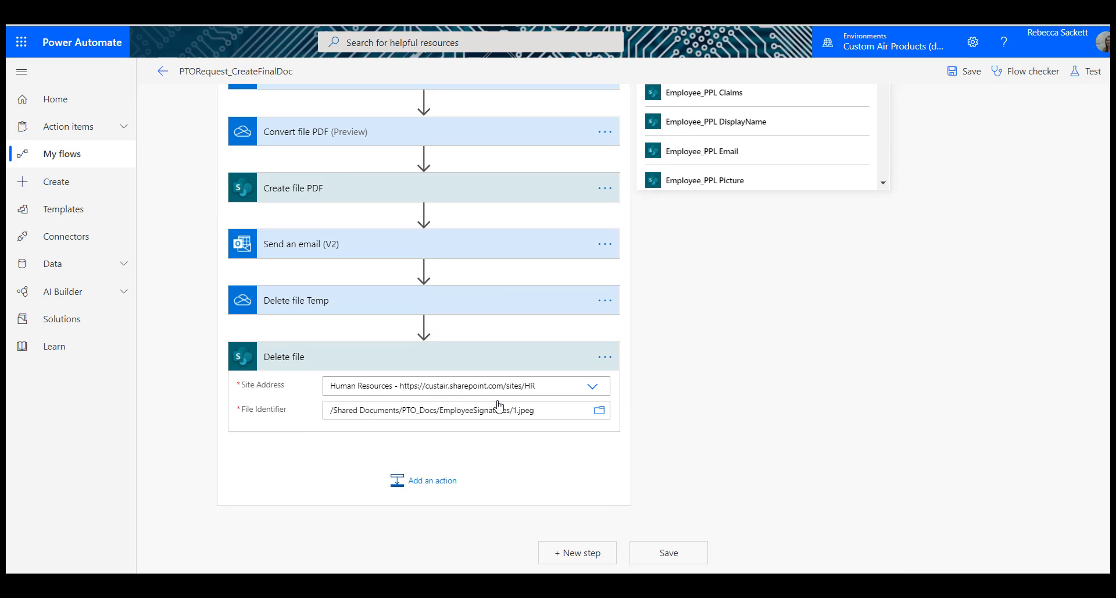
click(557, 413)
drag(557, 412, 269, 429)
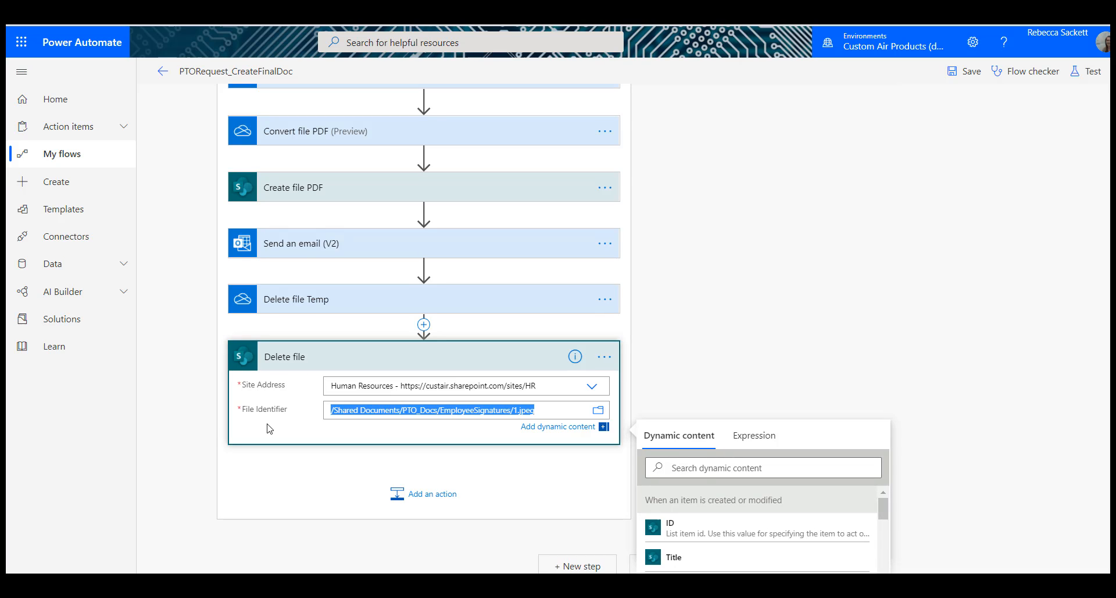
key(BackSpace)
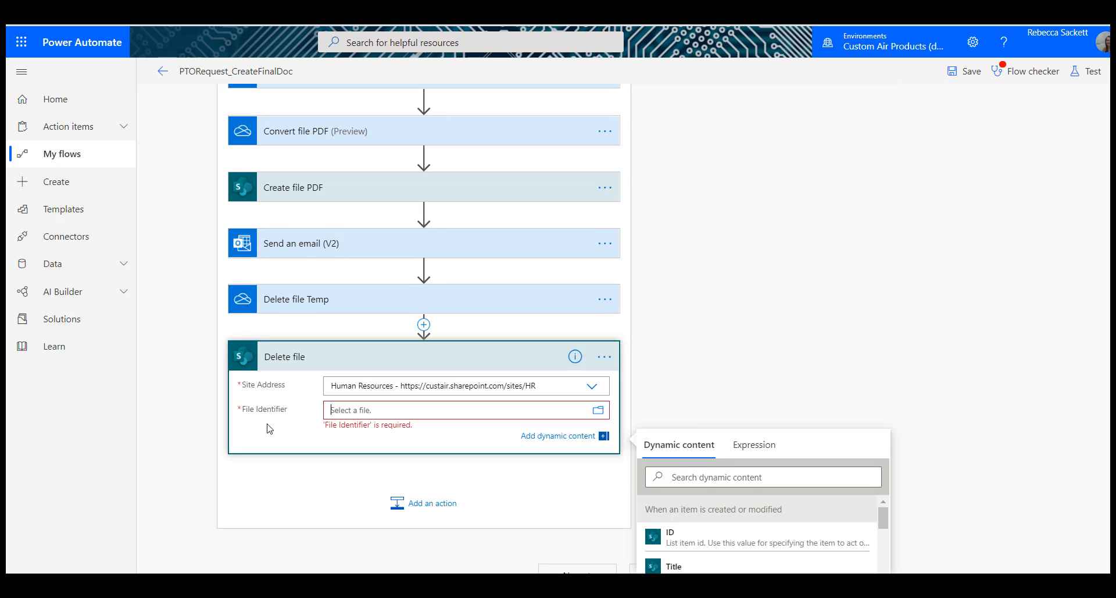
key(ctrl+z)
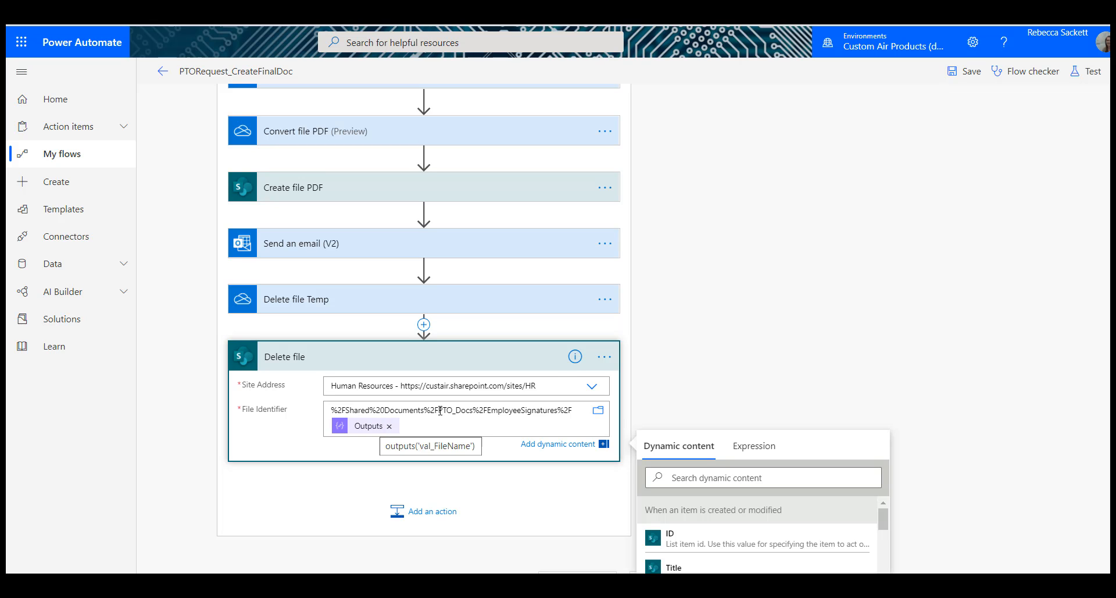
Step: Rename the employee signature's Delete file action as Delete file_EmpSignature
click(605, 356)
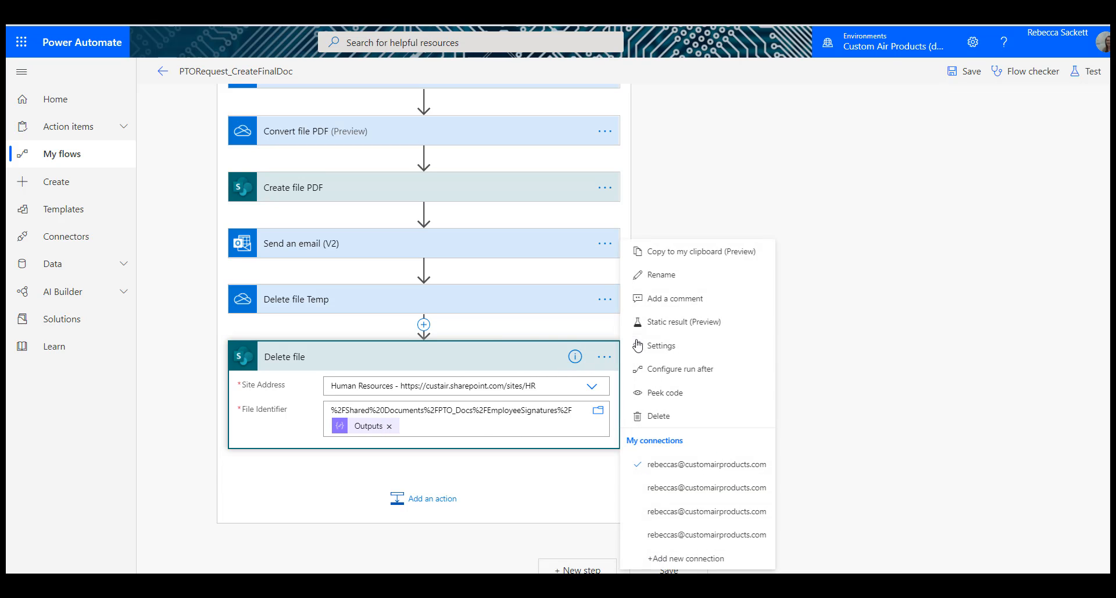
click(657, 281)
key(End)
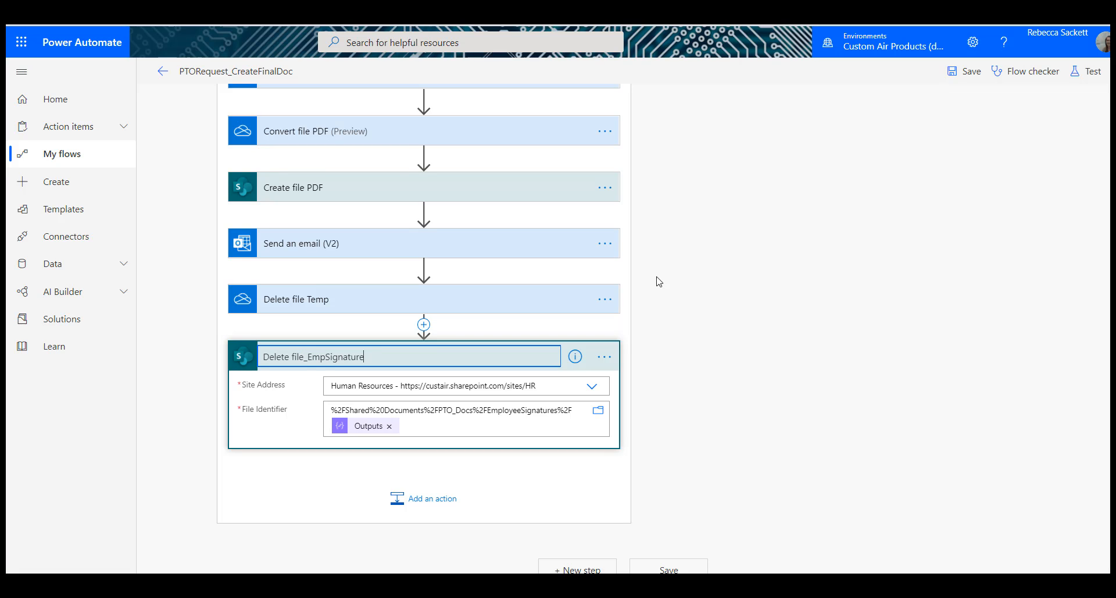
text(_EmpSignature)
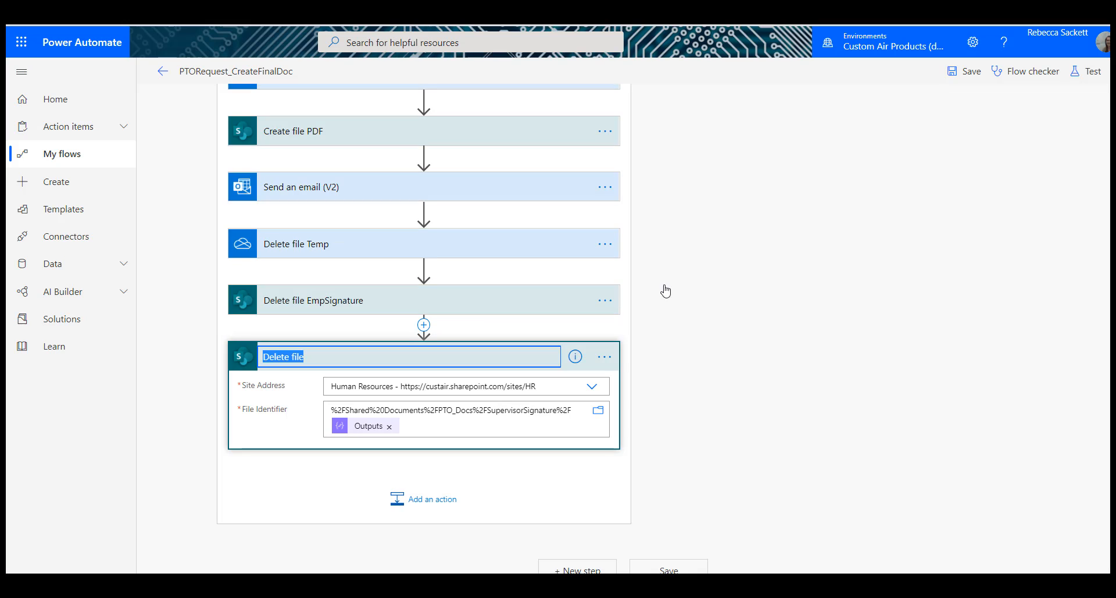
Step: Rename the Delete file action for the SupervisorSignature path as Delete file_SuperSignature and collapse it
key(End)
text(_Super)
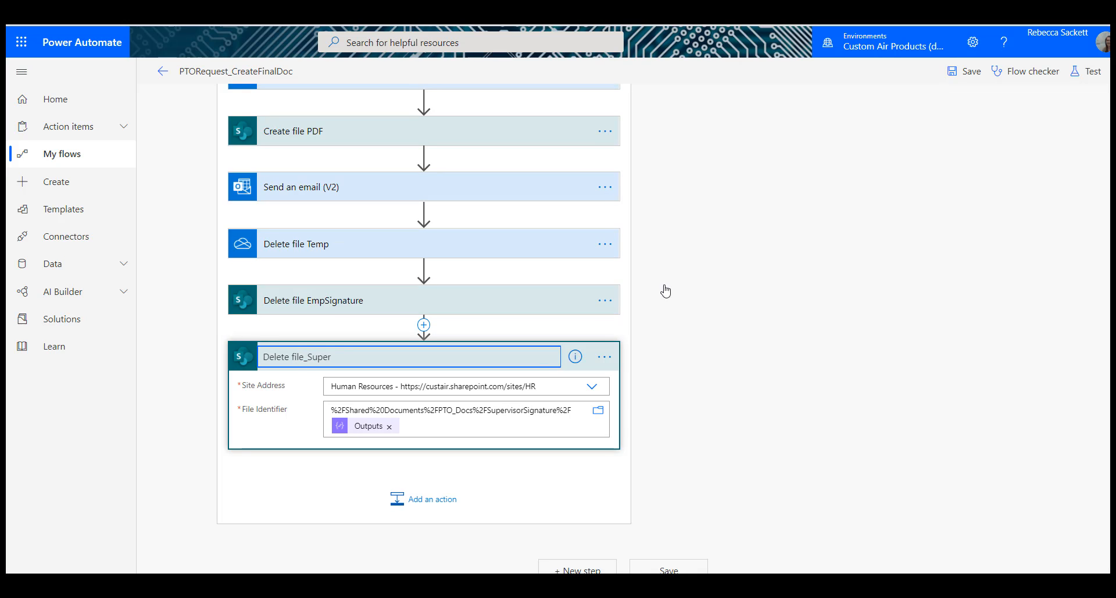
text(Signature)
click(817, 379)
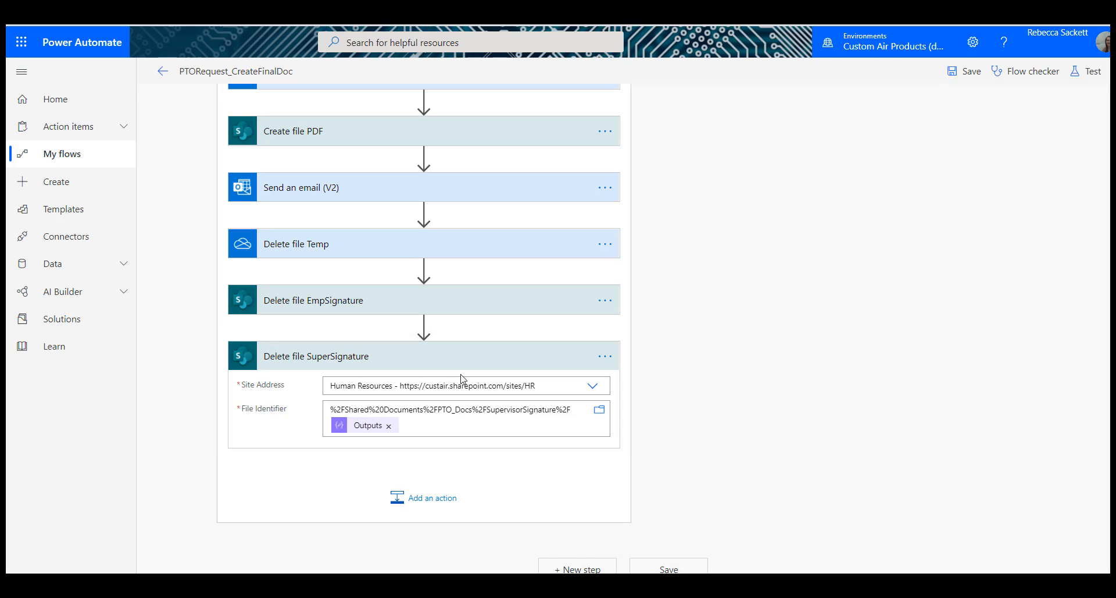
click(482, 363)
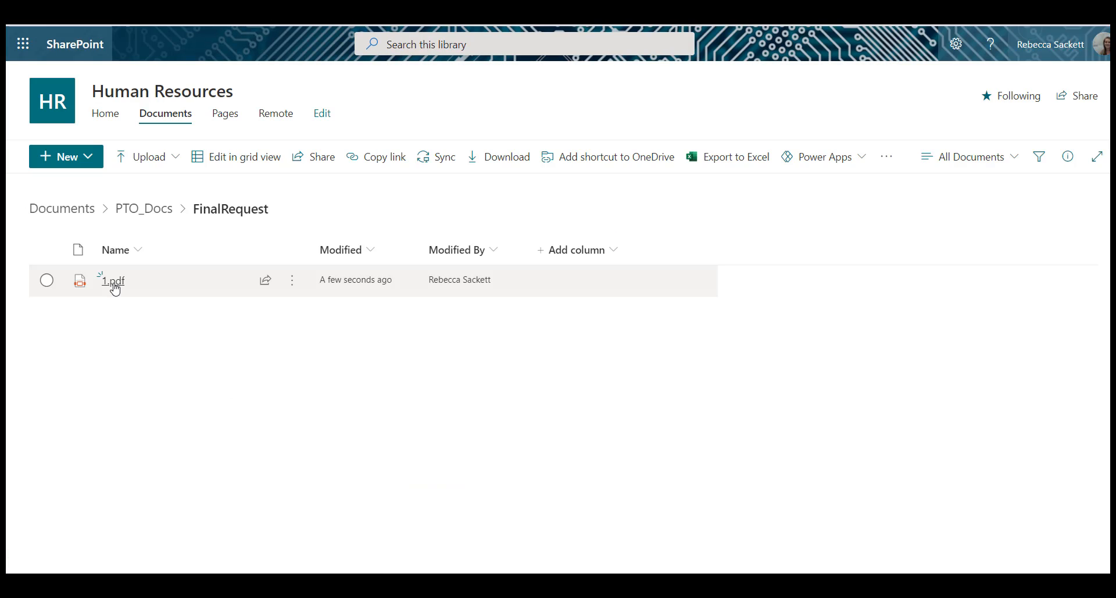
Step: Switch to SharePoint and check the EmployeeSignatures and SupervisorSignature folders in PTO_Docs for remaining signature files
click(114, 288)
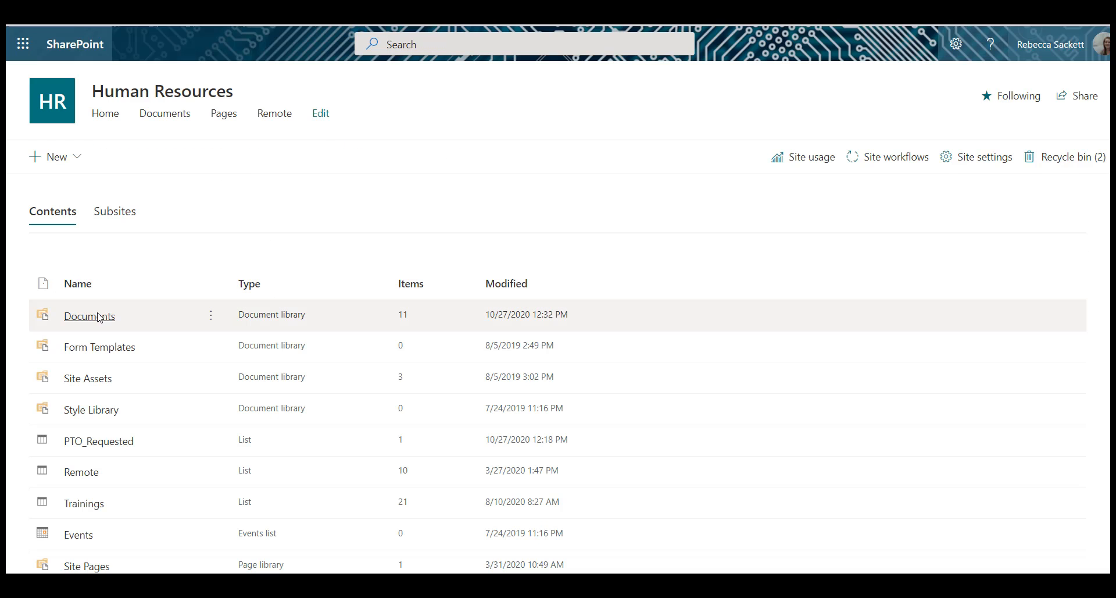
click(111, 316)
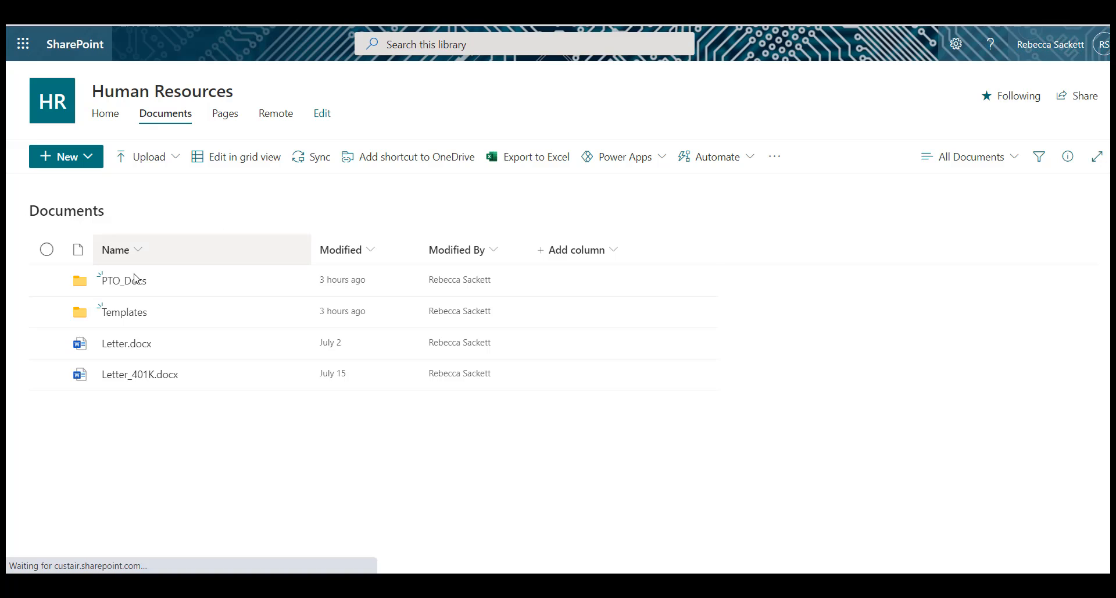
click(129, 283)
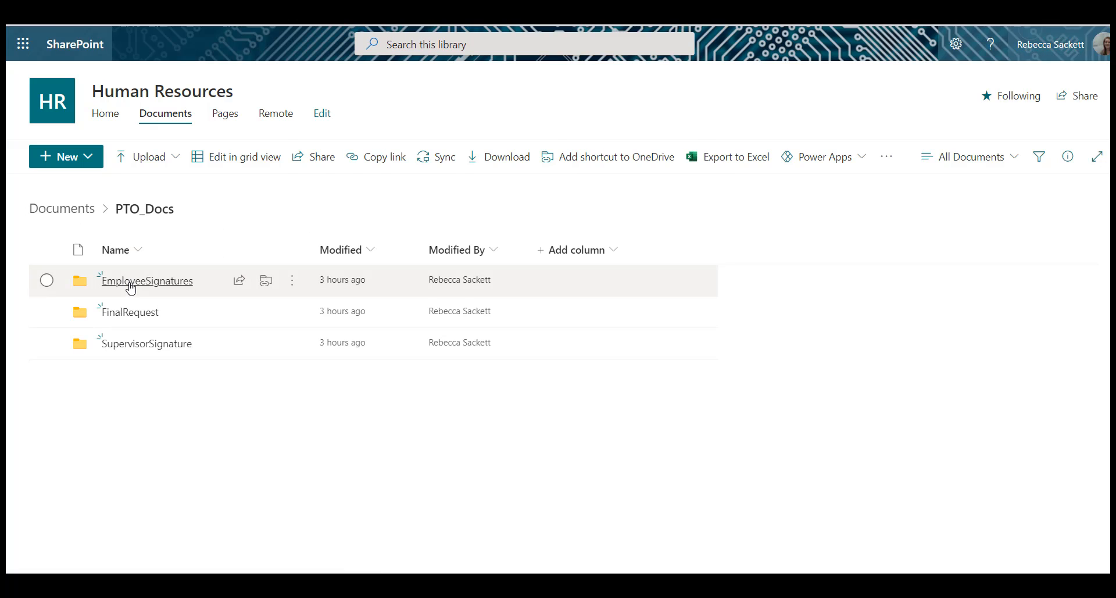
click(130, 287)
click(152, 211)
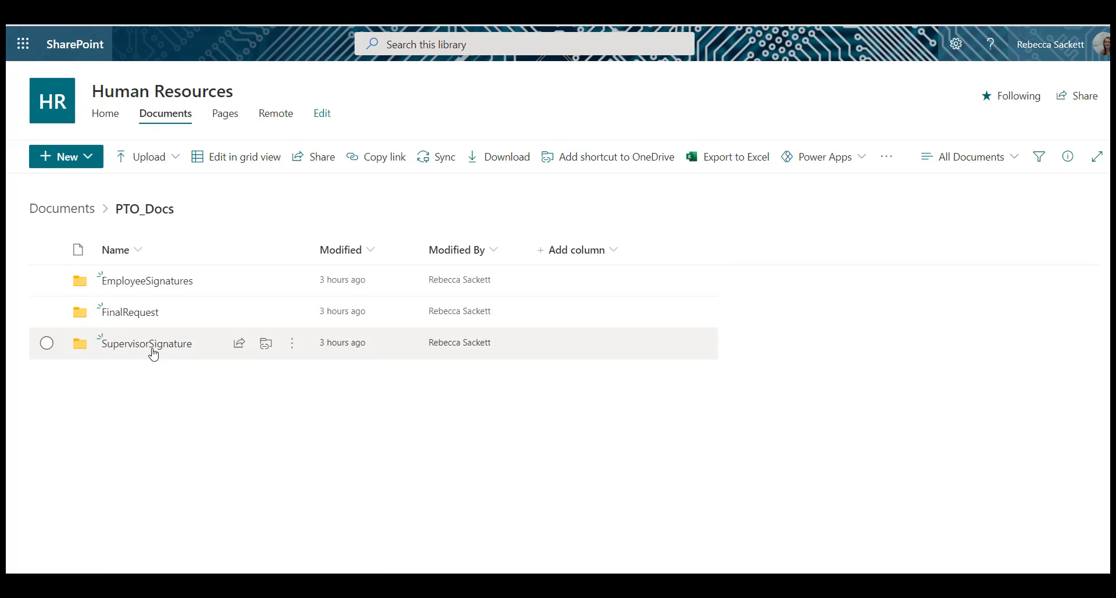
click(152, 349)
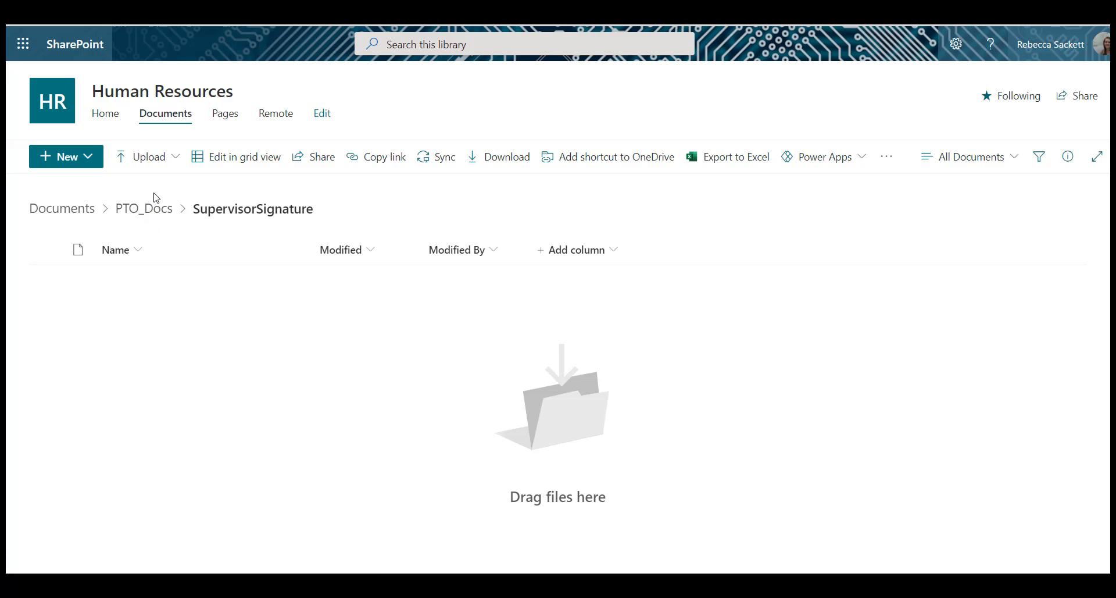
click(145, 211)
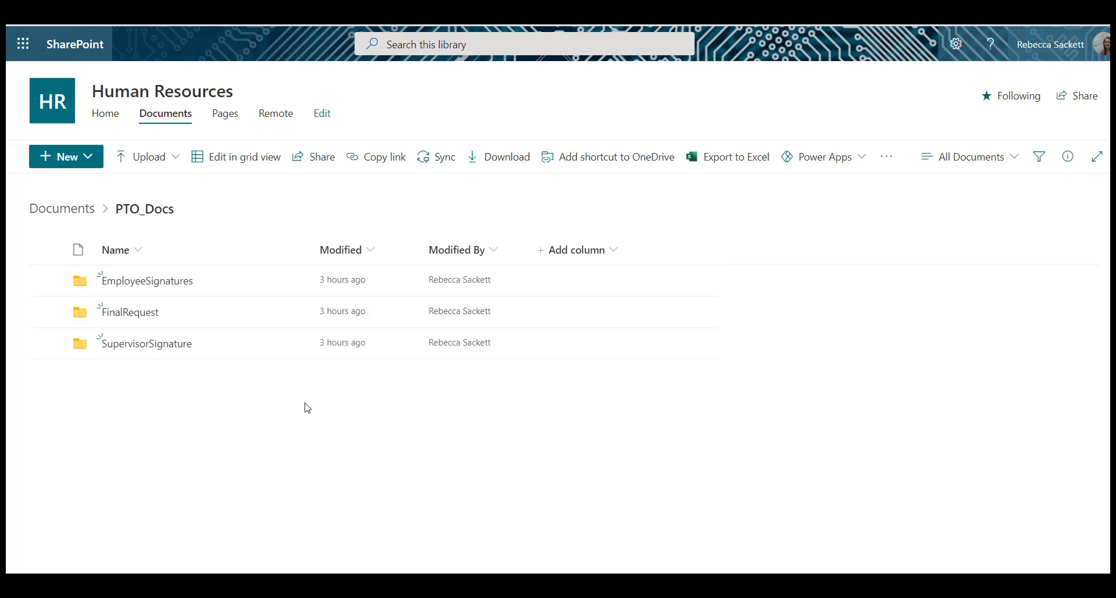